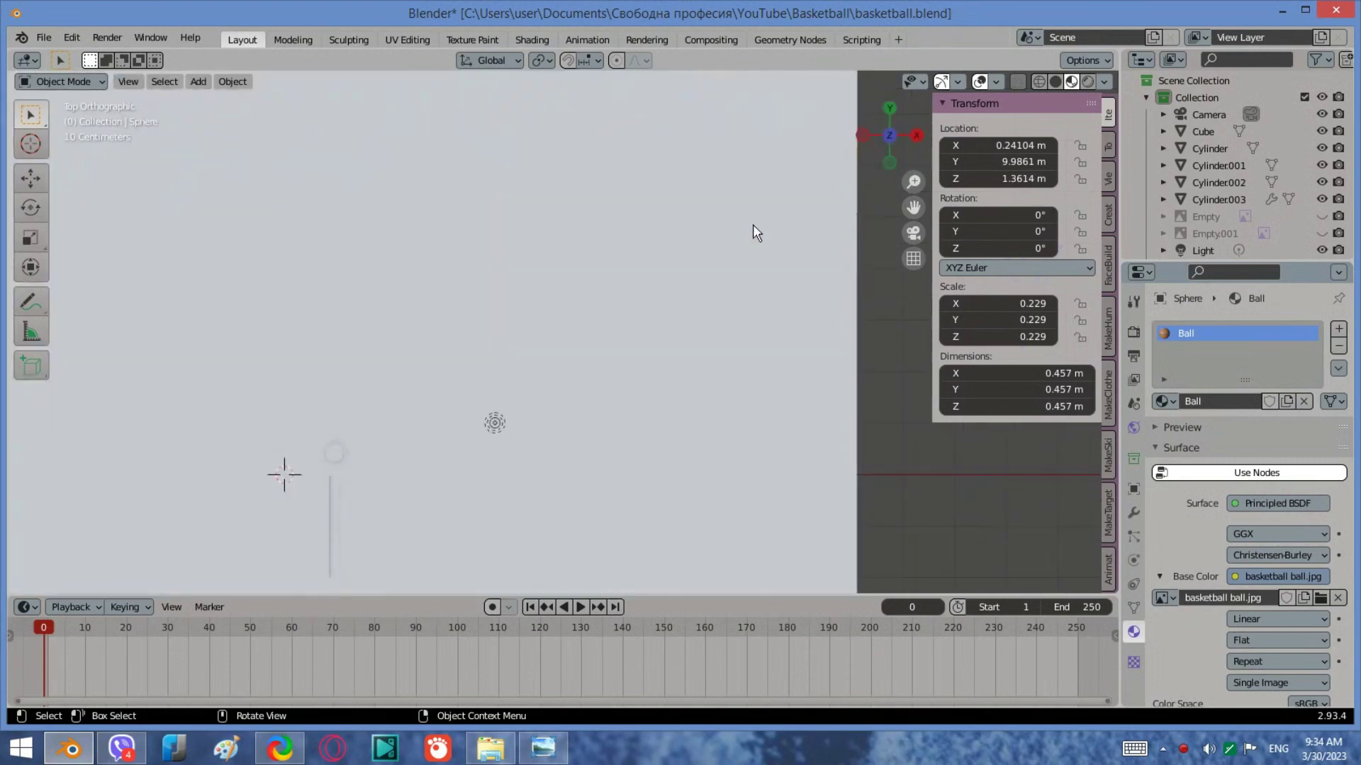
Step: Show the scene in wireframe and centre the ball on the hoop in top view, at about X 0.97 m, Y 0.42 m
scroll(747, 225, "down", 3)
left_click(1038, 82)
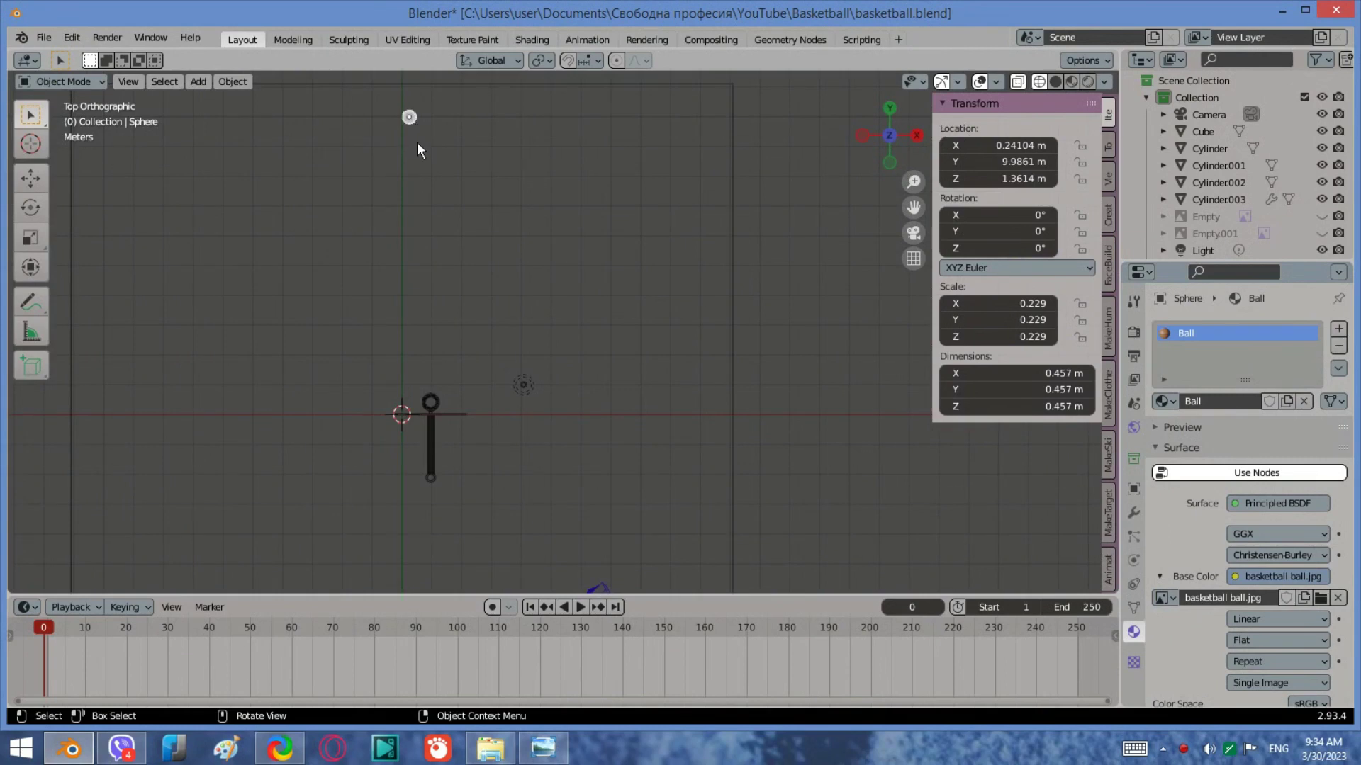
key("g")
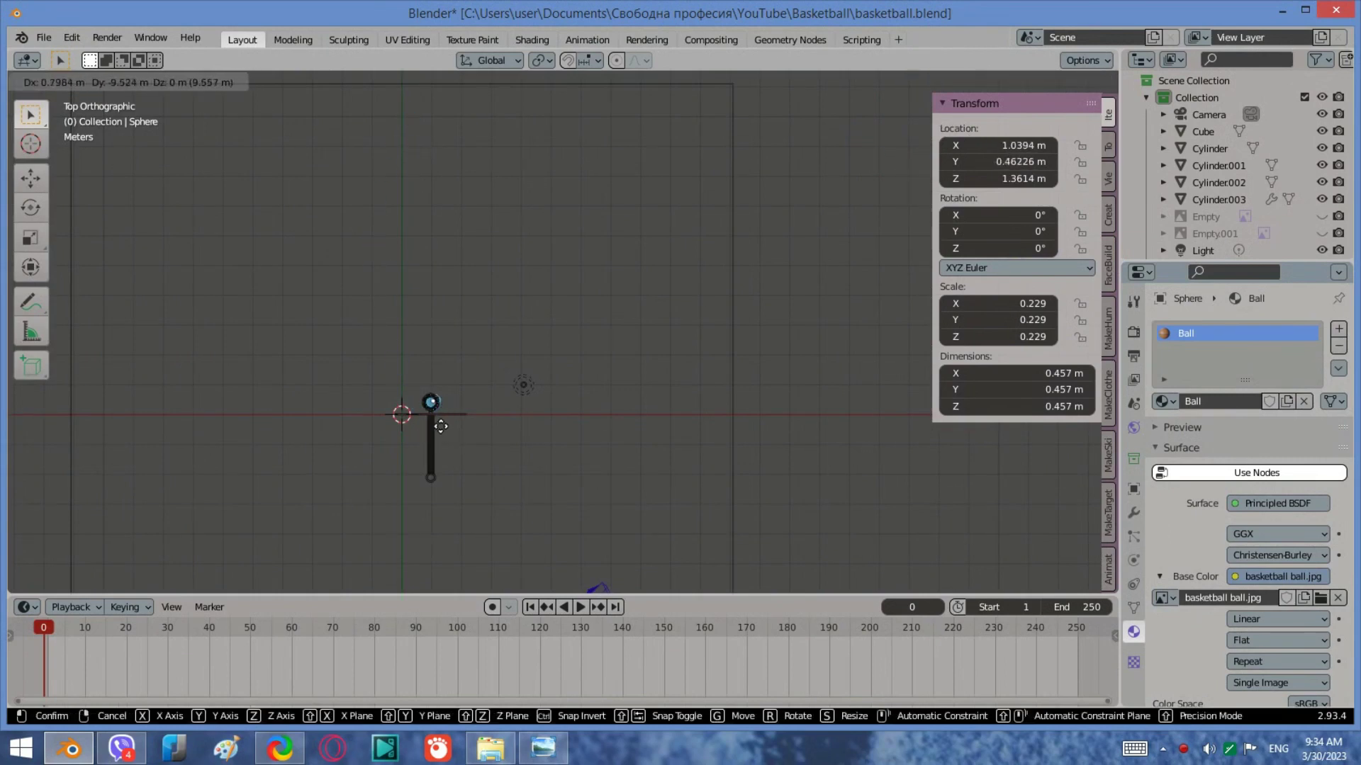
left_click(441, 433)
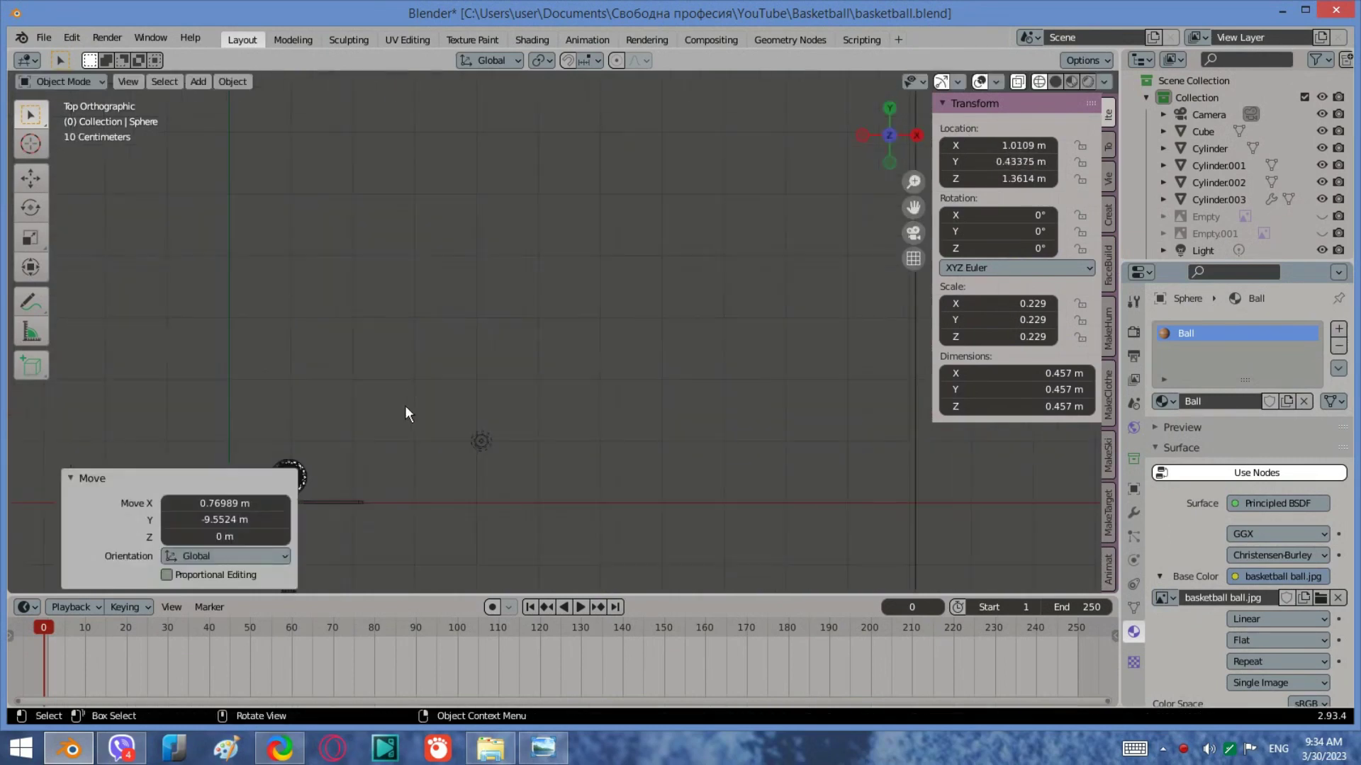
scroll(398, 401, "up", 5)
middle_click_drag(397, 400, 624, 348, "shift")
scroll(545, 354, "up", 2)
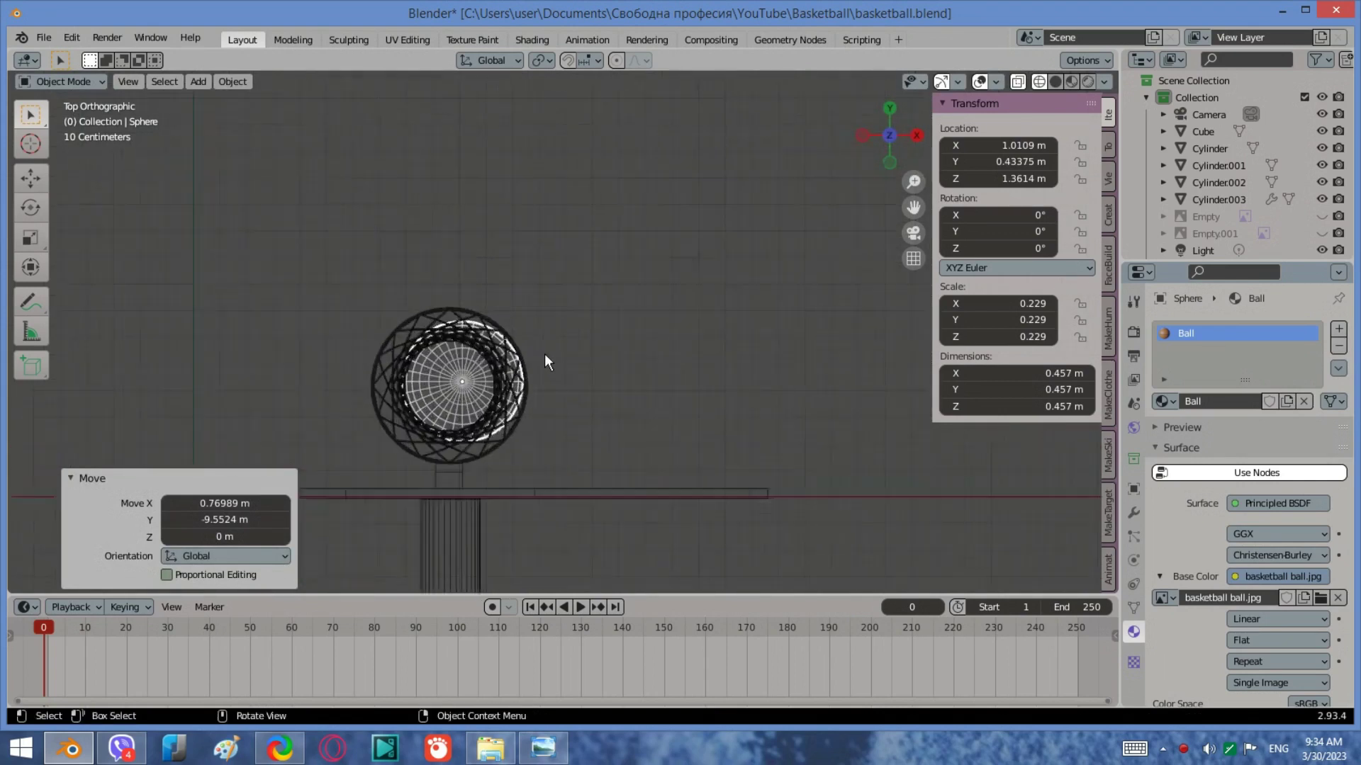
key("g")
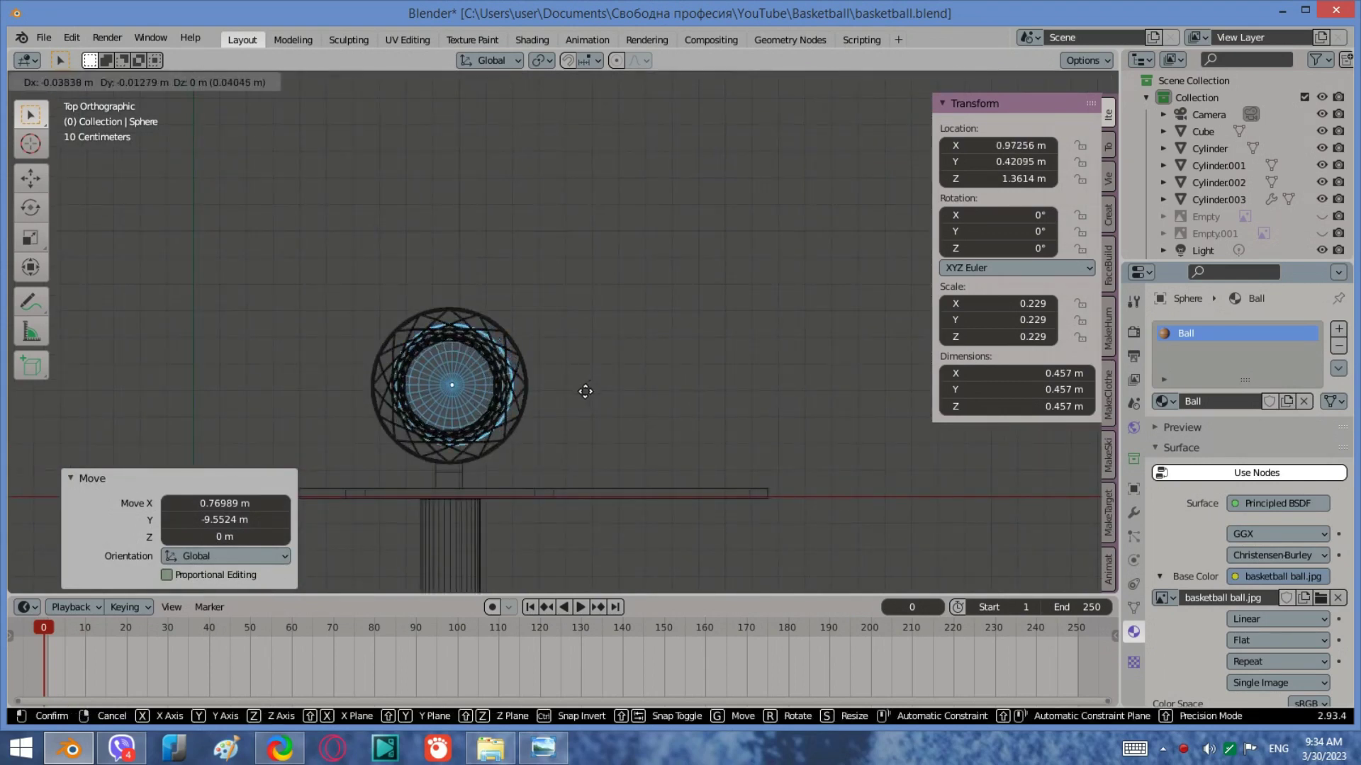
left_click(588, 390)
Step: Move the ball straight away from the hoop along the Y axis to about Y 9.3 m
scroll(560, 436, "down", 4)
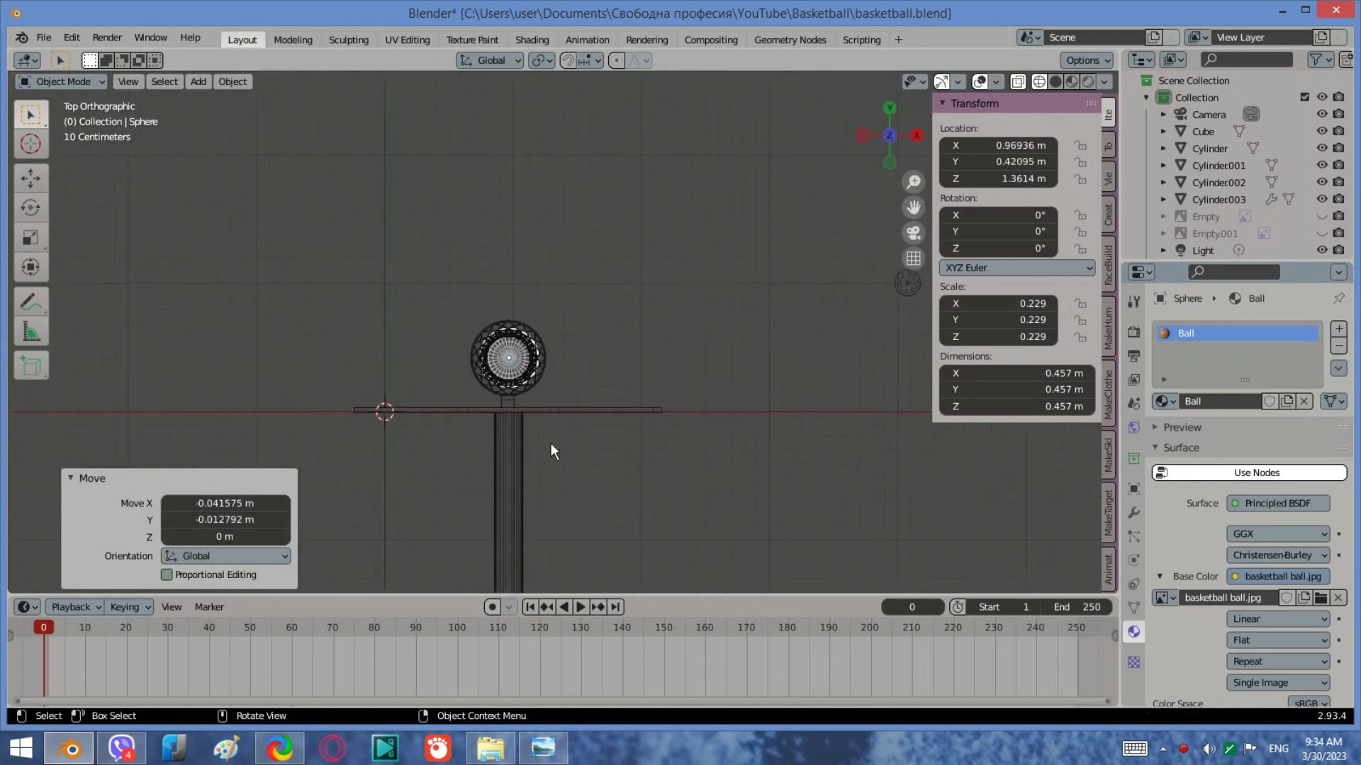
scroll(581, 436, "down", 2)
key("g")
key("y")
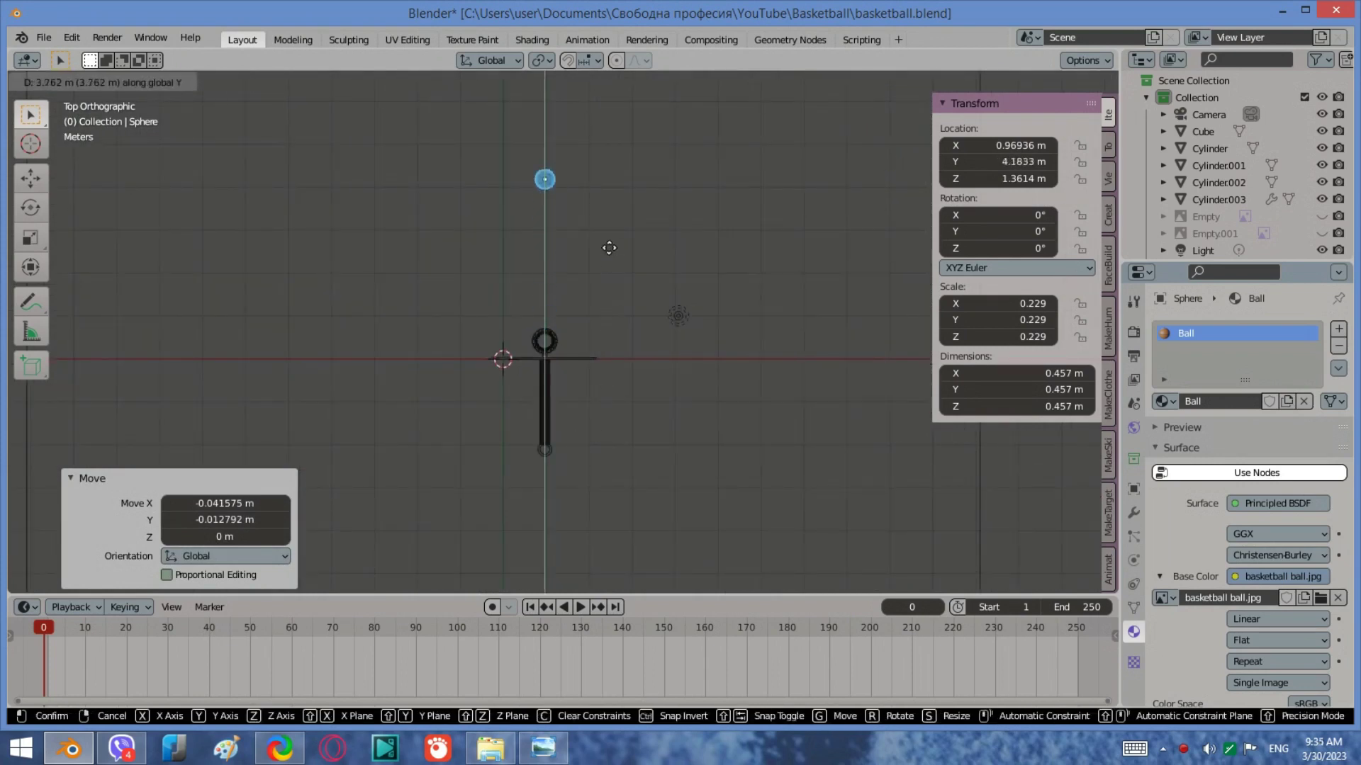
left_click(603, 184)
scroll(539, 348, "down", 2)
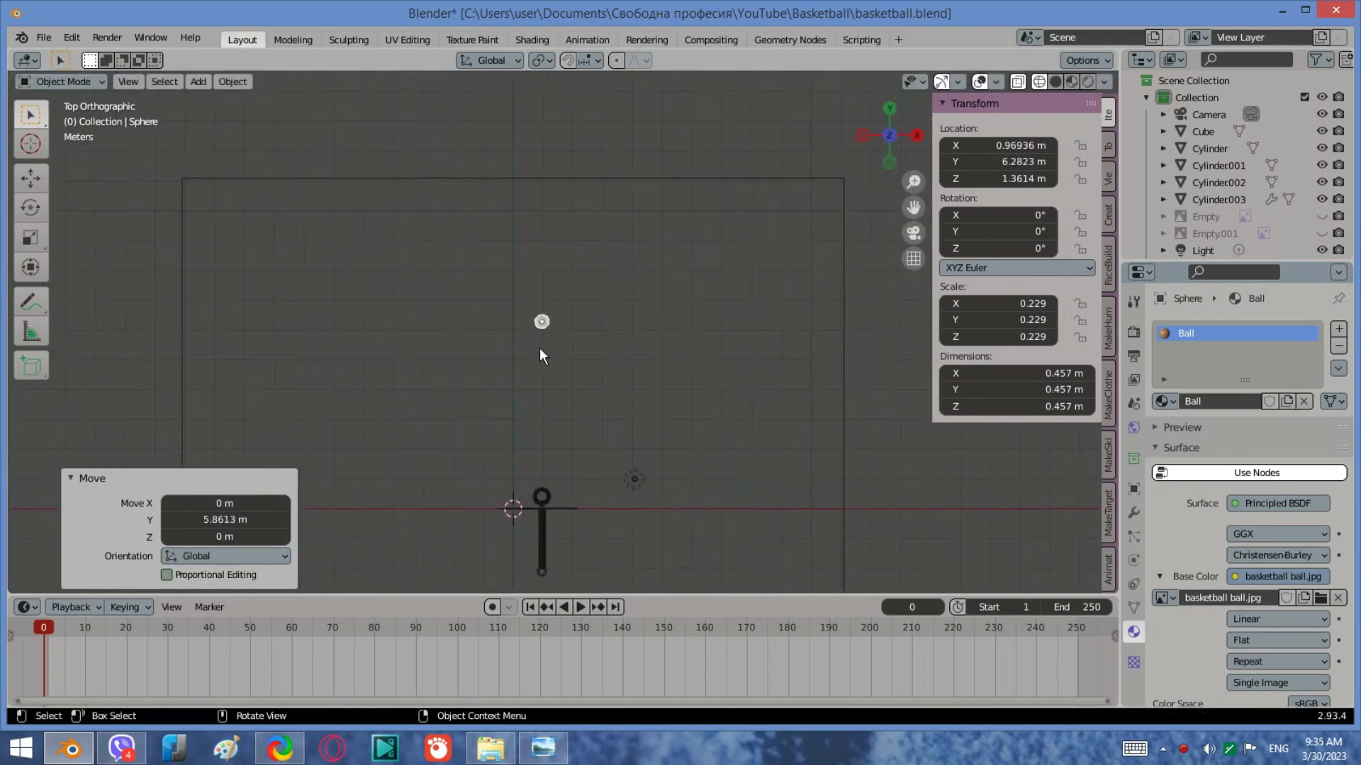
key("g")
key("y")
left_click(538, 266)
Step: Switch to the left view, enlarge the timeline and insert a Location & Rotation keyframe for the ball at frame 0
left_click(861, 134)
scroll(489, 448, "up", 3)
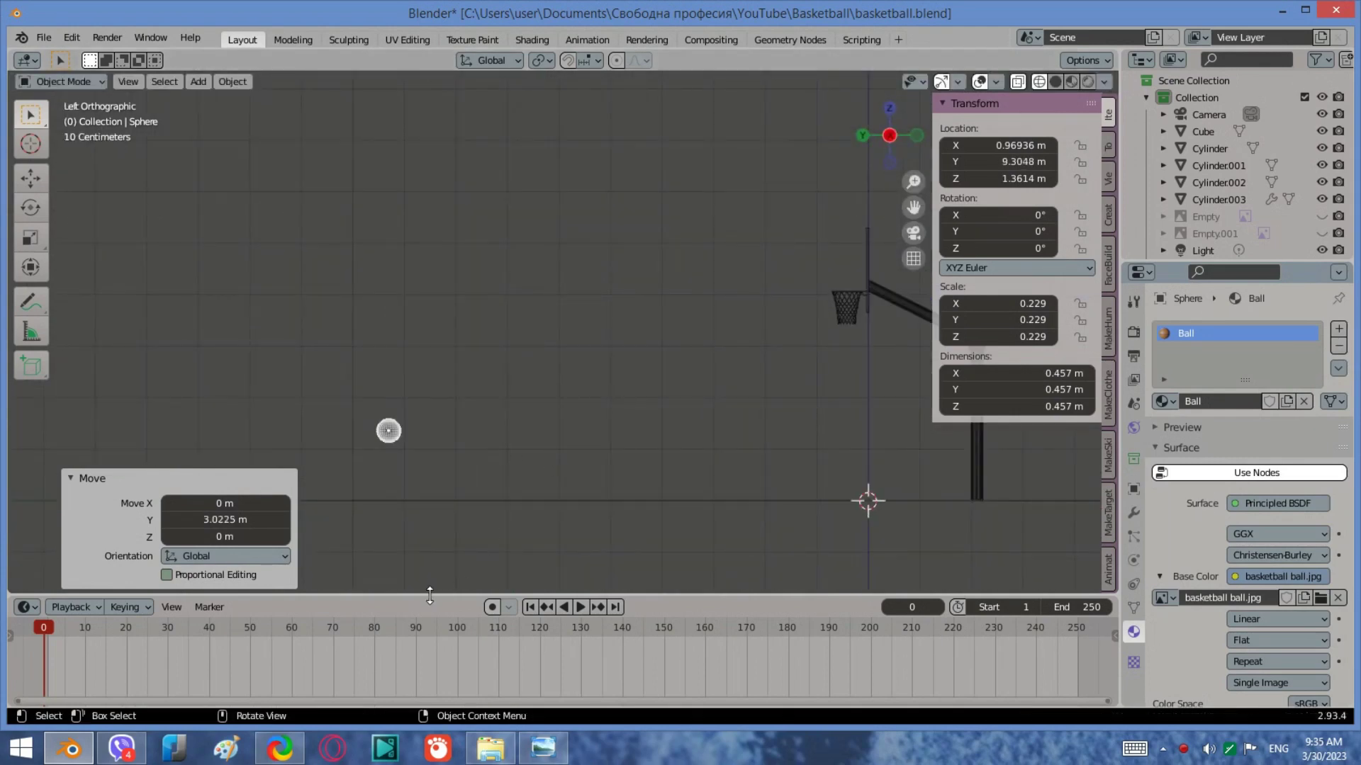
left_click_drag(425, 592, 368, 411)
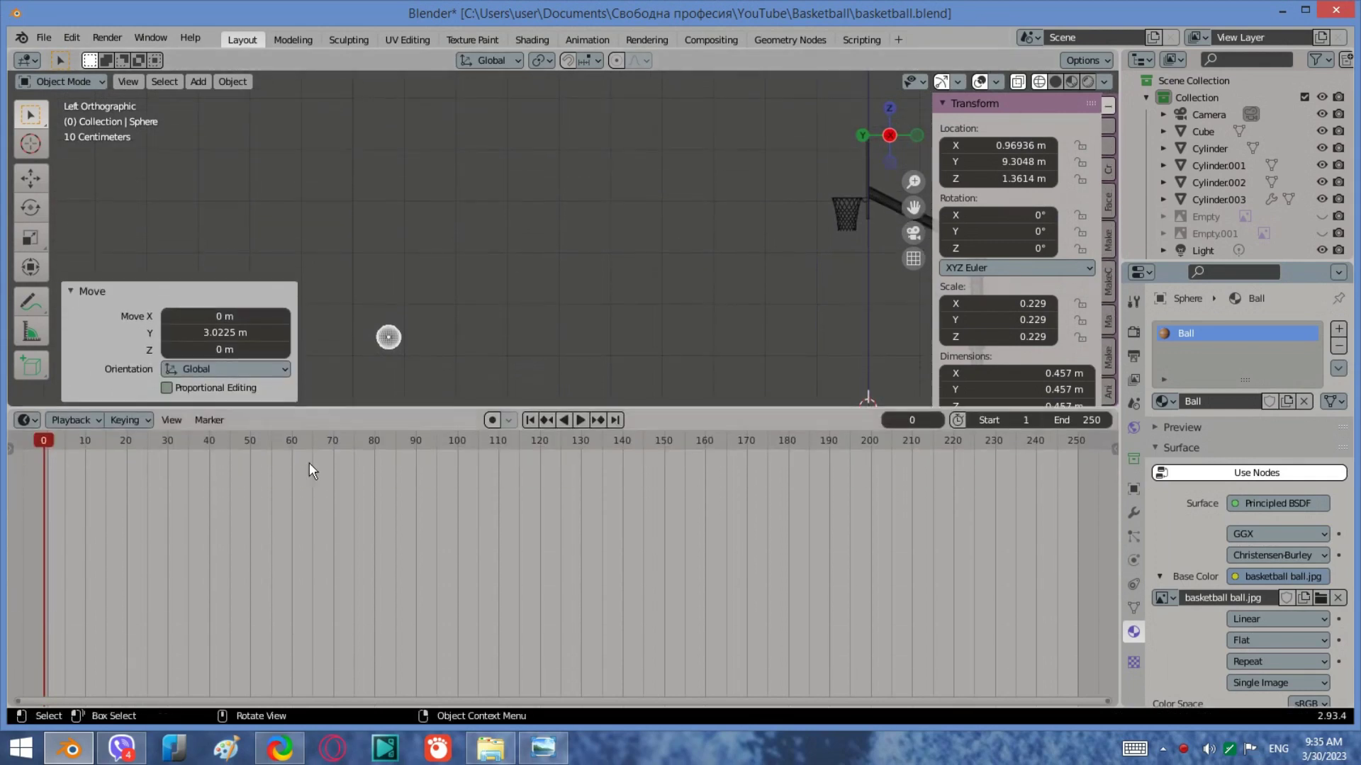
left_click(39, 436)
key("i")
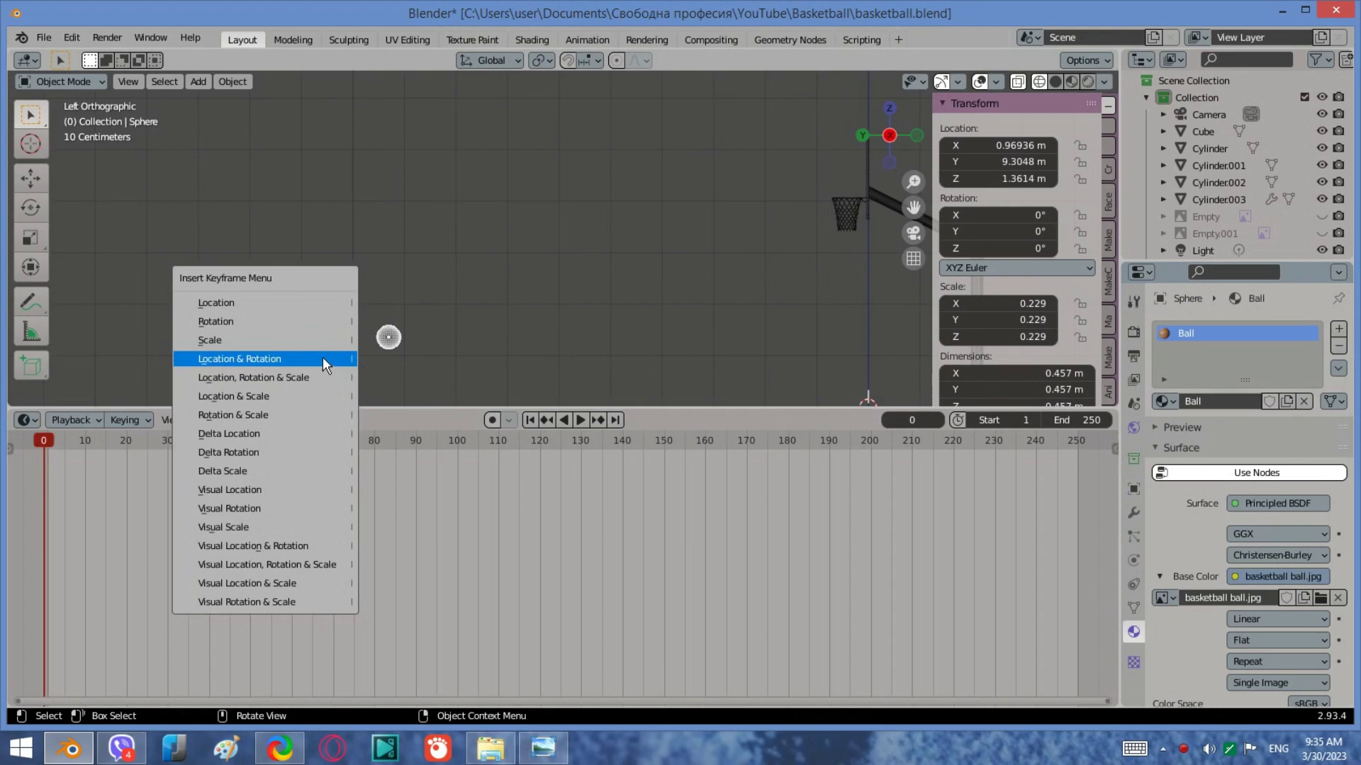
left_click(322, 358)
Step: At frame 40, move the ball up and towards the hoop to about Y 4.8 m, Z 4.15 m
left_click_drag(48, 441, 211, 439)
scroll(487, 321, "down", 3)
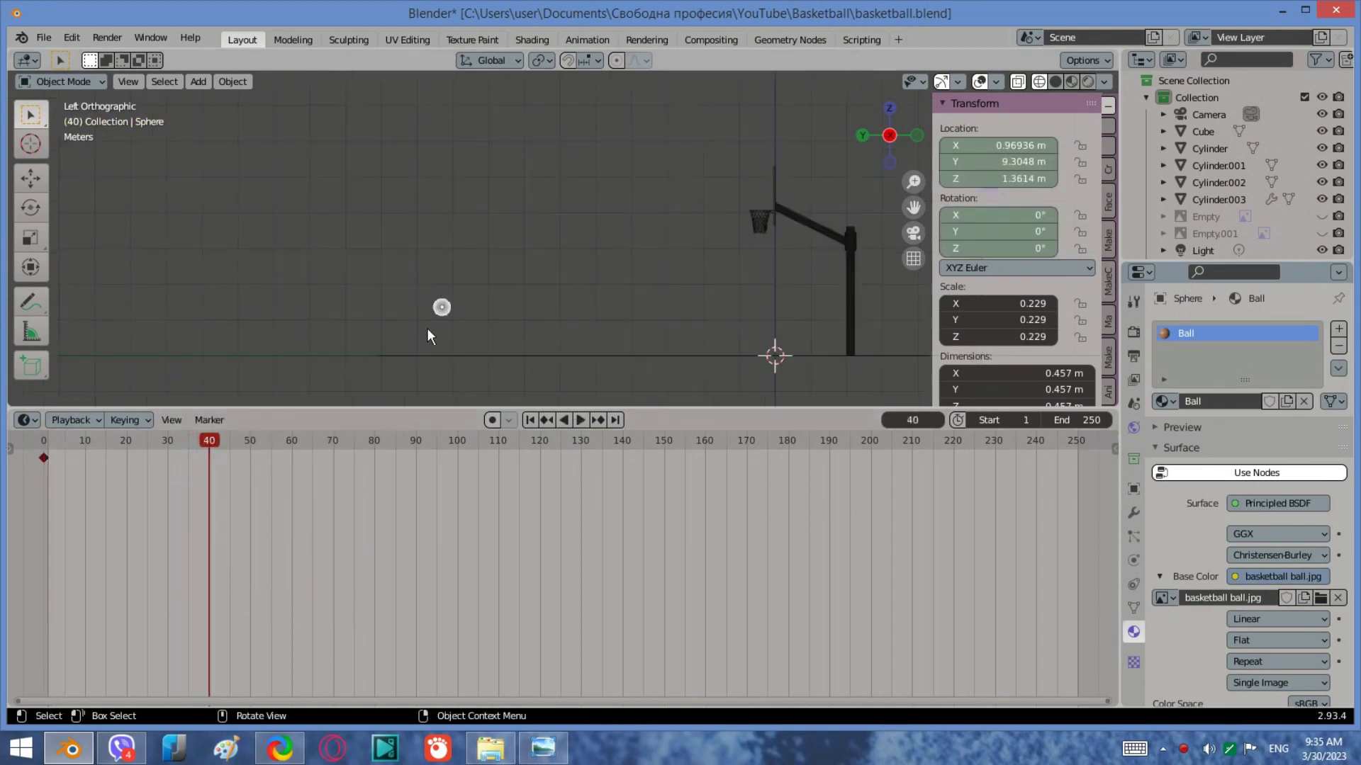
left_click_drag(430, 409, 439, 527)
scroll(636, 385, "up", 2)
middle_click_drag(662, 364, 570, 359, "shift")
key("g")
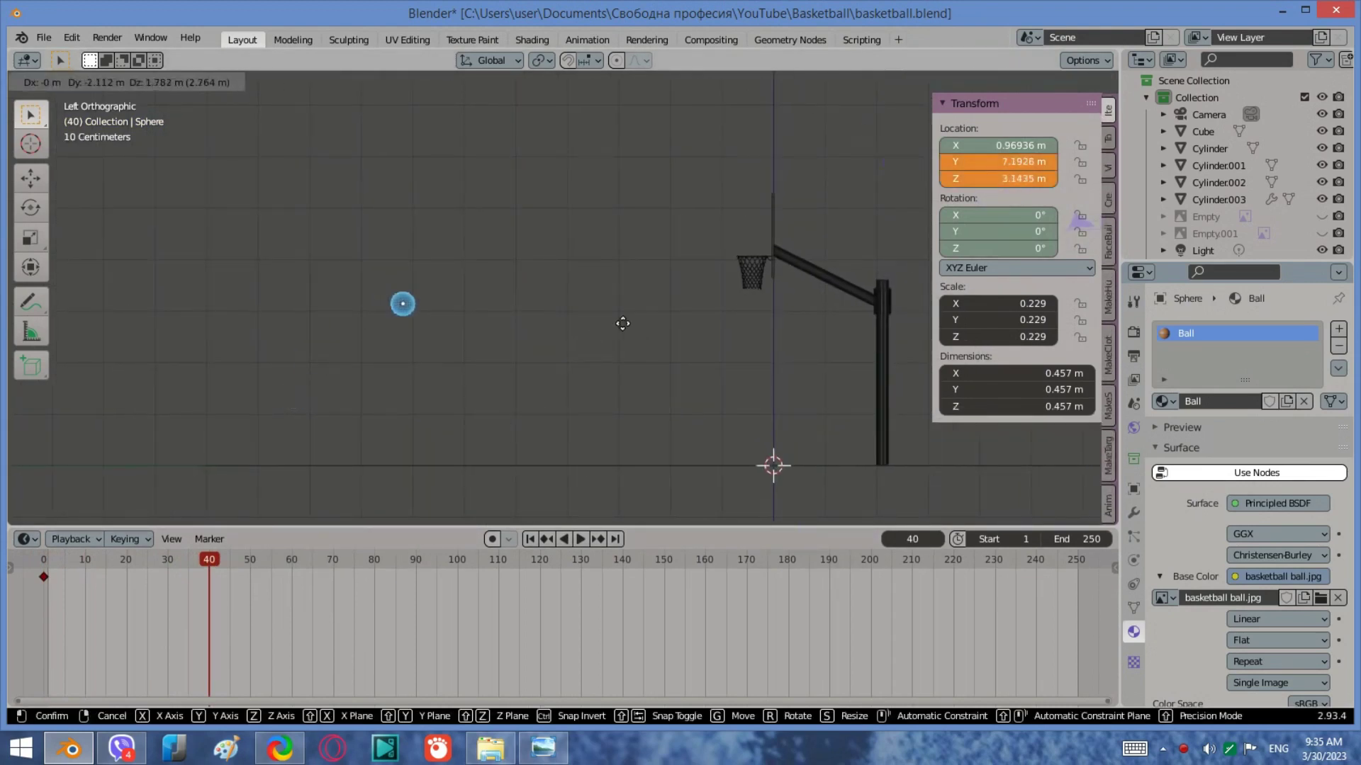
left_click(737, 277)
Step: Switch to material preview, rotate the ball about 137° around X and insert a Location & Rotation keyframe at frame 40
left_click(1071, 80)
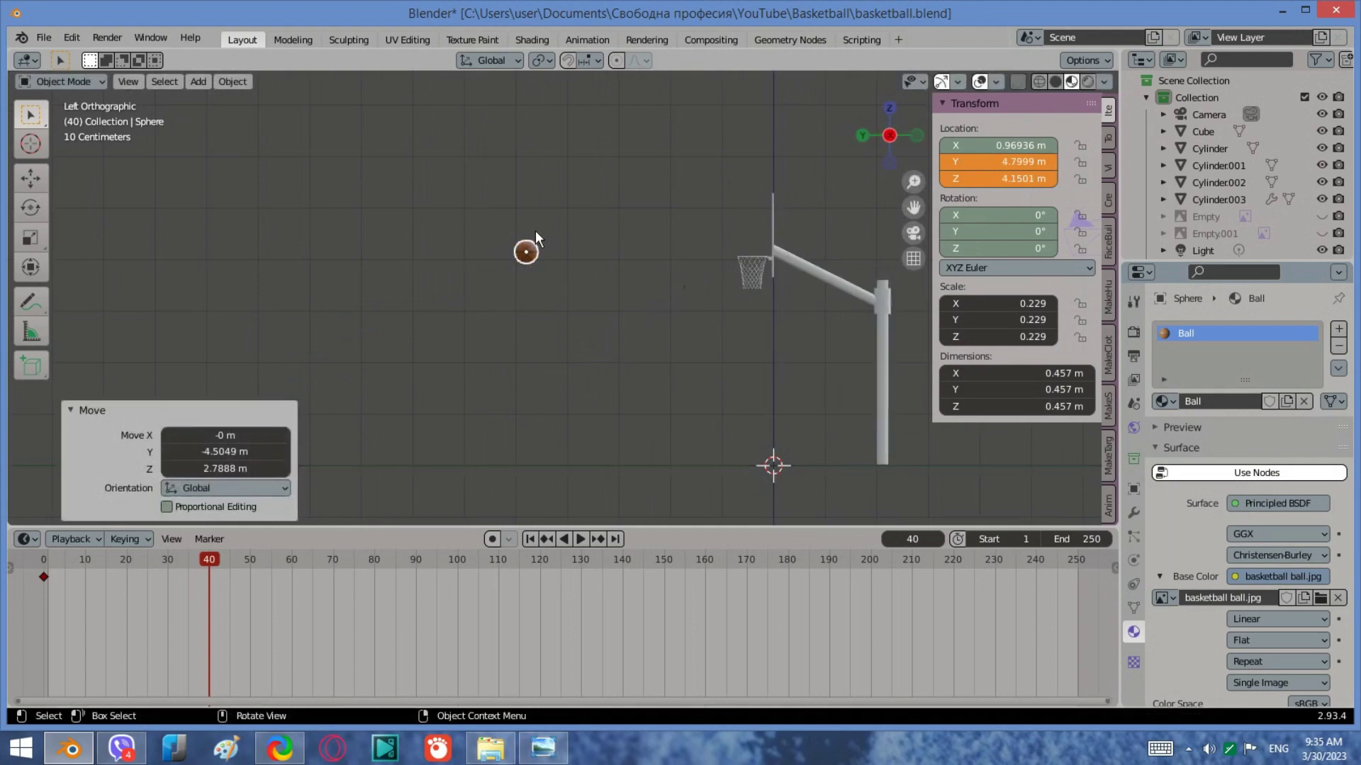
key("r")
key("x")
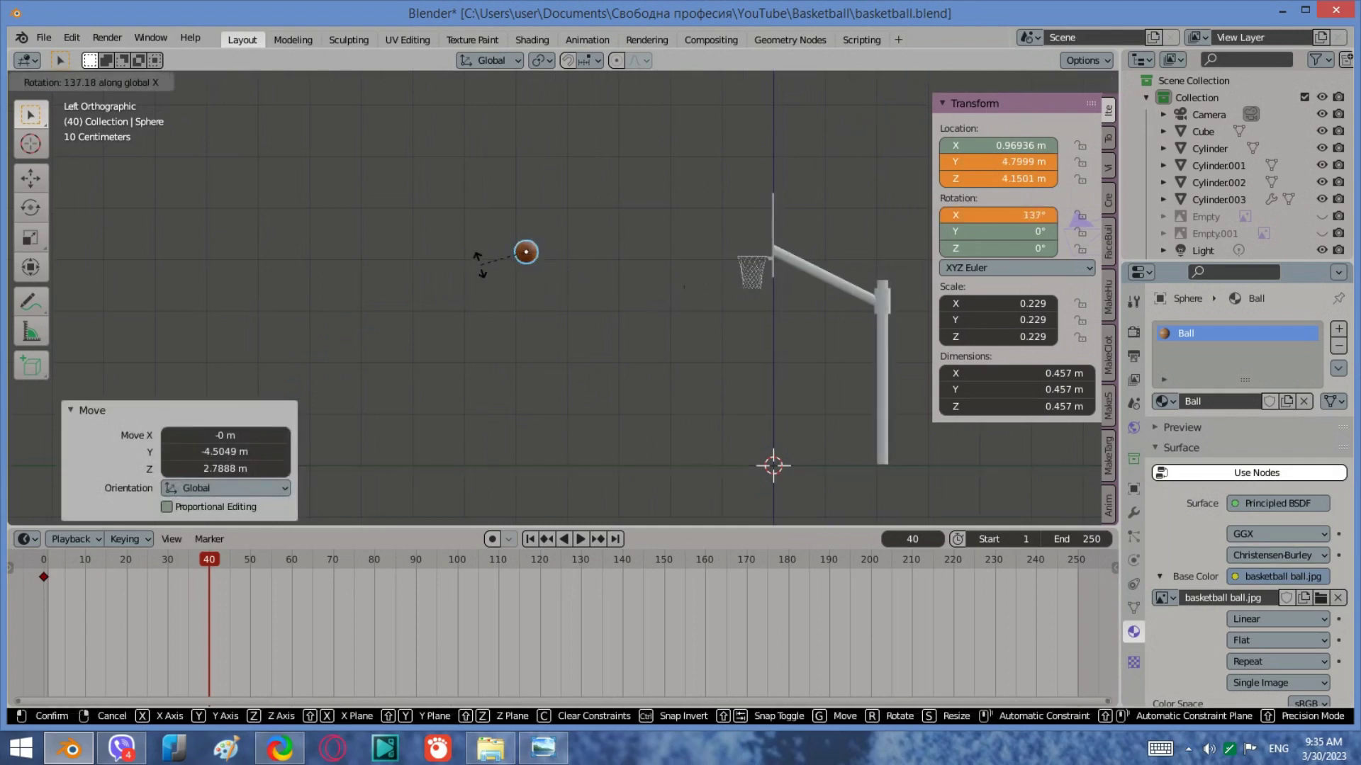
left_click(478, 272)
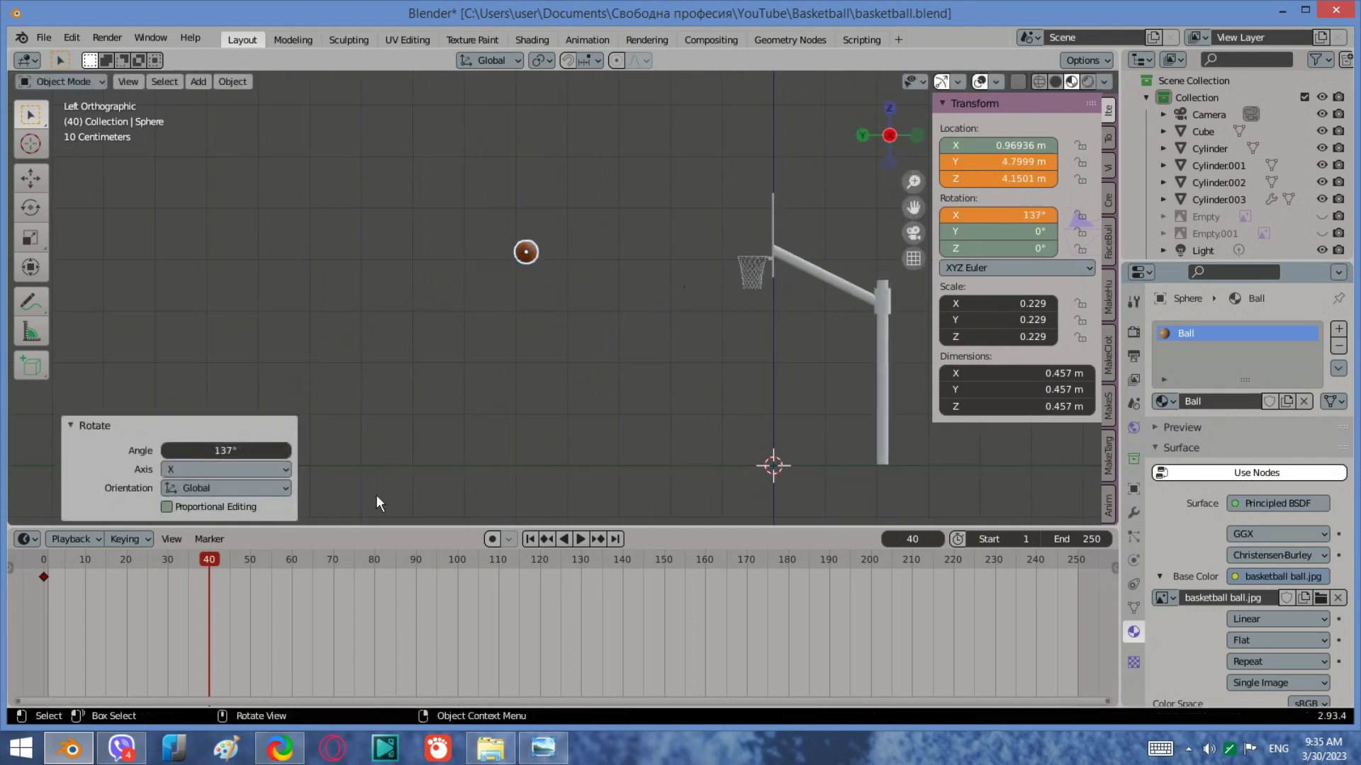
key("i")
left_click(397, 344)
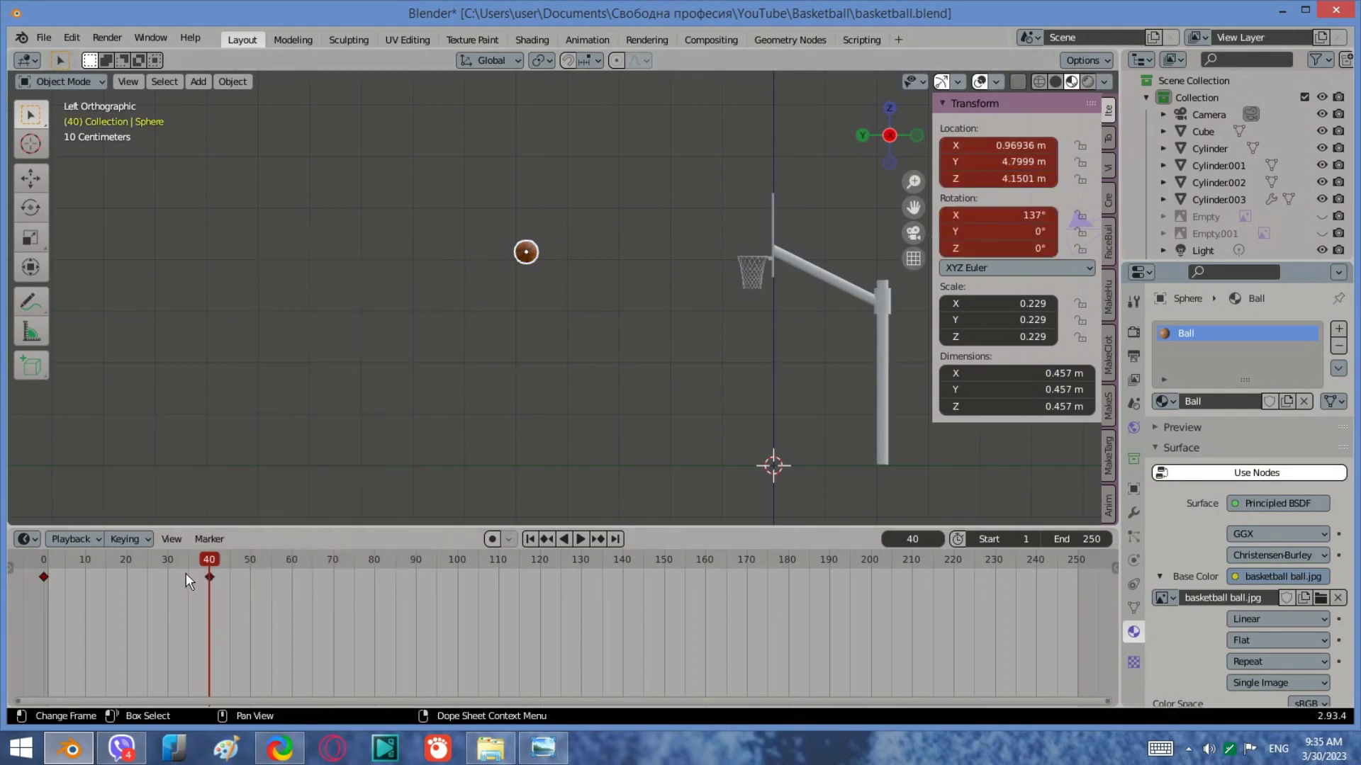
Step: At frame 80, move the ball just above the front of the hoop's rim, to about Y 0.65 m, Z 4.37 m
left_click_drag(209, 563, 376, 562)
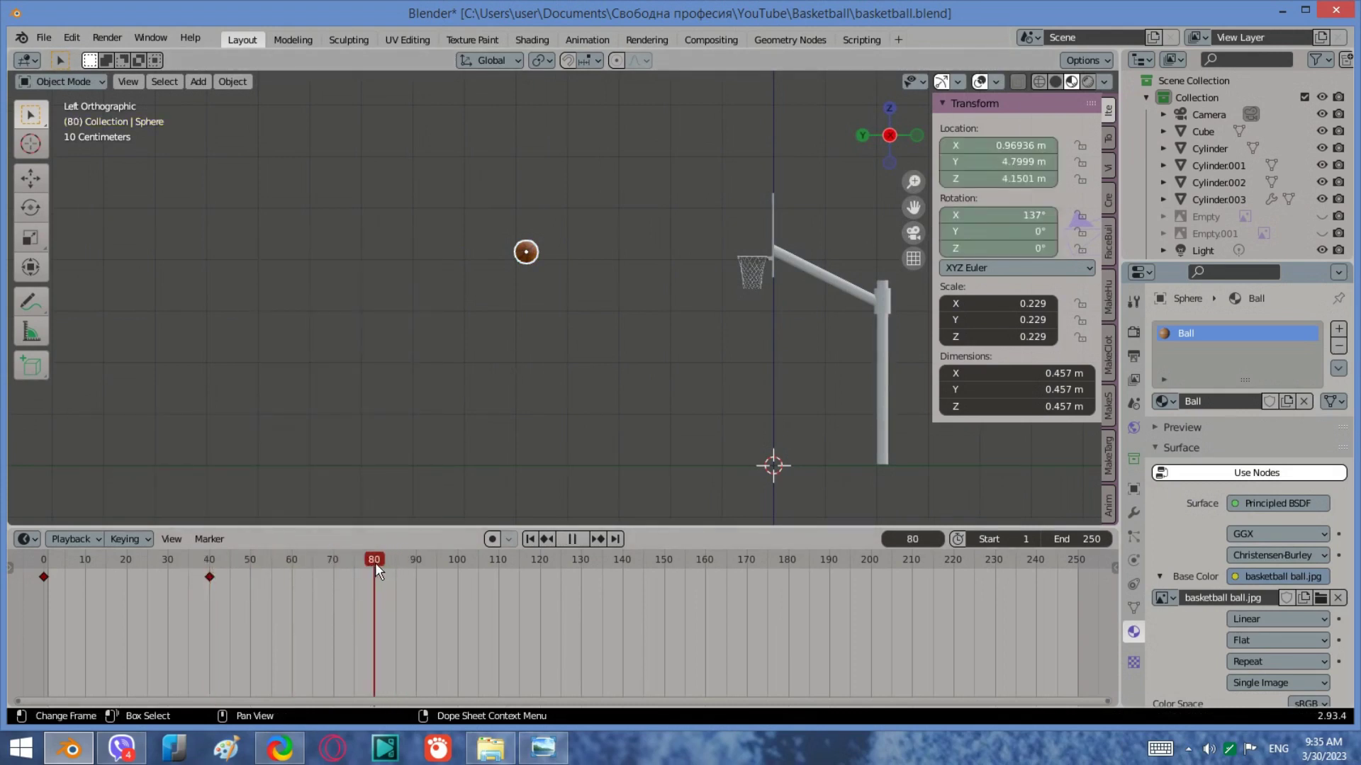
key("g")
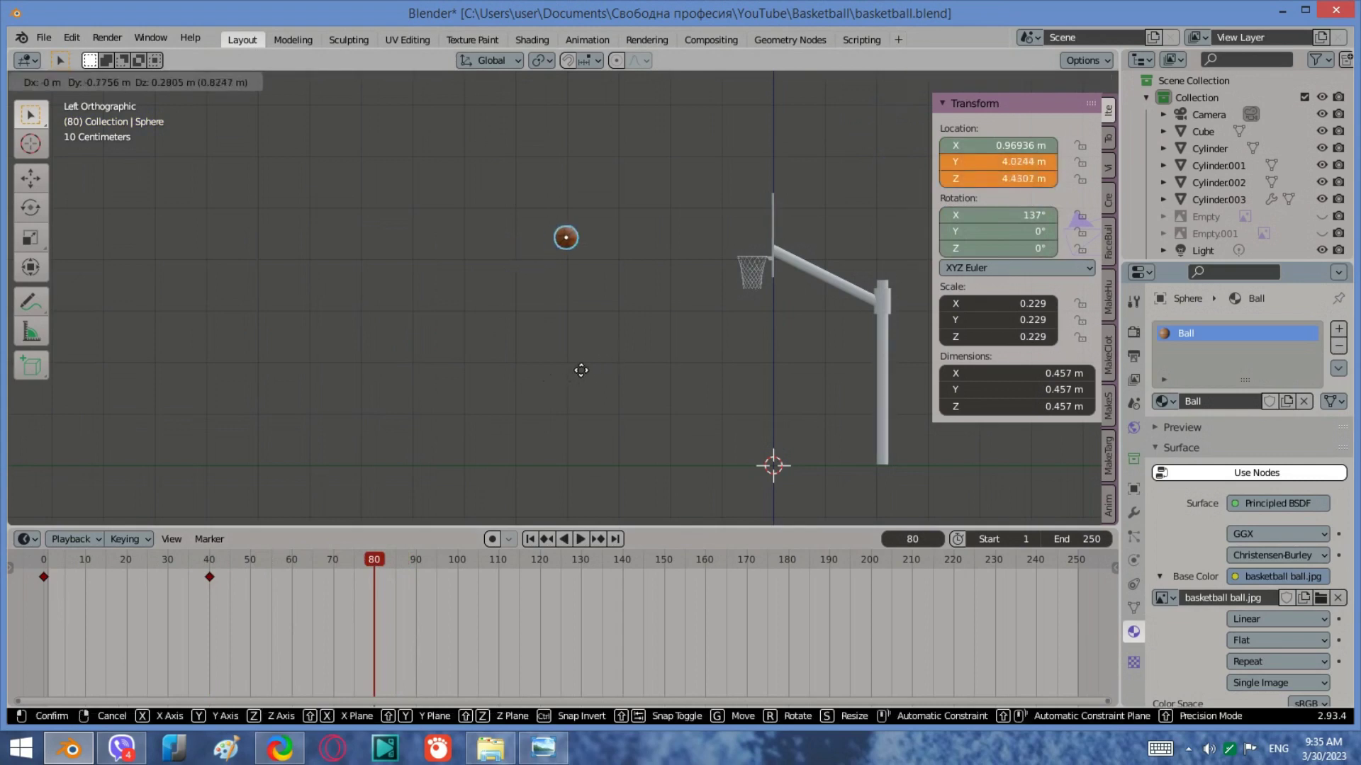
left_click(756, 374)
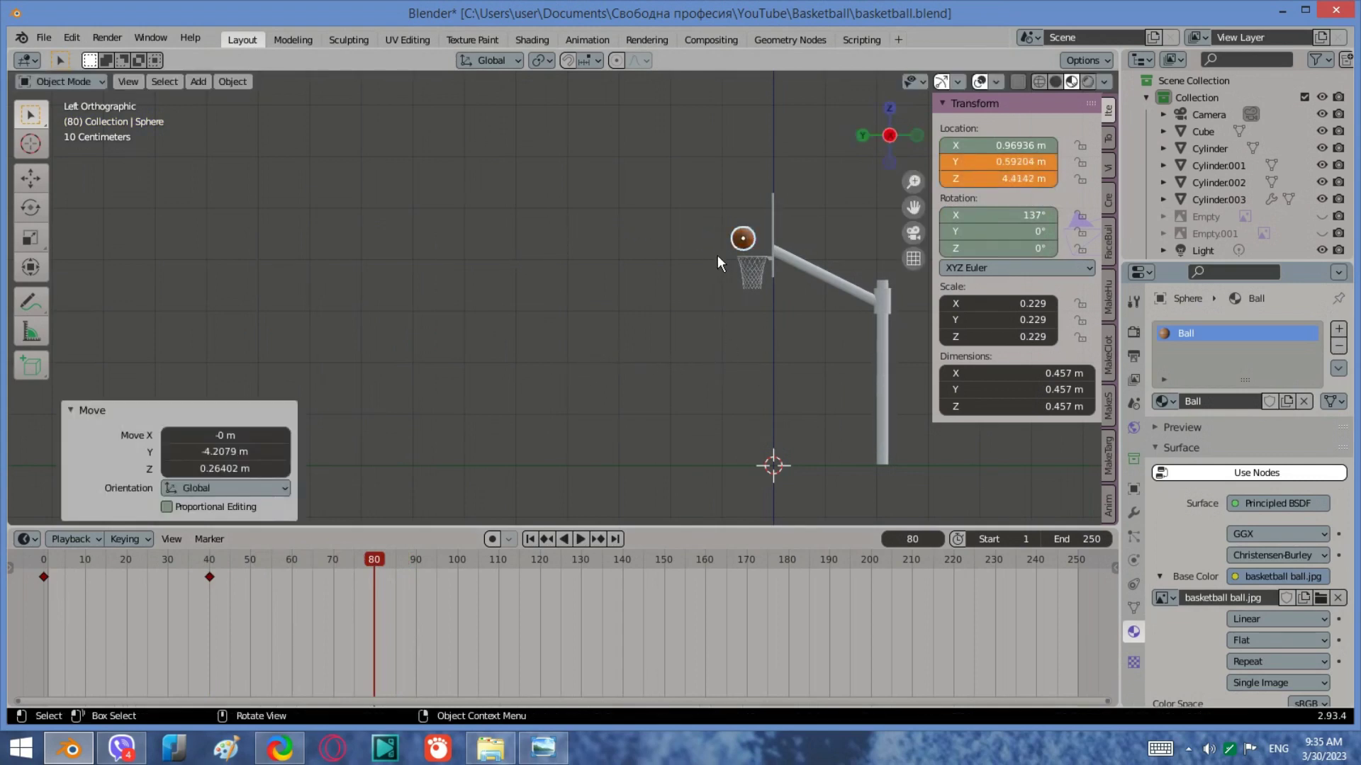
scroll(720, 257, "up", 2)
key("g")
left_click(723, 289)
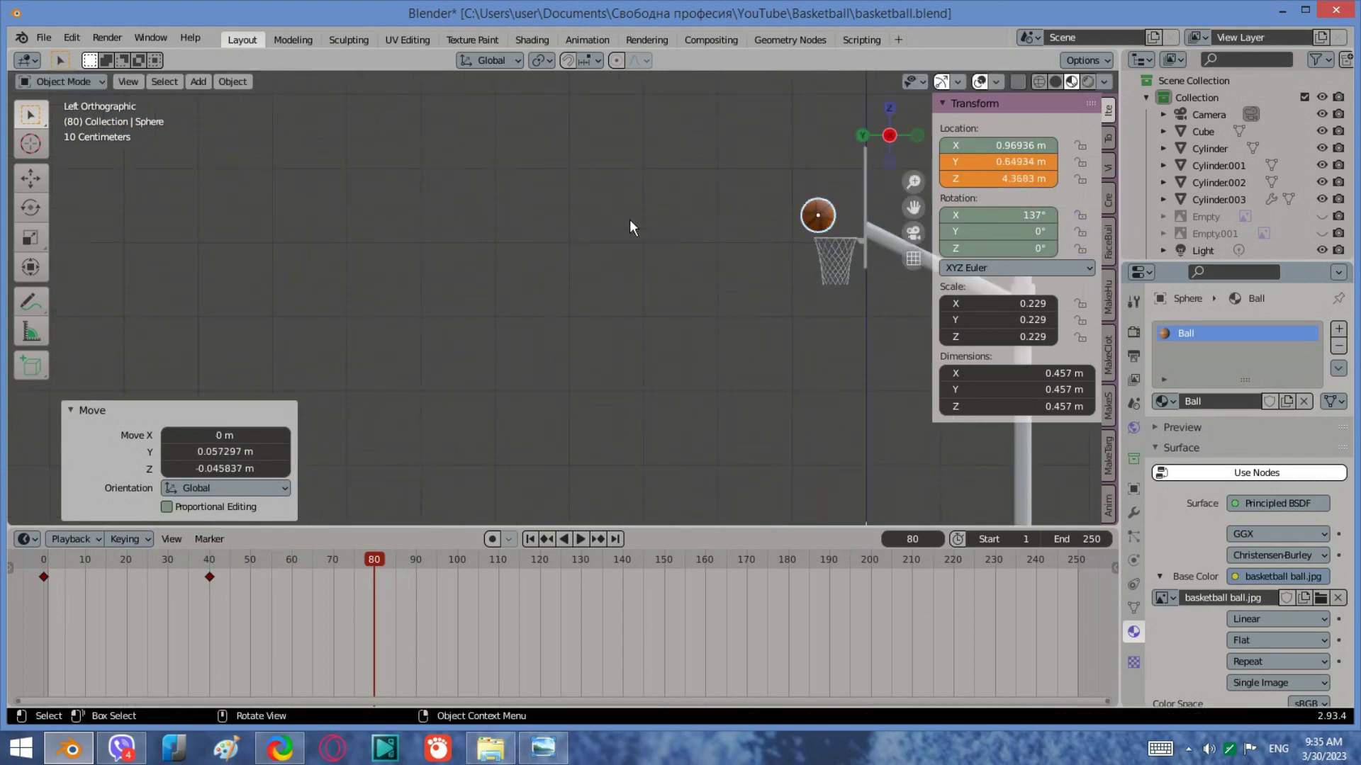
scroll(628, 231, "down", 3)
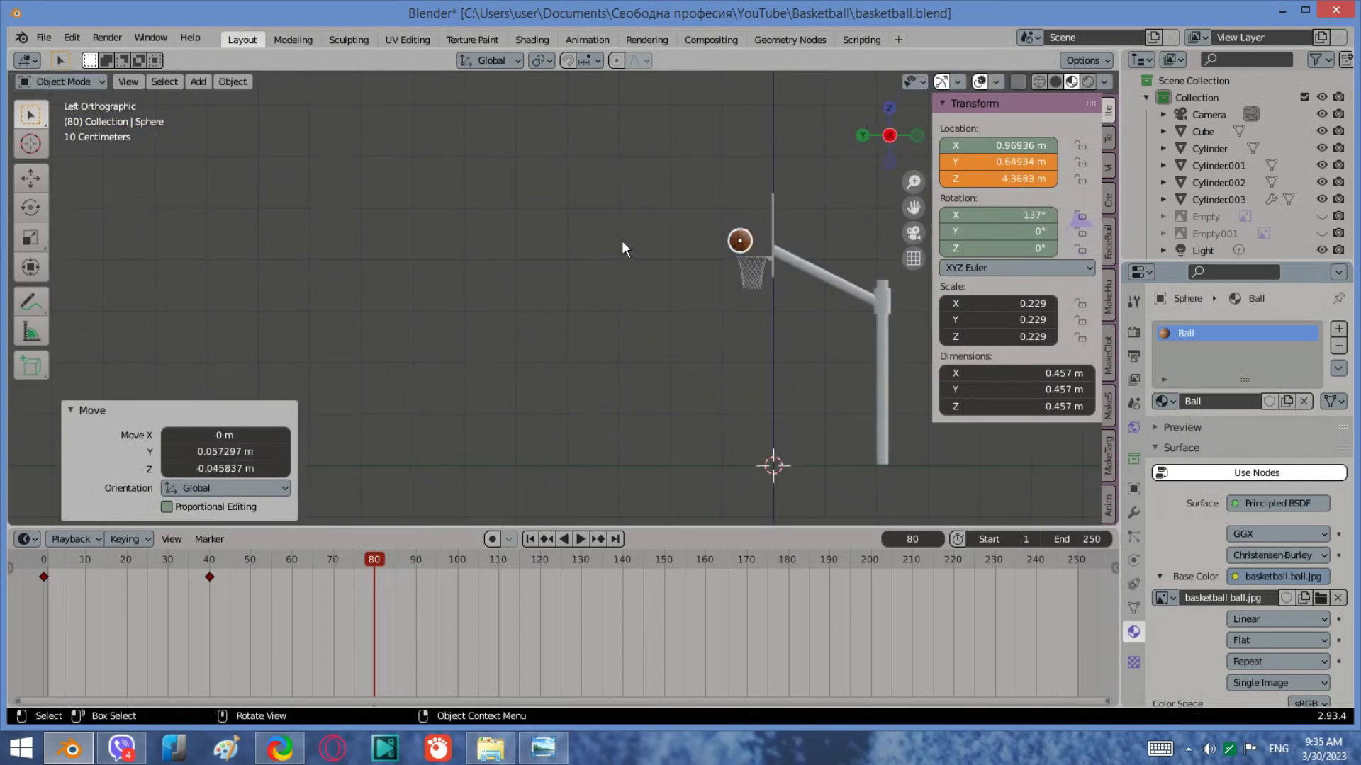
Step: Rotate the ball 90° around the X axis and insert a Location & Rotation keyframe at frame 80
key("i")
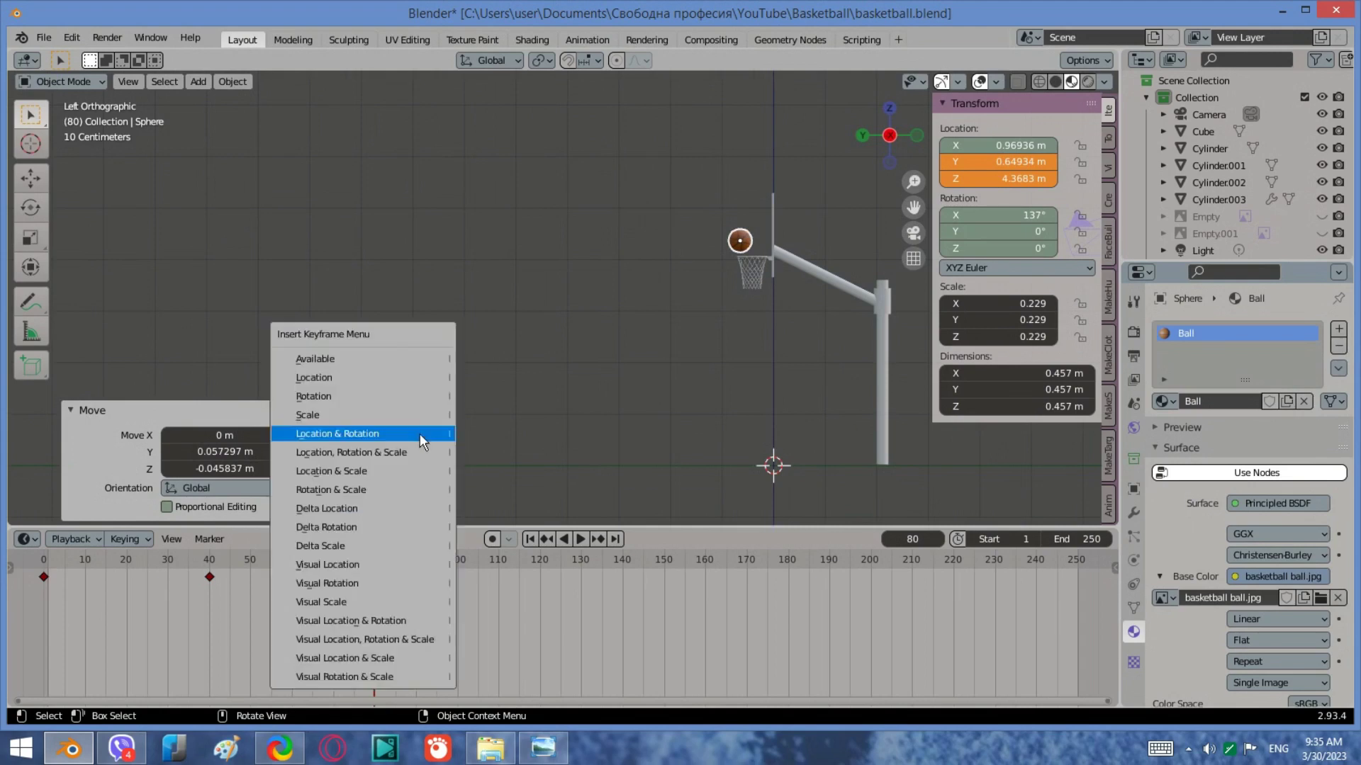
key("r")
key("x")
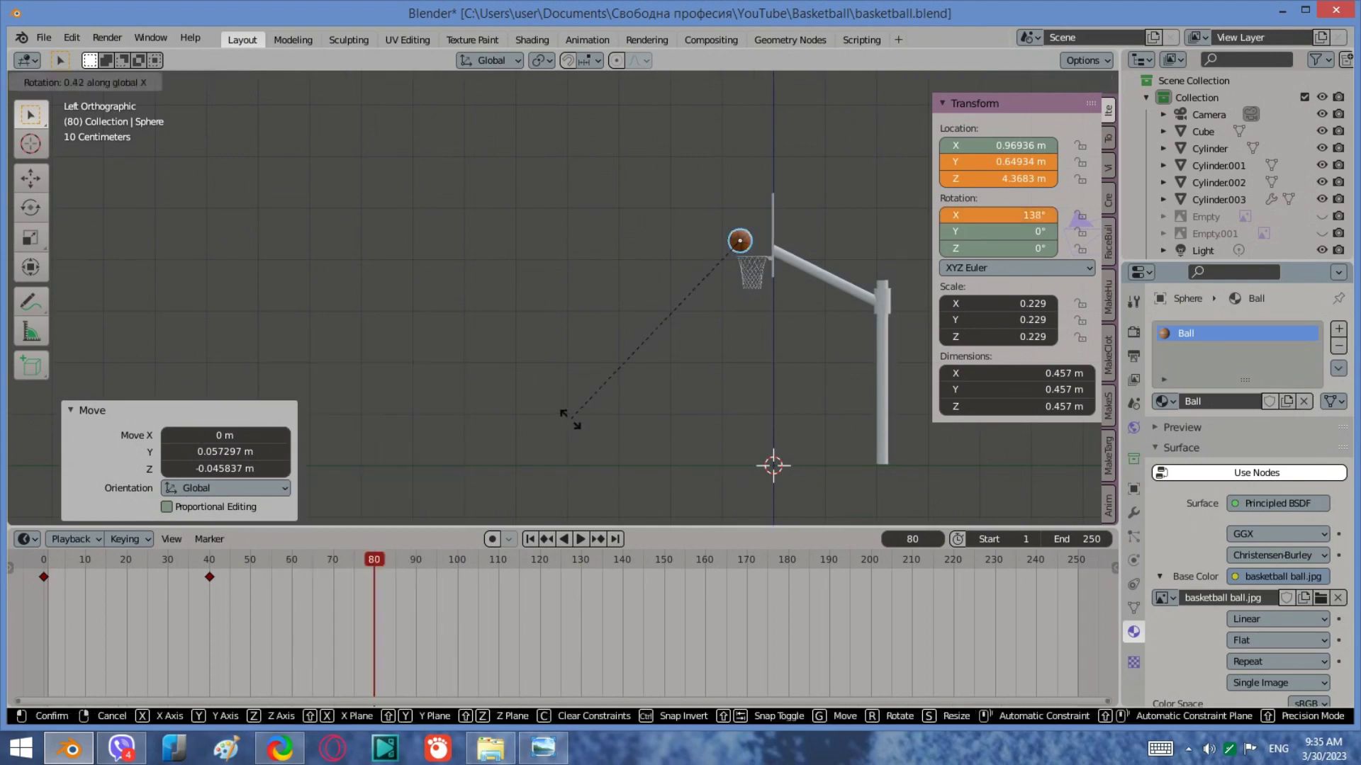
type("90")
key("Return")
key("i")
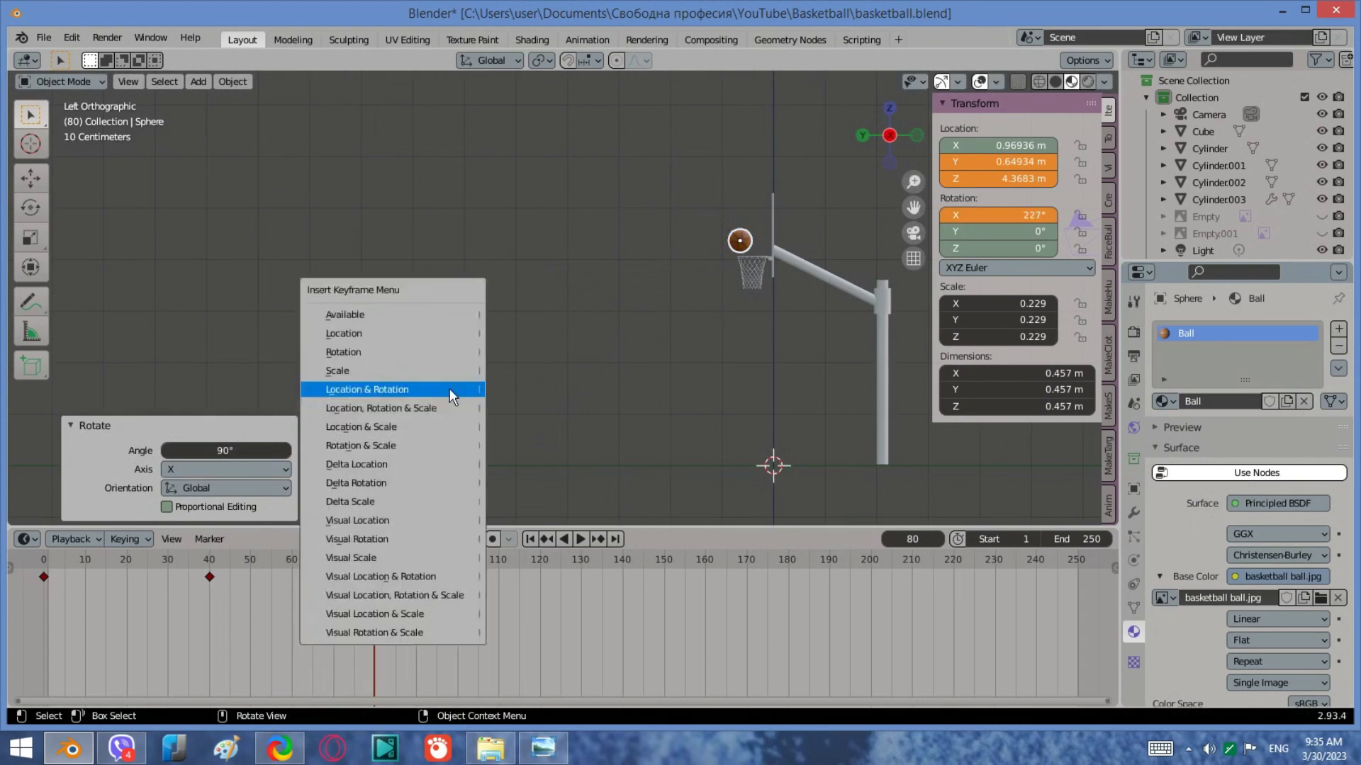
left_click(450, 389)
middle_click_drag(723, 350, 674, 351, "shift")
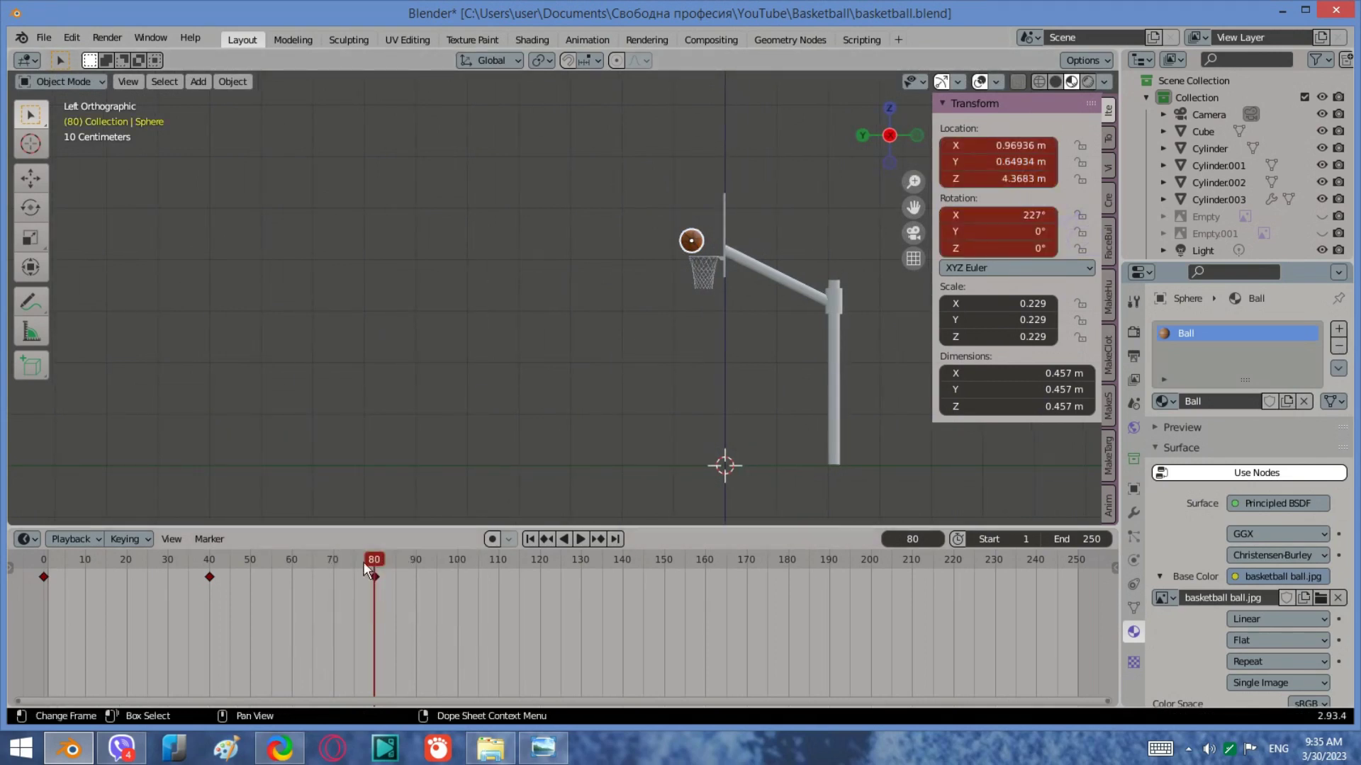
Step: At frame 93, move the ball down into the hoop's opening, to about Y 0.43 m, Z 4.1 m
key("space")
left_click_drag(411, 555, 458, 557)
scroll(633, 295, "up", 2)
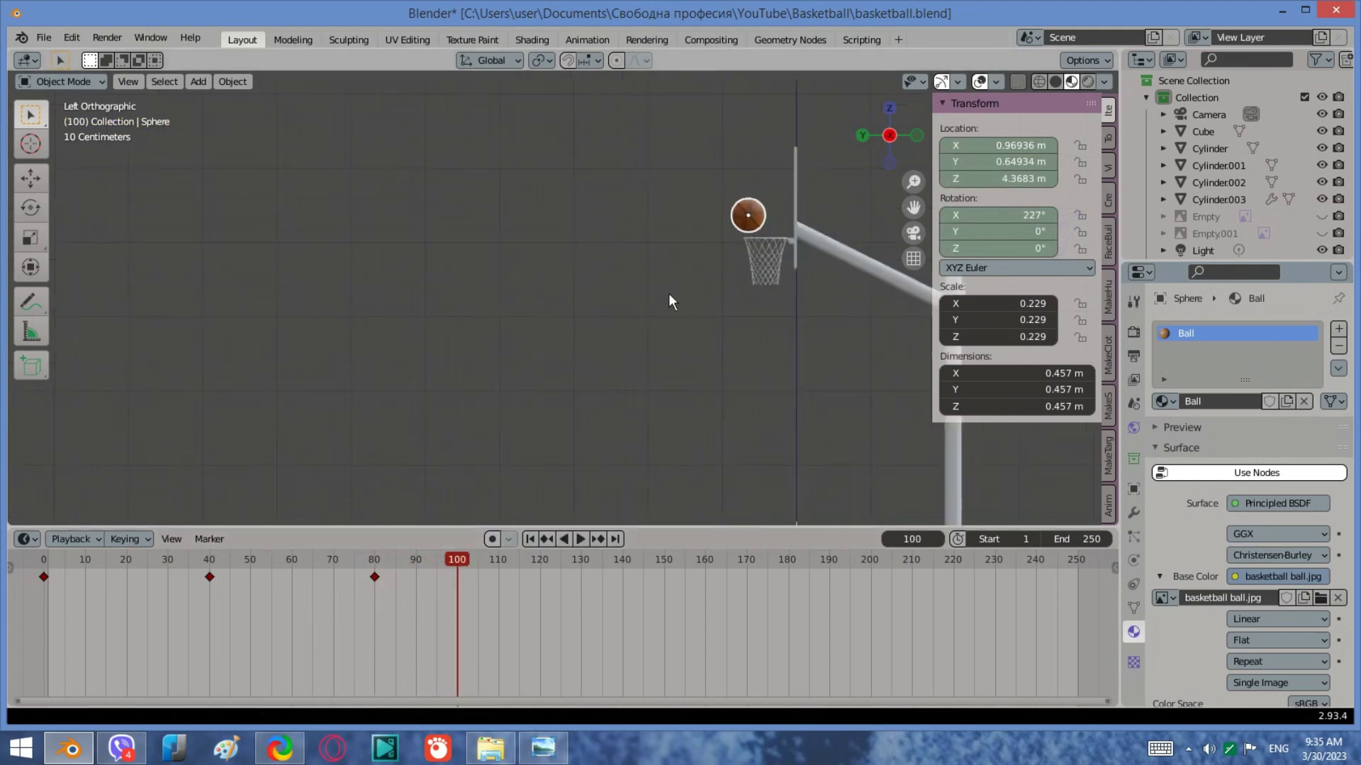
middle_click_drag(753, 260, 586, 291, "shift")
scroll(586, 290, "up", 3)
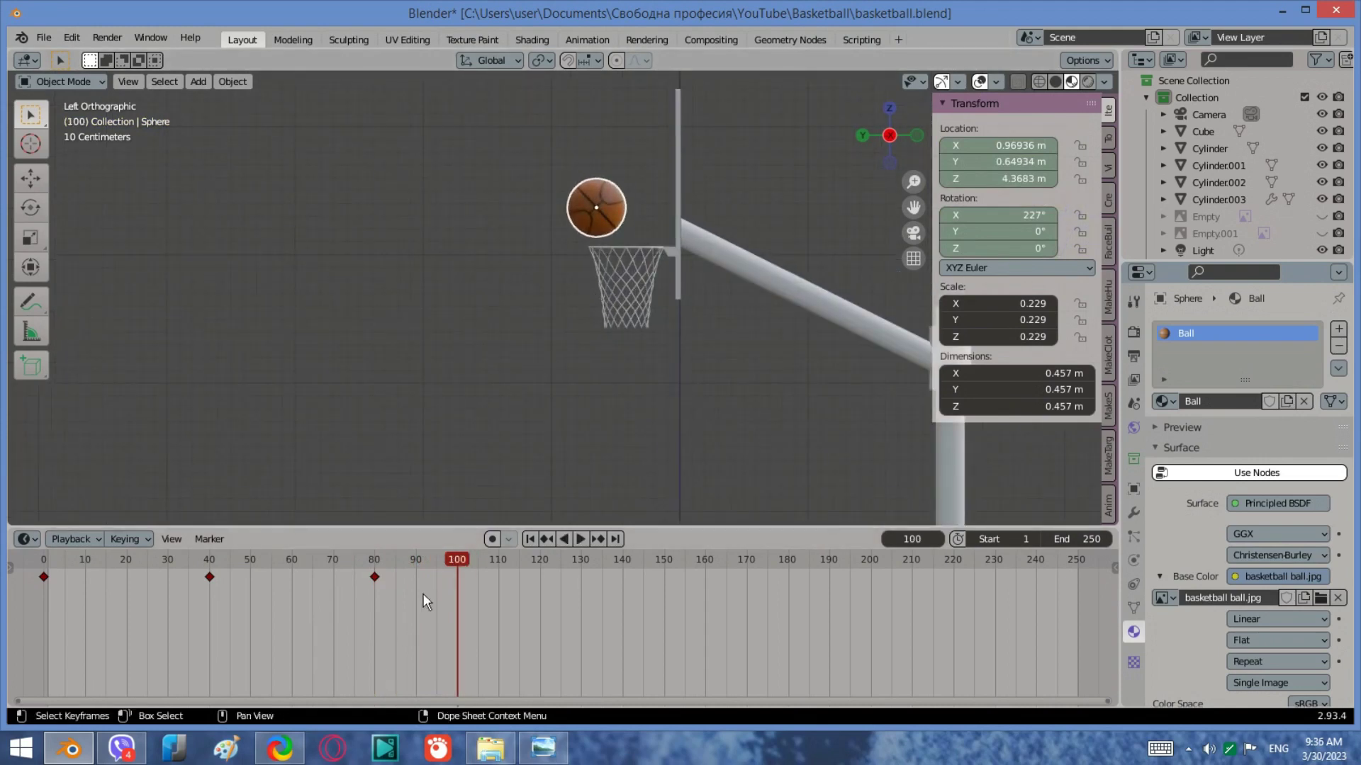
left_click_drag(457, 564, 429, 561)
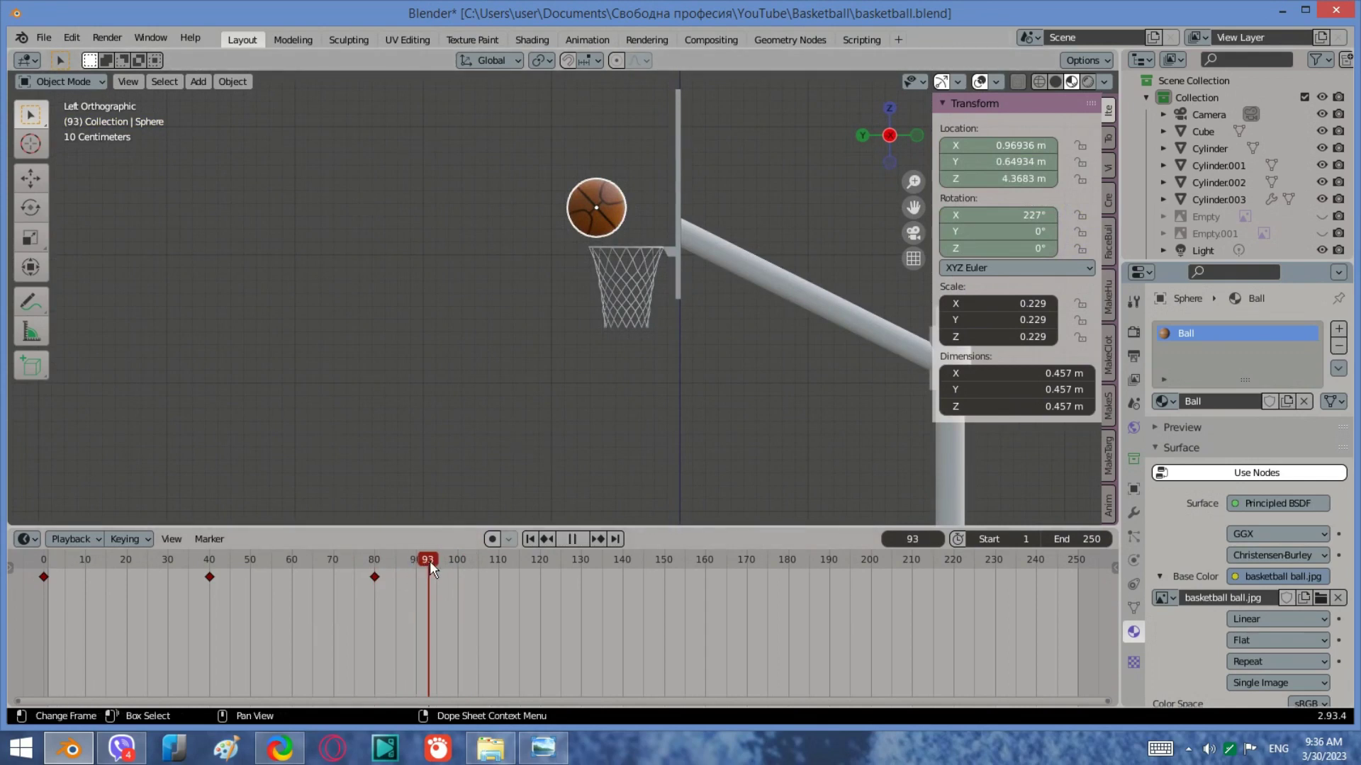
key("g")
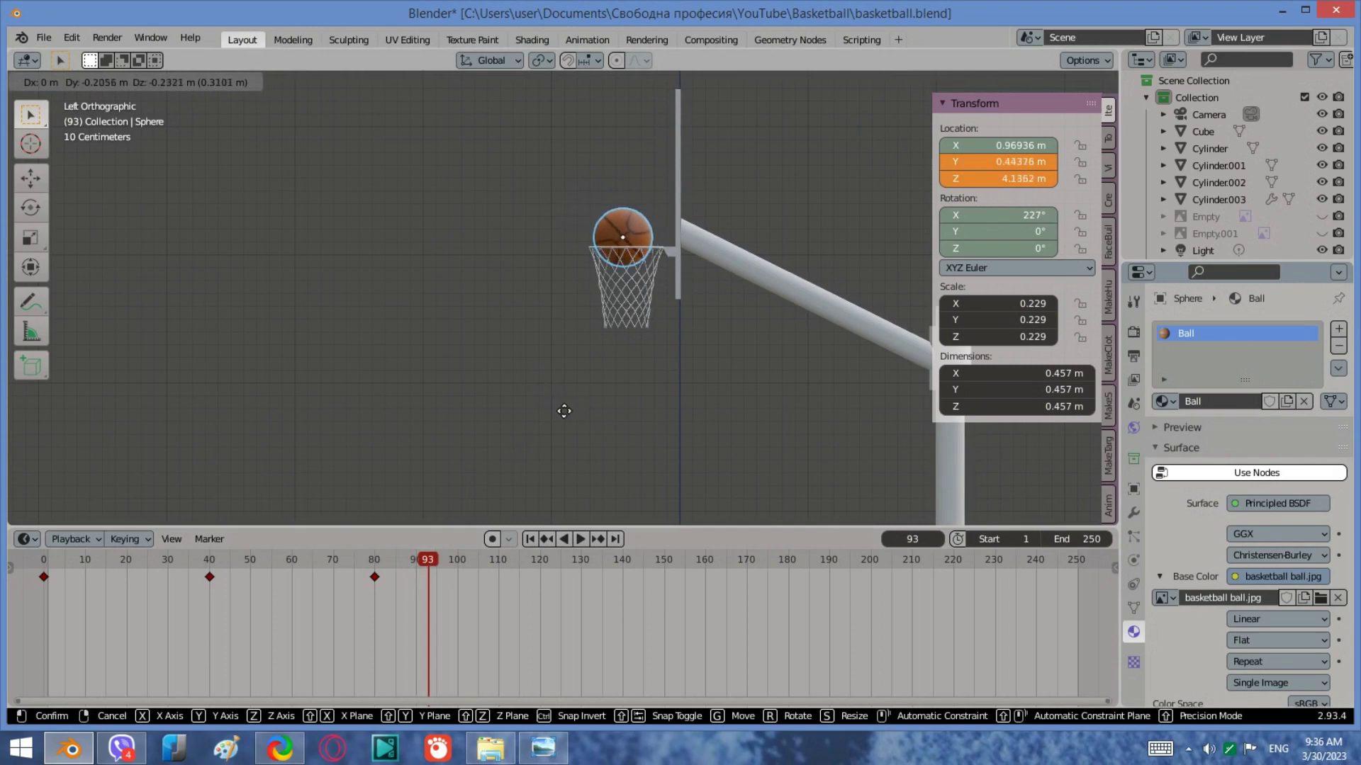
left_click(566, 416)
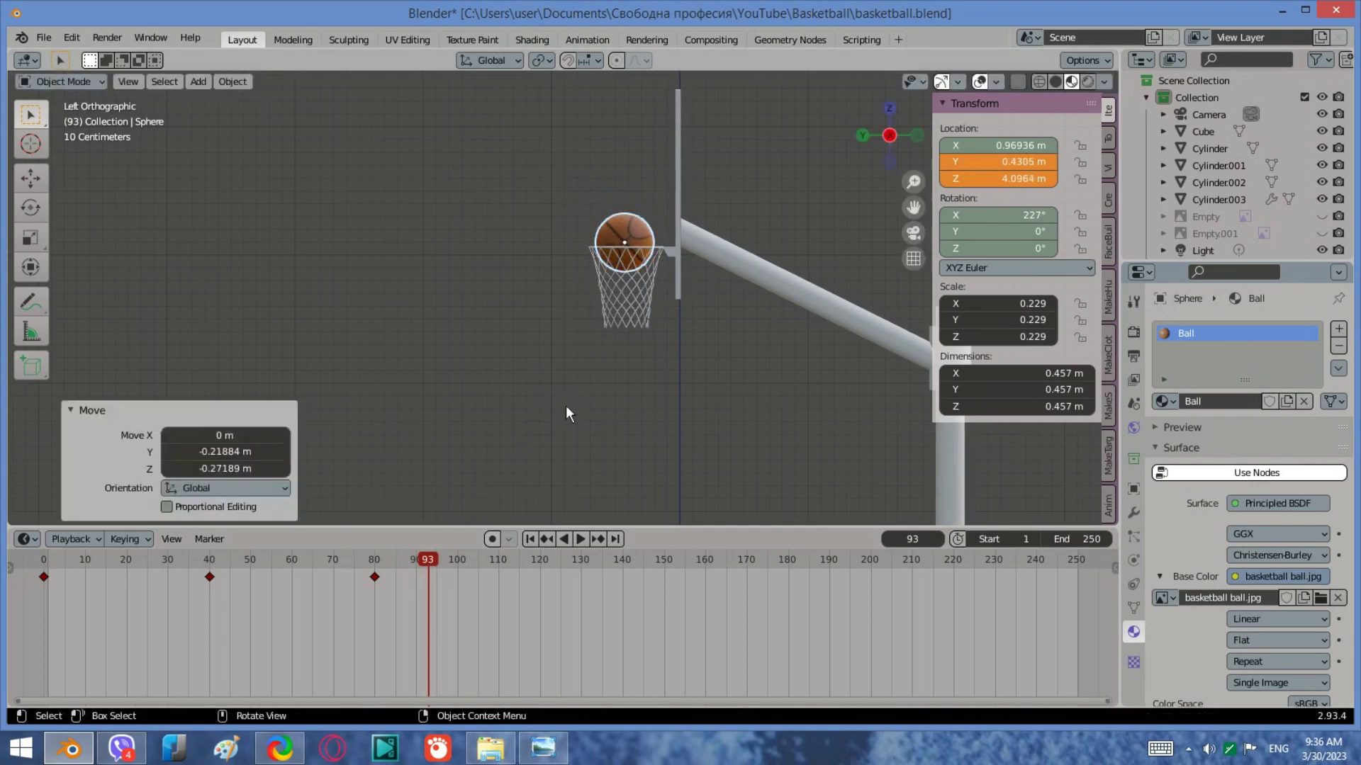
Step: Rotate the ball about 45.6° in the left view and insert a Location & Rotation keyframe at frame 93
key("r")
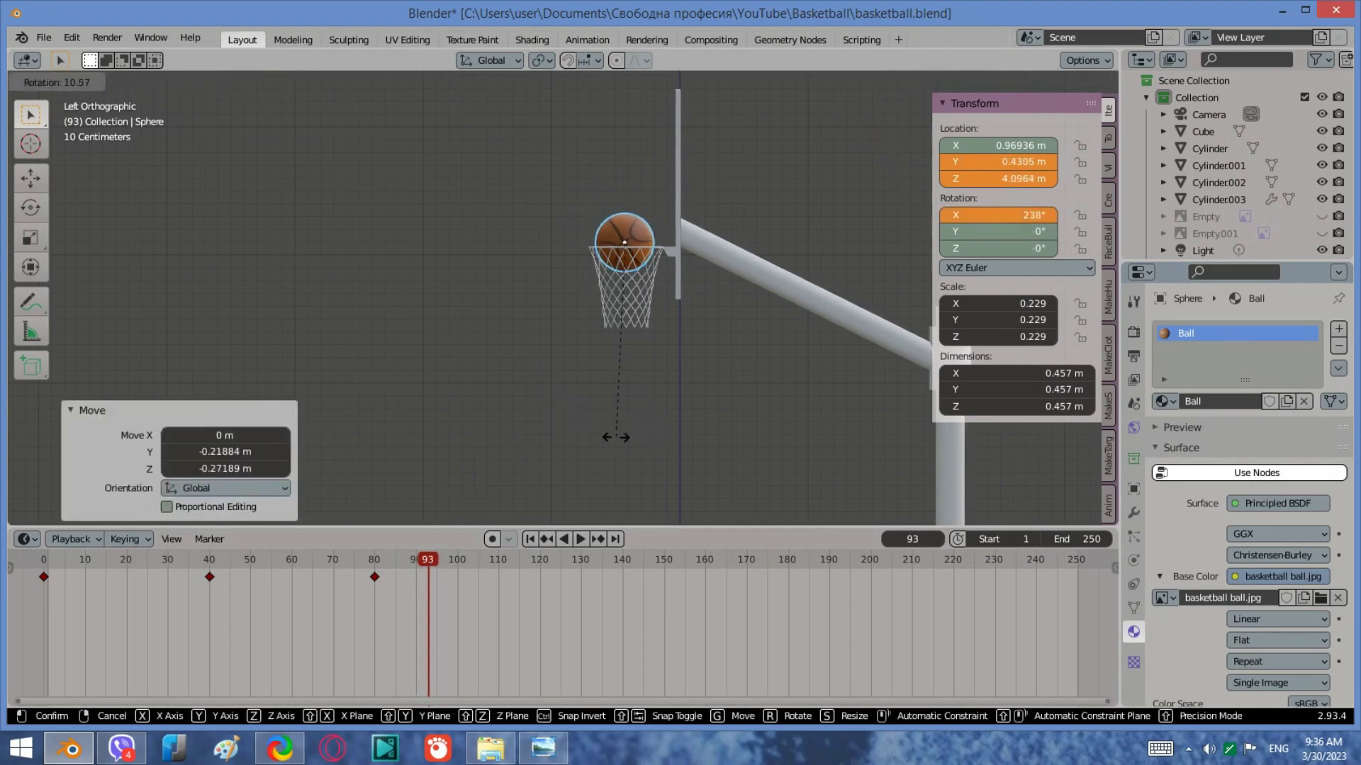
left_click(535, 369)
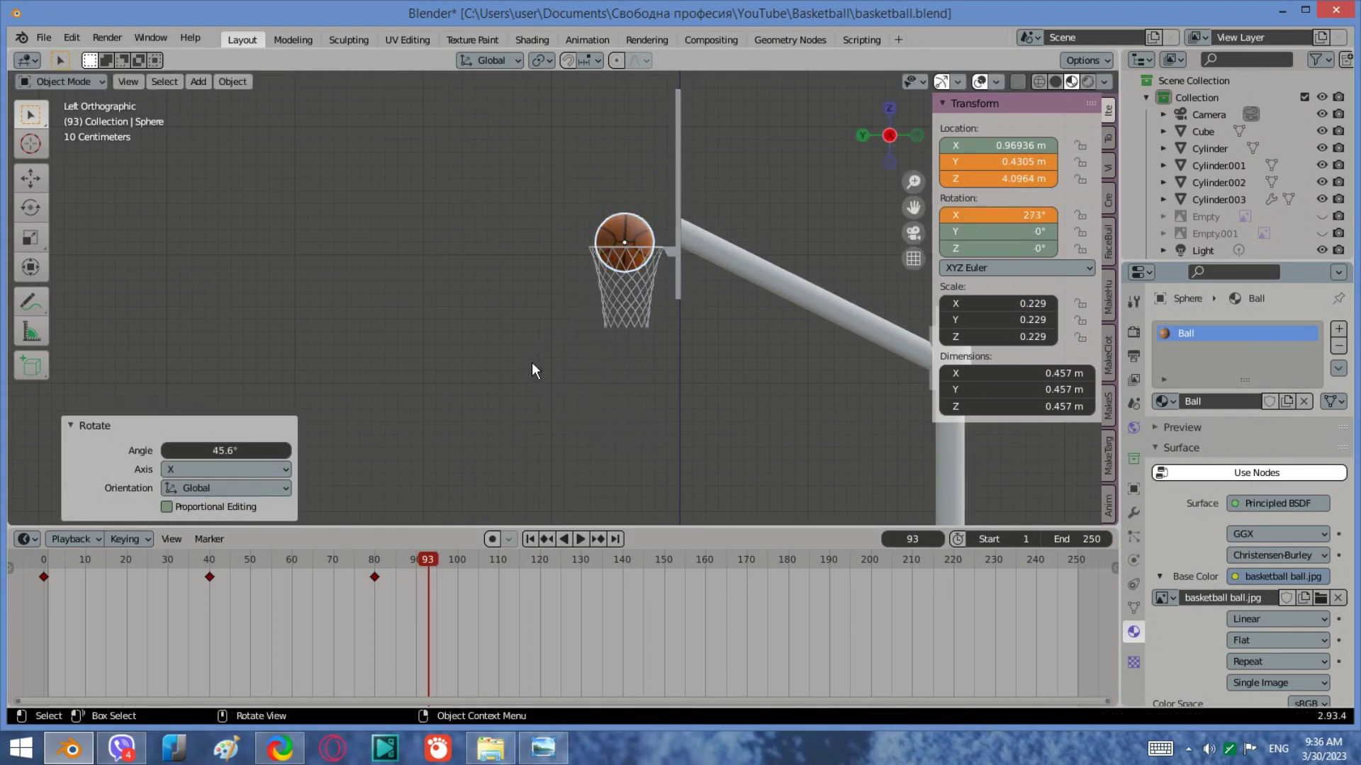
key("i")
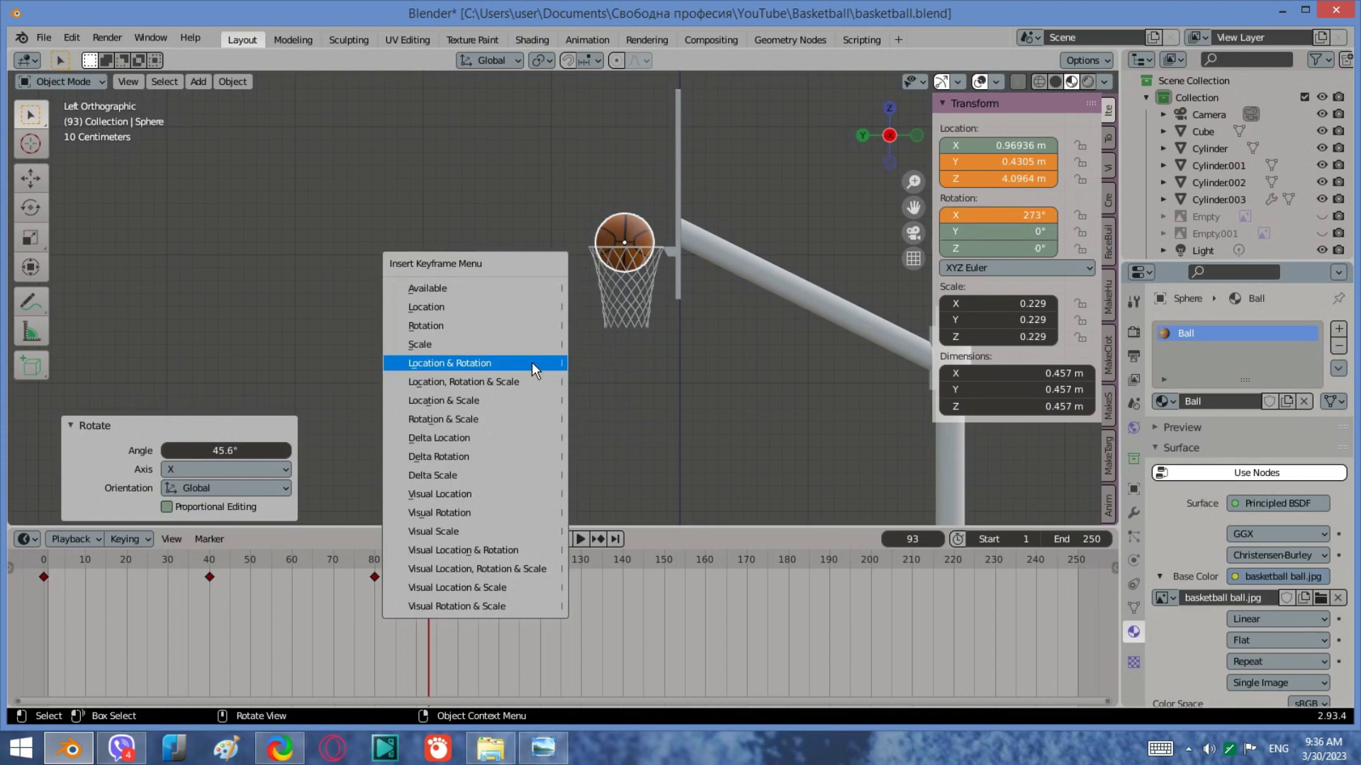
left_click(531, 363)
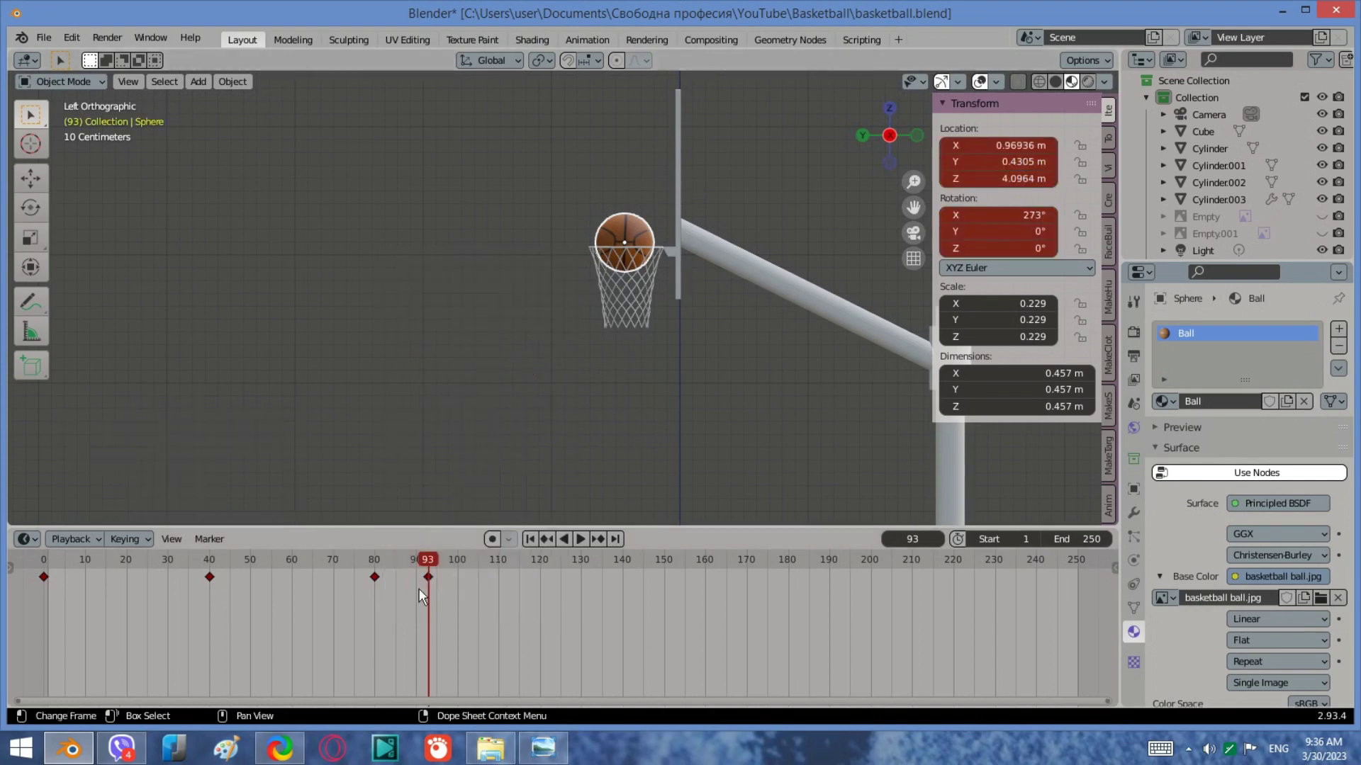
Step: At frame 107, move the ball straight down into the net, to about Z 3.8 m
key("space")
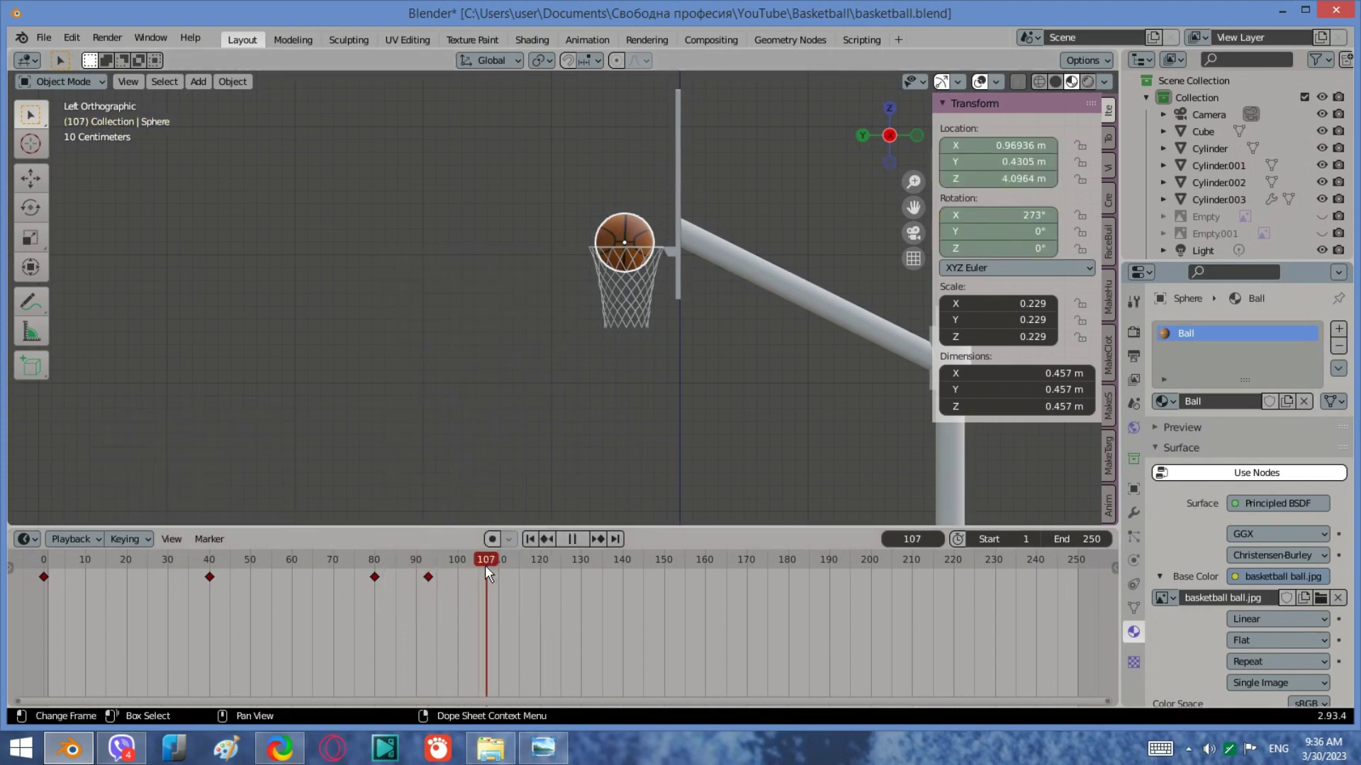
key("space")
key("g")
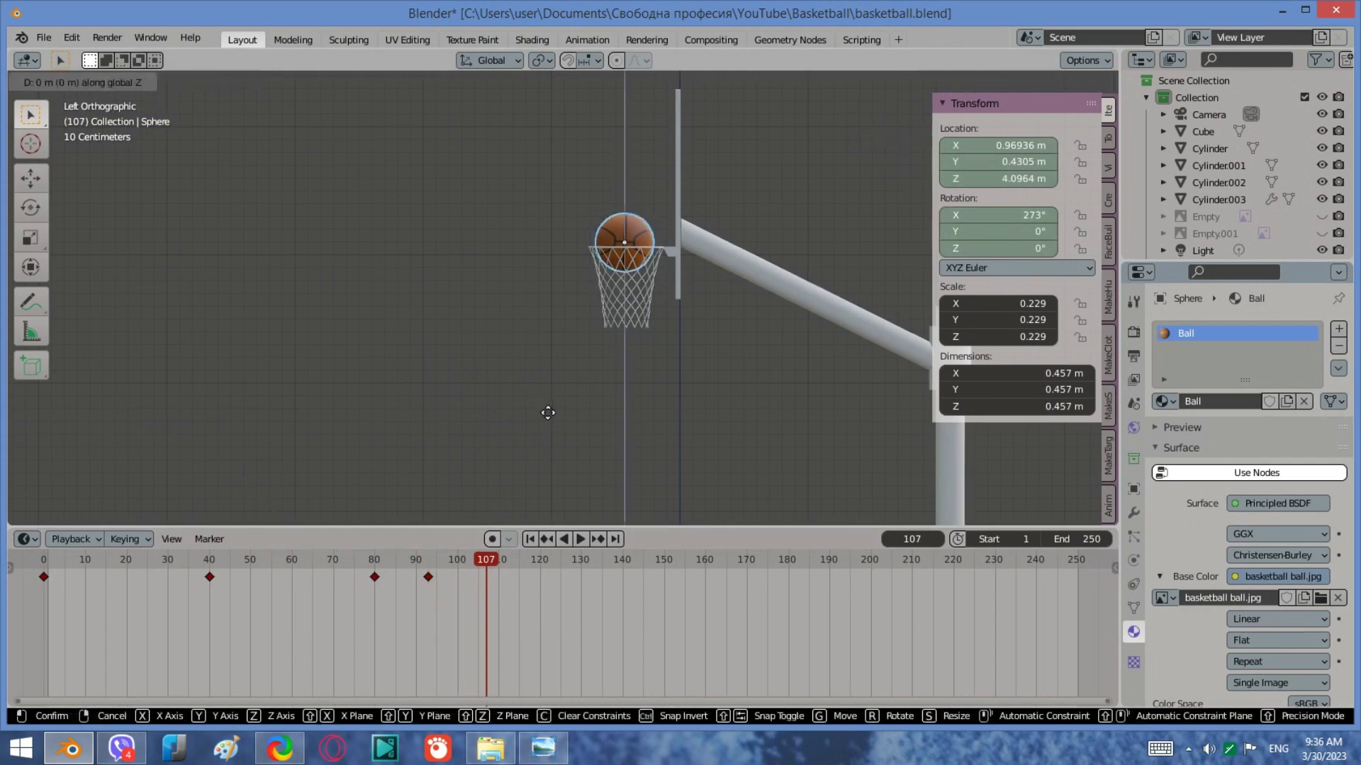
key("z")
left_click(534, 450)
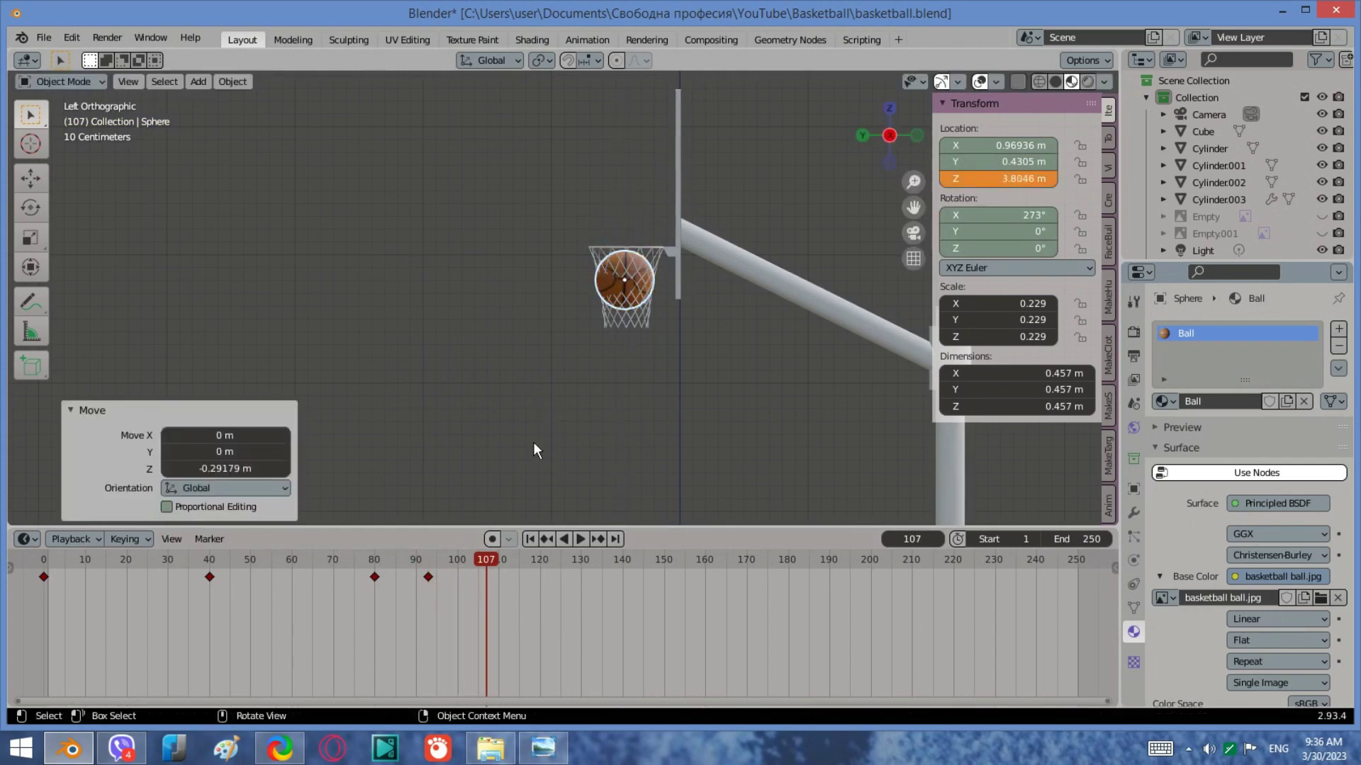
Step: Rotate the ball about -12.2° in the left view and insert a Location & Rotation keyframe at frame 107
key("r")
left_click(571, 443)
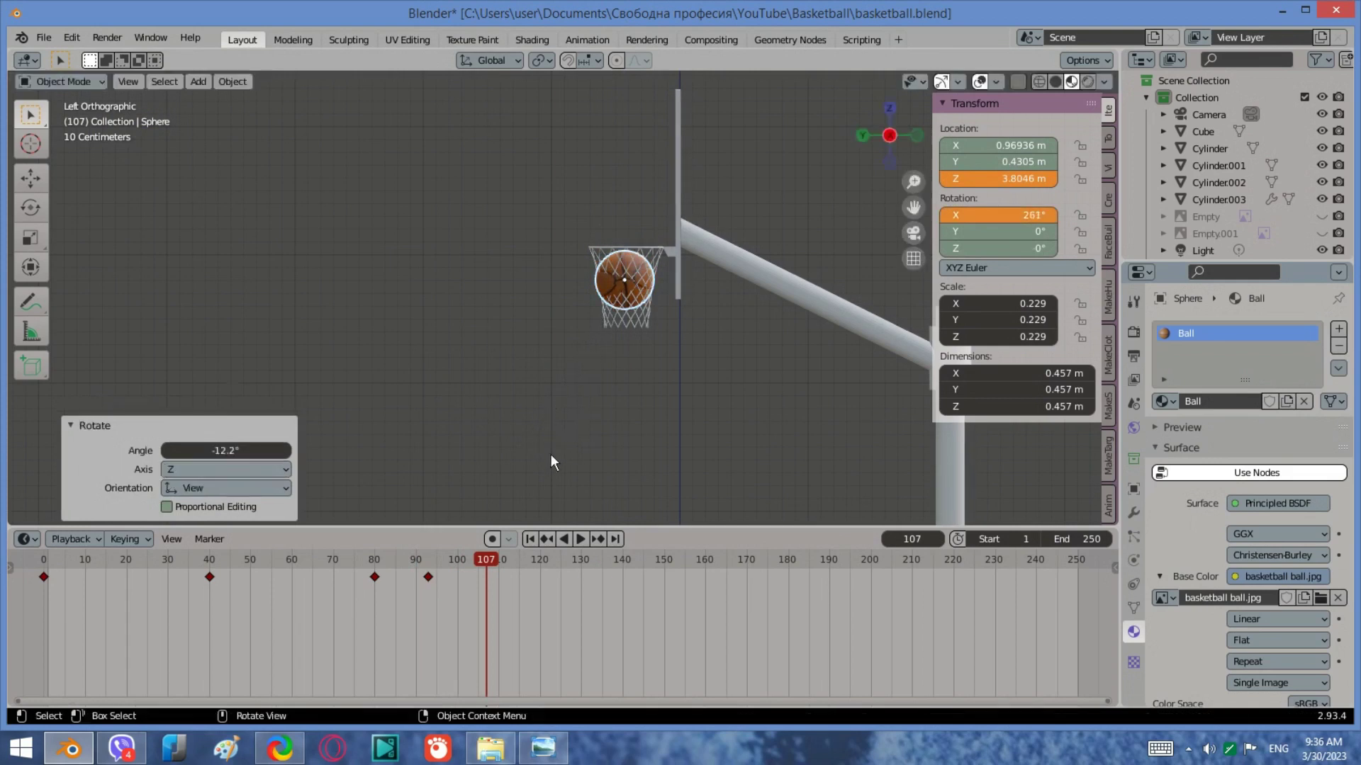
key("i")
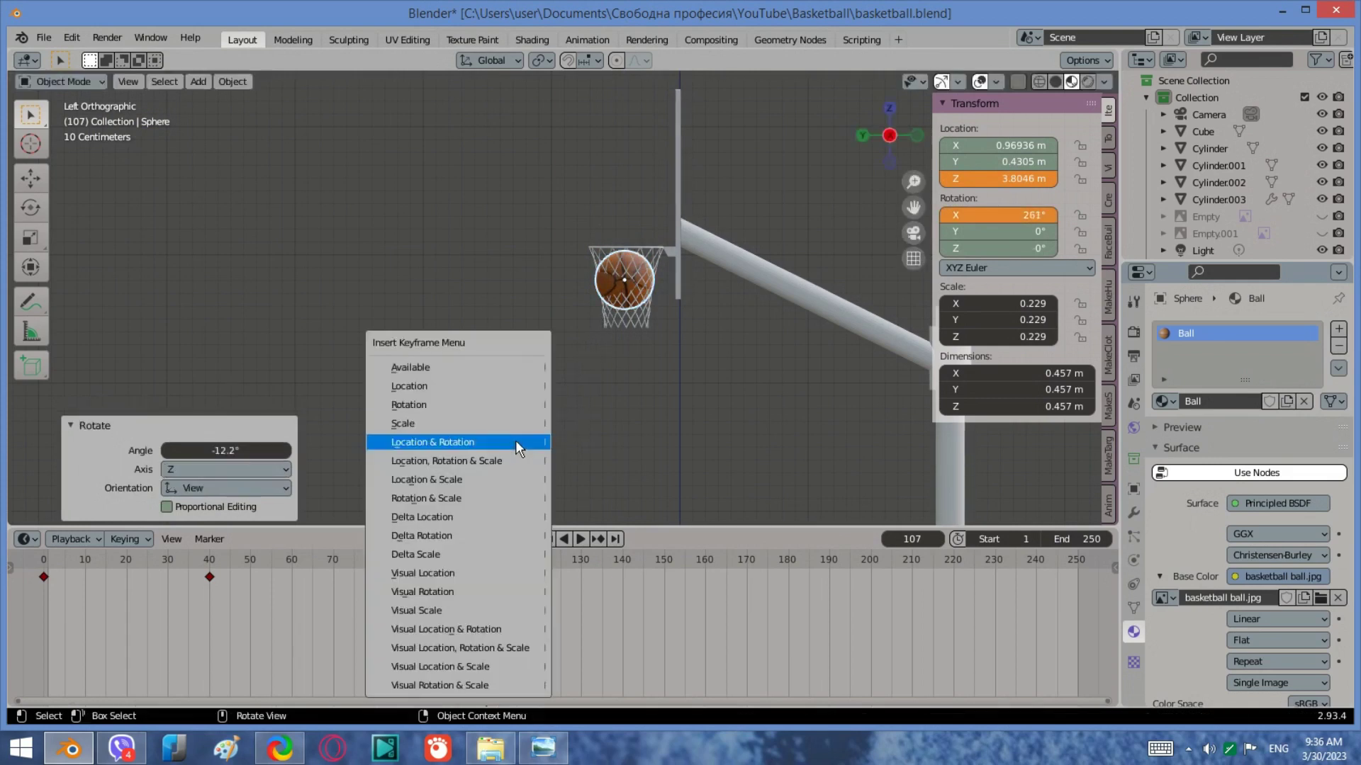
left_click(516, 441)
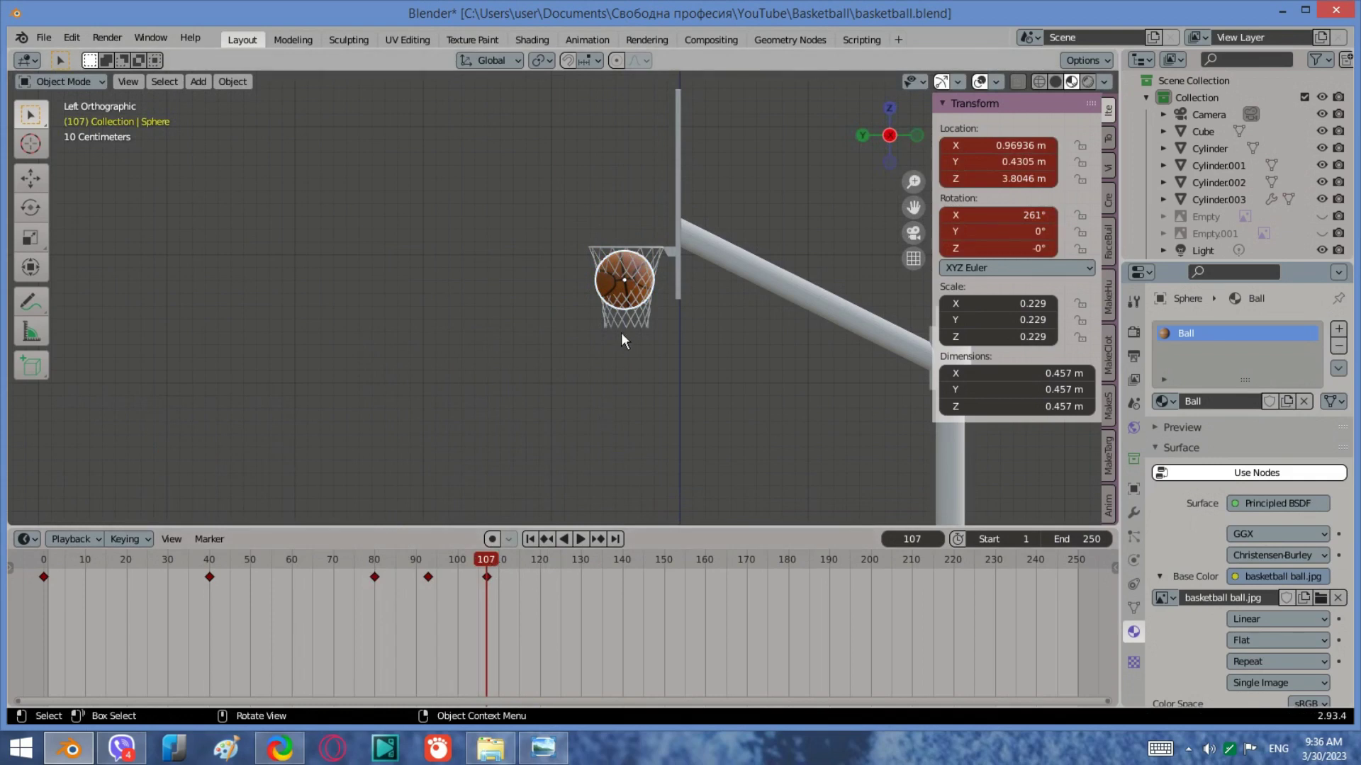
Step: At frame 128, move the ball straight down below the net to about Z 3.2 m and rotate it about 7.5° around the X axis
scroll(620, 333, "up", 7)
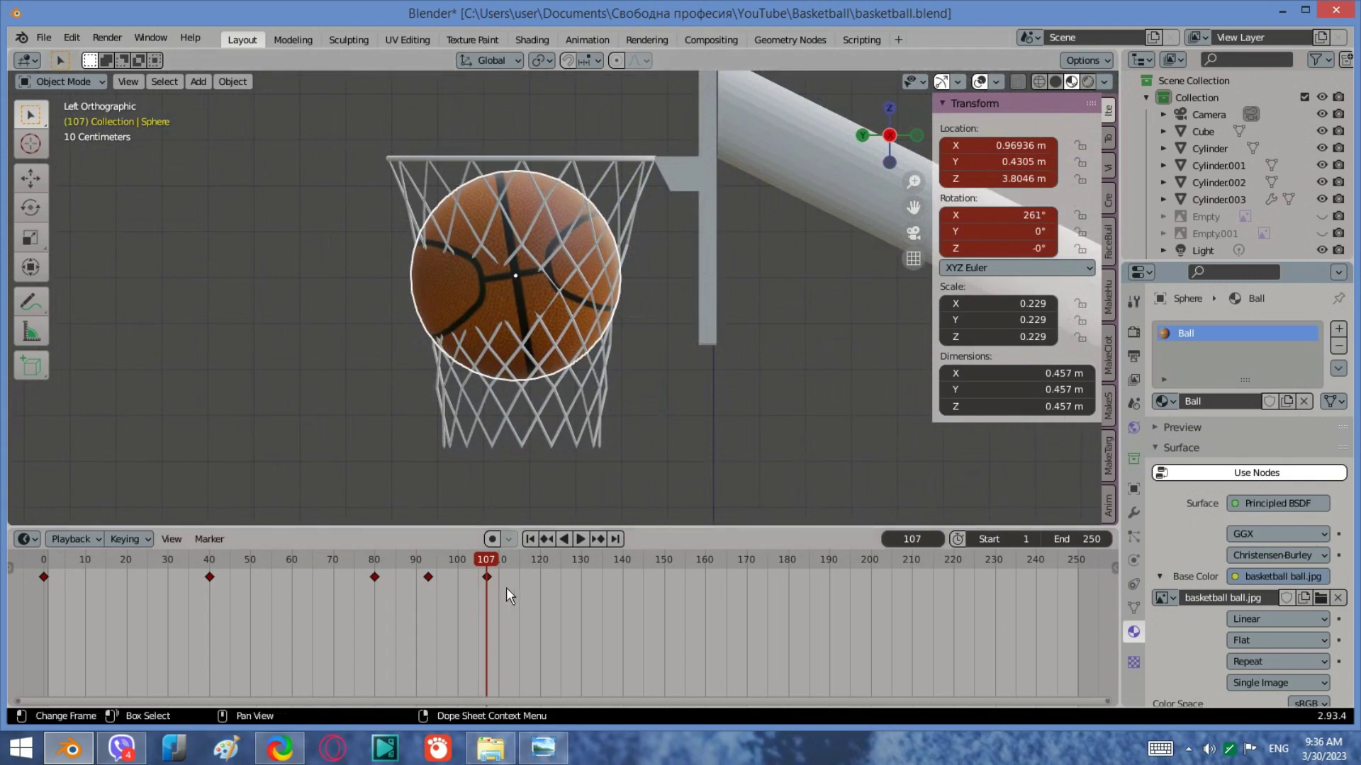
left_click_drag(486, 556, 582, 567)
key("Escape")
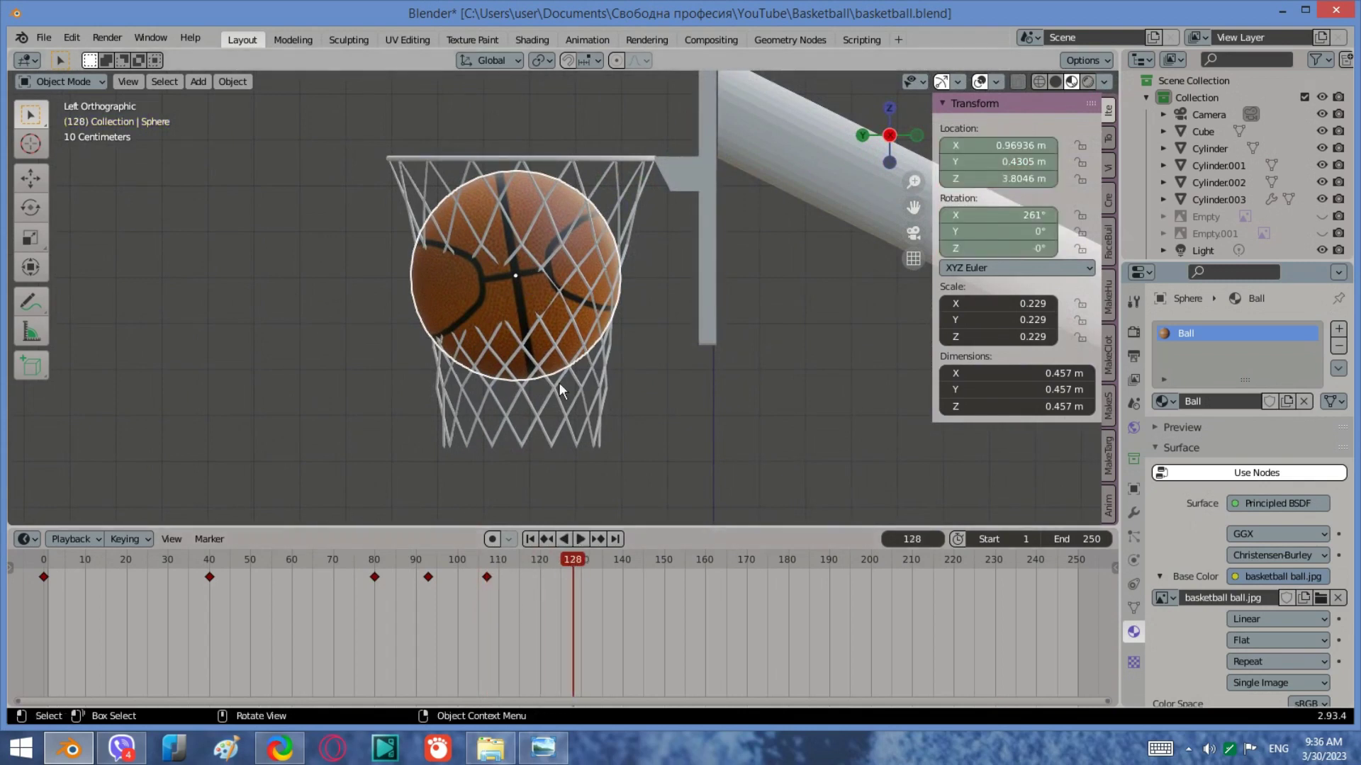
scroll(552, 271, "down", 5)
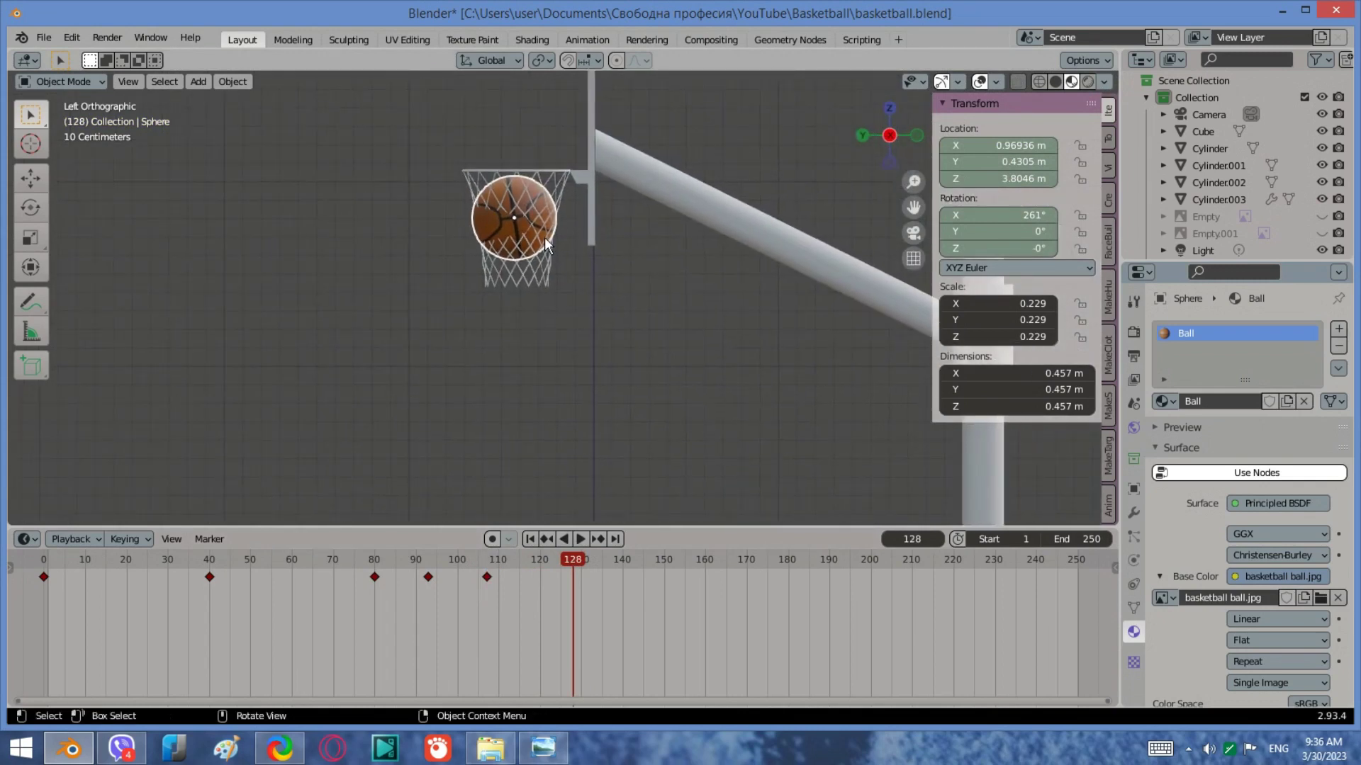
key("g")
key("z")
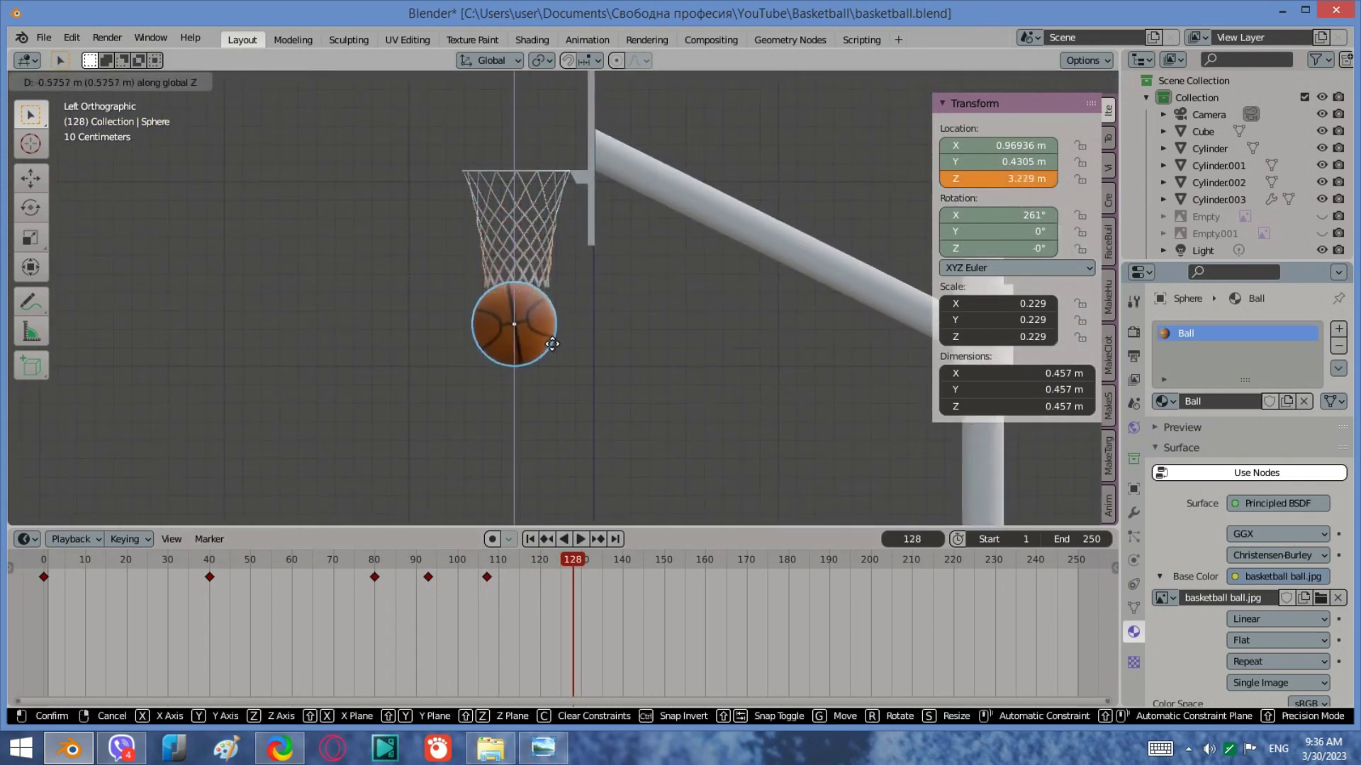
left_click(550, 347)
key("r")
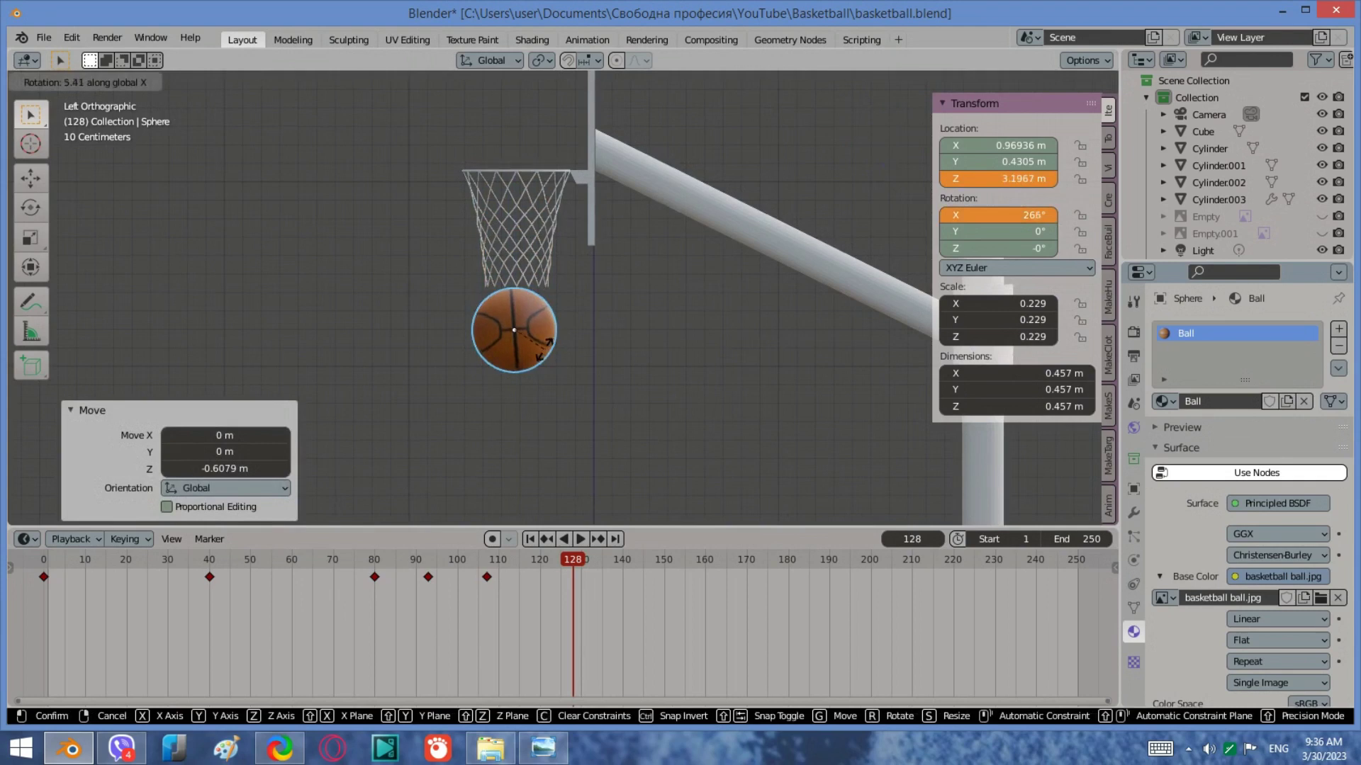
left_click(572, 419)
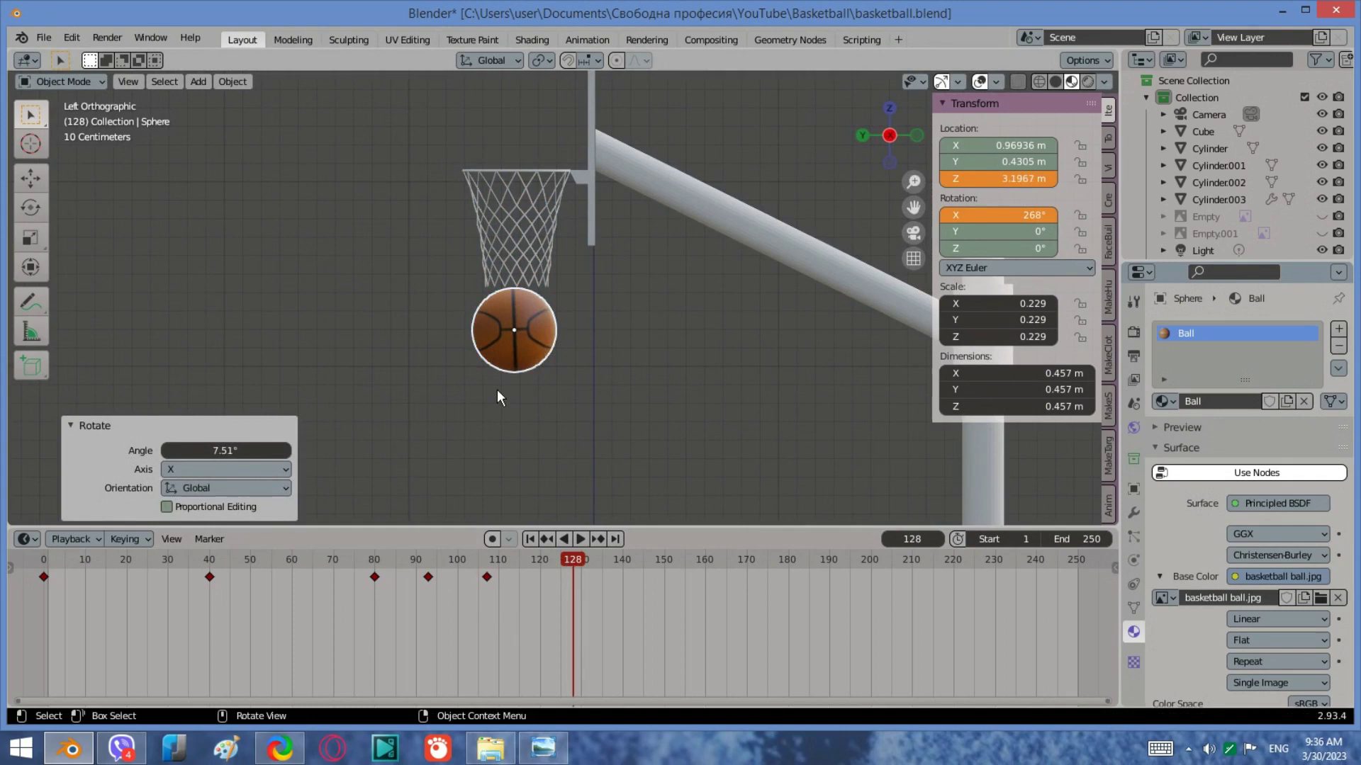
Step: Lower the ball further along Z to about 2.91 m and insert a Location & Rotation keyframe at frame 128
key("g")
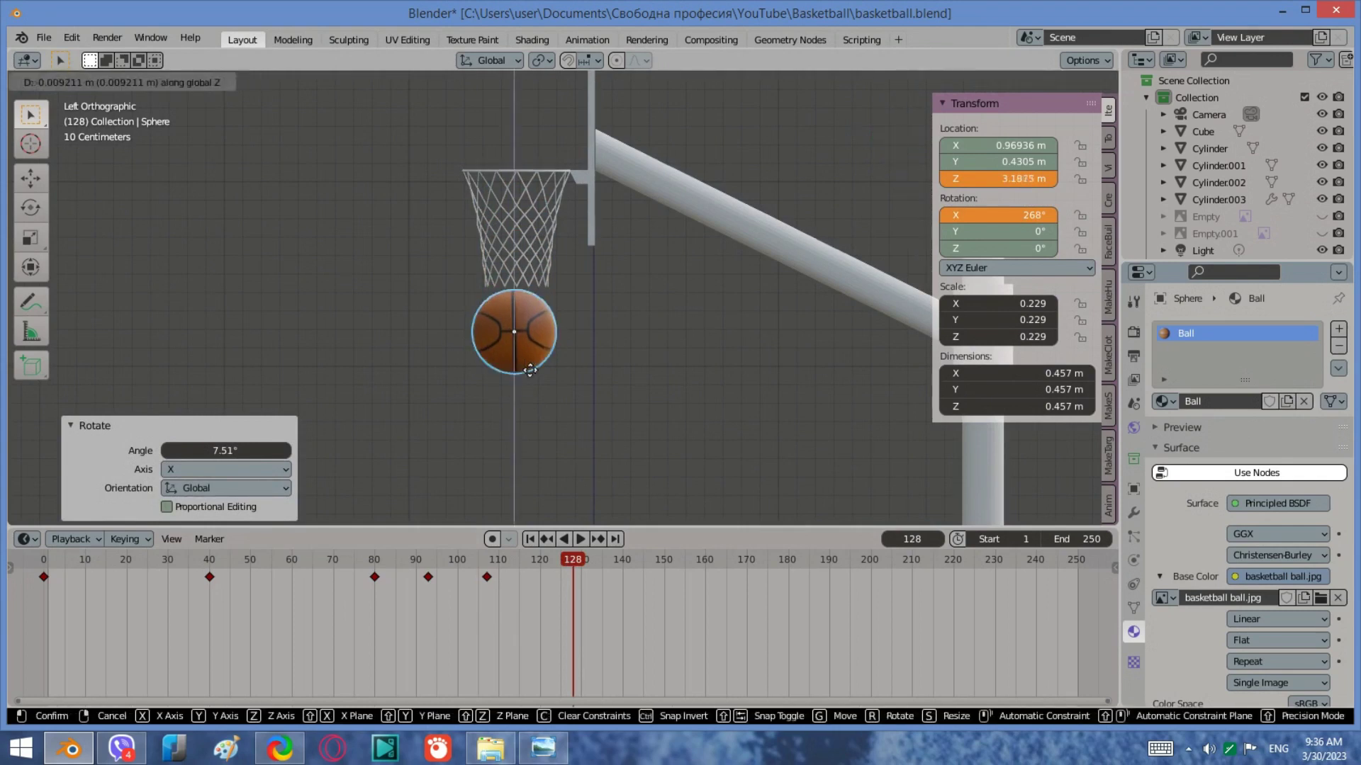
key("z")
left_click(536, 410)
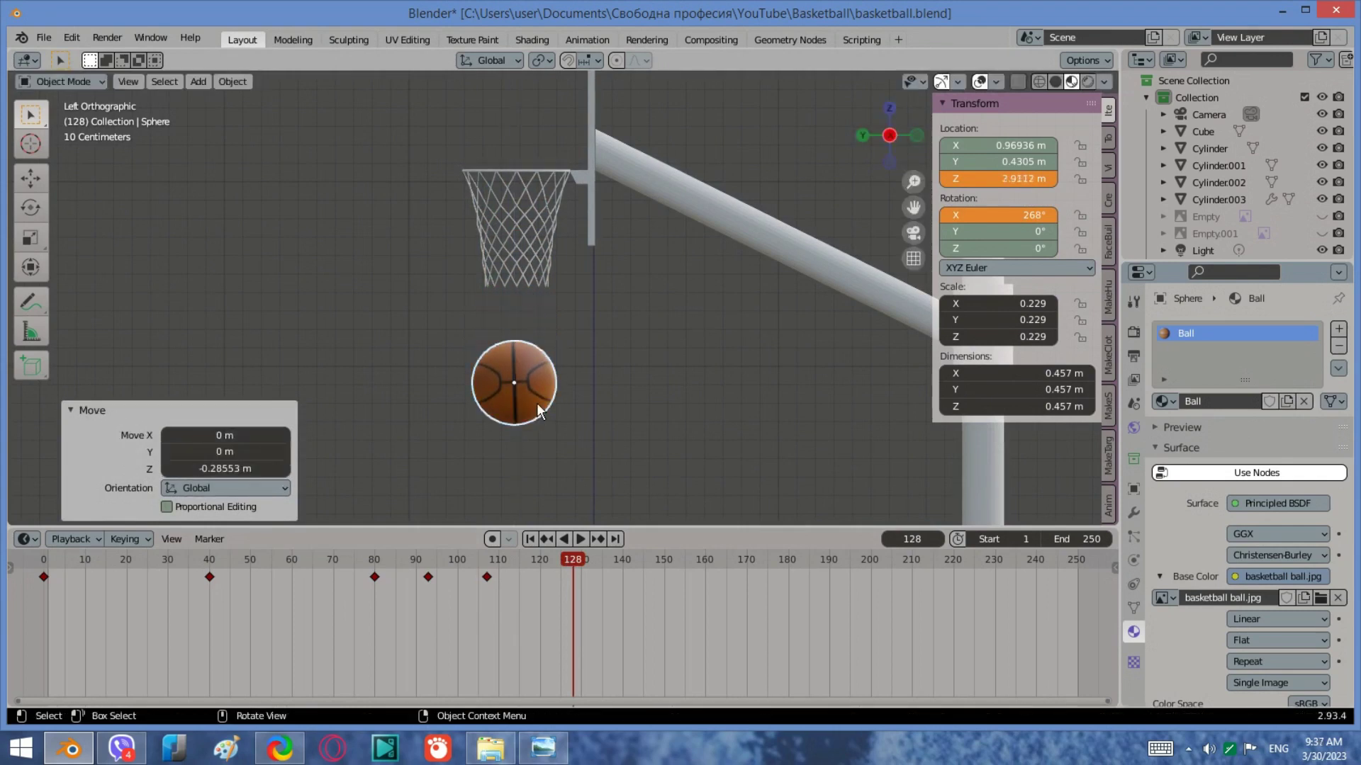
key("i")
left_click(537, 402)
Step: At frame 160, move the ball straight down to ground level, to about Z 0.24 m
scroll(486, 346, "down", 3)
scroll(486, 346, "down", 2)
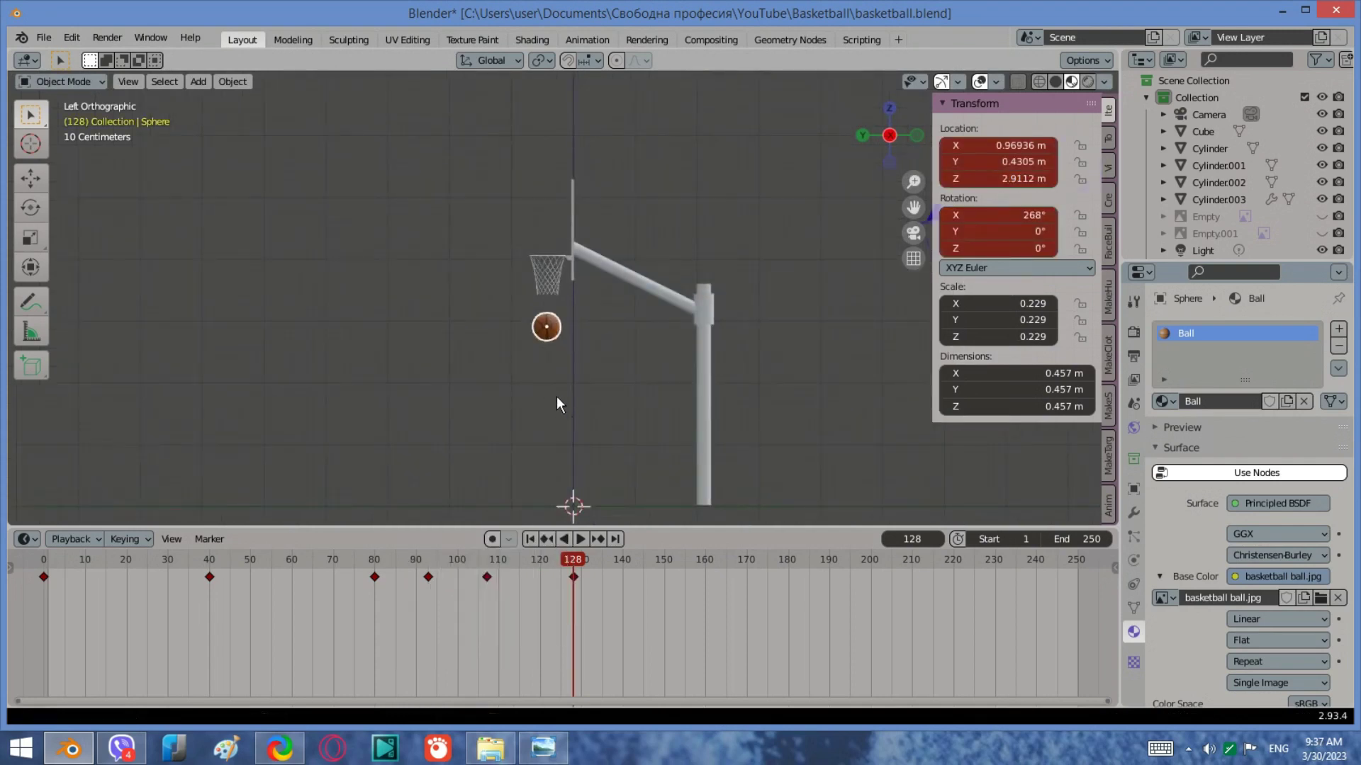
middle_click_drag(556, 397, 524, 347, "shift")
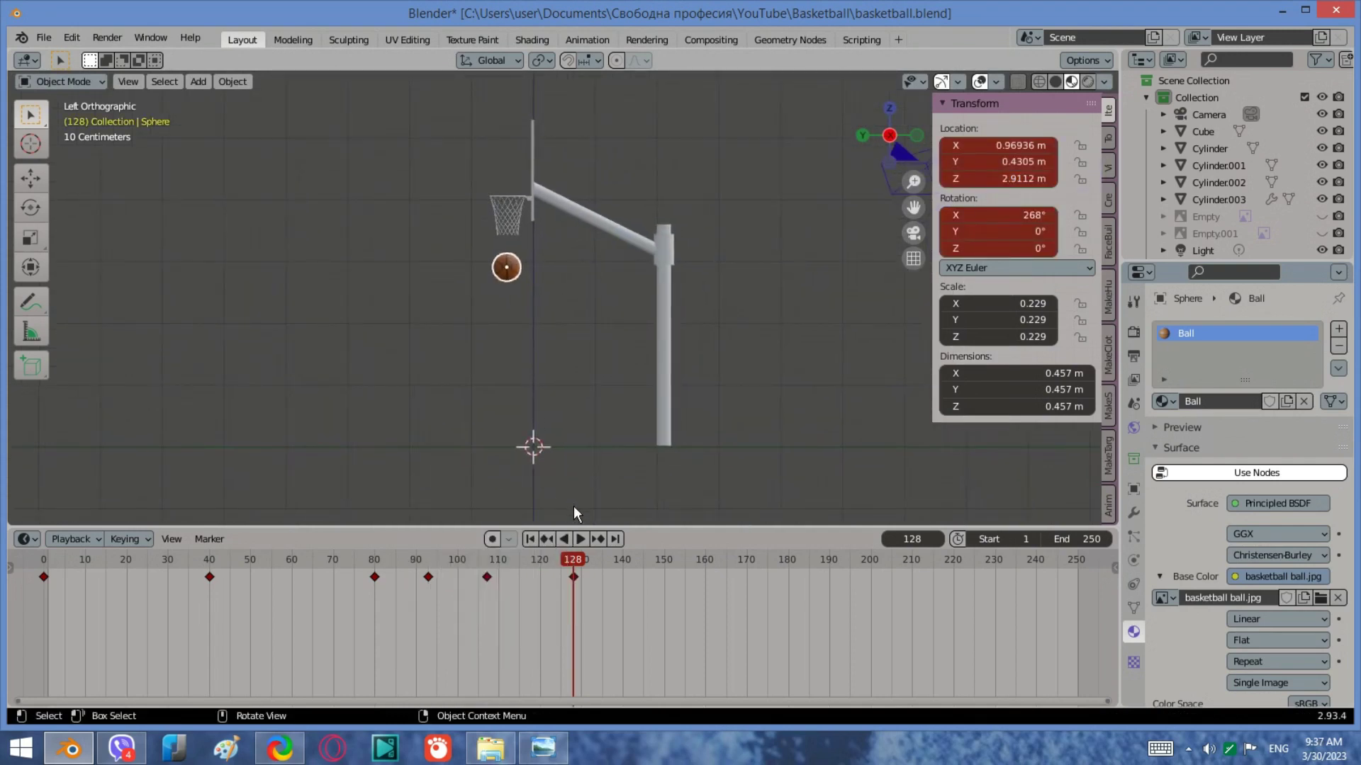
key("space")
mouse_move(701, 560)
left_mouse_down()
mouse_move(720, 559)
mouse_move(708, 559)
left_mouse_up()
key("space")
key("g")
key("z")
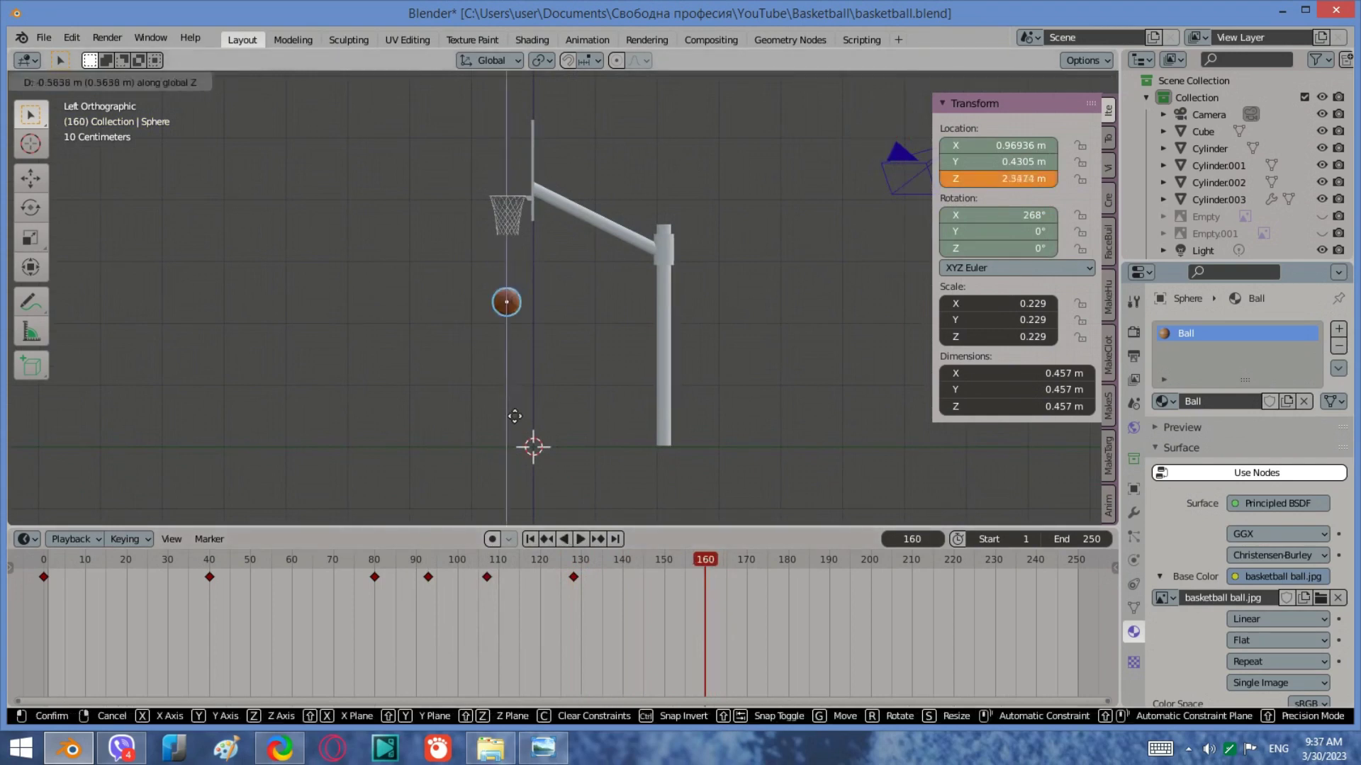
left_click(536, 75)
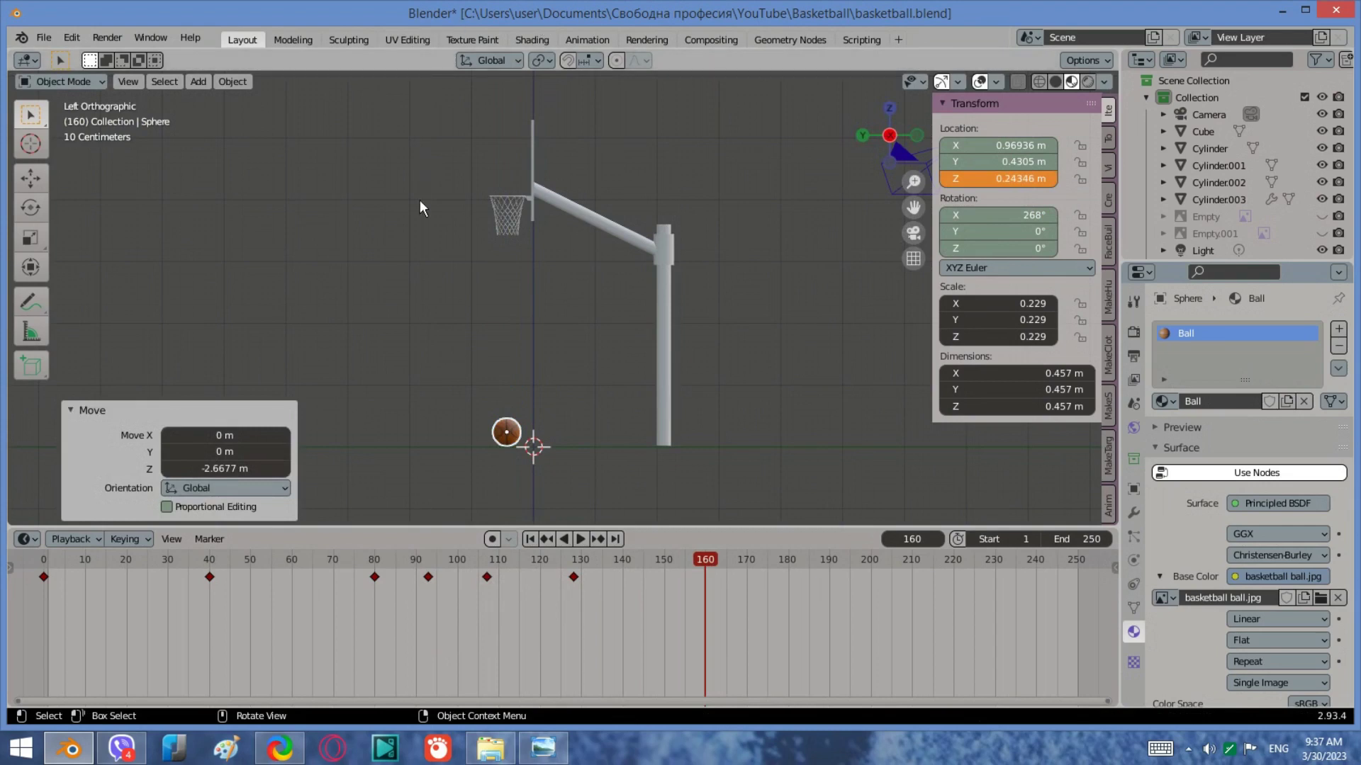
Step: Rotate the ball about -32.9° around the X axis and insert a Location & Rotation keyframe at frame 160
key("r")
key("x")
left_click(485, 394)
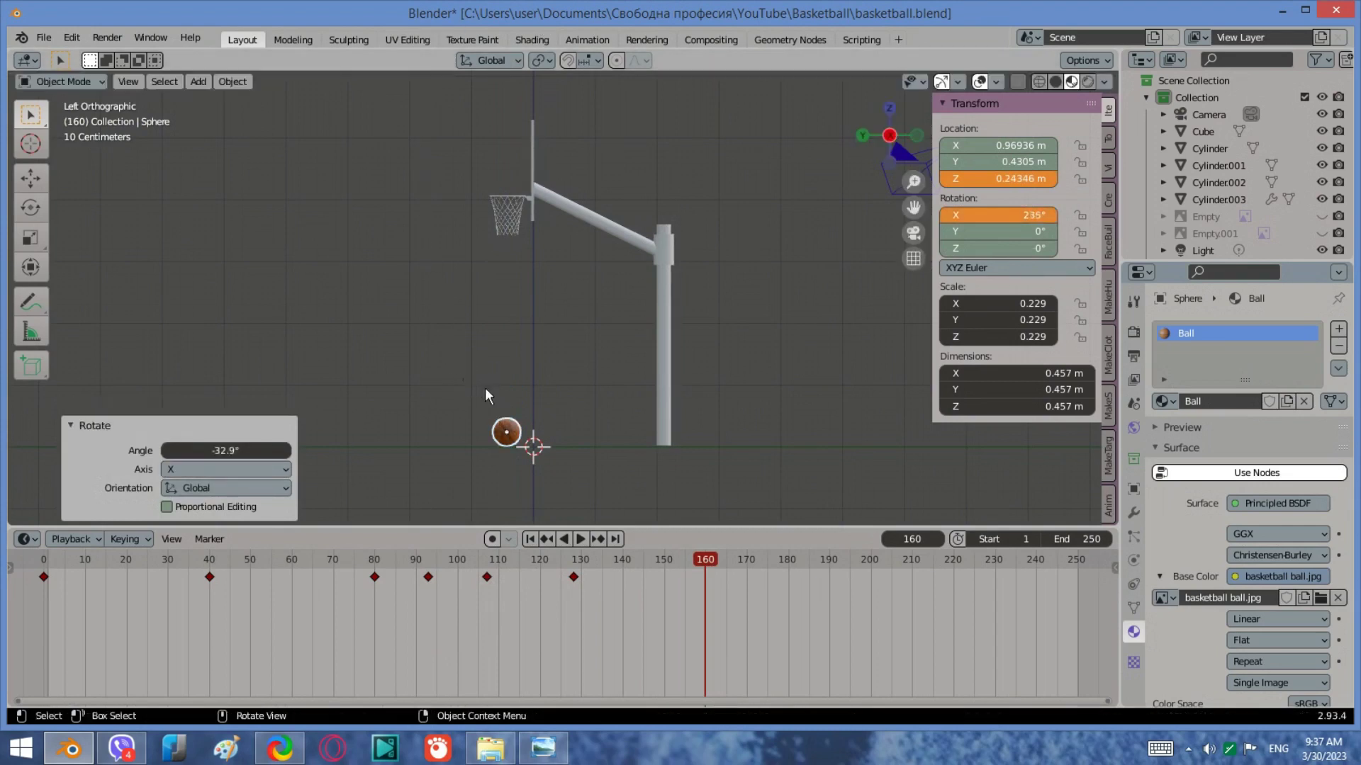
key("i")
left_click(527, 367)
Step: At frame 190, move the ball up and away from the pole as a bounce, to about Y 1.44 m, Z 1.33 m
scroll(497, 453, "up", 10)
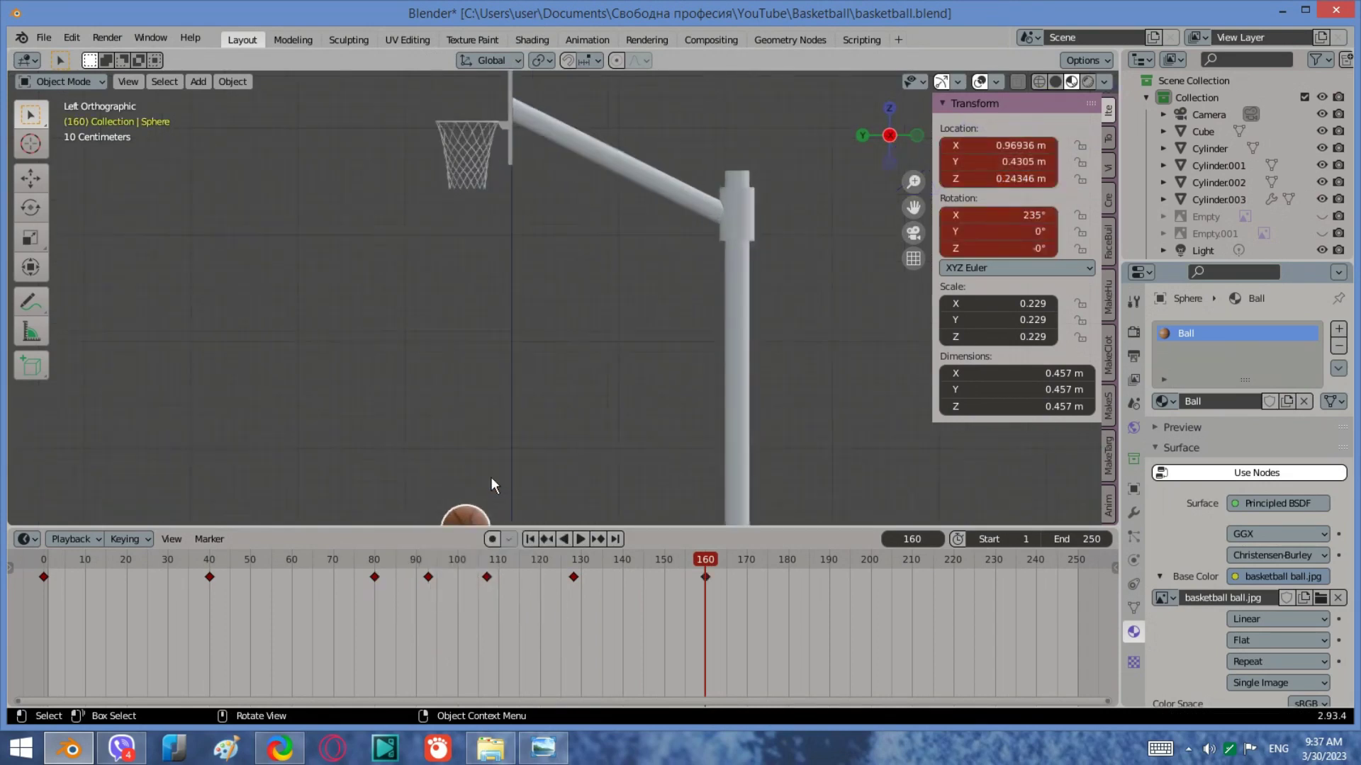
scroll(495, 398, "up", 1)
middle_click_drag(508, 441, 546, 278, "shift")
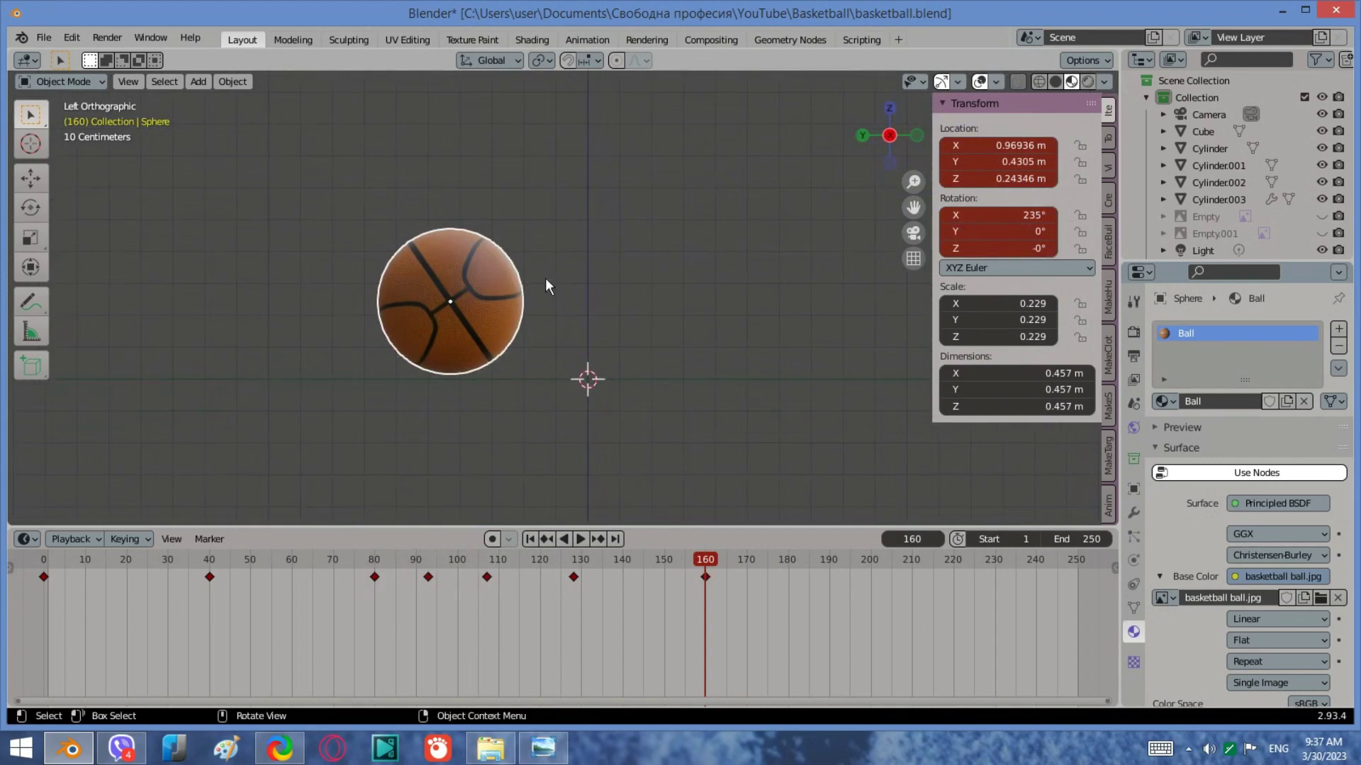
scroll(488, 319, "down", 4)
scroll(495, 334, "down", 3)
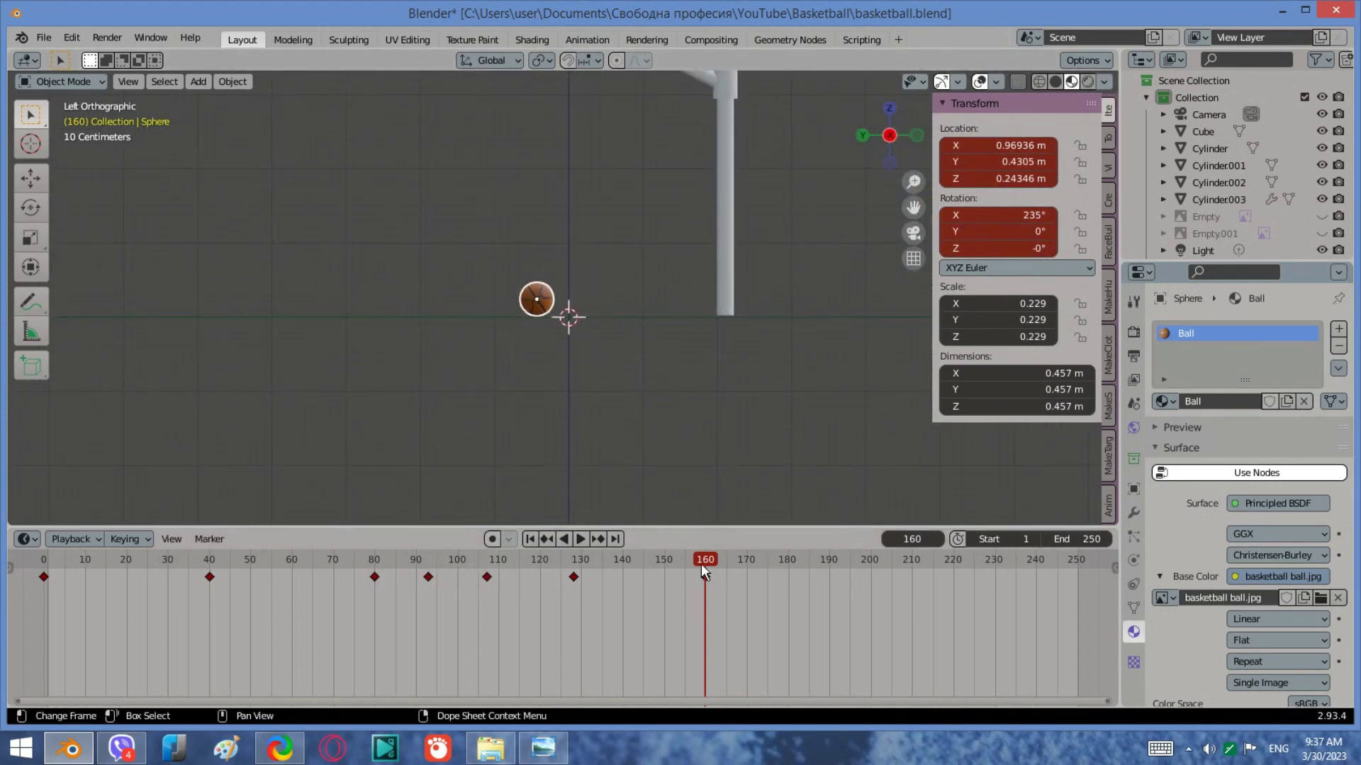
key("space")
key("space")
left_click(830, 572)
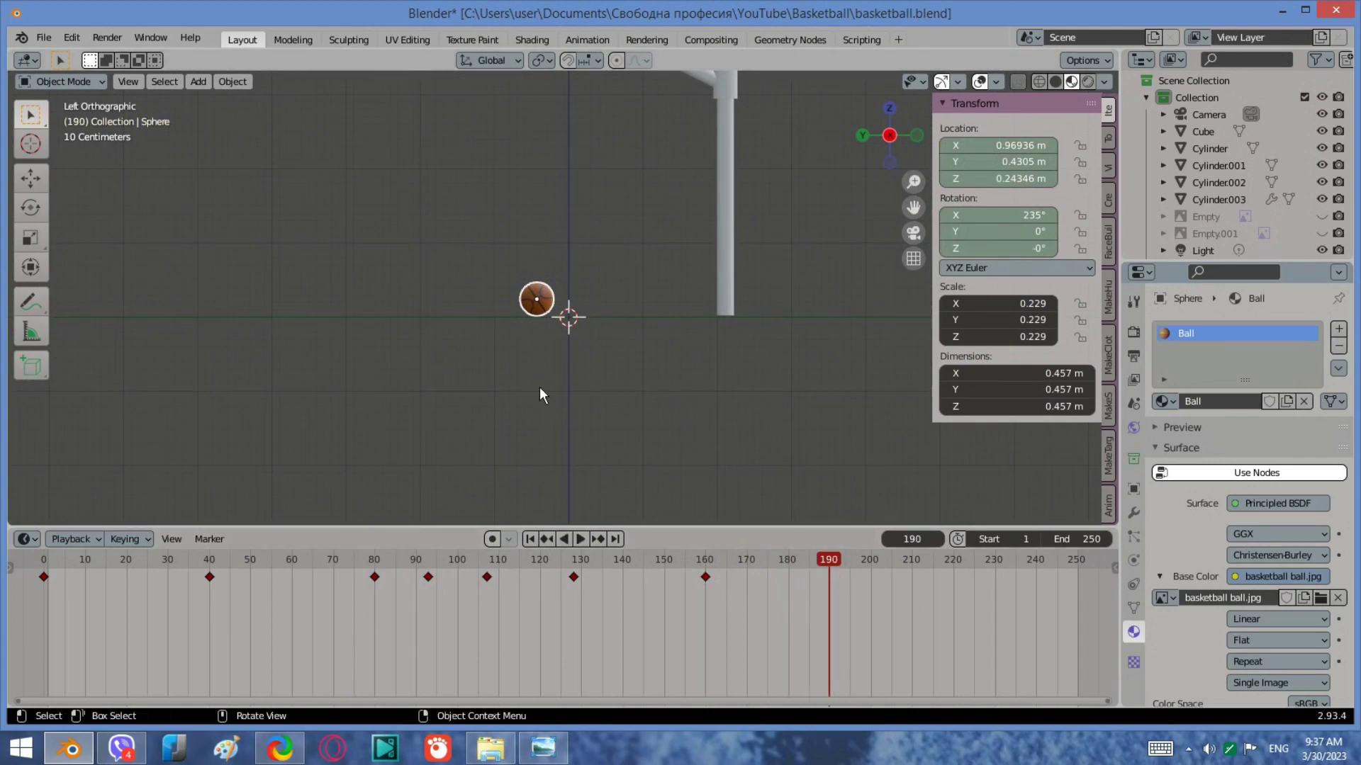
key("g")
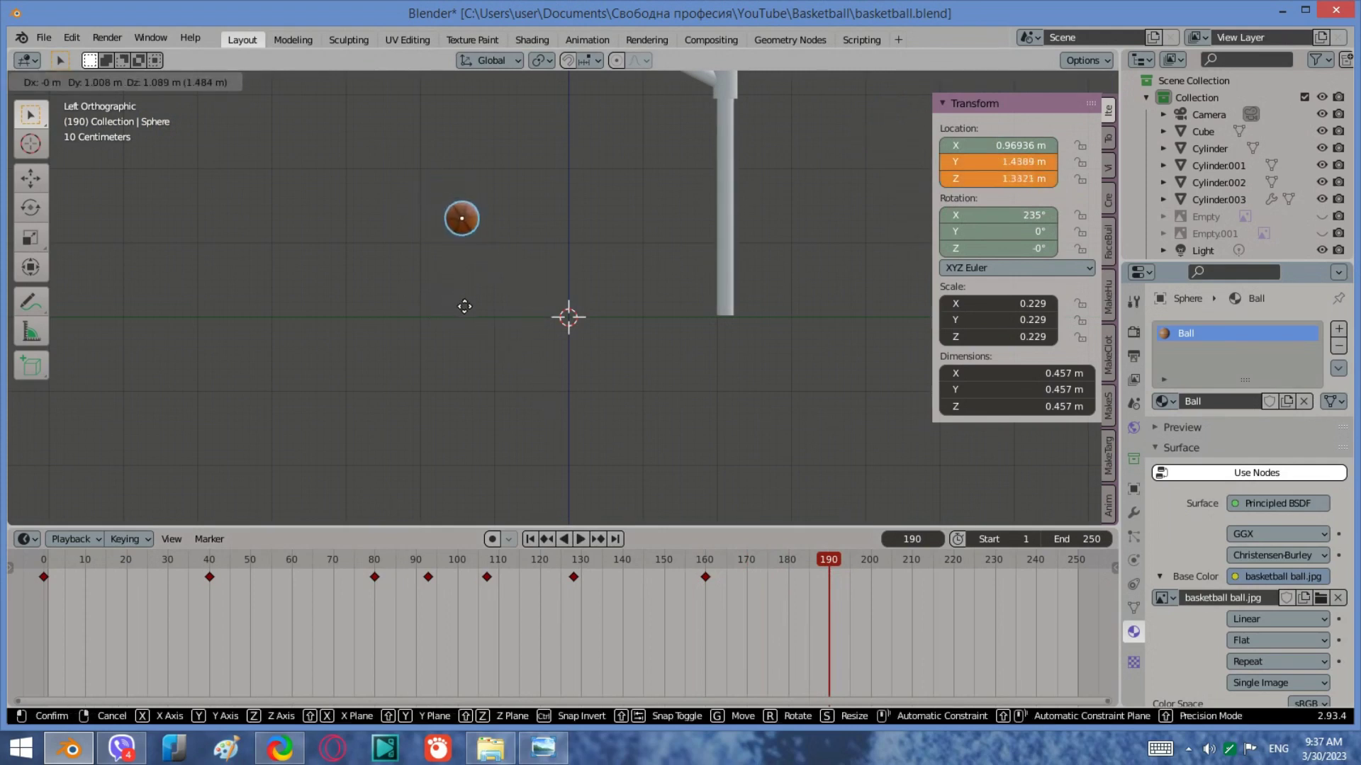
left_click(464, 307)
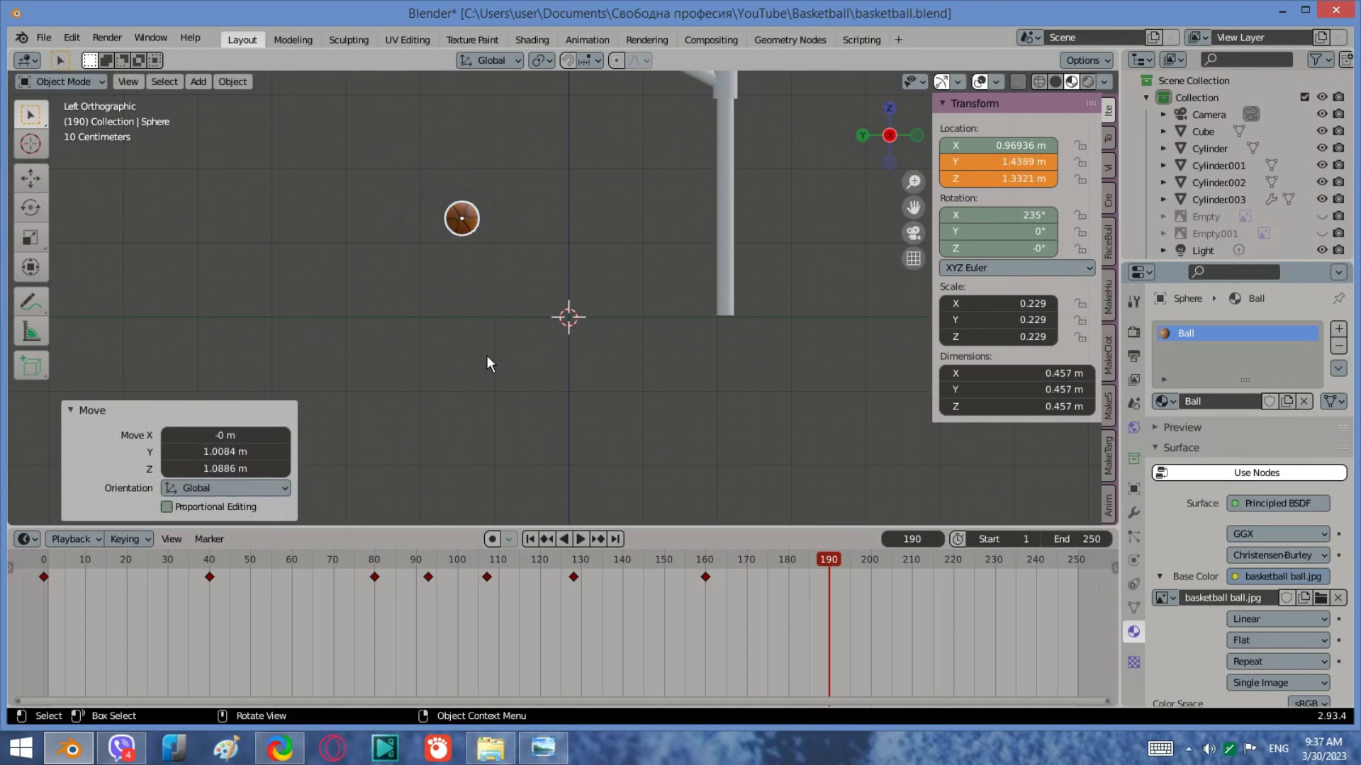
Step: Rotate the ball about 23.2° around the X axis and insert a Location & Rotation keyframe at frame 190
key("r")
key("x")
left_click(445, 336)
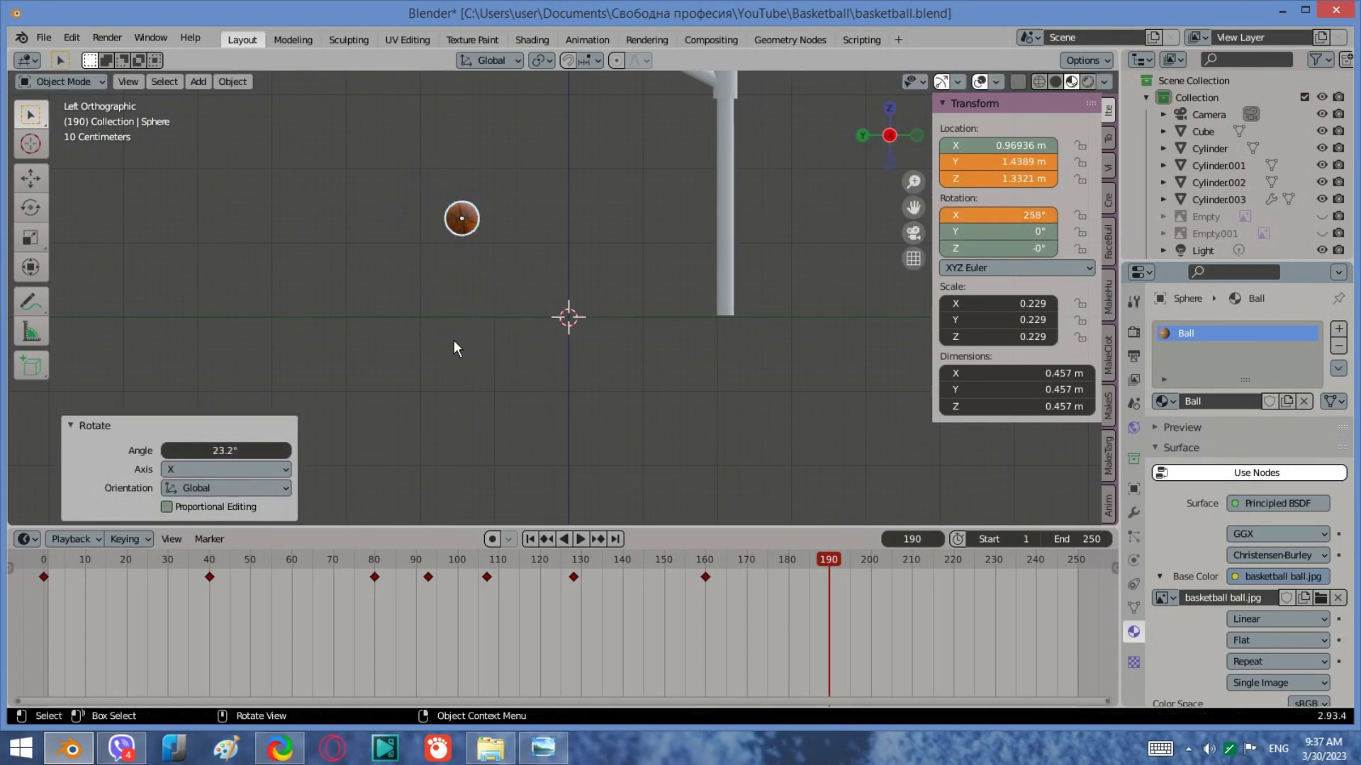
key("i")
left_click(454, 341)
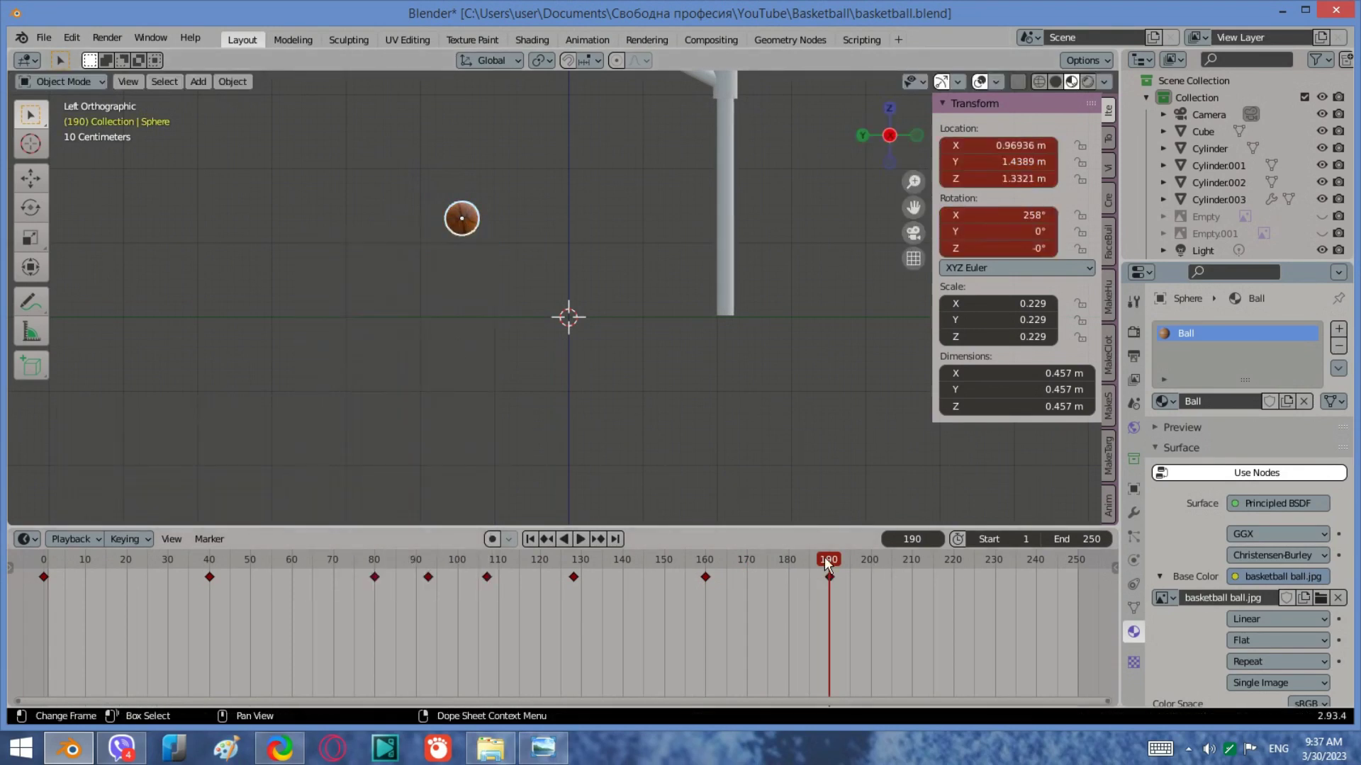
Step: At frame 210, move the ball back down to rest on the ground line, to about Y 2.01 m, Z 0.23 m
left_click_drag(824, 557, 913, 567)
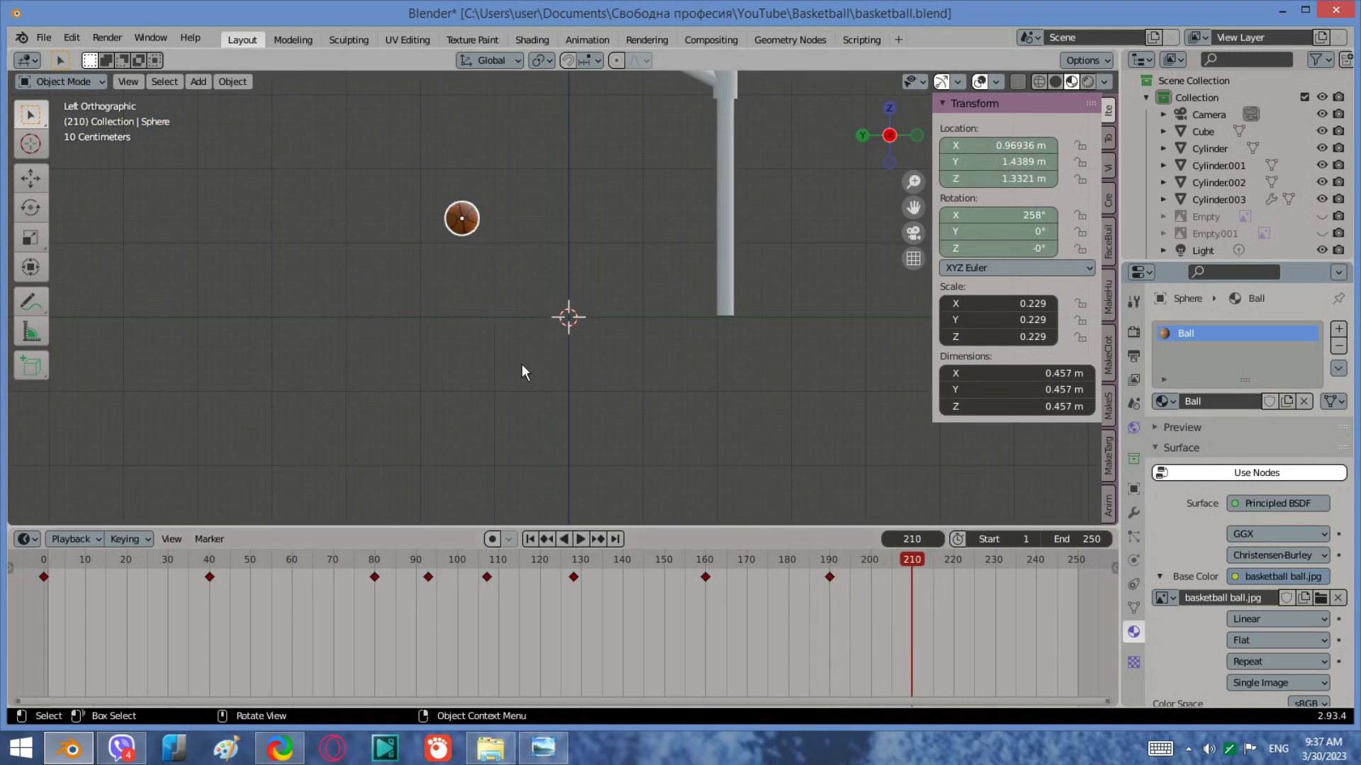
key("g")
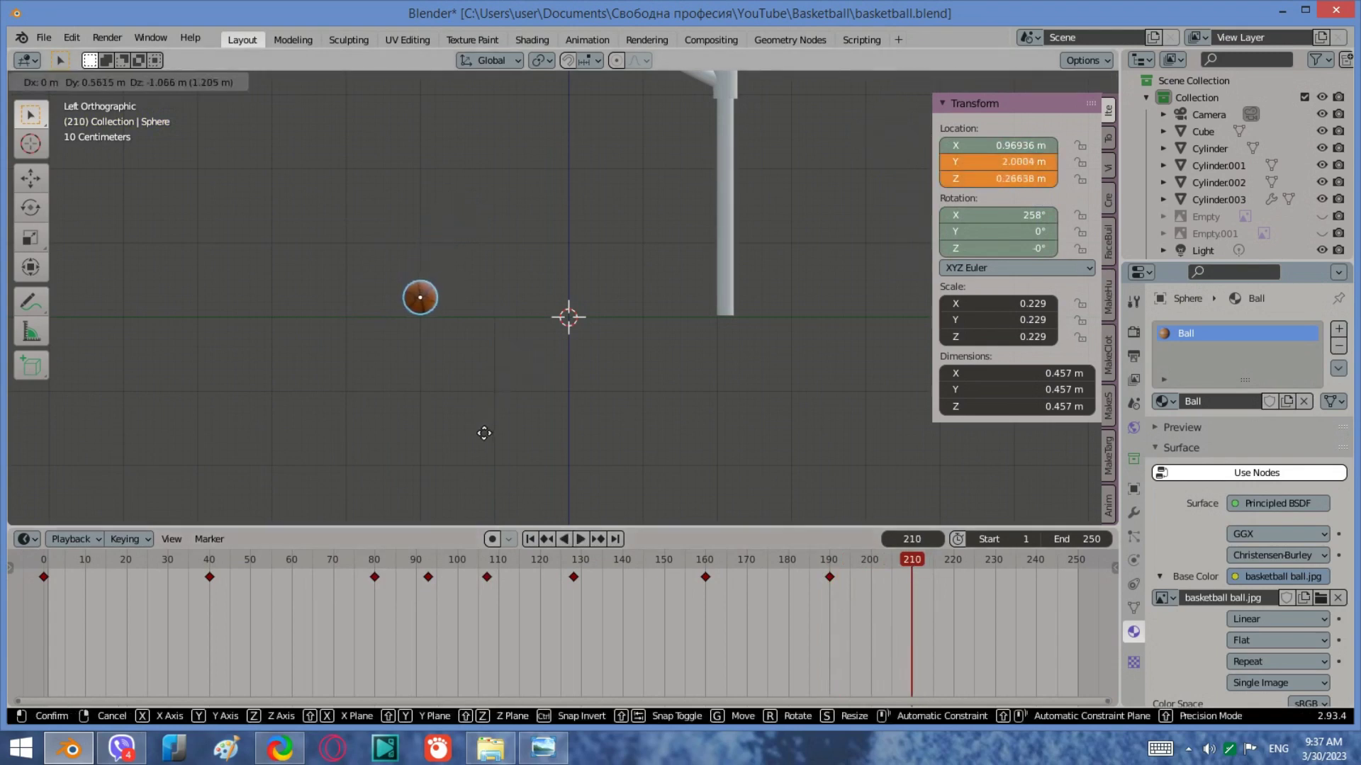
left_click(483, 437)
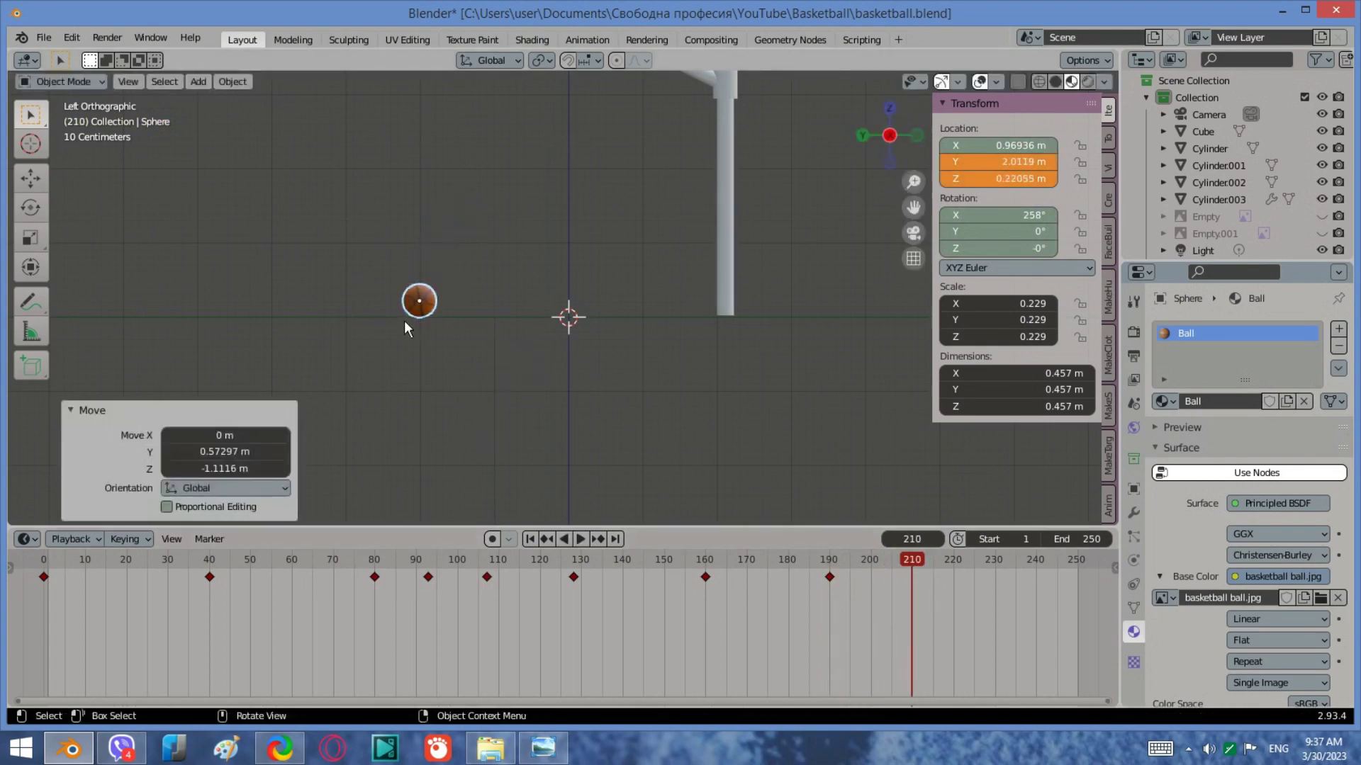
scroll(402, 321, "up", 8)
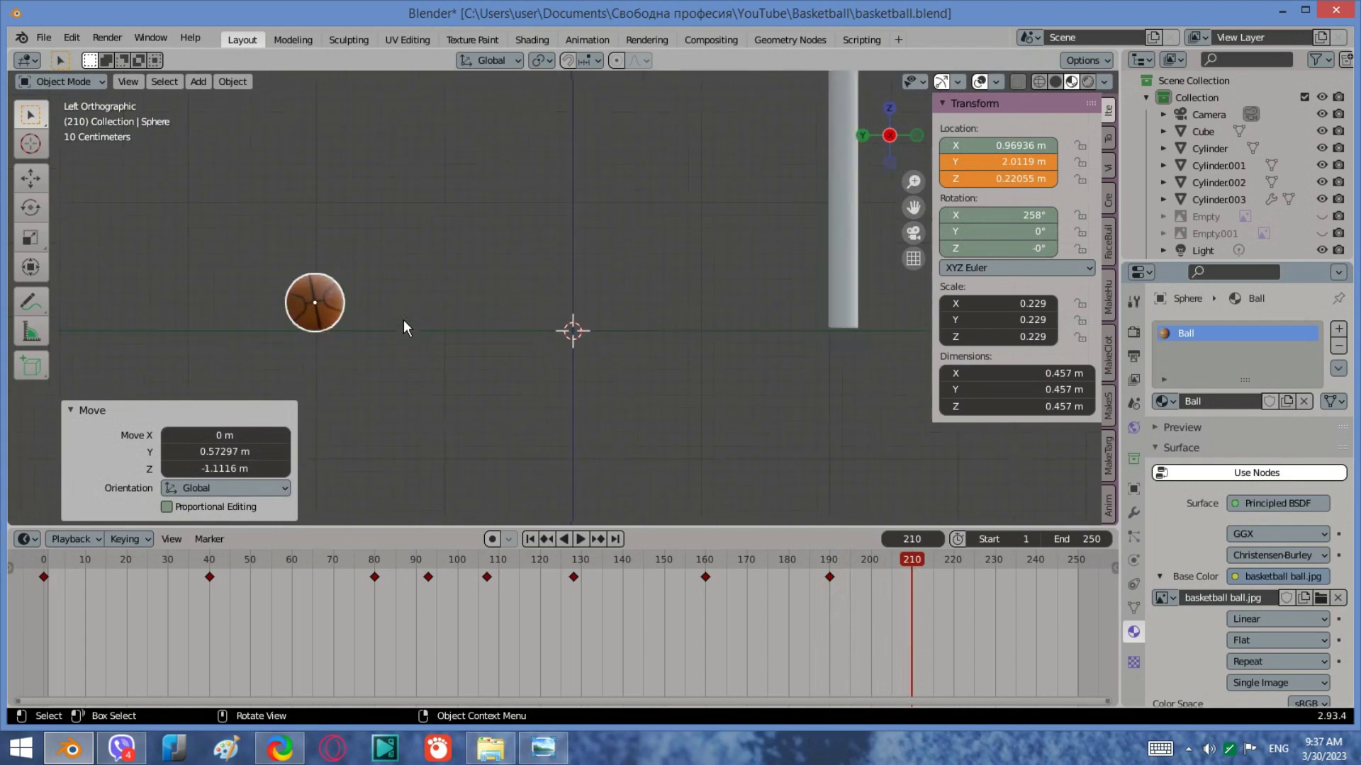
key("g")
left_click(459, 325)
scroll(530, 369, "down", 3)
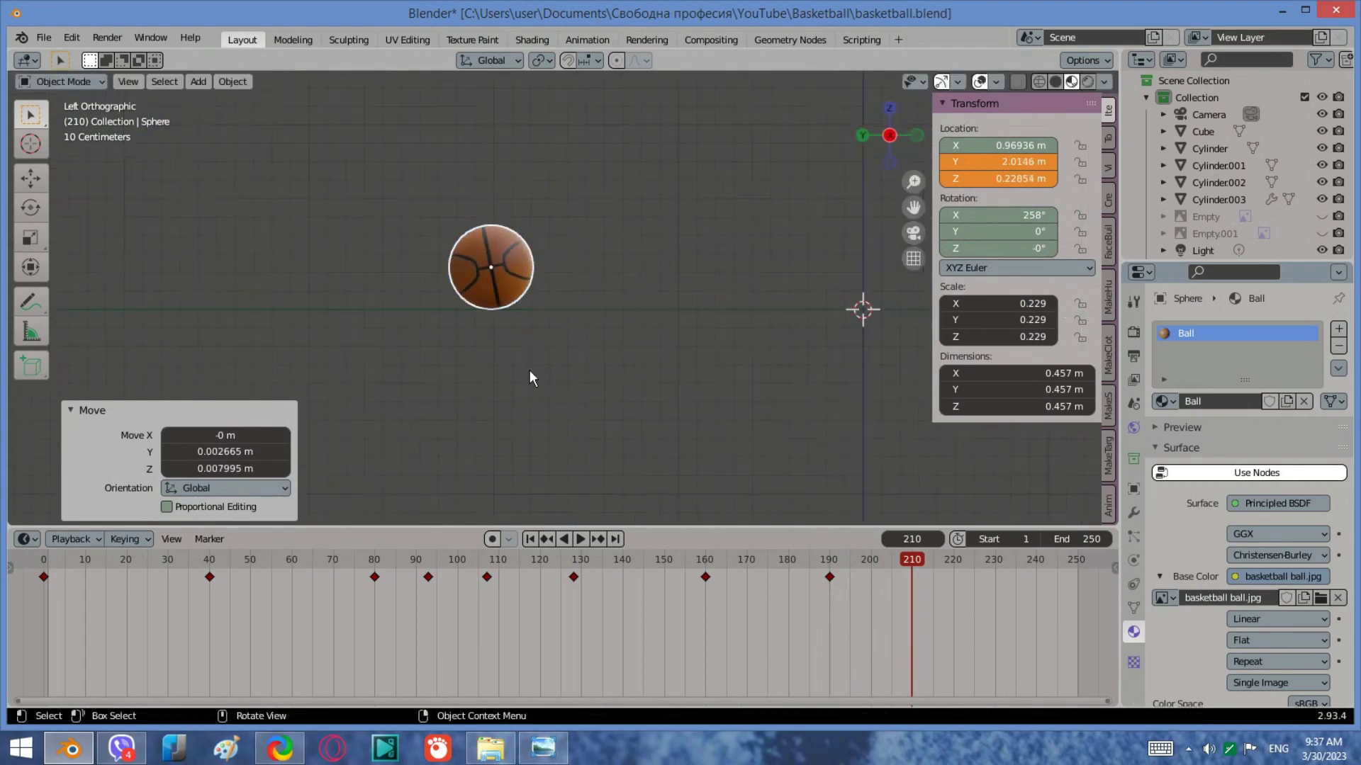
Step: Rotate the ball about 41.4° around the X axis at frame 210
key("i")
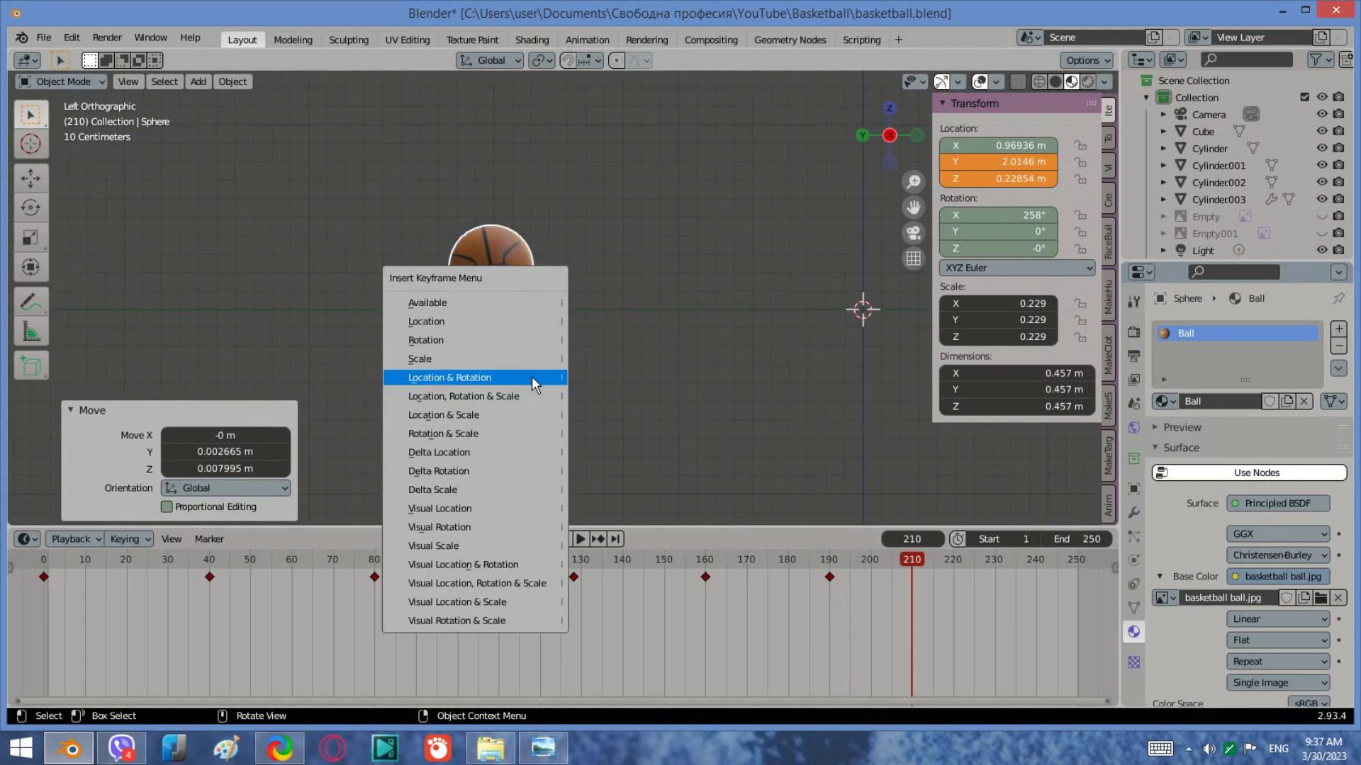
key("Escape")
key("r")
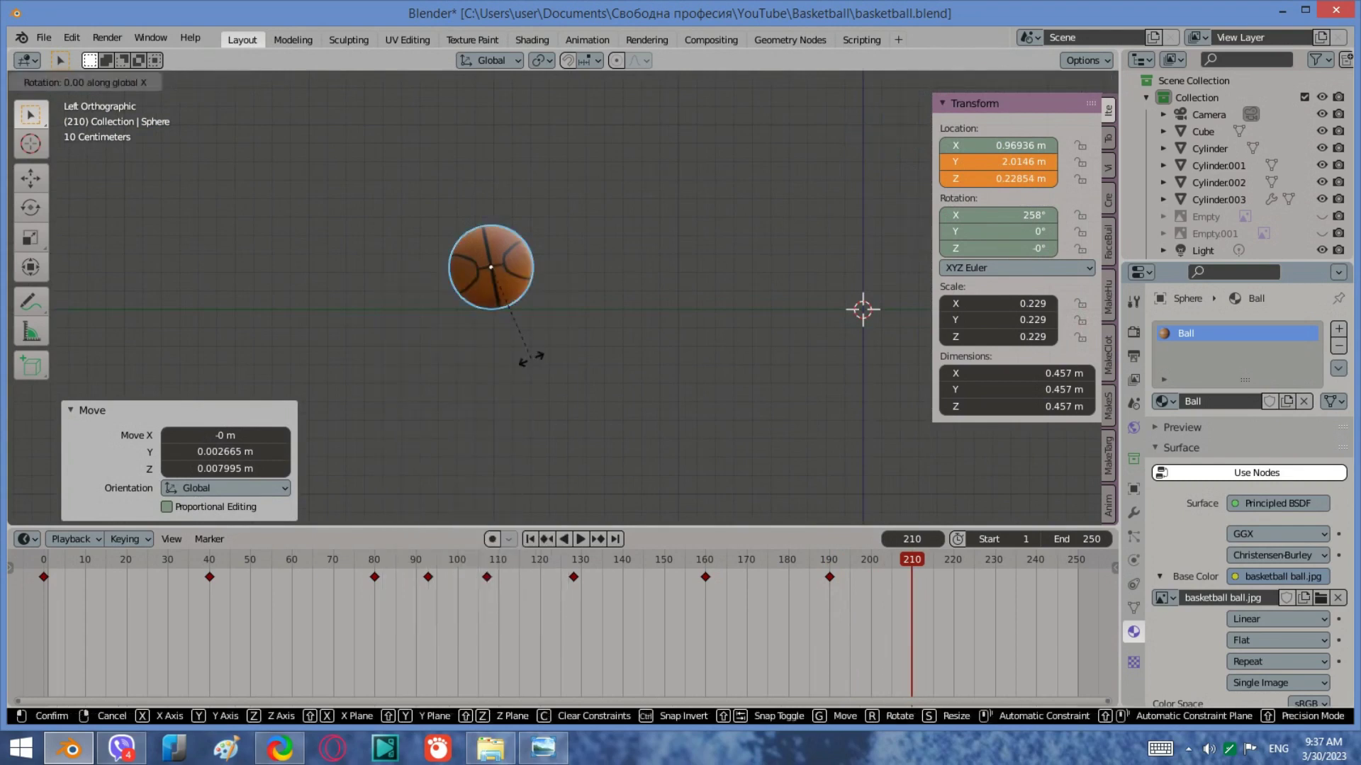
left_click(467, 343)
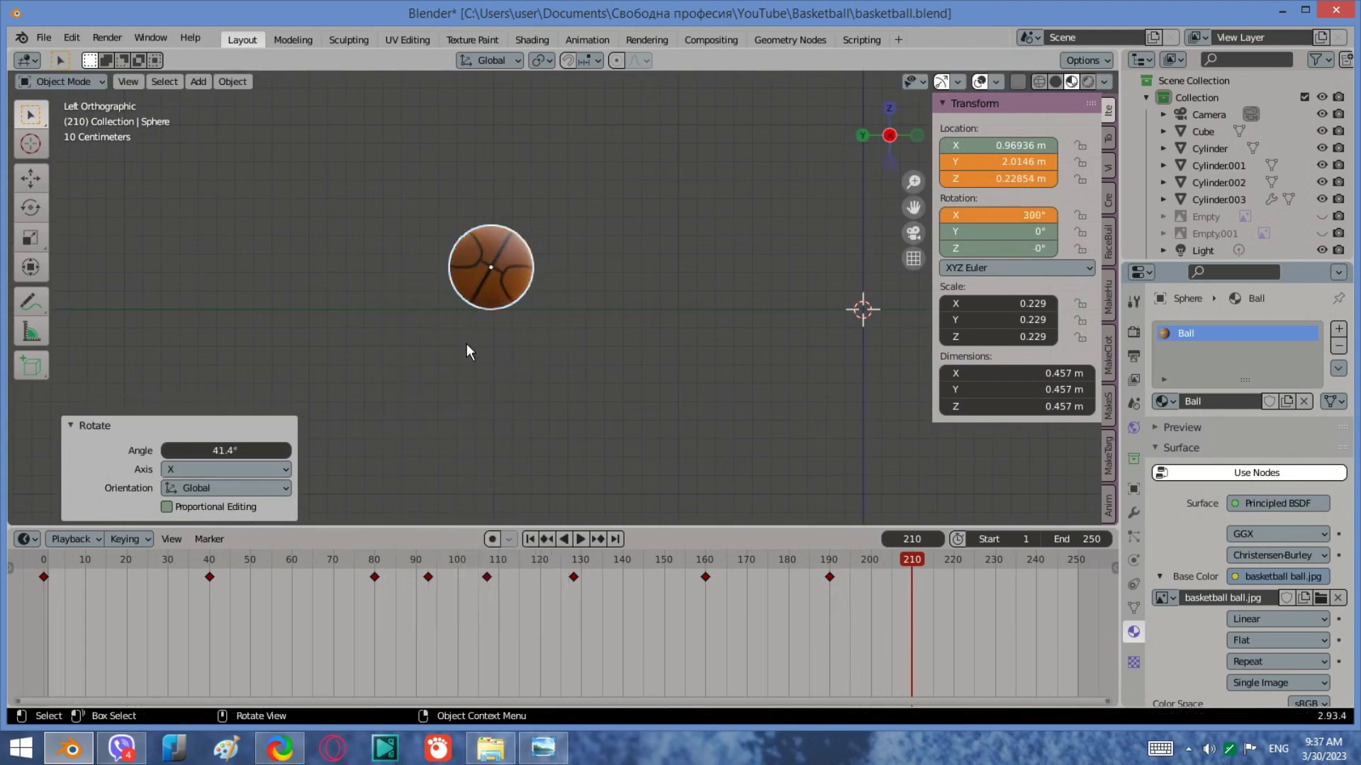
Step: Insert a Location & Rotation keyframe for the ball at frame 210 and switch the viewport to solid shading
key("i")
left_click(496, 278)
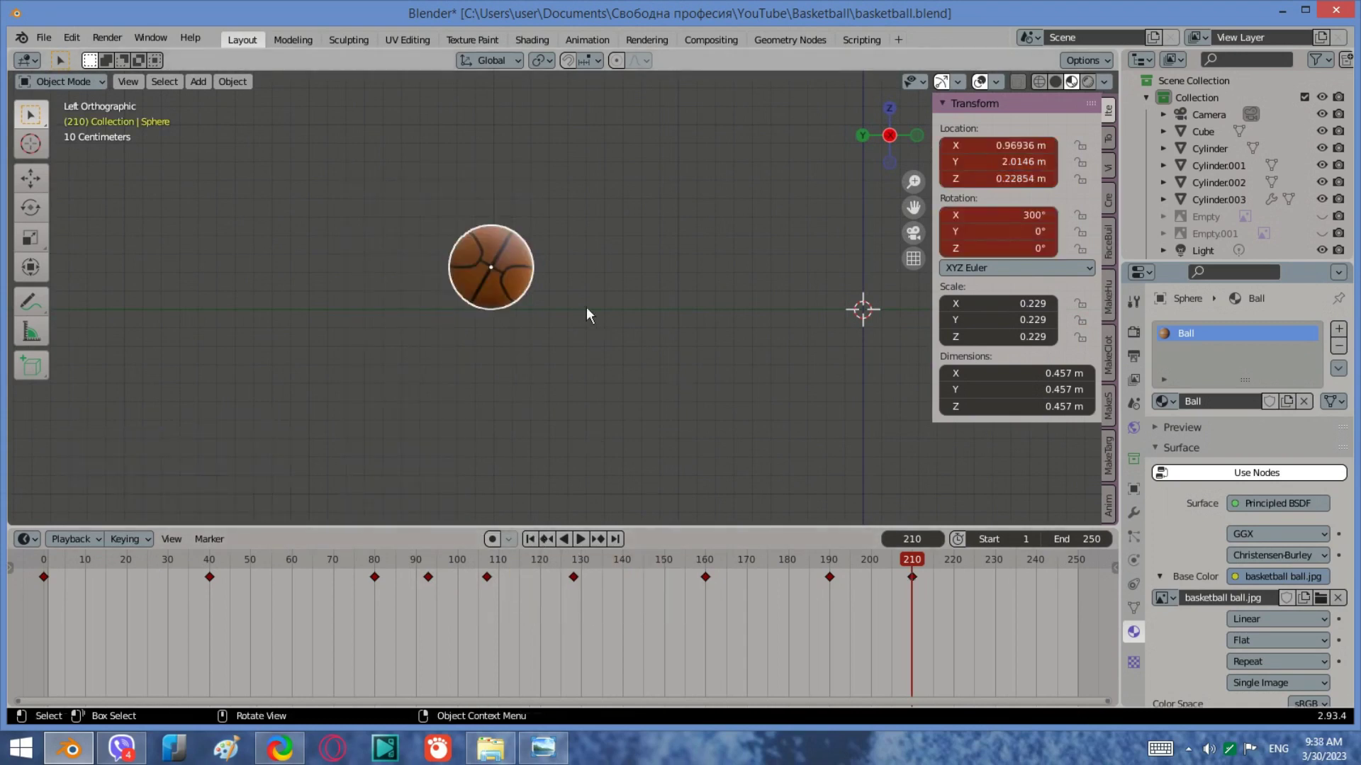
scroll(584, 298, "down", 4)
middle_click_drag(583, 291, 554, 388)
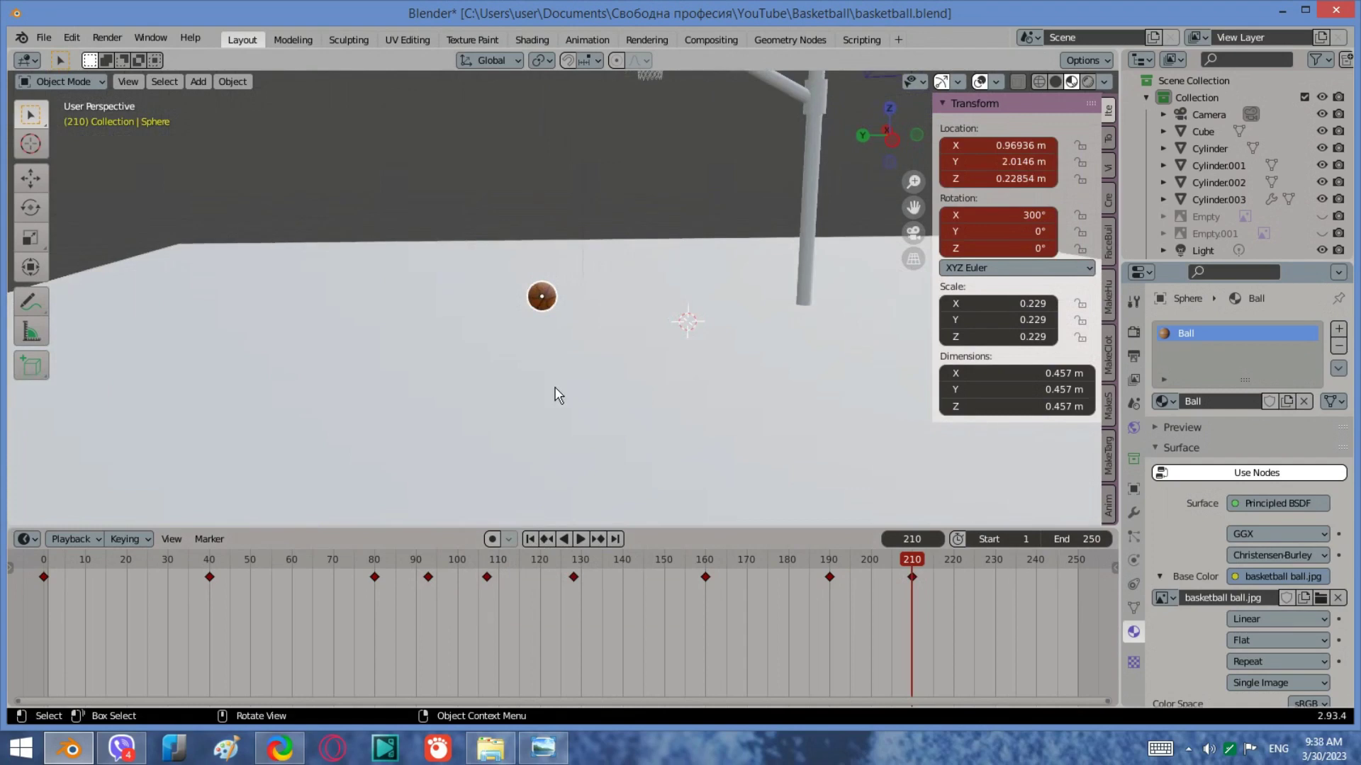
left_click(1055, 82)
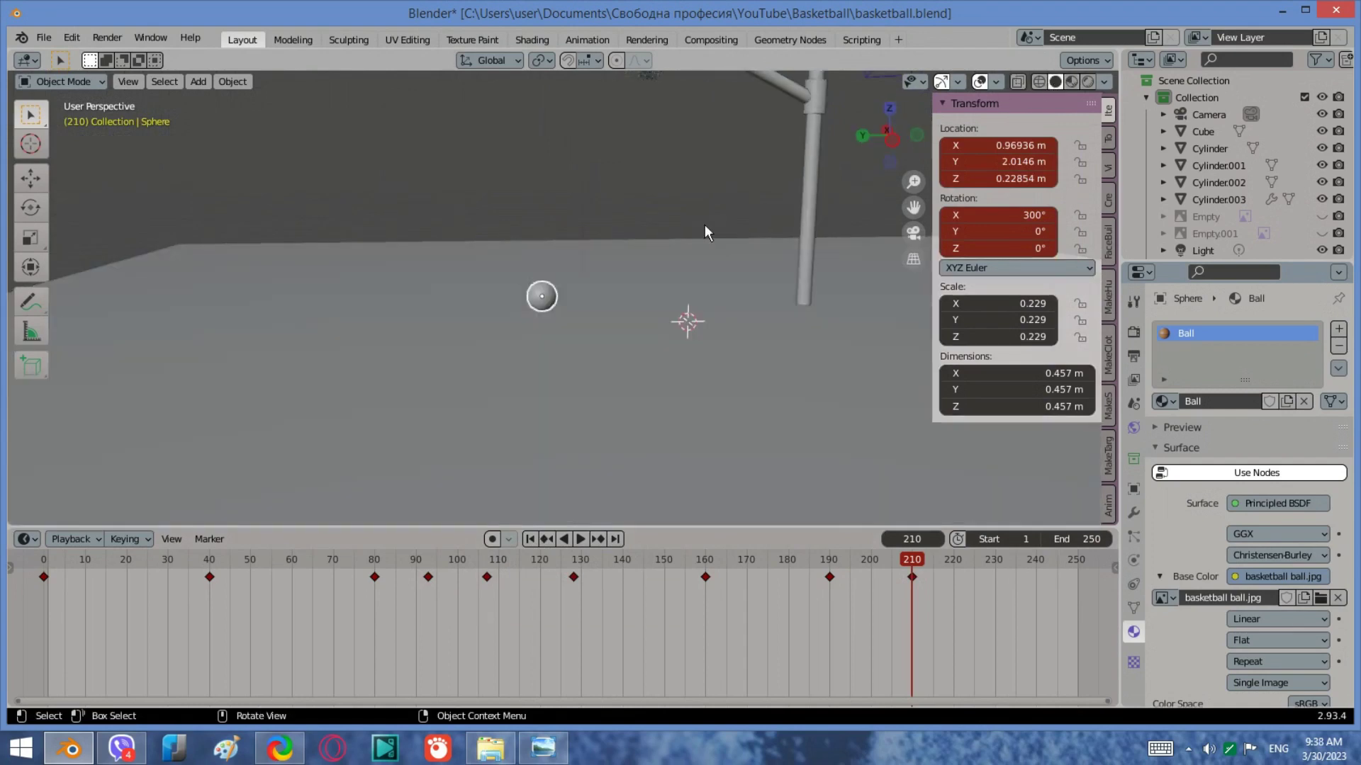
Step: Play the ball animation twice from the beginning to check the timing of the throw and bounces
left_click(529, 538)
scroll(542, 462, "down", 4)
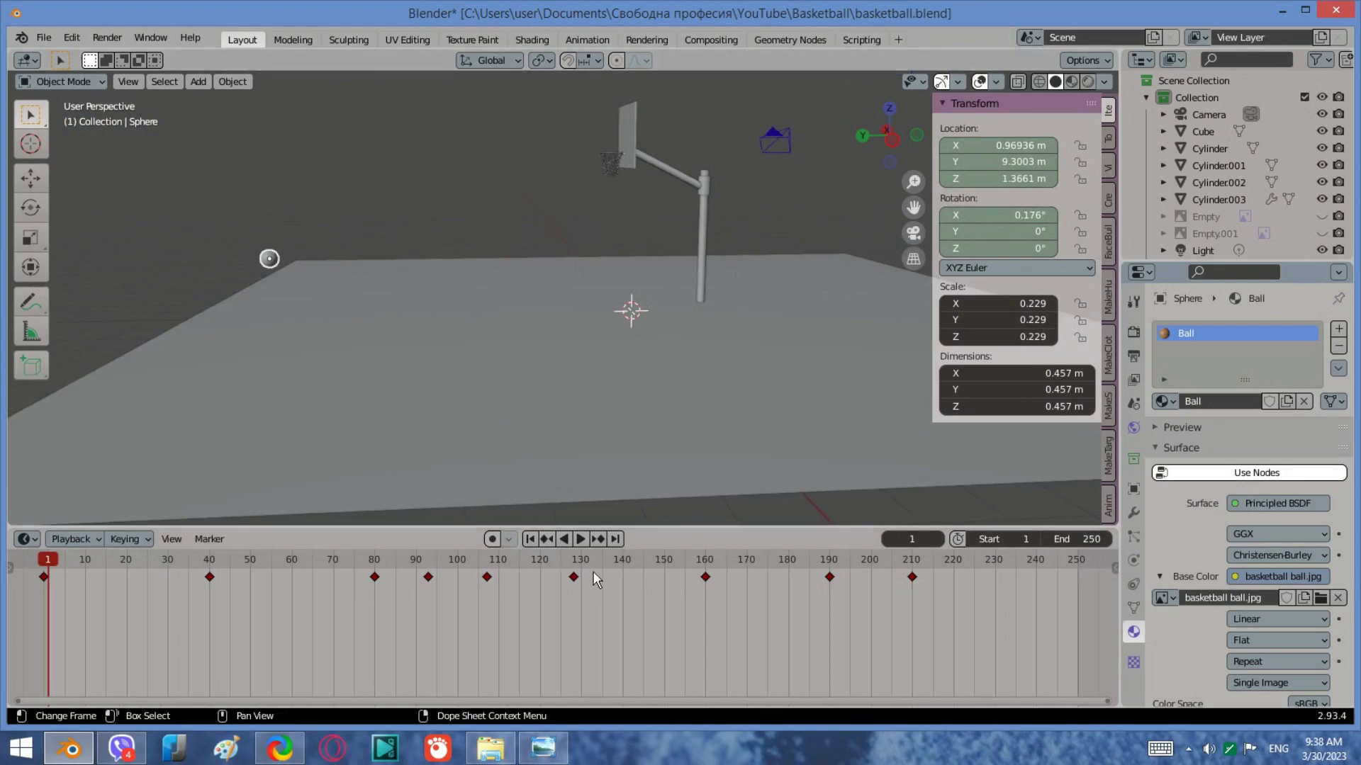
left_click(580, 539)
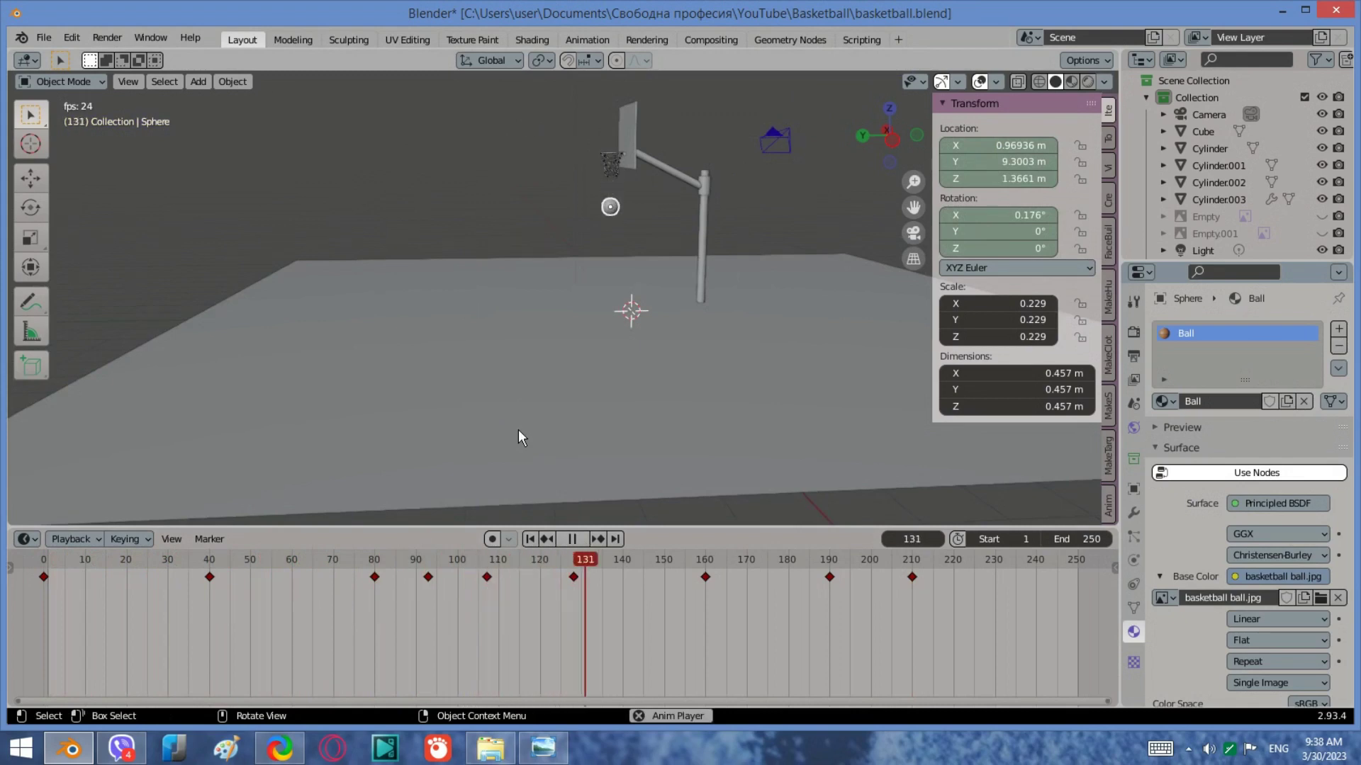
left_click(574, 540)
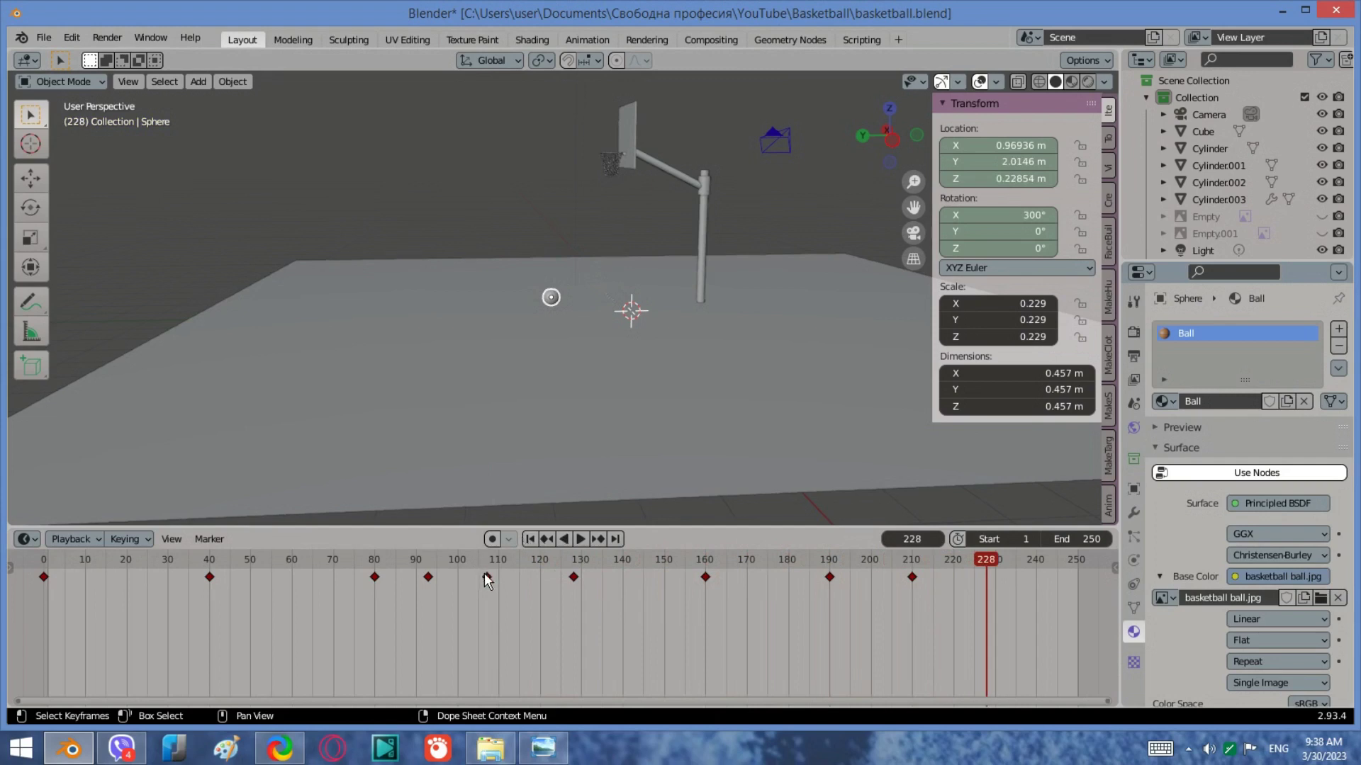
left_click_drag(983, 559, 44, 562)
key("space")
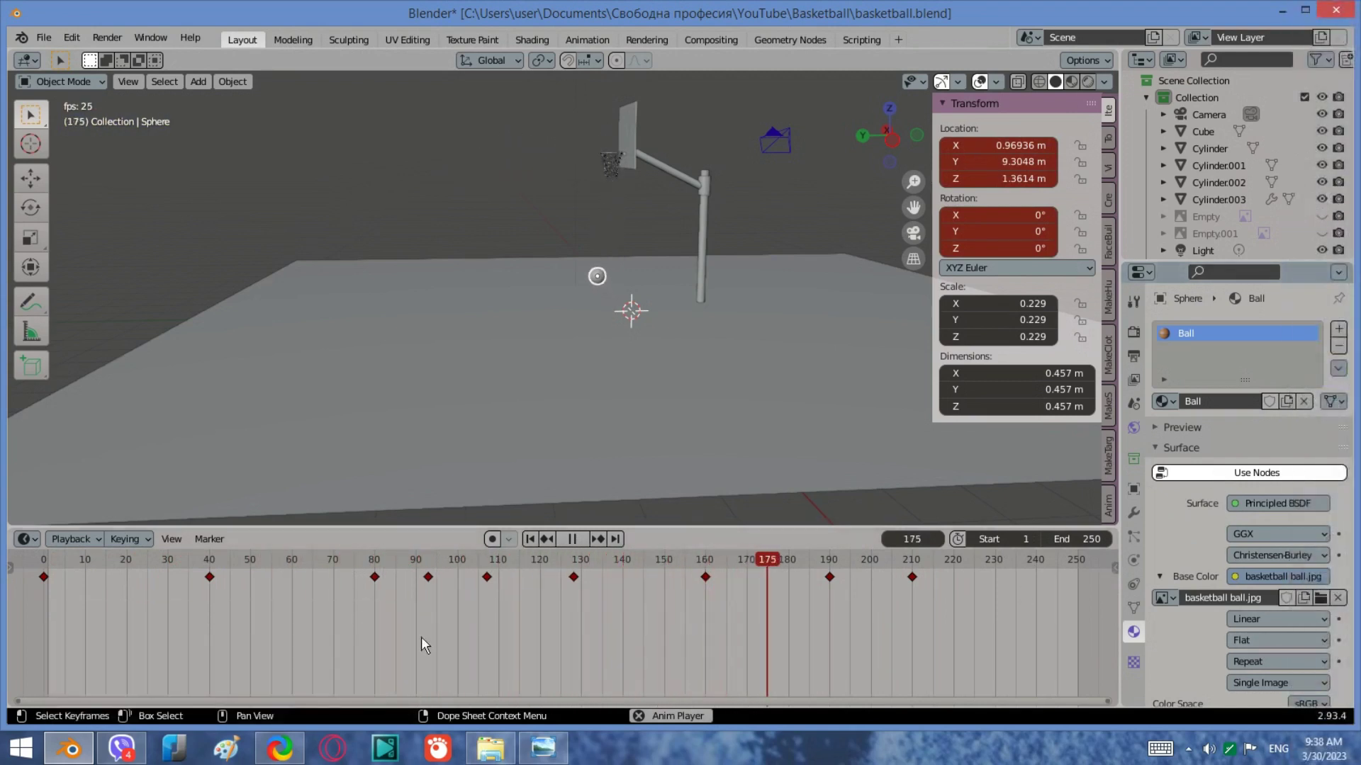
key("space")
Step: Shift all keyframes from frame 80 onward 16 frames earlier, so the first of them sits at frame 64
left_click_drag(971, 611, 595, 601)
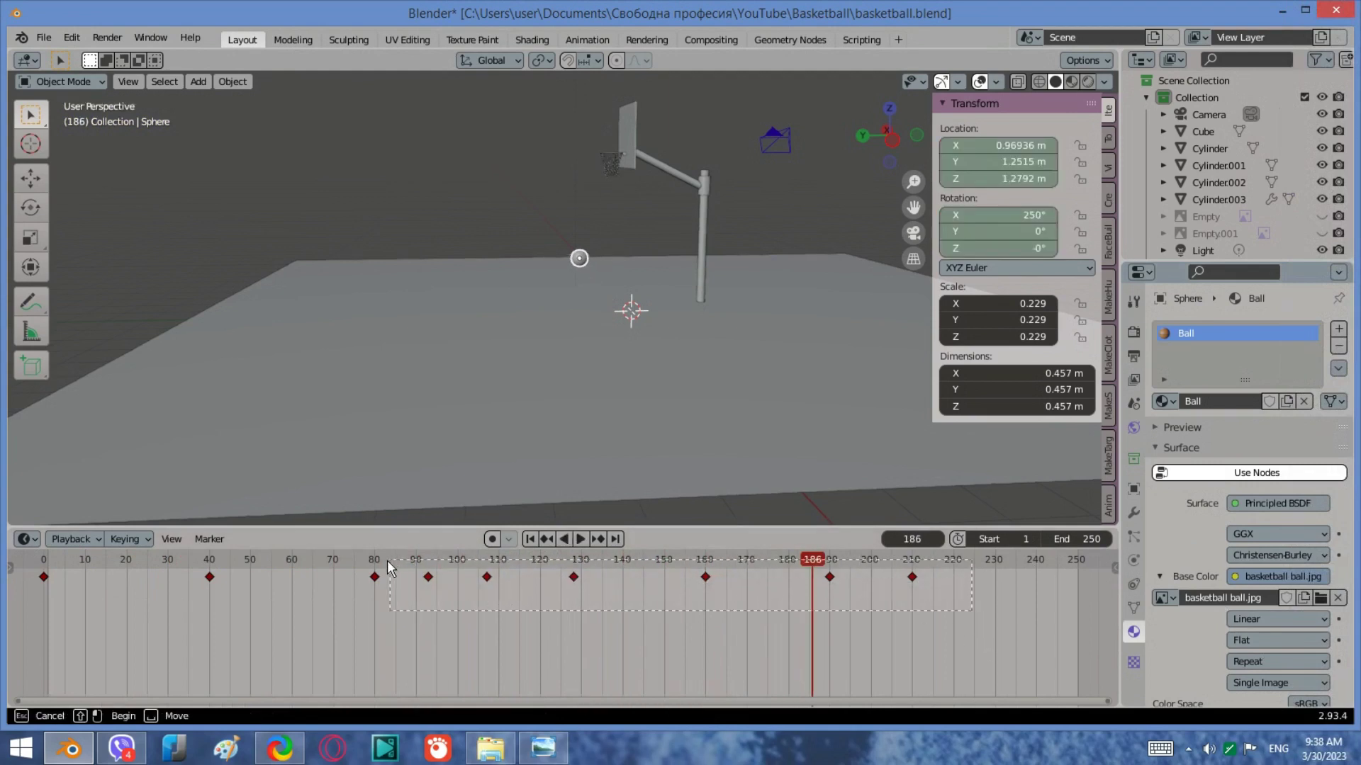
left_click_drag(364, 574, 363, 576)
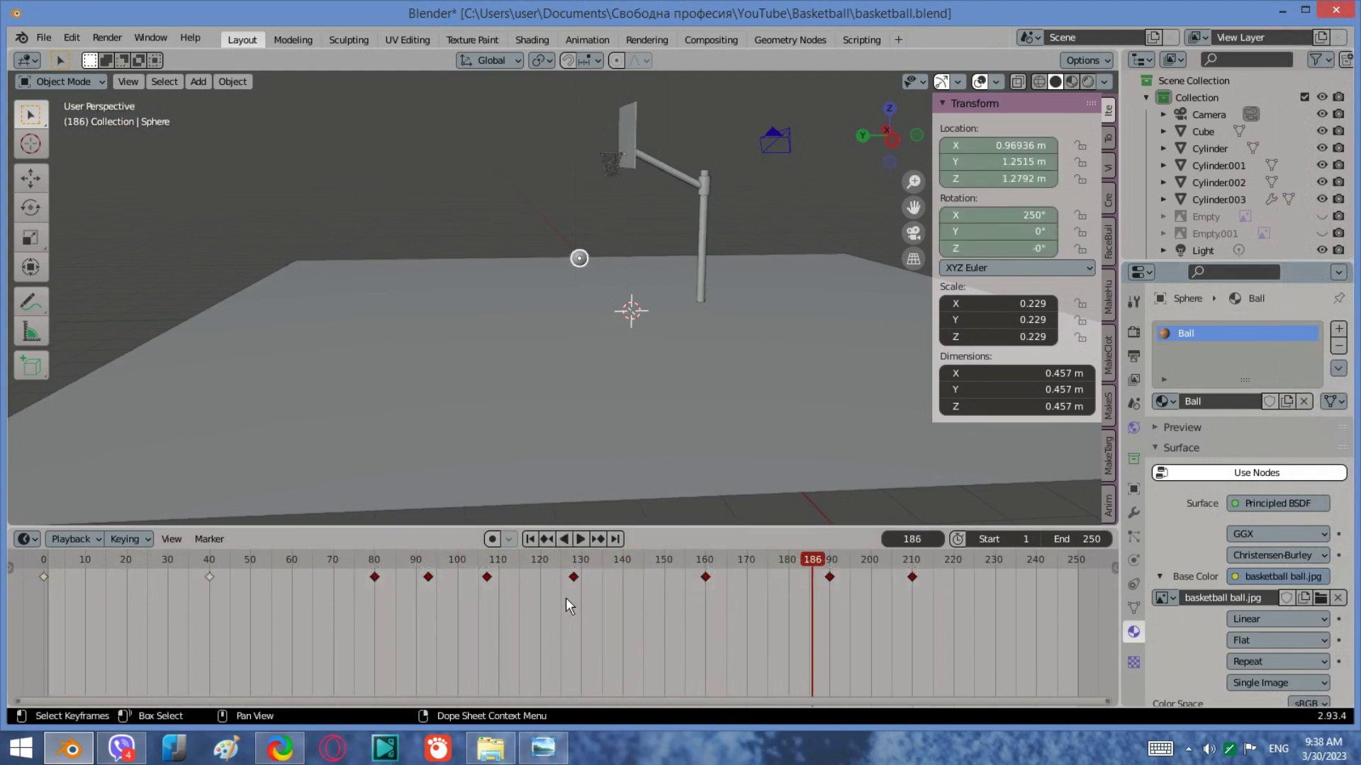
key("g")
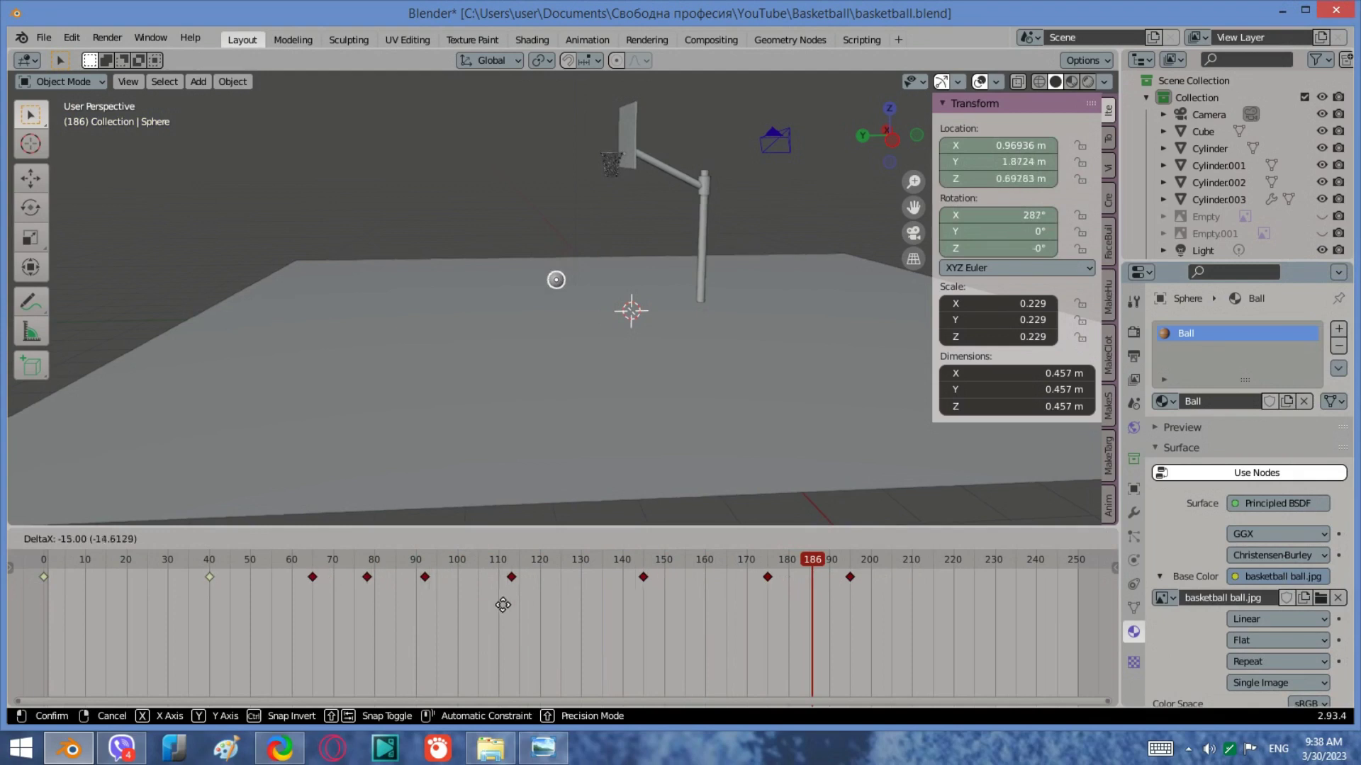
left_click(498, 605)
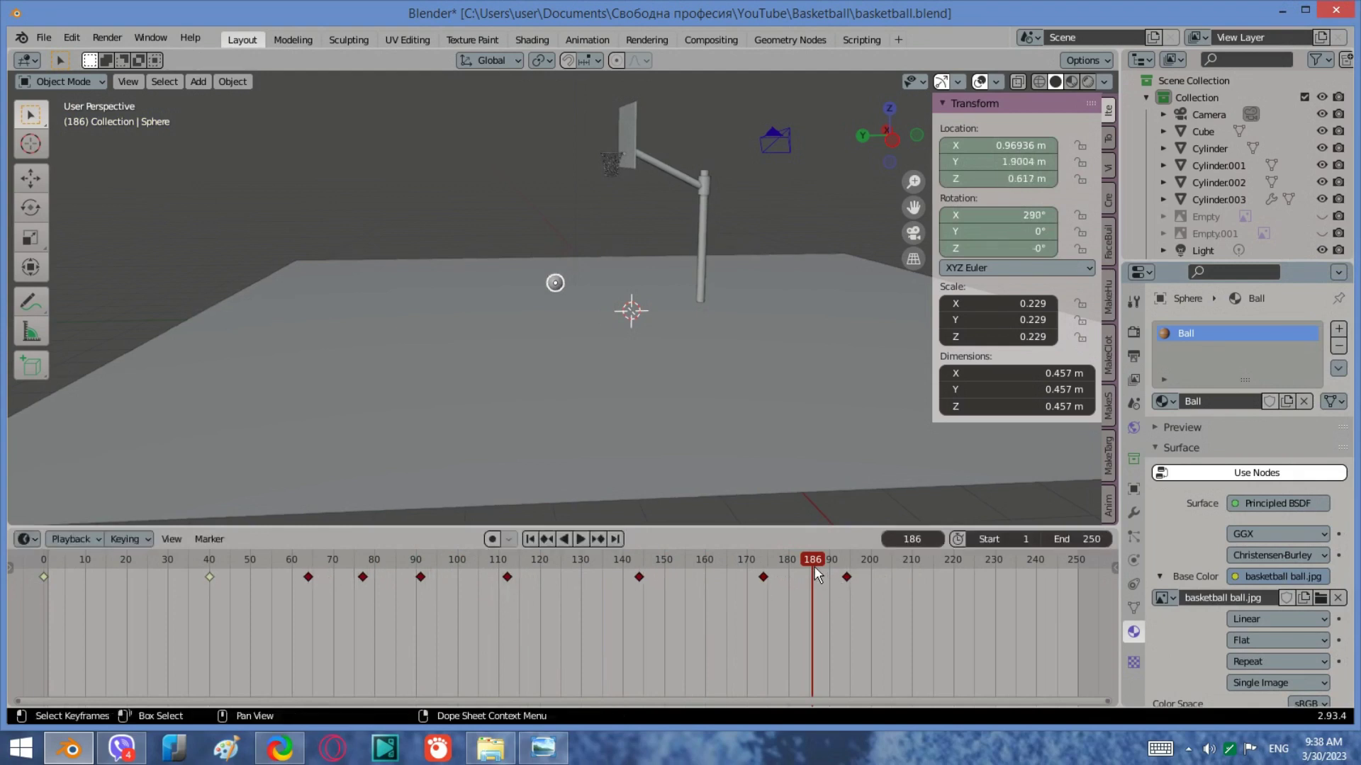
Step: Play the retimed animation from frame 1, stop it and return to the first frame
left_click(538, 538)
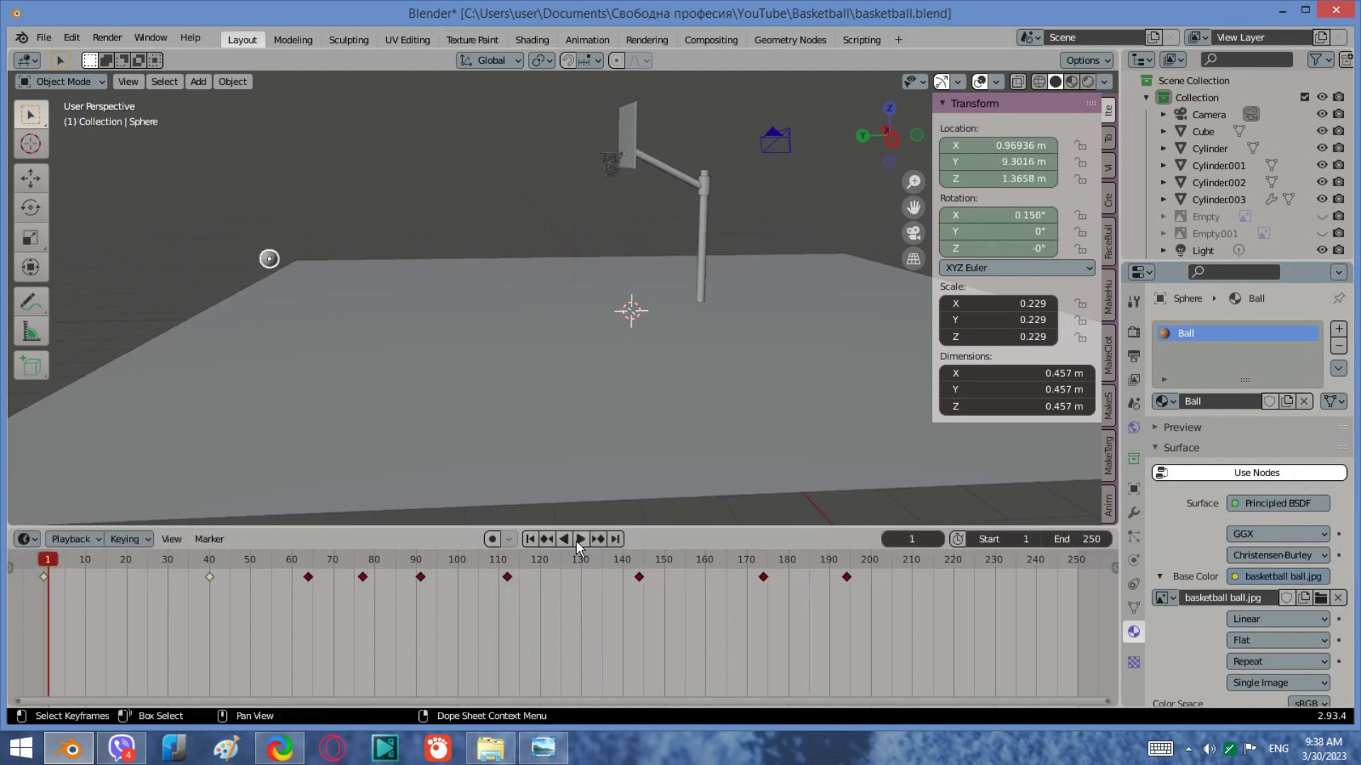
left_click(580, 540)
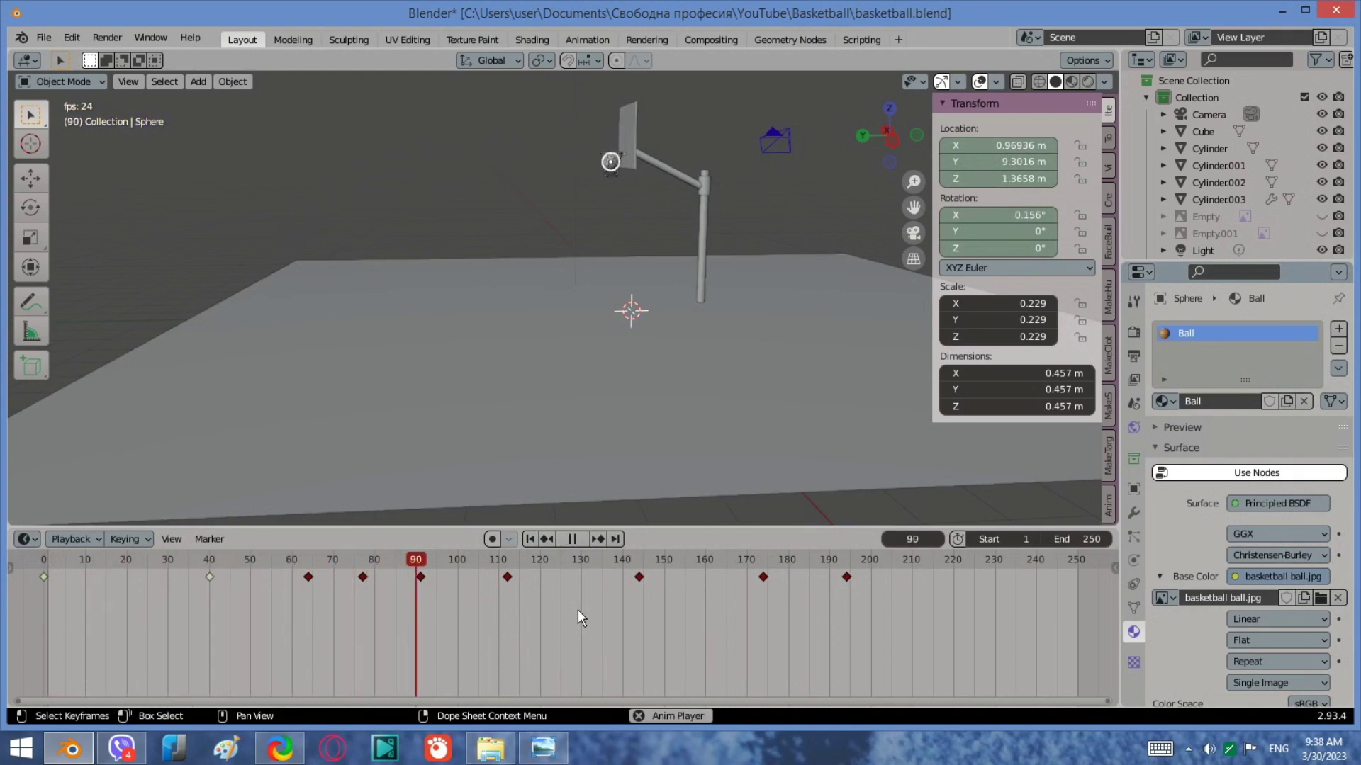
left_click(566, 538)
left_click(530, 537)
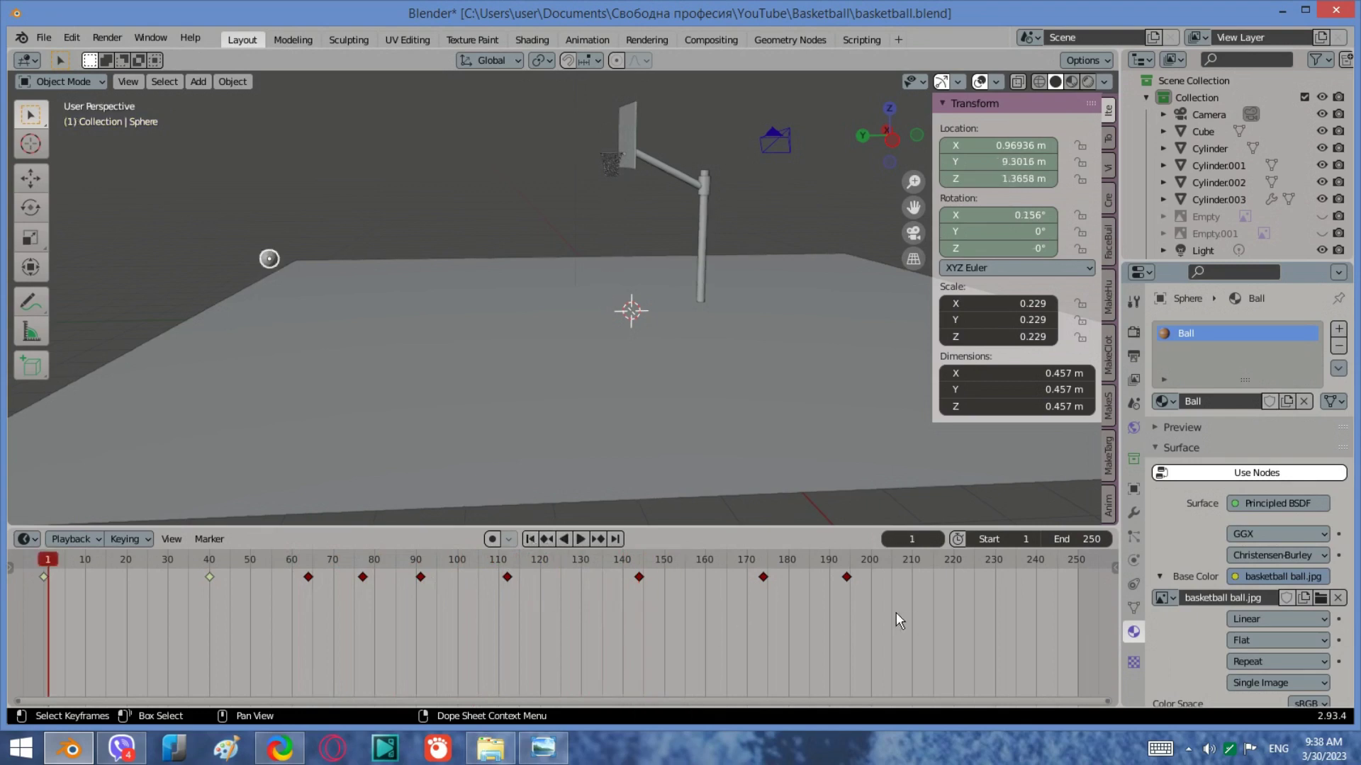
Step: Shift the last three keyframes 11 frames earlier, and move the last two further back to frames 150 and 170
left_click_drag(896, 614, 638, 568)
key("g")
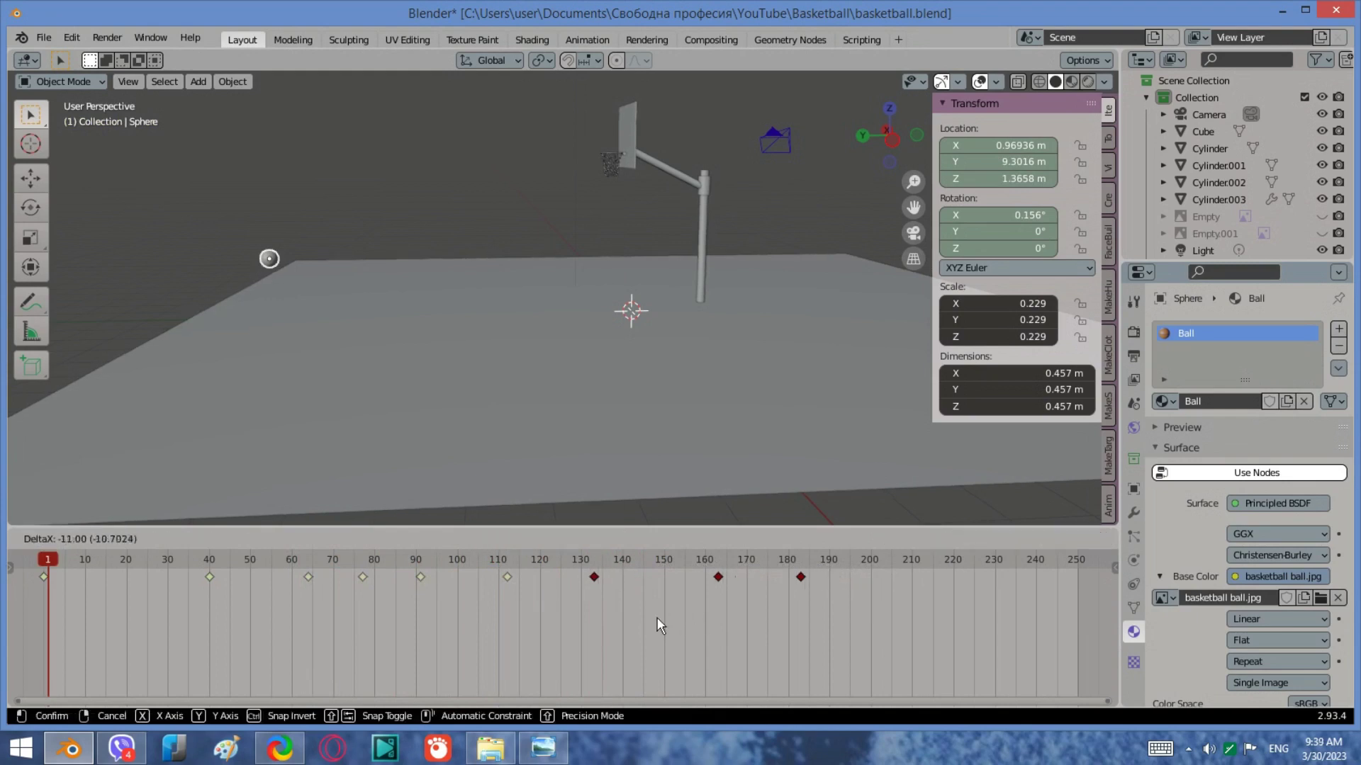
left_click(658, 619)
left_click_drag(846, 606, 706, 568)
key("g")
left_click(781, 614)
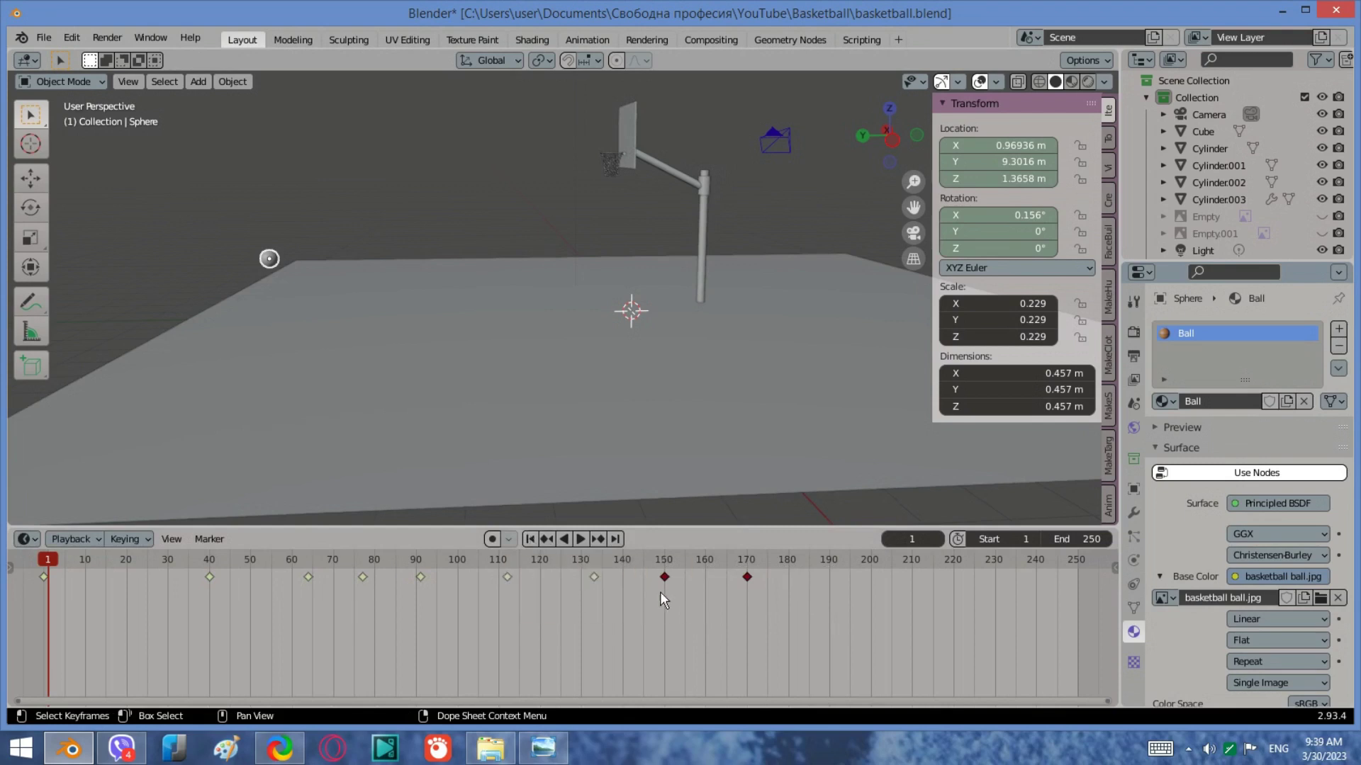
Step: Shift the keyframes from frame 40 through 150 nine frames earlier and preview the animation
key("b")
left_click_drag(207, 548, 208, 550)
key("g")
left_click(595, 600)
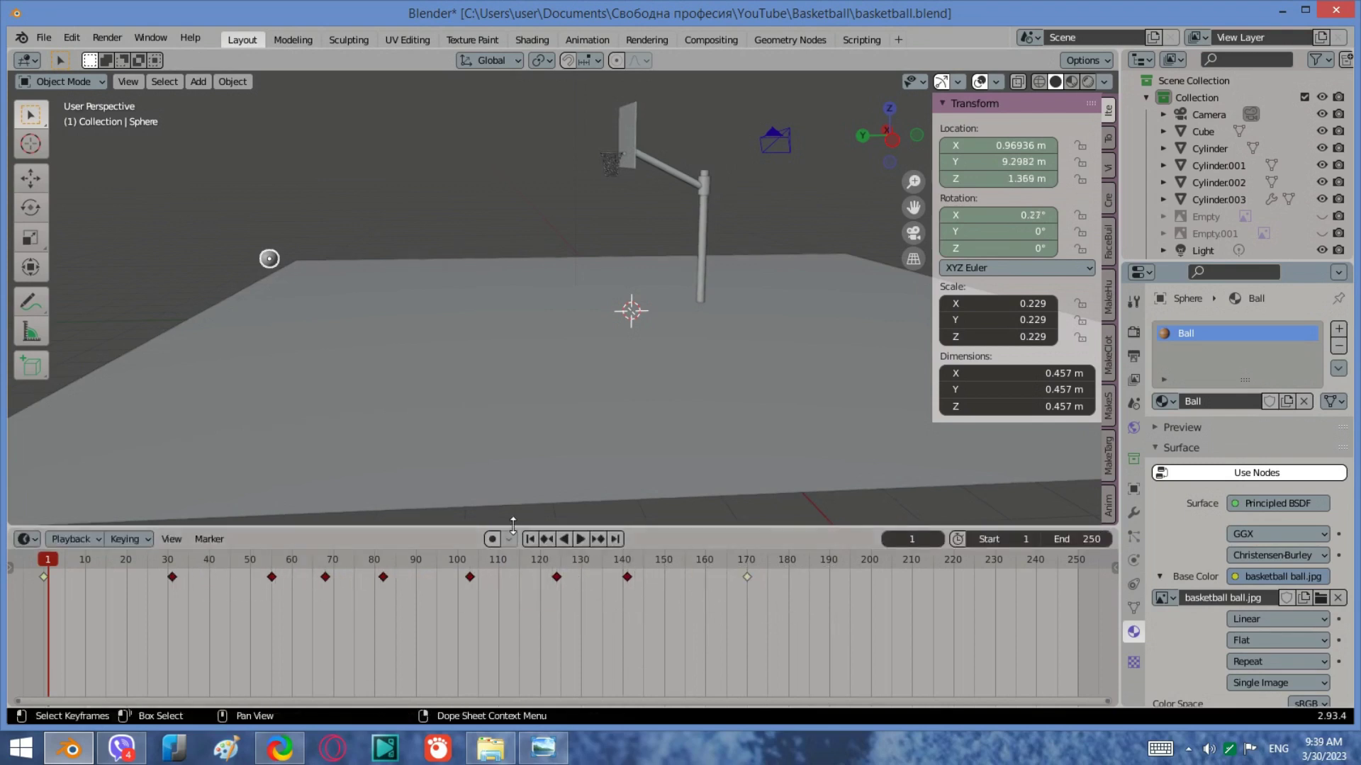
left_click(573, 539)
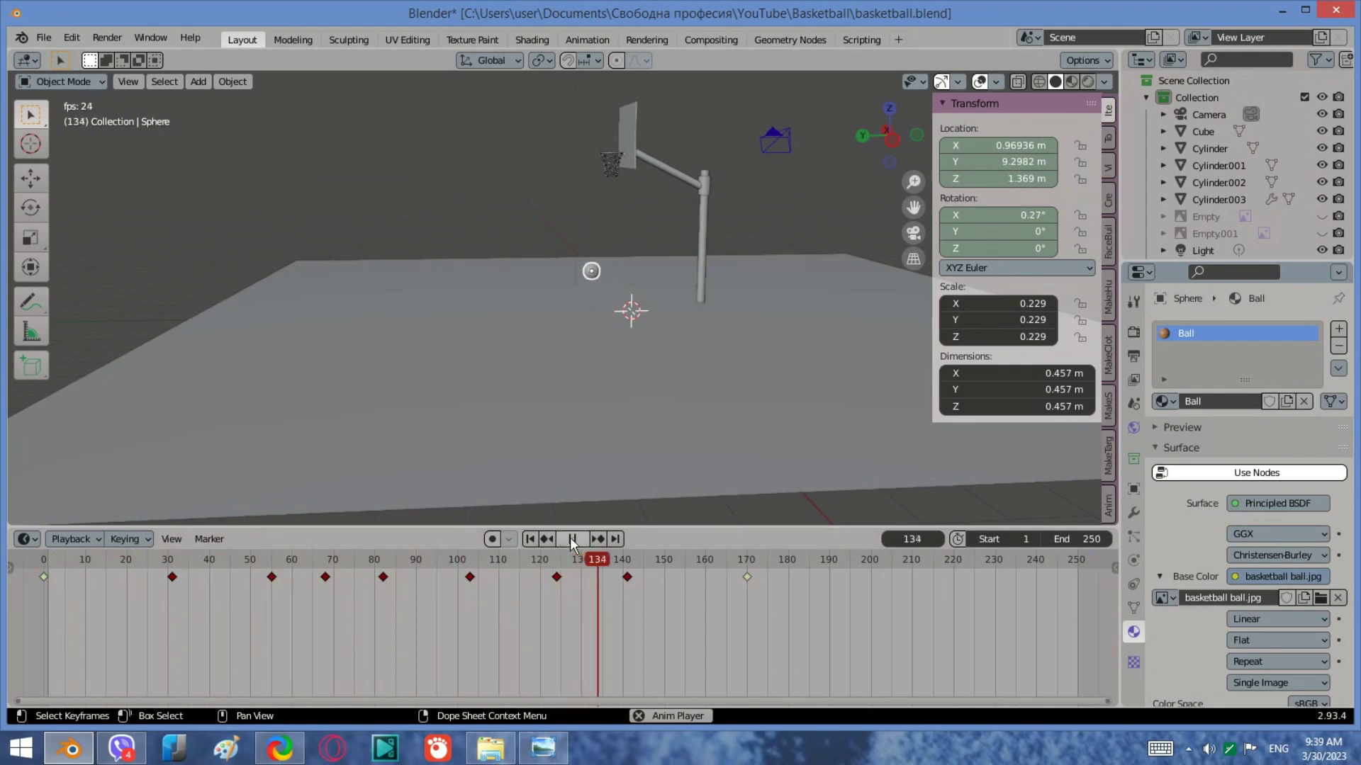
key("Escape")
Step: Shift the keyframes from frame 55 through 141 twelve frames earlier and play the animation
left_click_drag(700, 601, 454, 577)
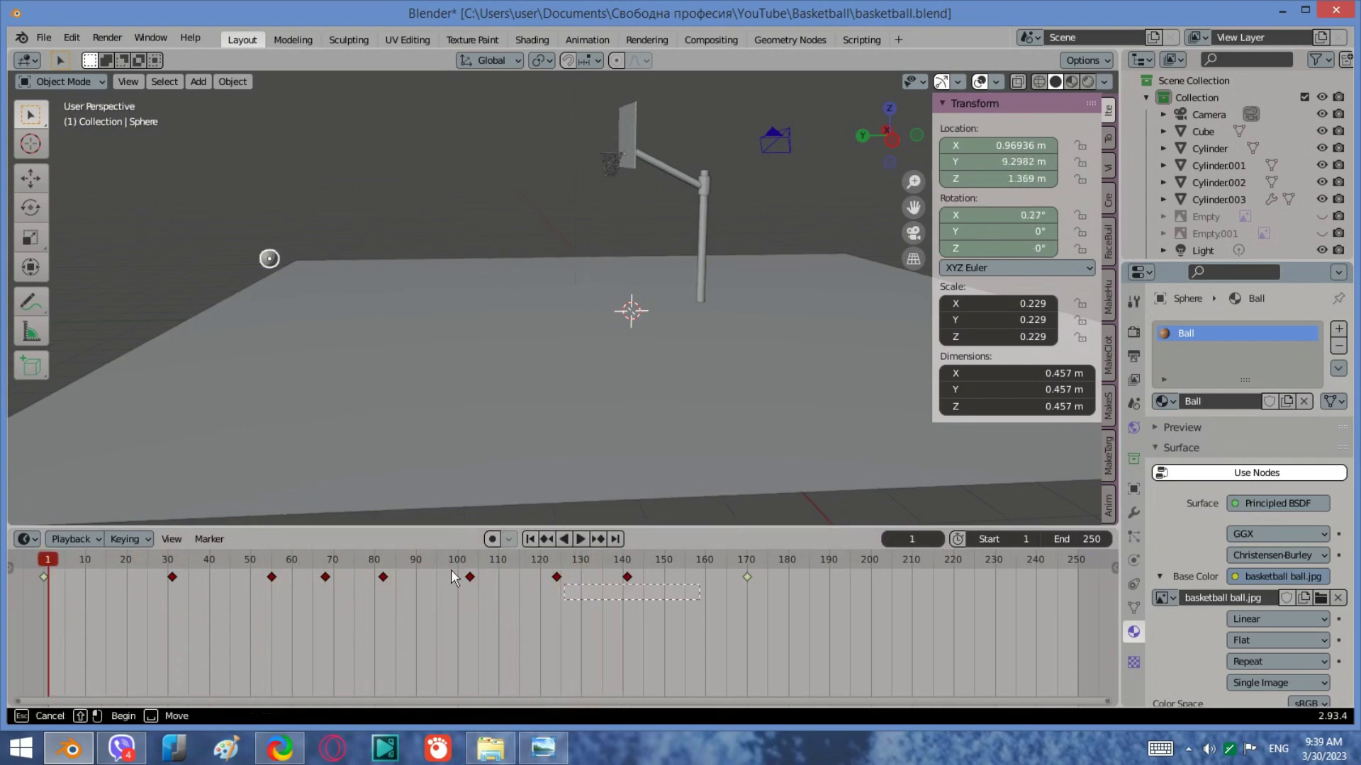
left_click_drag(291, 565, 266, 567)
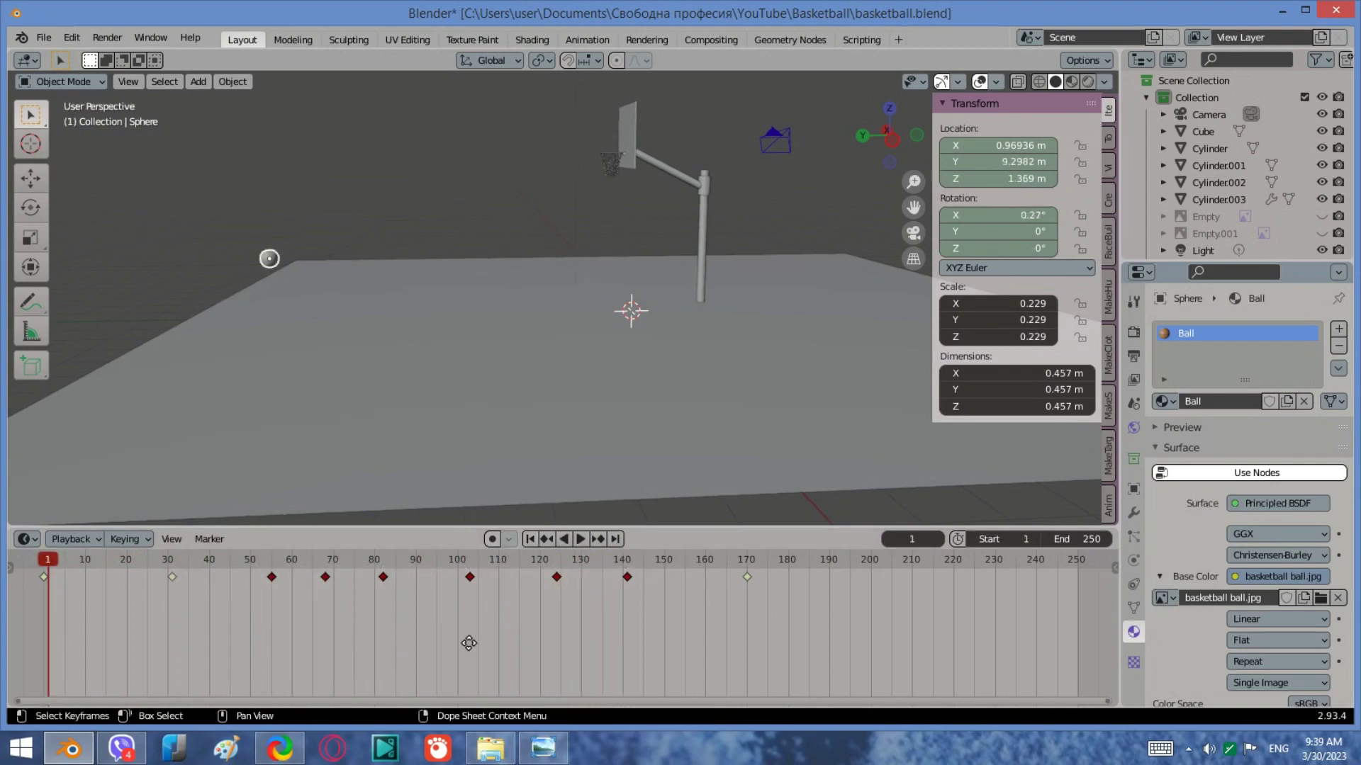
key("g")
left_click(420, 644)
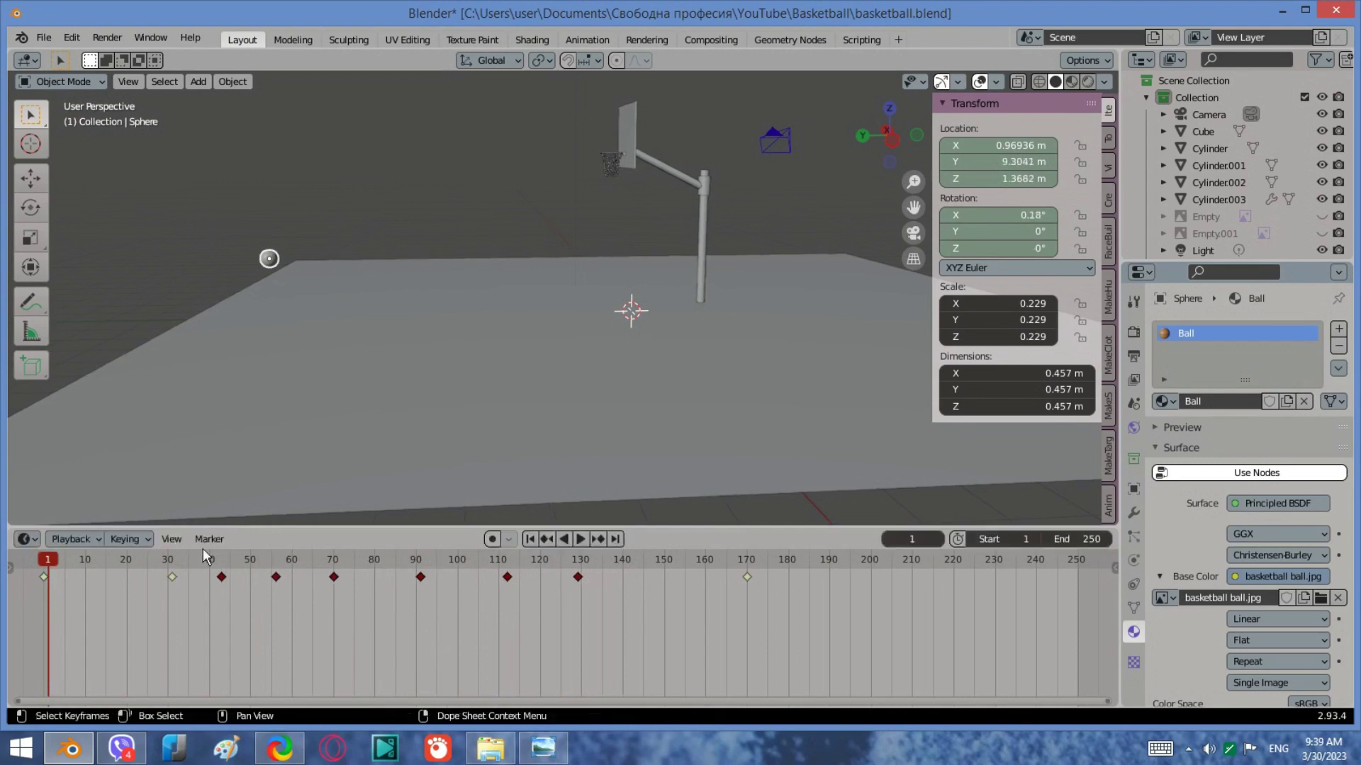
left_click(580, 539)
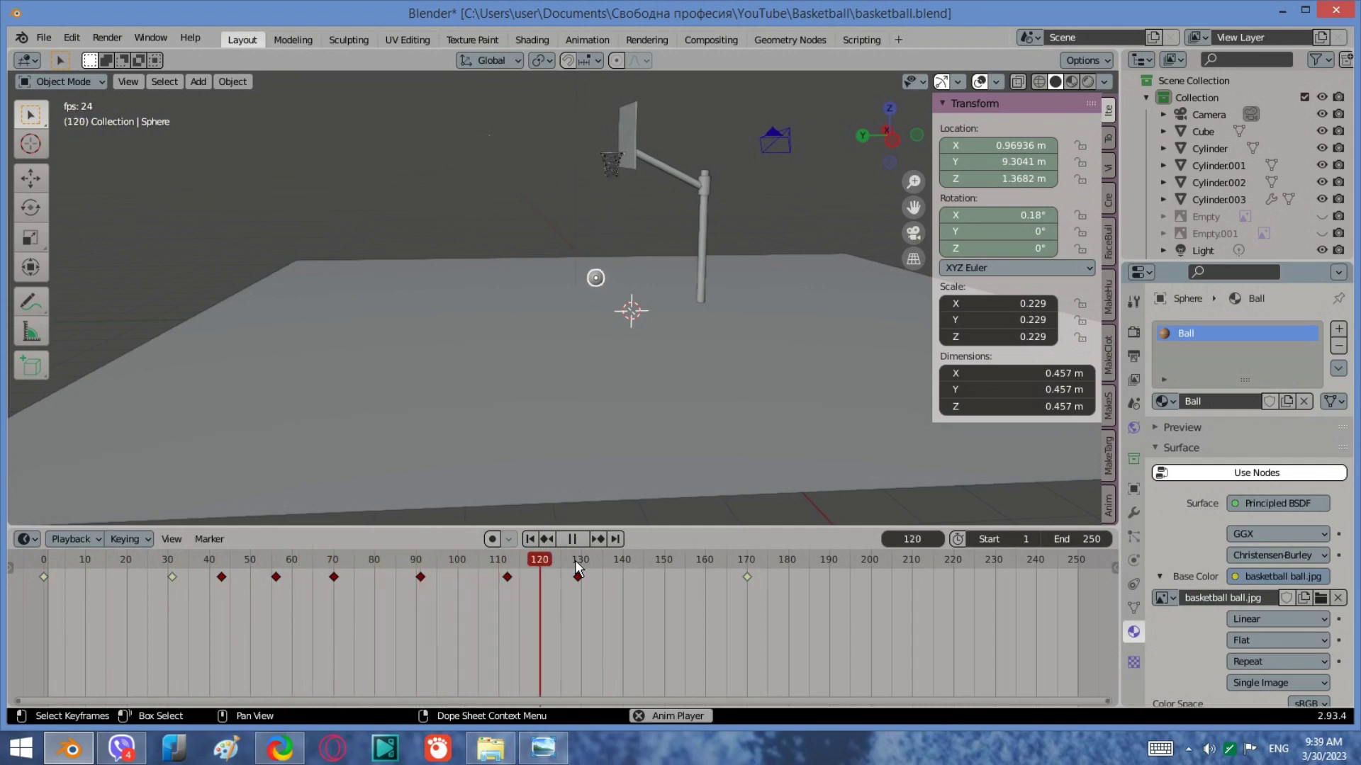
left_click(602, 632)
Step: Move the last keyframe to frame 153, stop playback and return to frame 1
left_click_drag(607, 600, 562, 572)
left_click_drag(764, 613, 723, 562)
key("g")
left_click(710, 577)
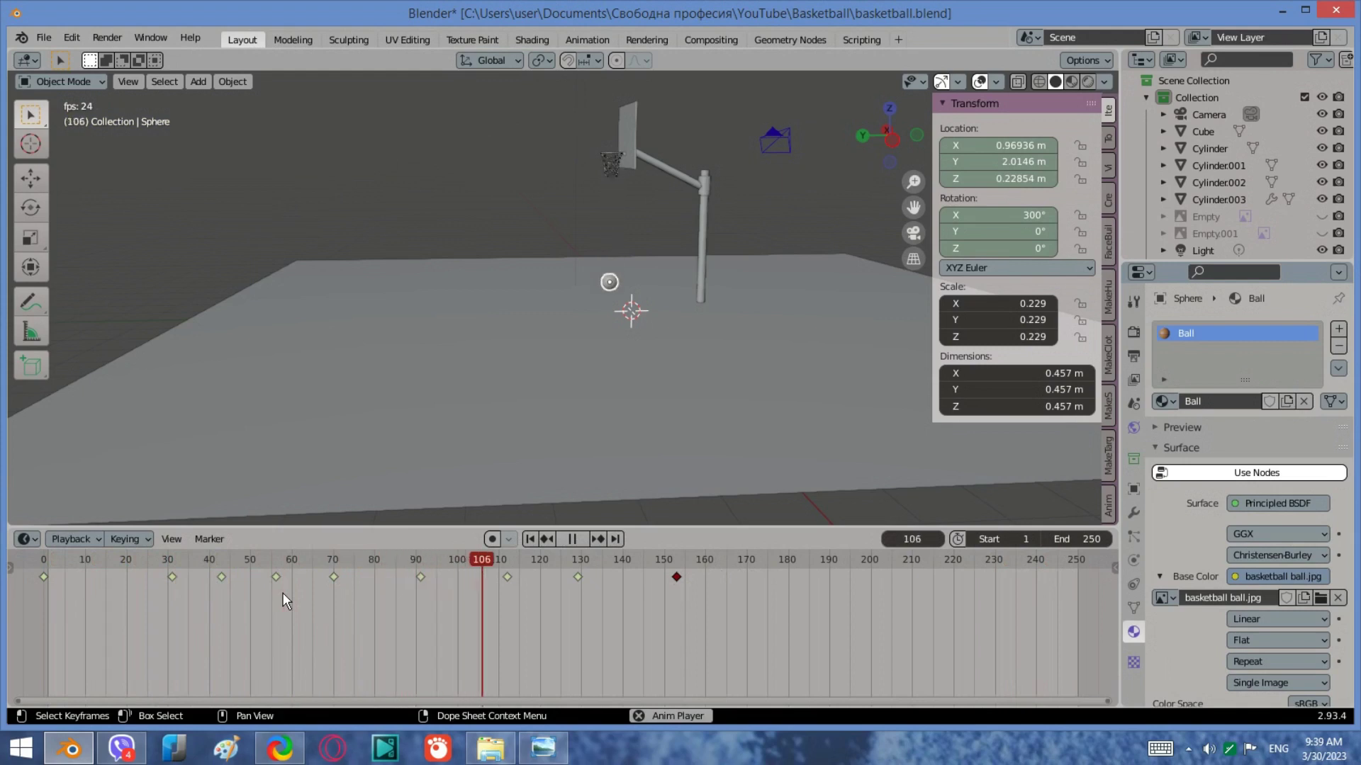
left_click(572, 538)
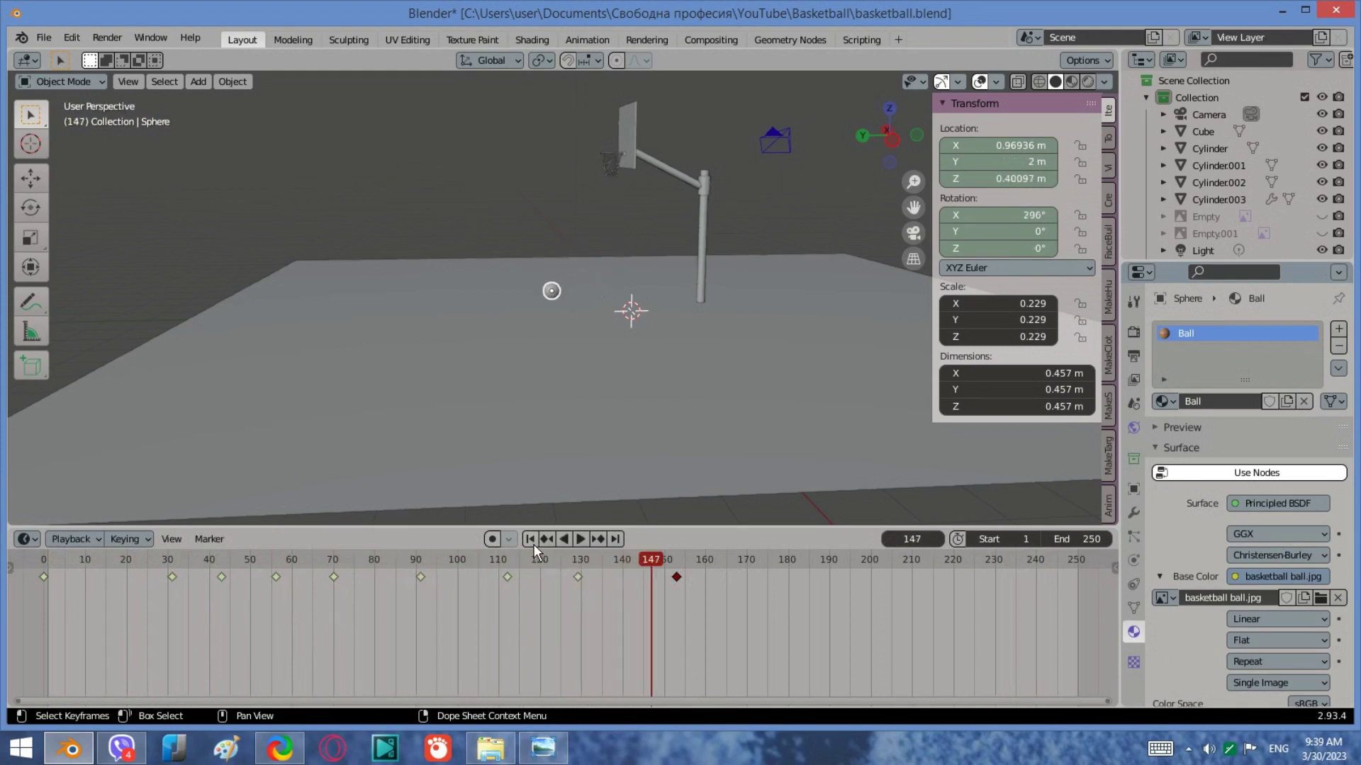
left_click(530, 539)
Step: In the left orthographic view, go to frame 30 and delete the ball's keyframe at frame 31
scroll(607, 367, "up", 2)
middle_click_drag(574, 279, 492, 416, "shift")
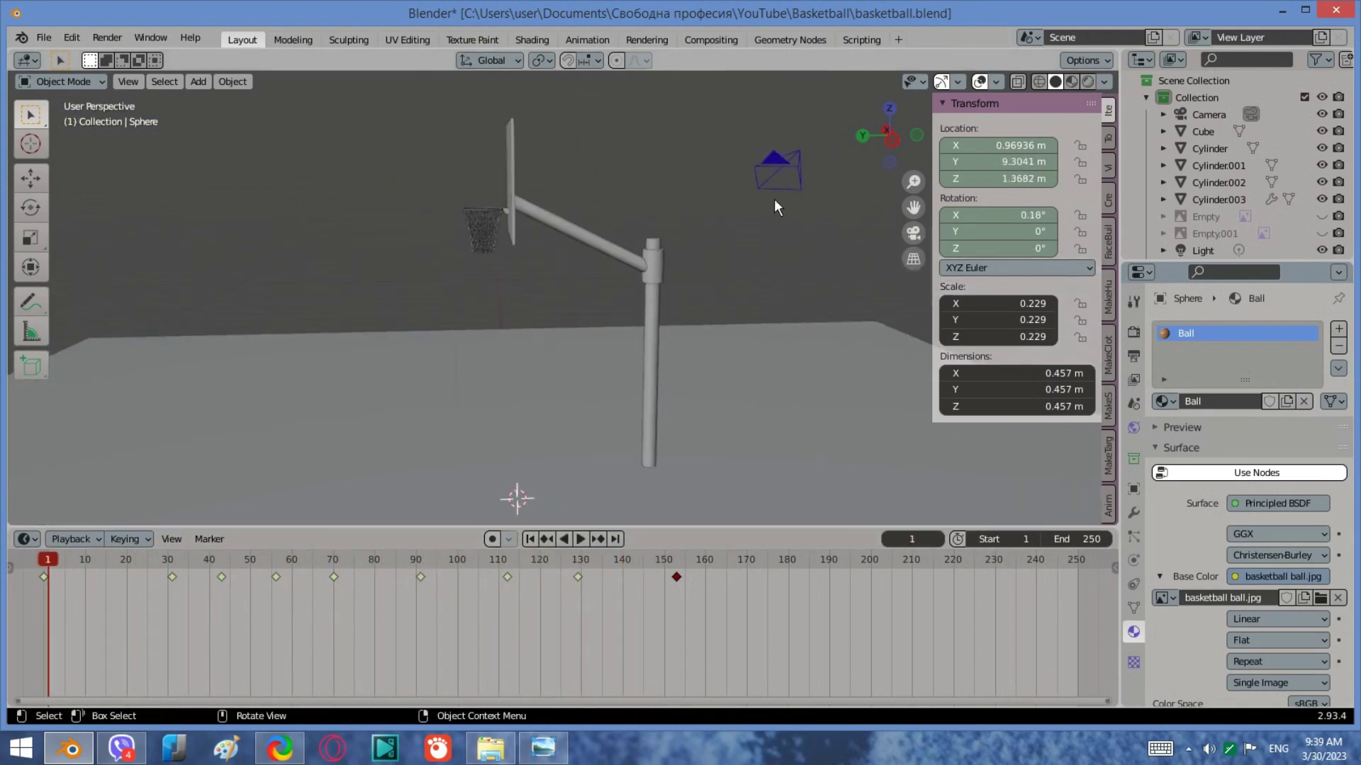
left_click(893, 140)
scroll(647, 228, "down", 2)
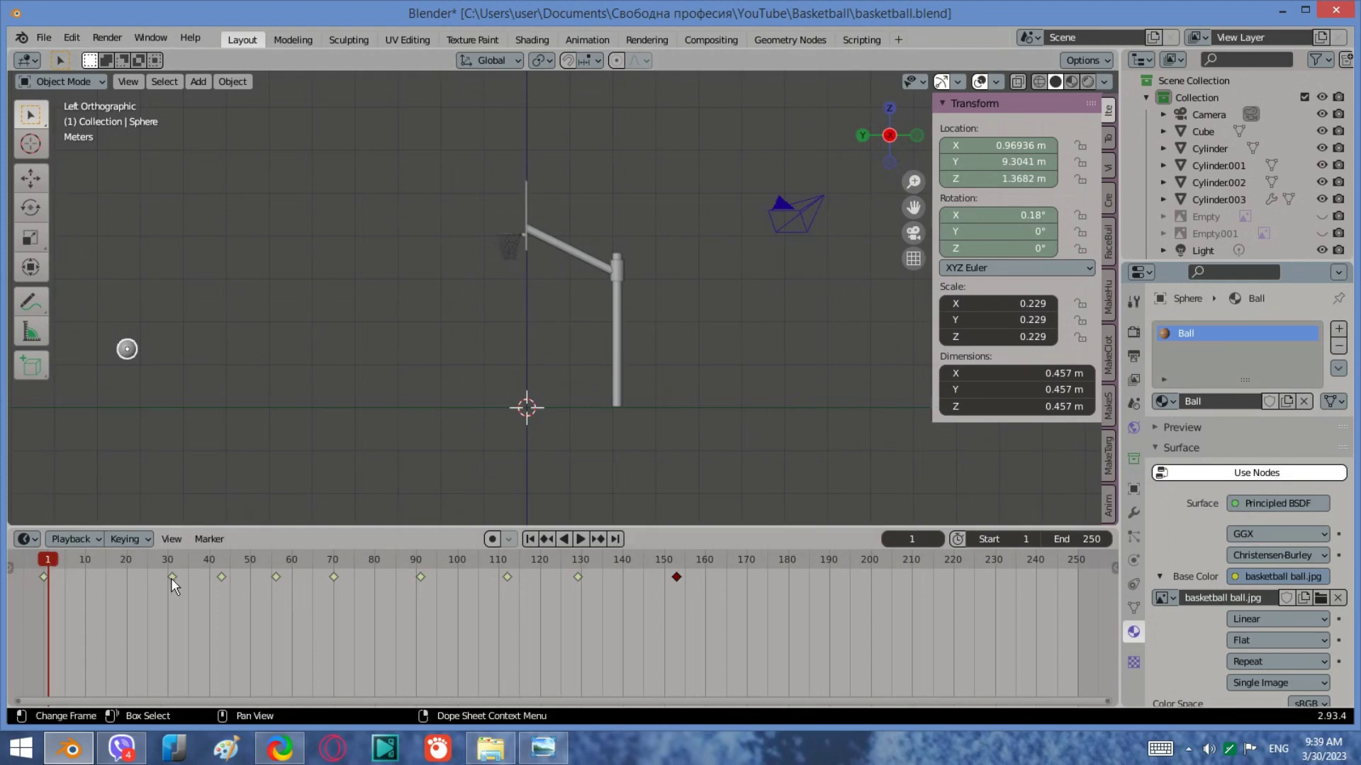
left_click_drag(49, 560, 169, 555)
scroll(227, 382, "up", 1)
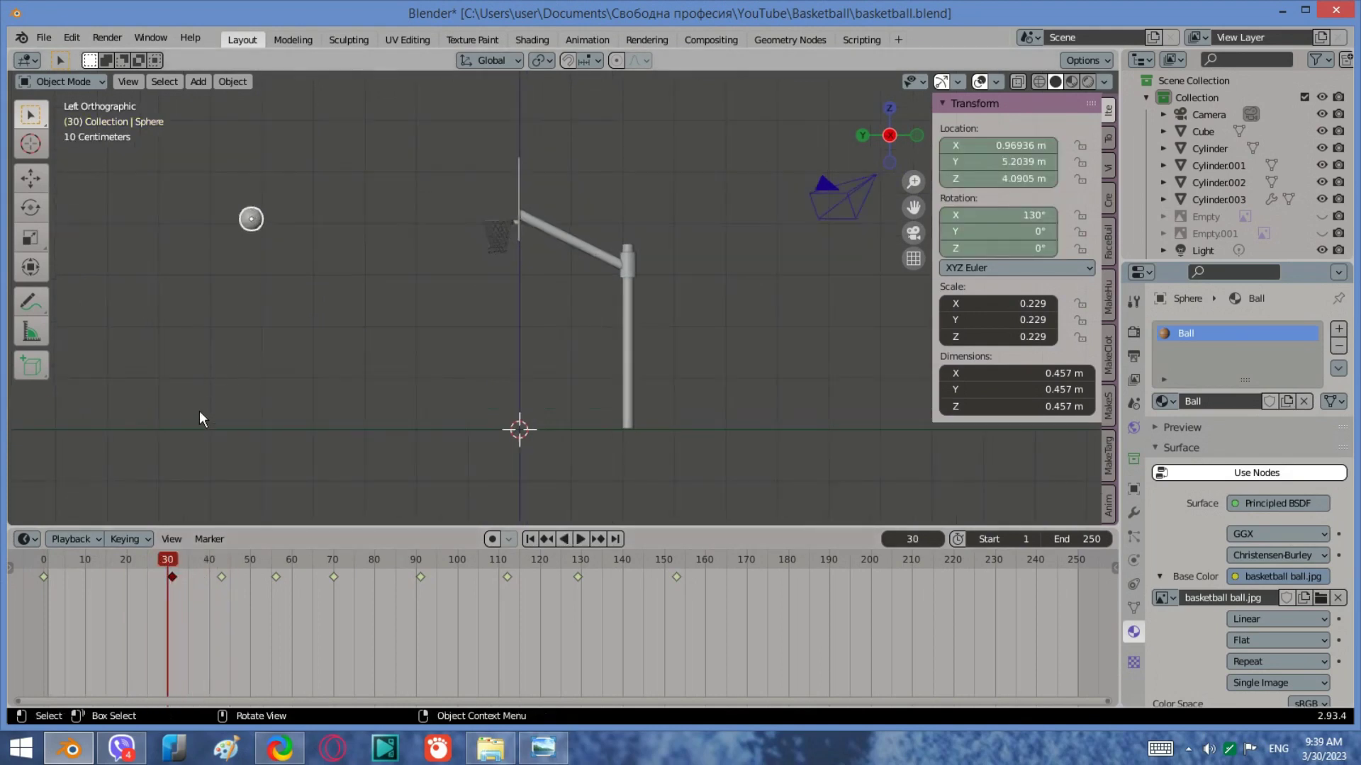
middle_click_drag(198, 410, 309, 413, "shift")
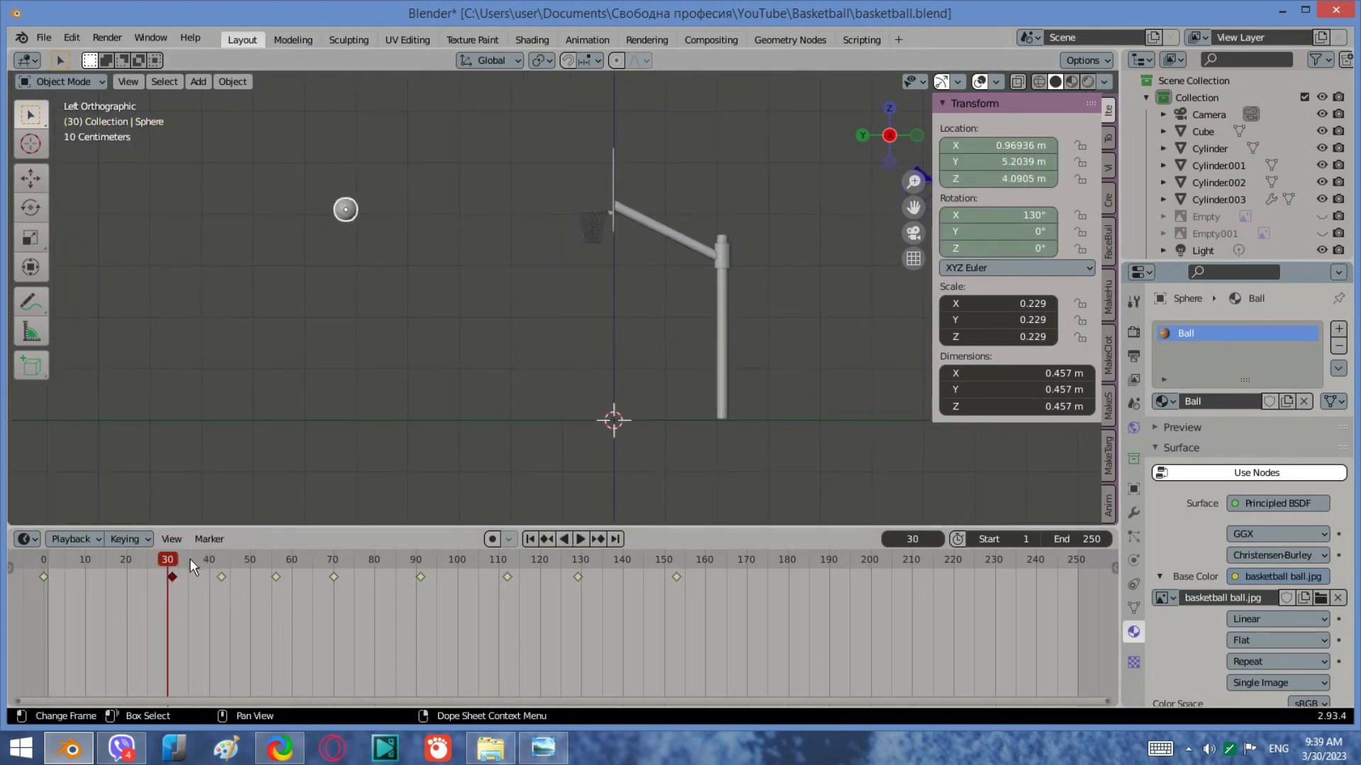
key("Delete")
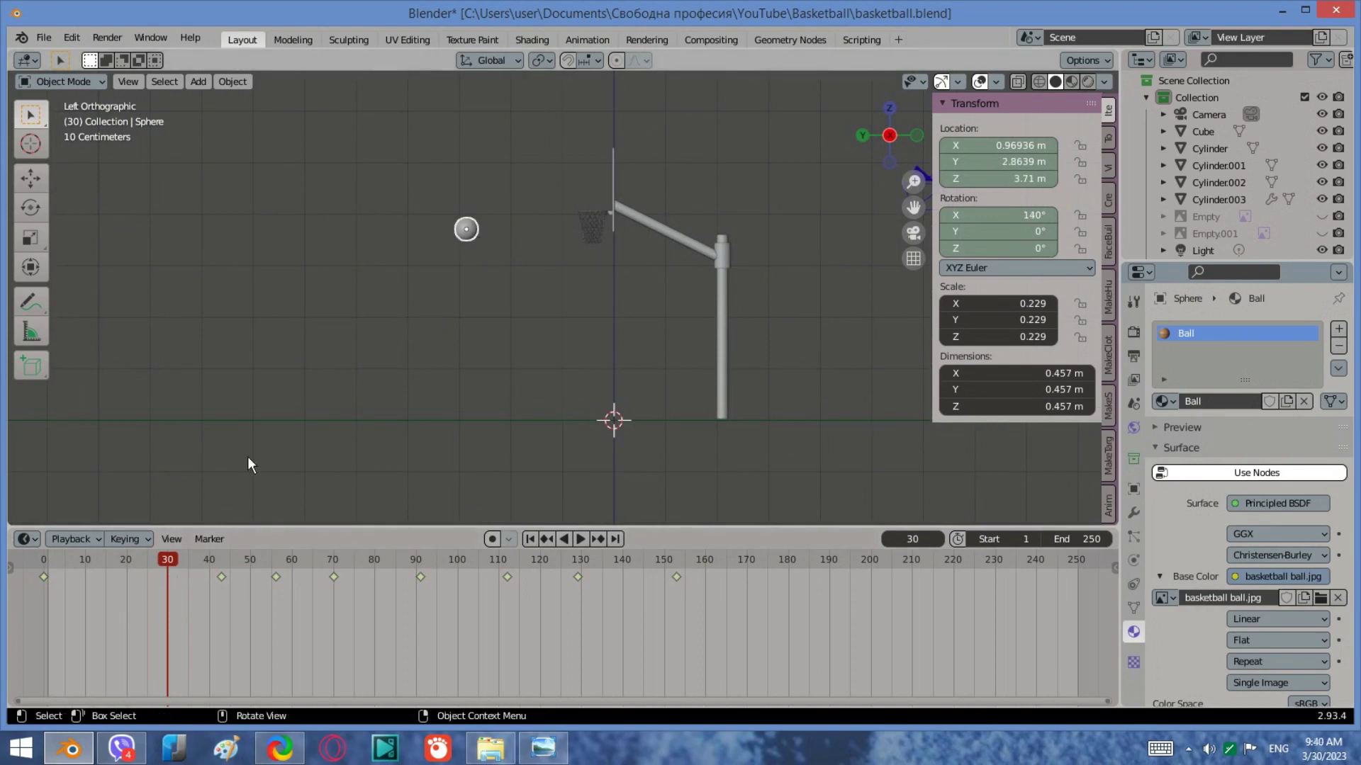
Step: Move the ball to about Y 3.56 m, Z 4.30 m and insert a Location & Rotation keyframe at frame 30
key("g")
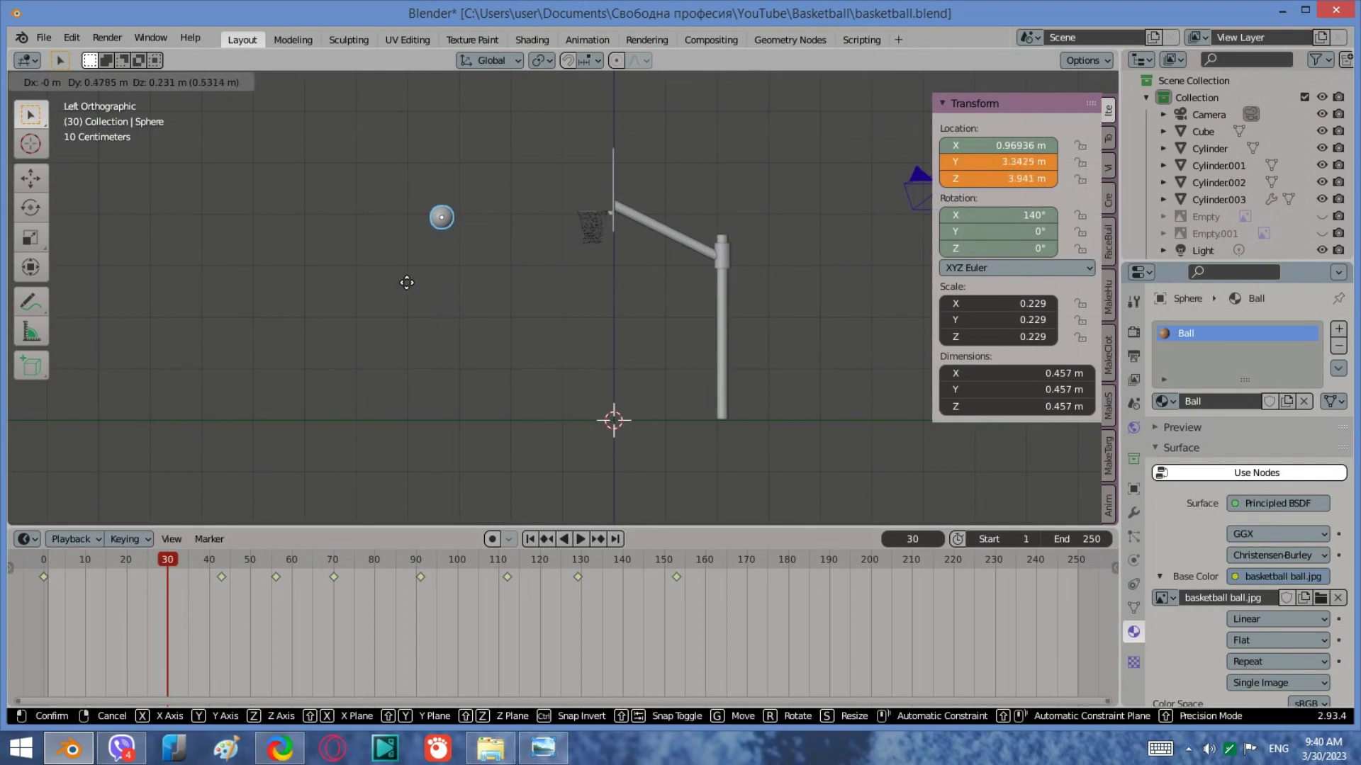
left_click(404, 274)
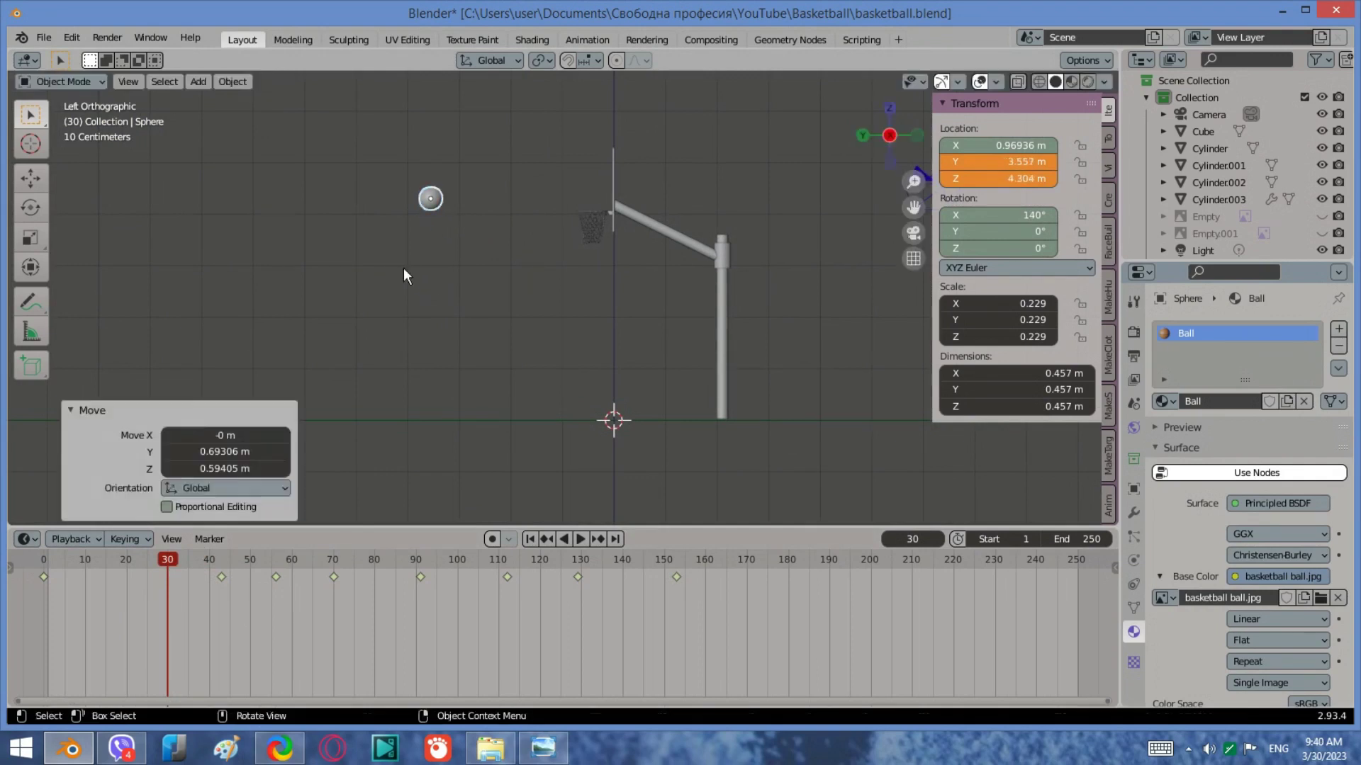
key("i")
left_click(470, 278)
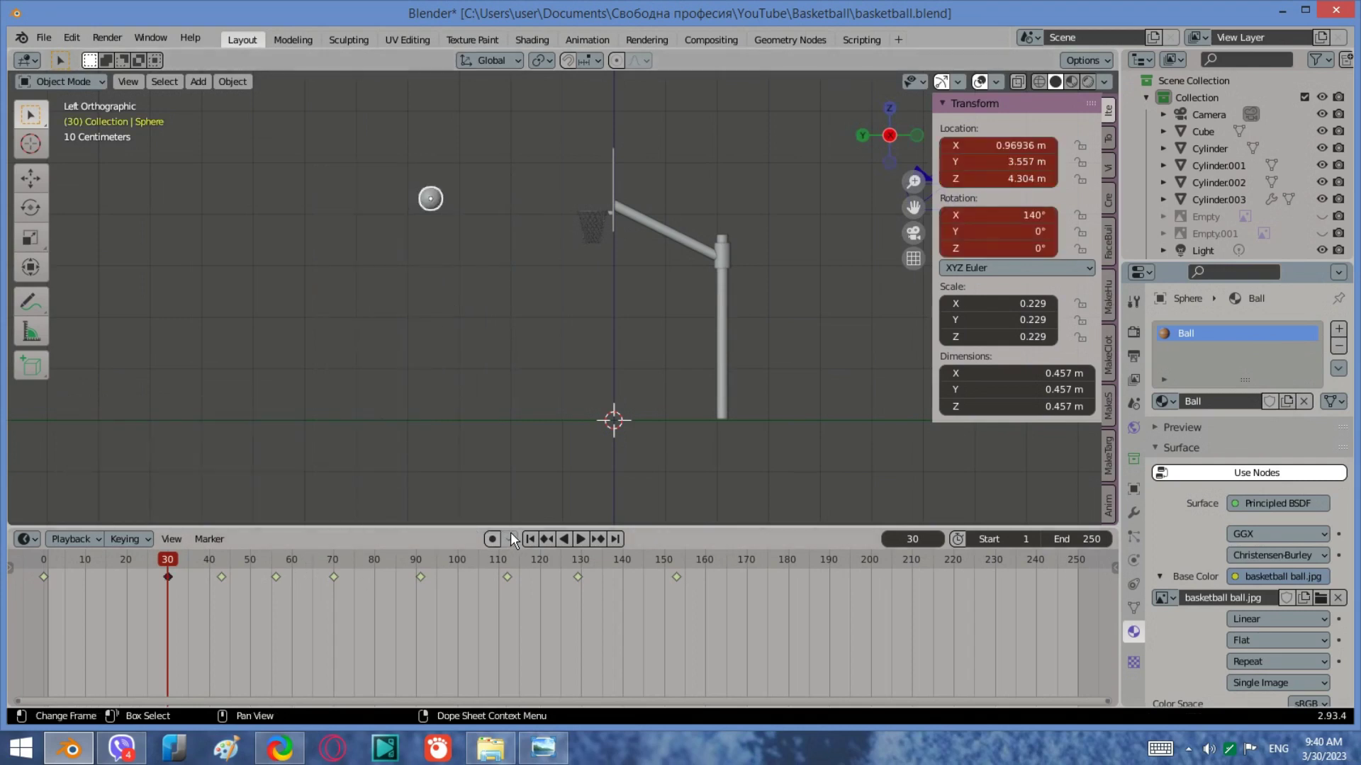
Step: Play the animation from the start in the left view to check the new arc, and return to frame 1
left_click(531, 540)
left_click(577, 542)
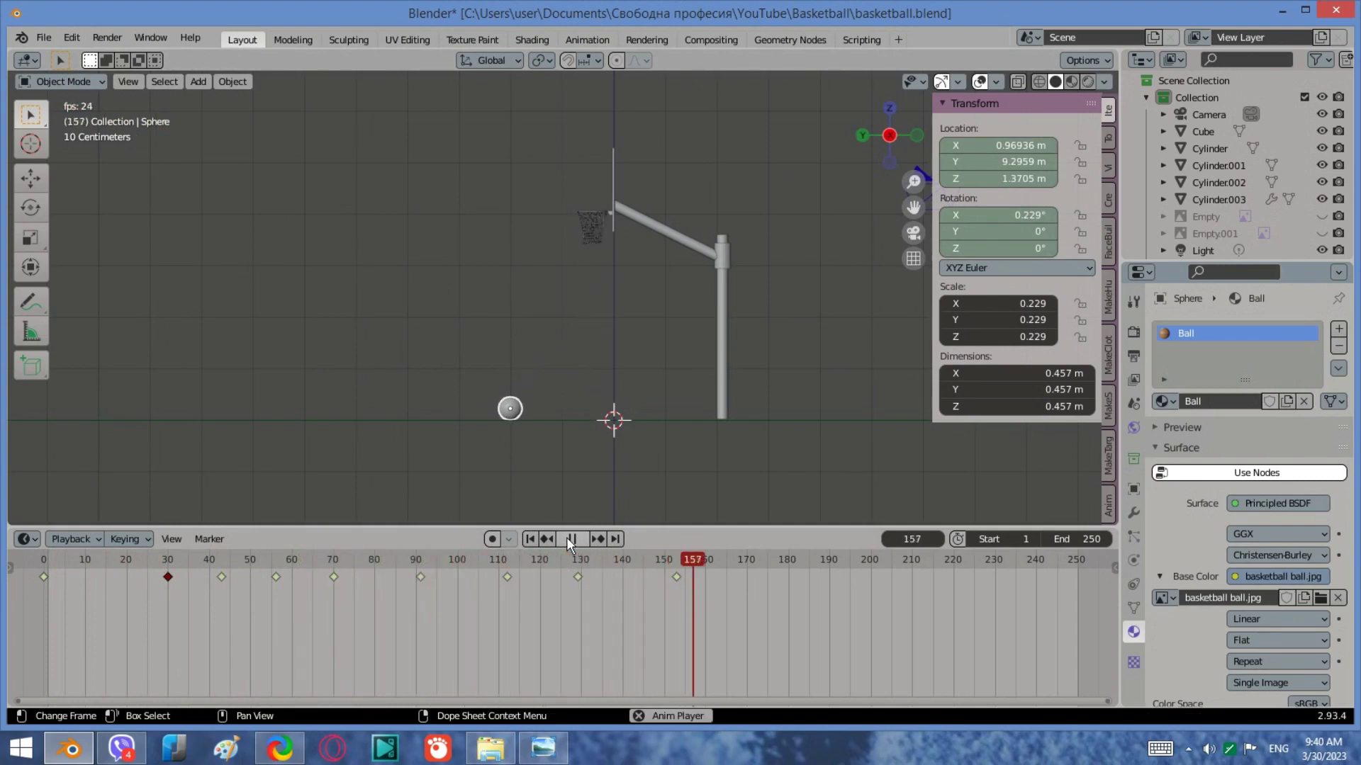
left_click(570, 539)
left_click(531, 538)
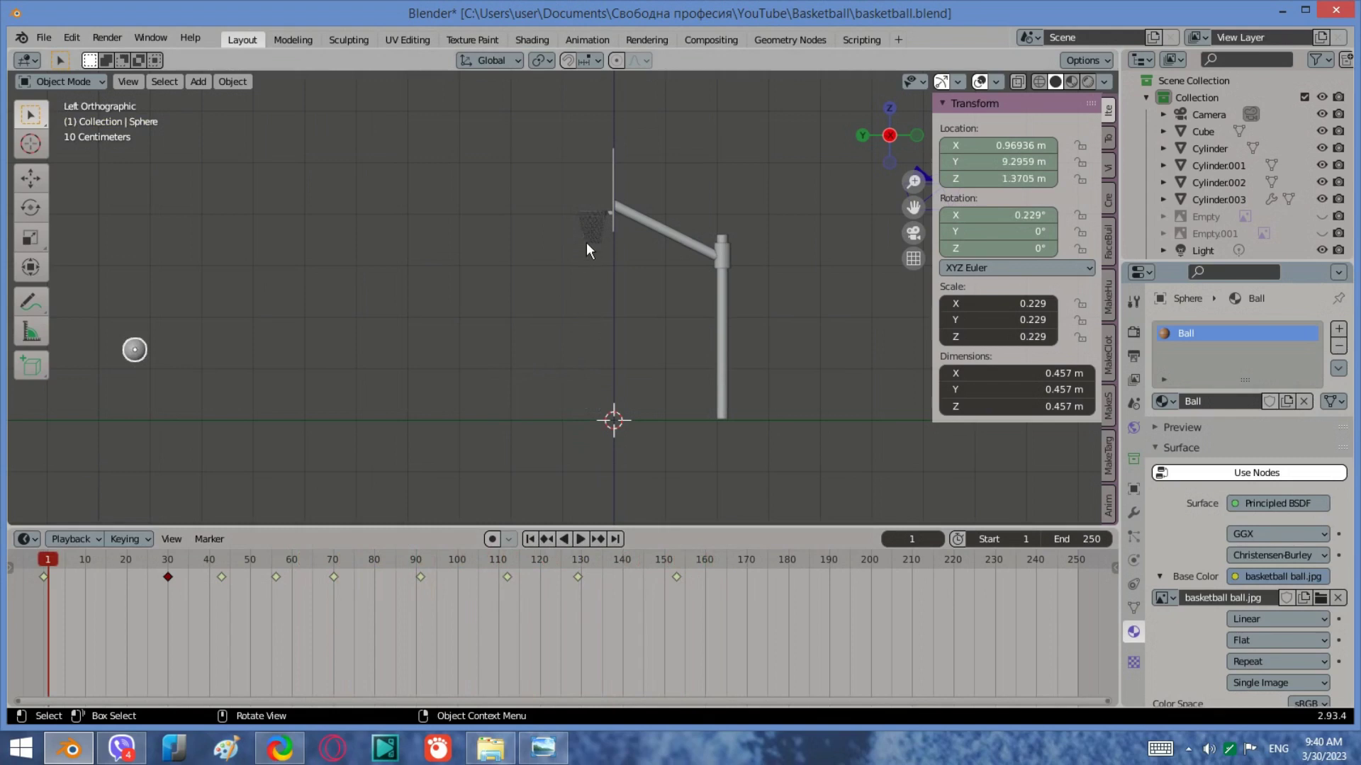
scroll(611, 224, "up", 2)
scroll(567, 340, "down", 1)
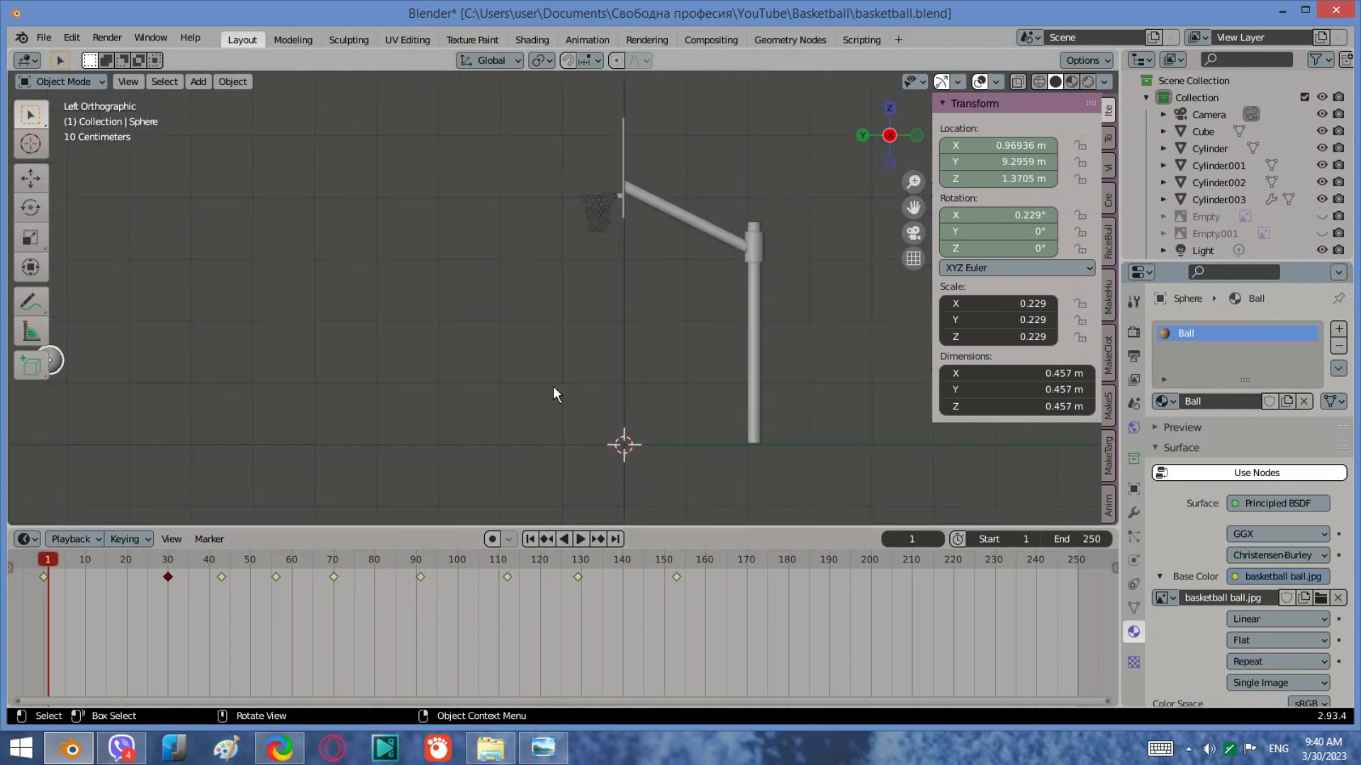
Step: Replay the ball's throw as far as frame 40 and return to frame 1
left_click(579, 539)
left_click(580, 539)
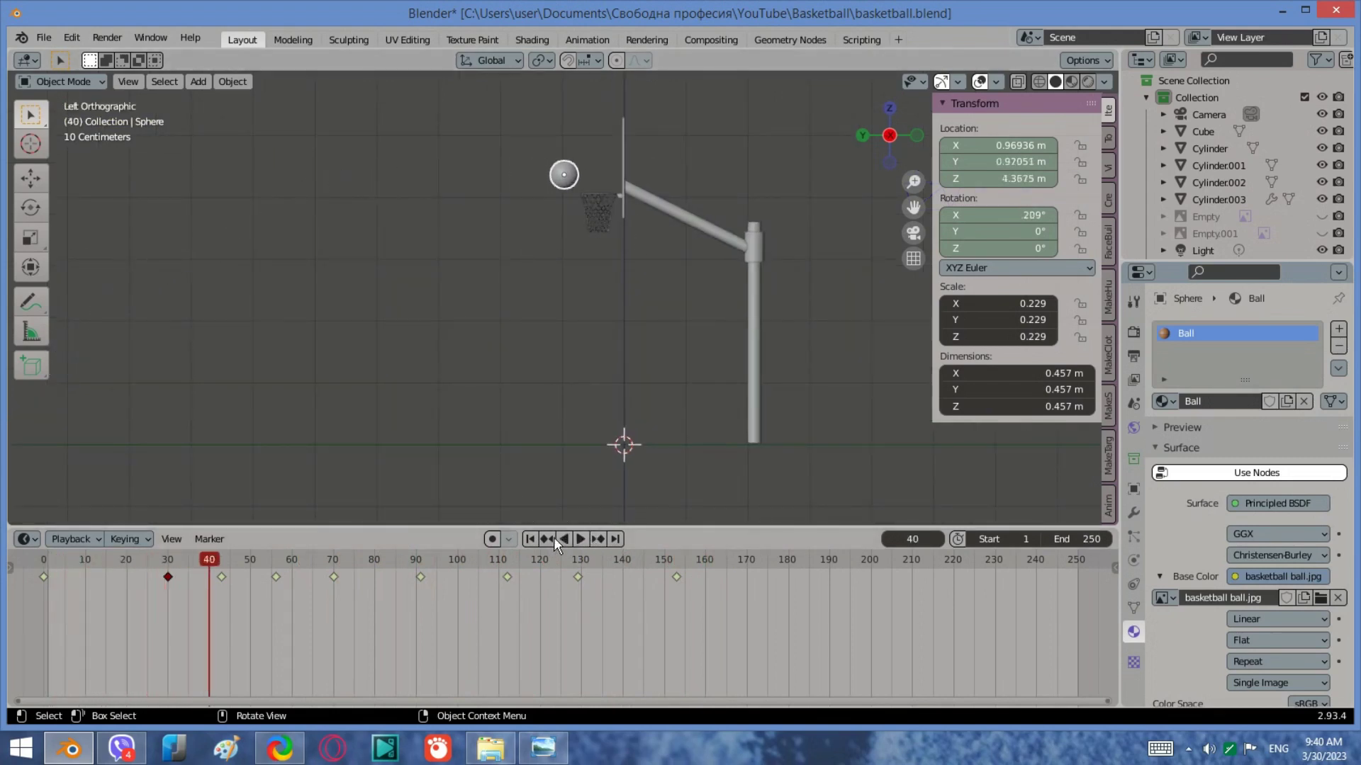
left_click(531, 538)
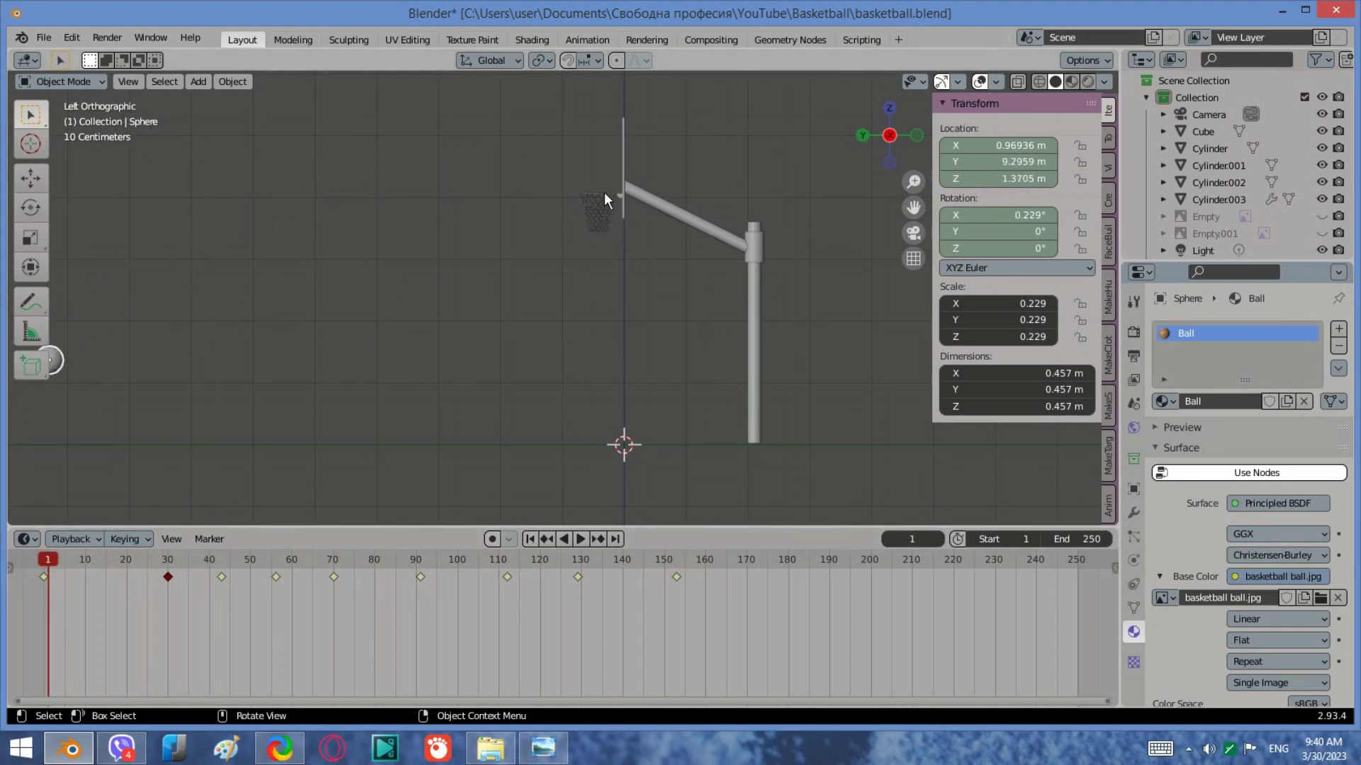
Step: Select the hoop's net, open the AnimAll options for it and go to frame 0
left_click(602, 208)
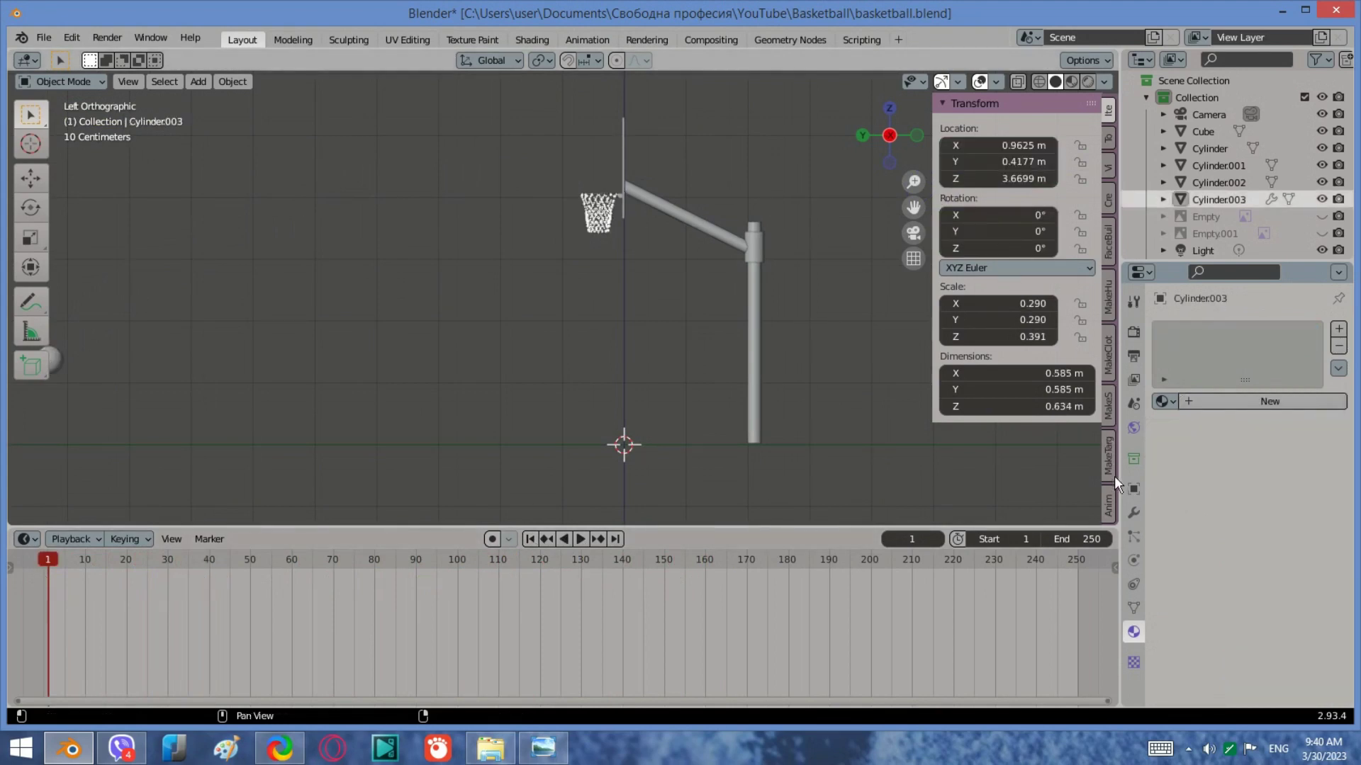
left_click(1107, 505)
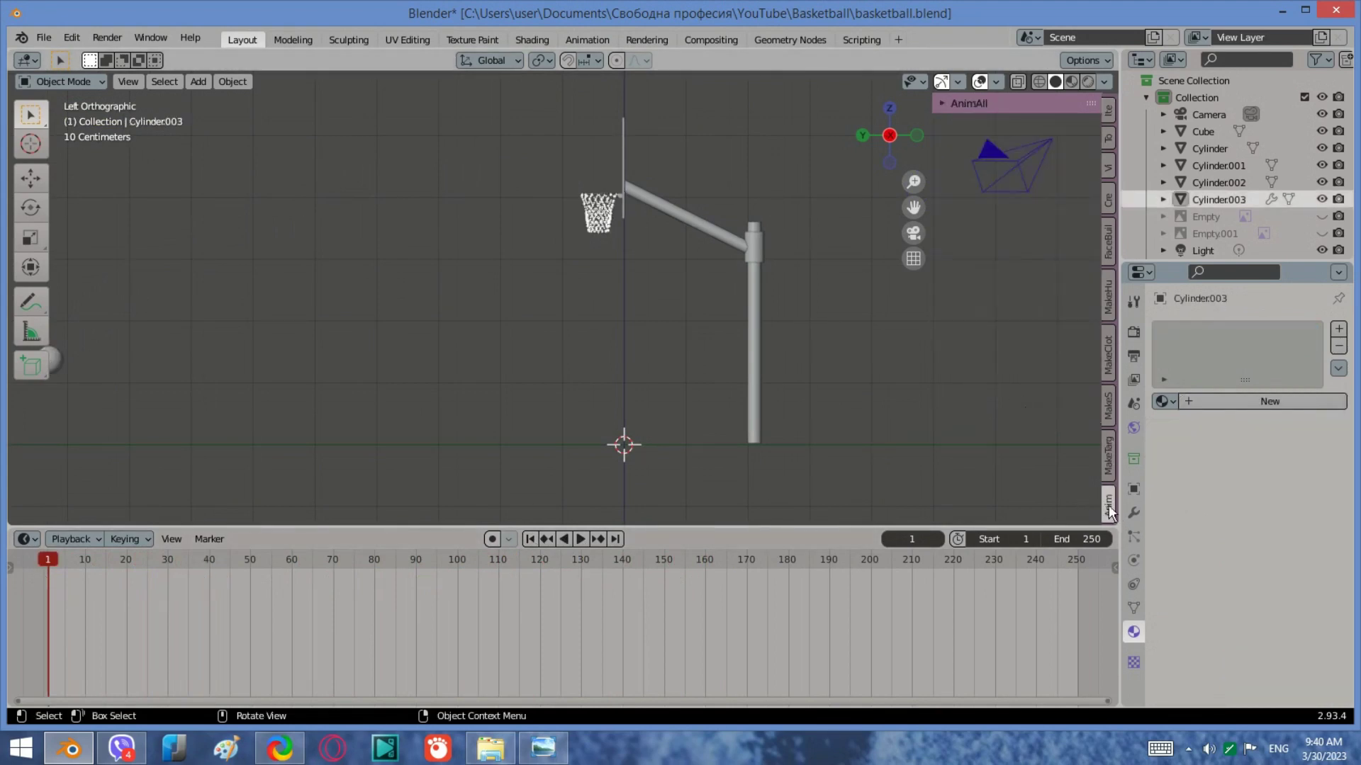
left_click(946, 104)
left_click_drag(50, 559, 27, 559)
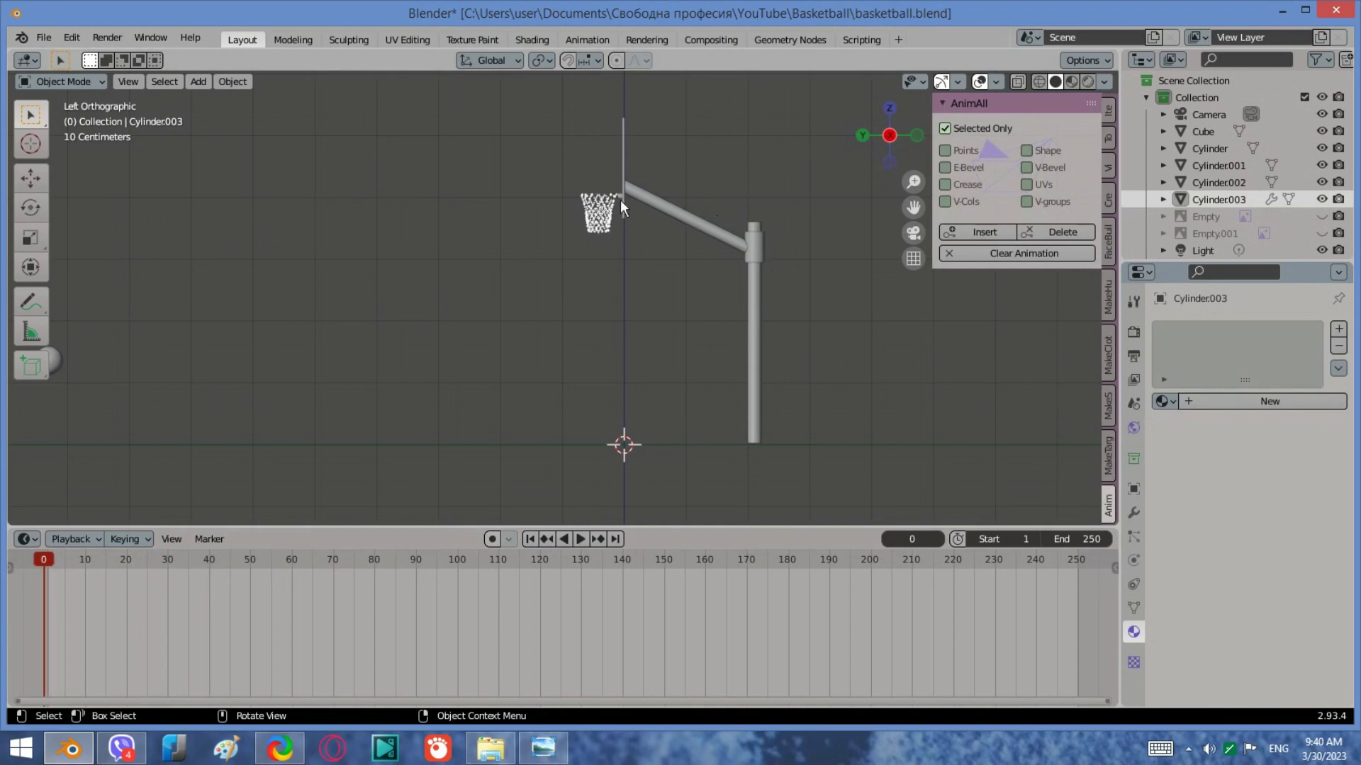
Step: Select all of the net's vertices in Edit Mode, and return to Object Mode
scroll(563, 185, "up", 3)
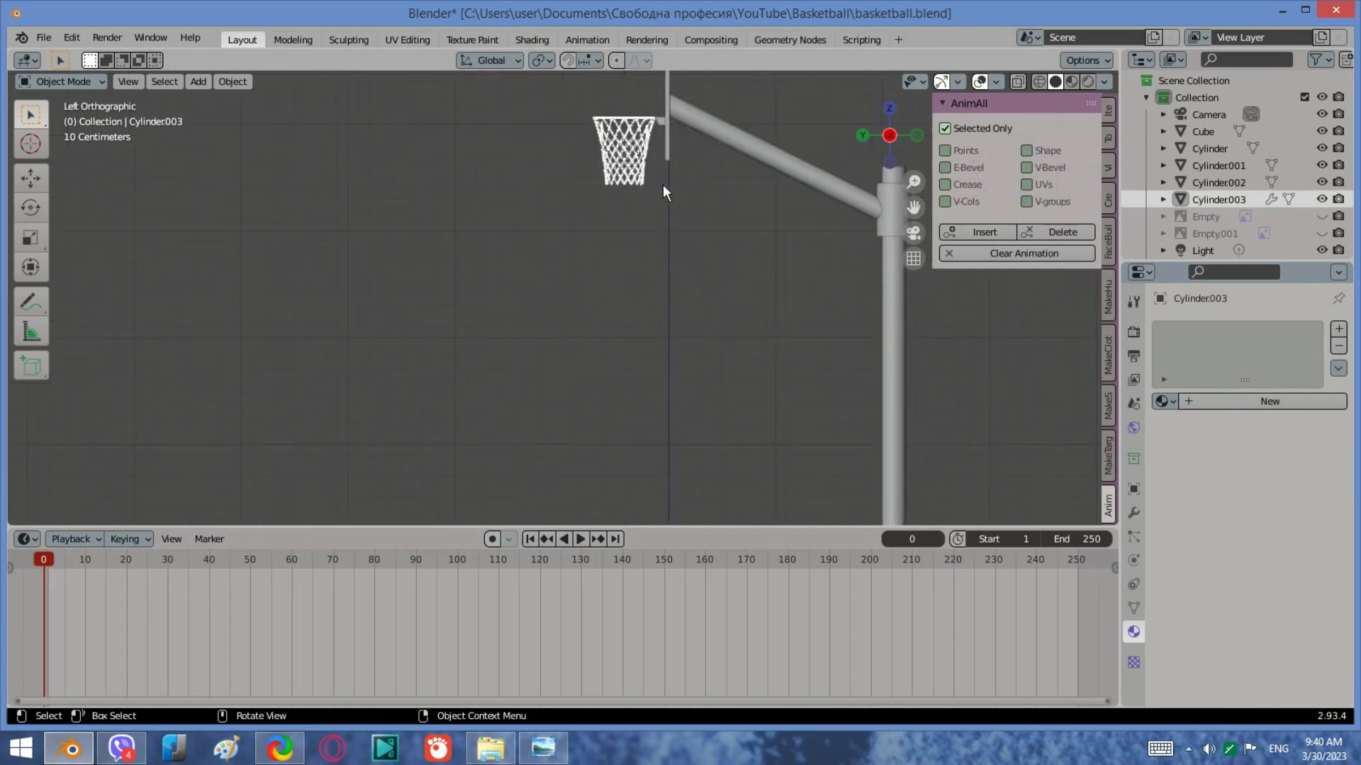
middle_click_drag(524, 178, 546, 240, "shift")
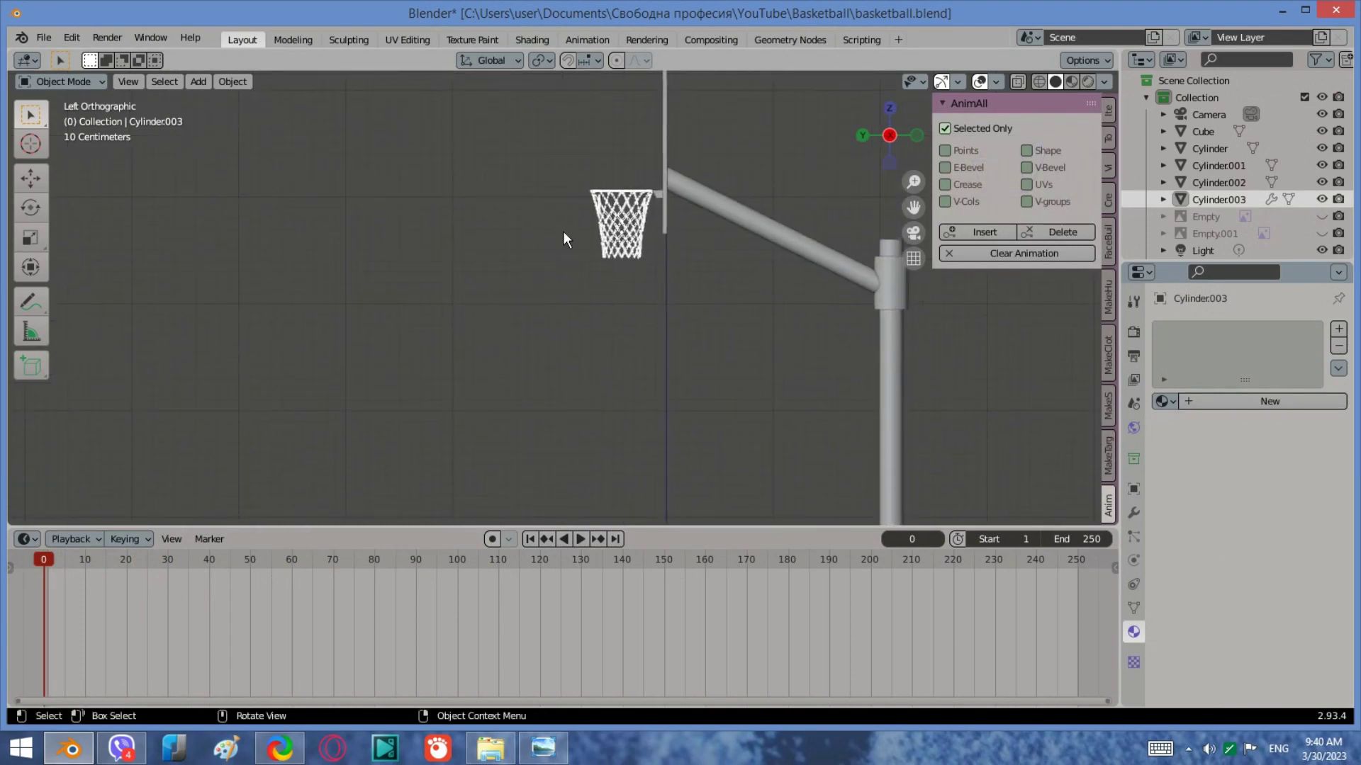
key("Tab")
scroll(620, 219, "up", 2)
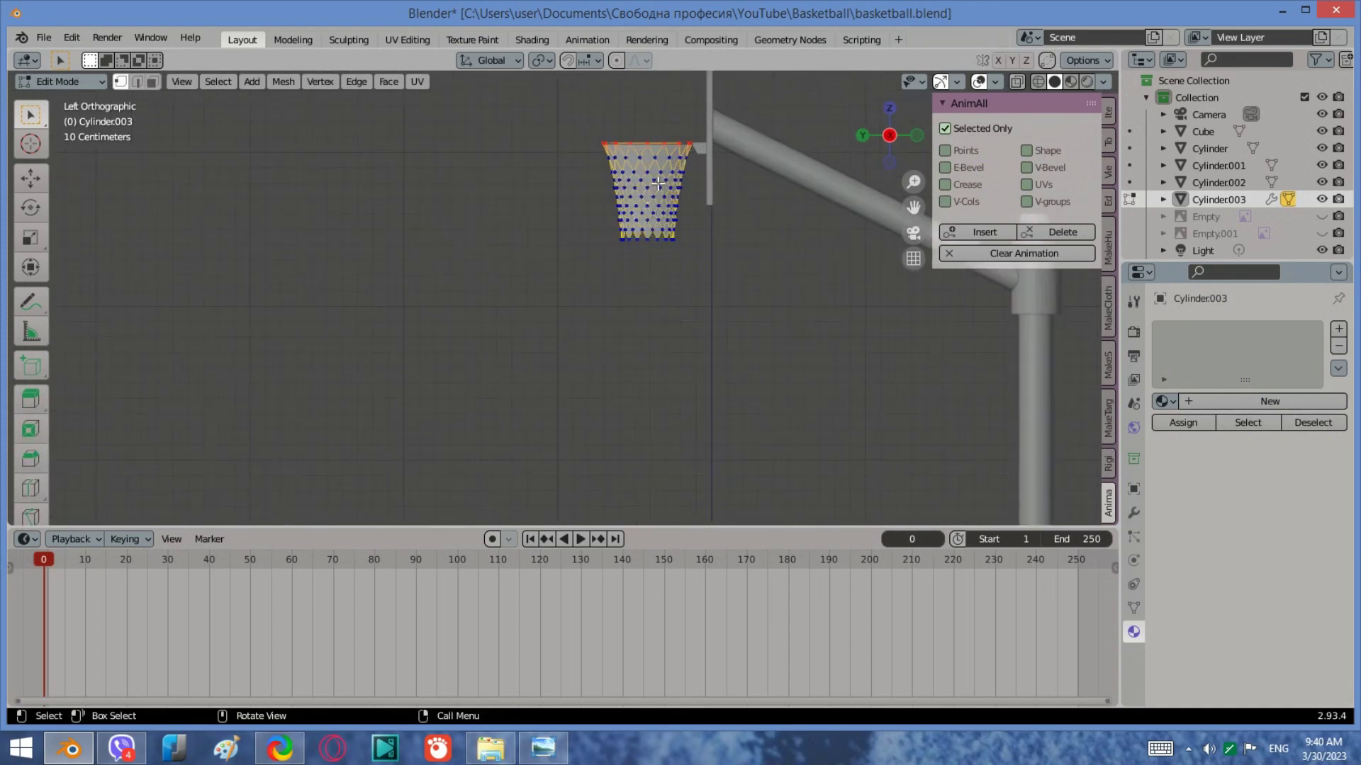
scroll(658, 183, "up", 1)
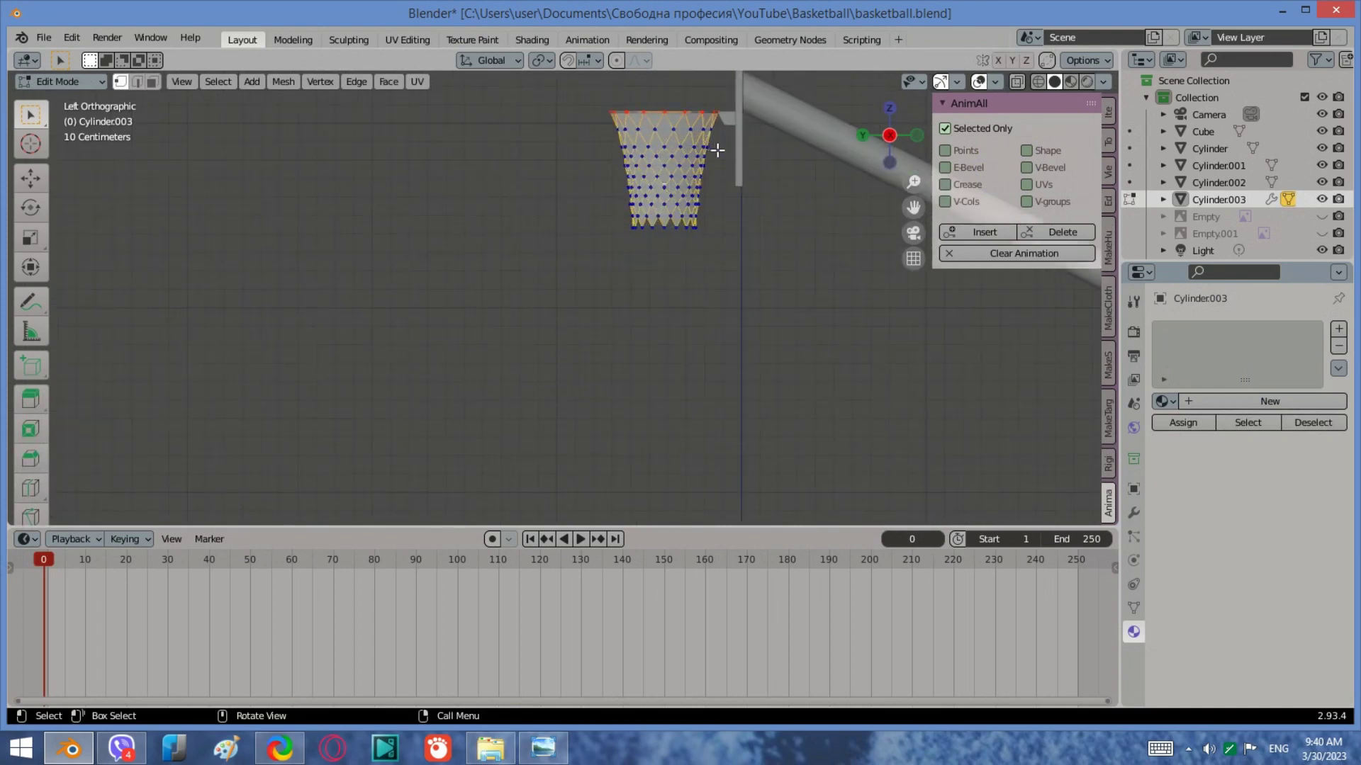
left_click_drag(728, 241, 569, 97)
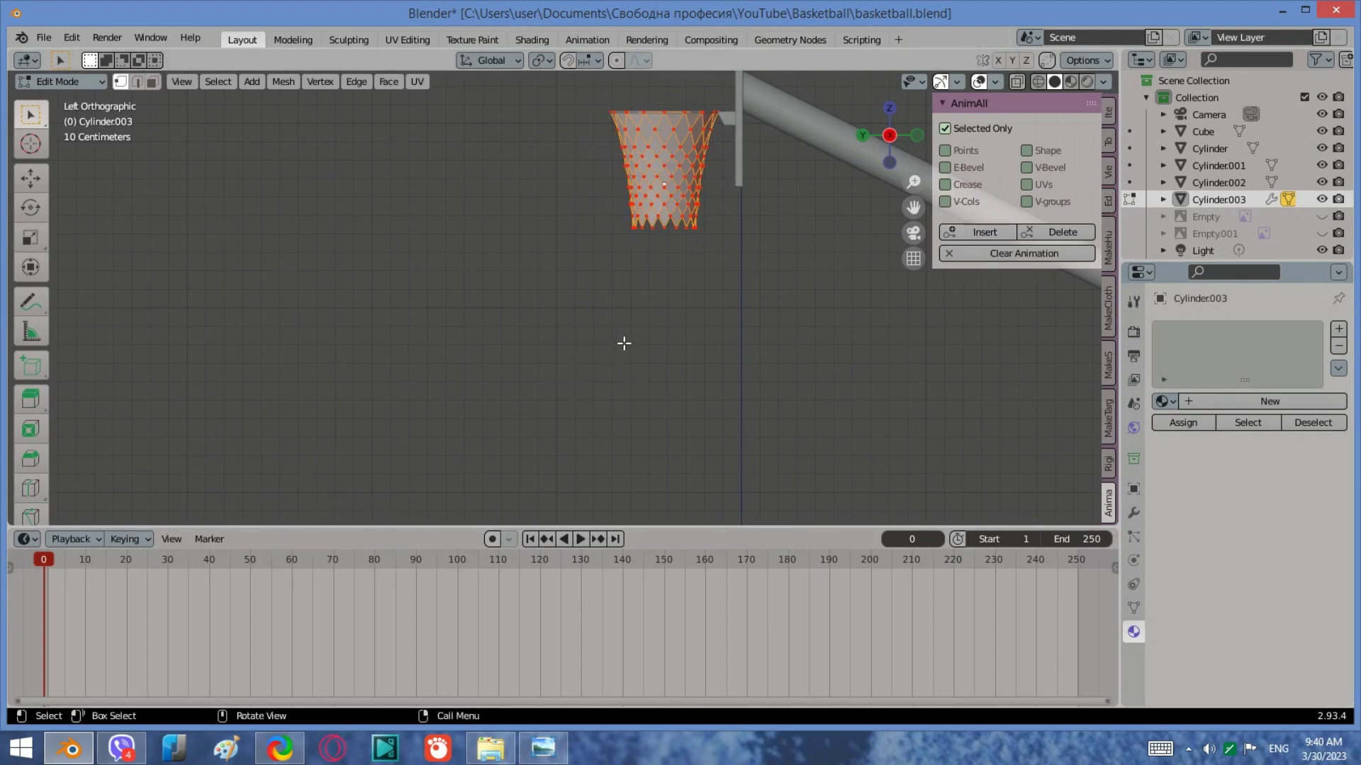
scroll(624, 343, "down", 4)
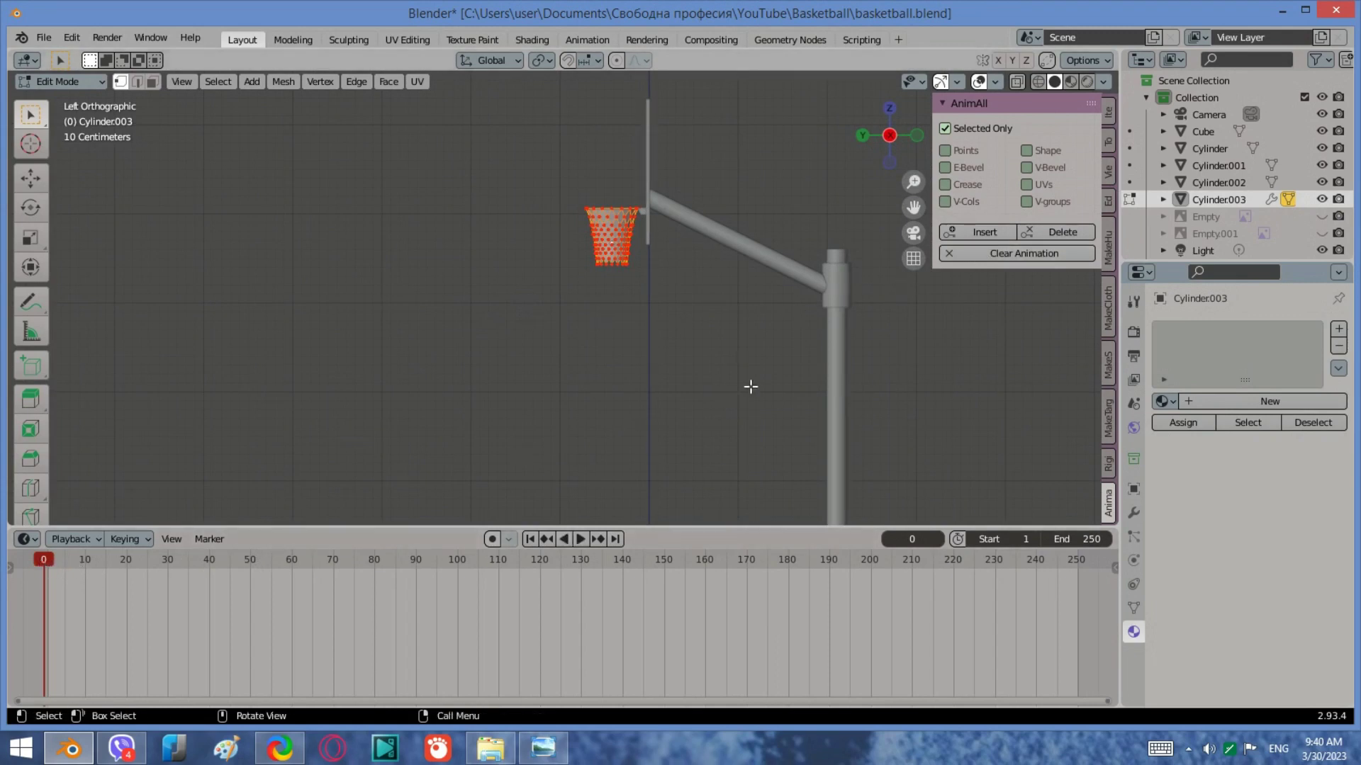
left_click(994, 236)
left_click(69, 83)
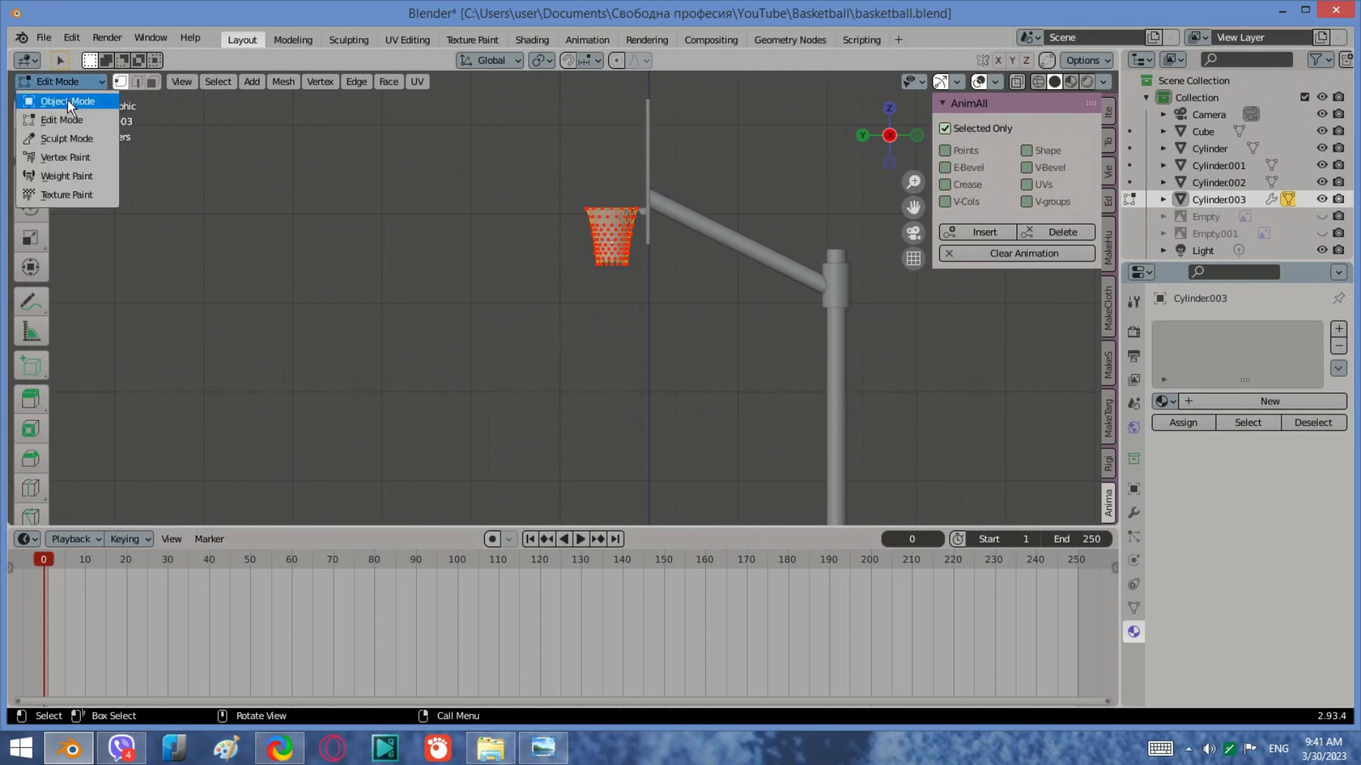
left_click(66, 99)
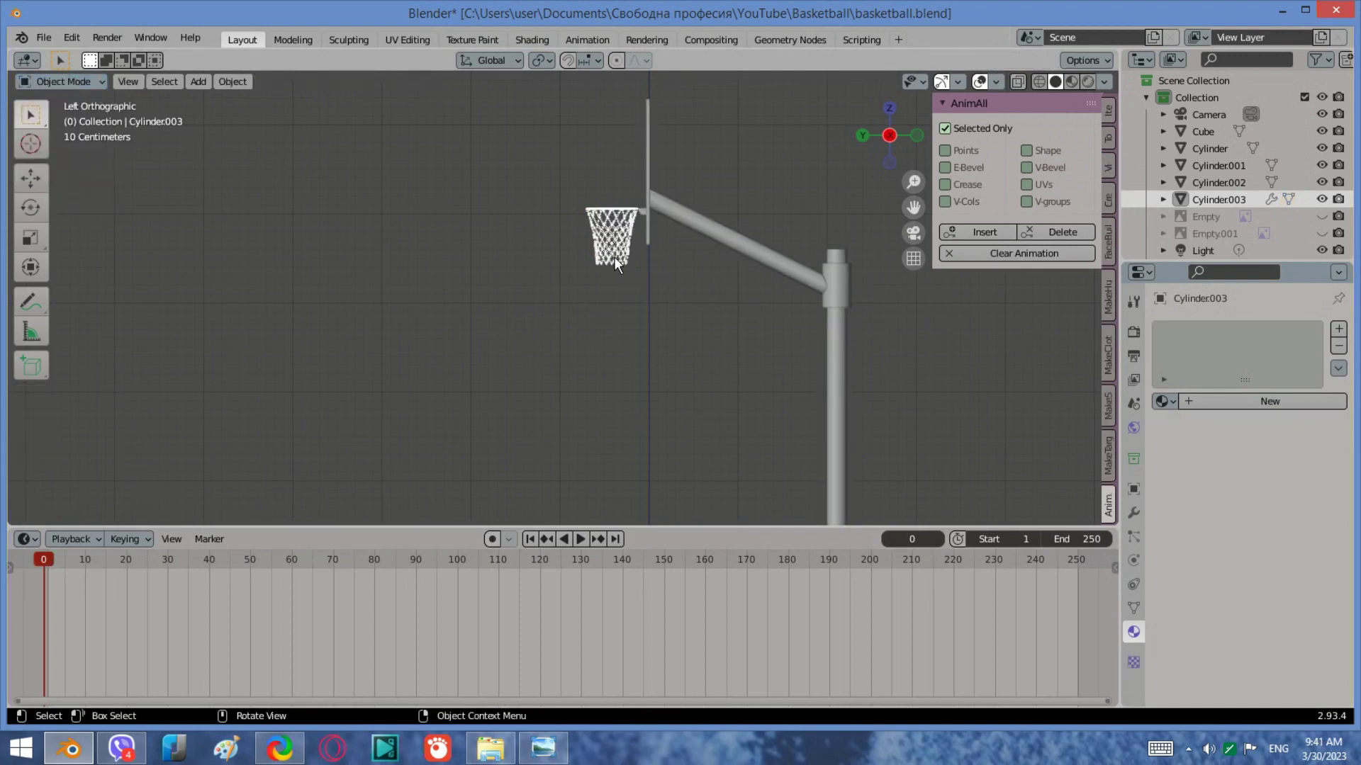
Step: Play the animation to watch the ball pass through the net, and stop at frame 80
left_click(580, 538)
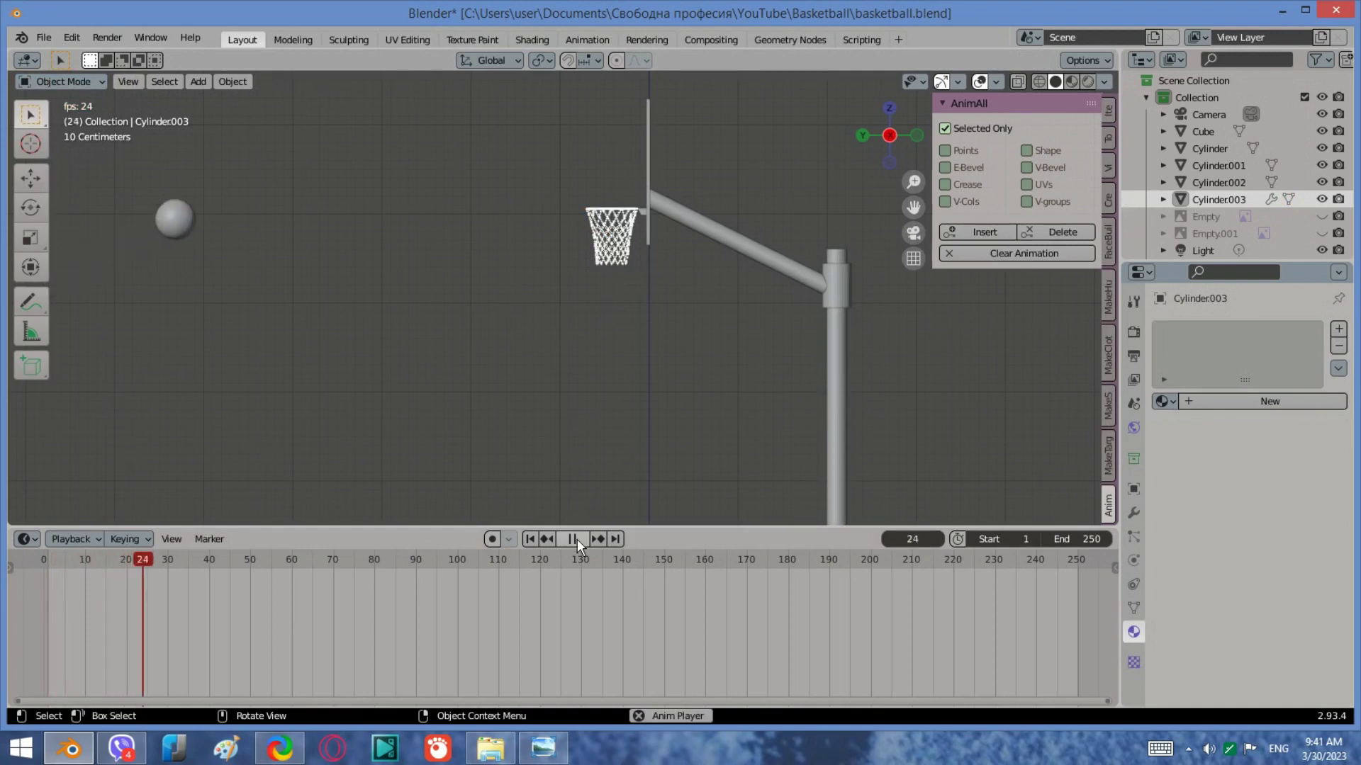
left_click(576, 540)
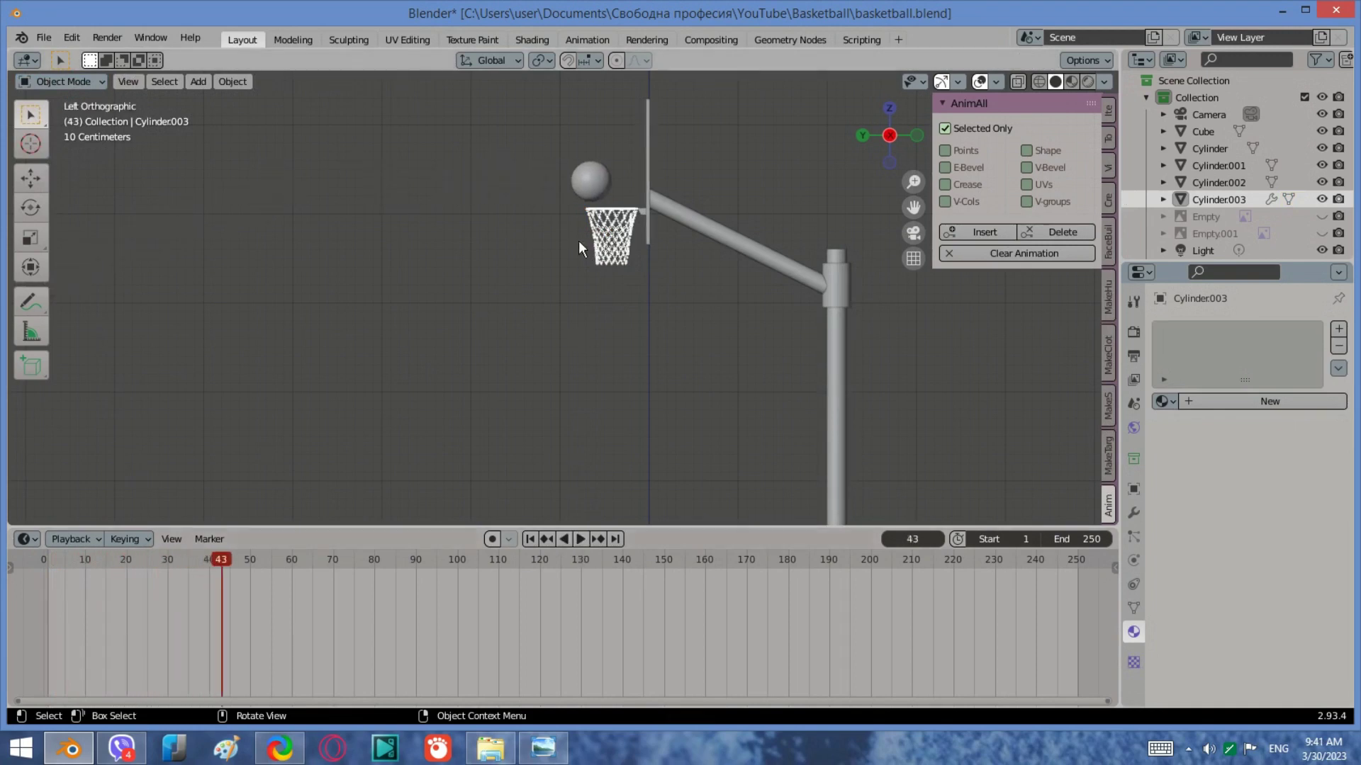
left_click(579, 538)
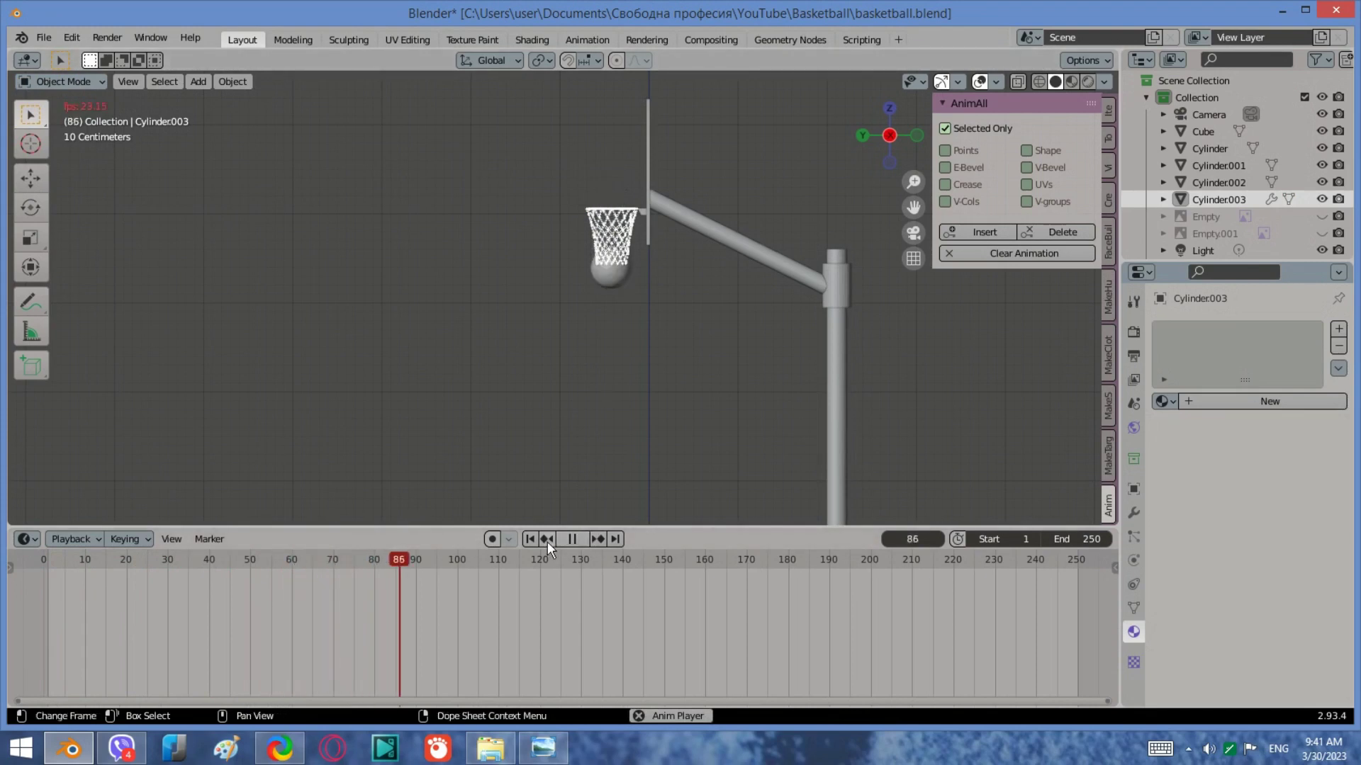
left_click_drag(496, 568, 375, 582)
key("space")
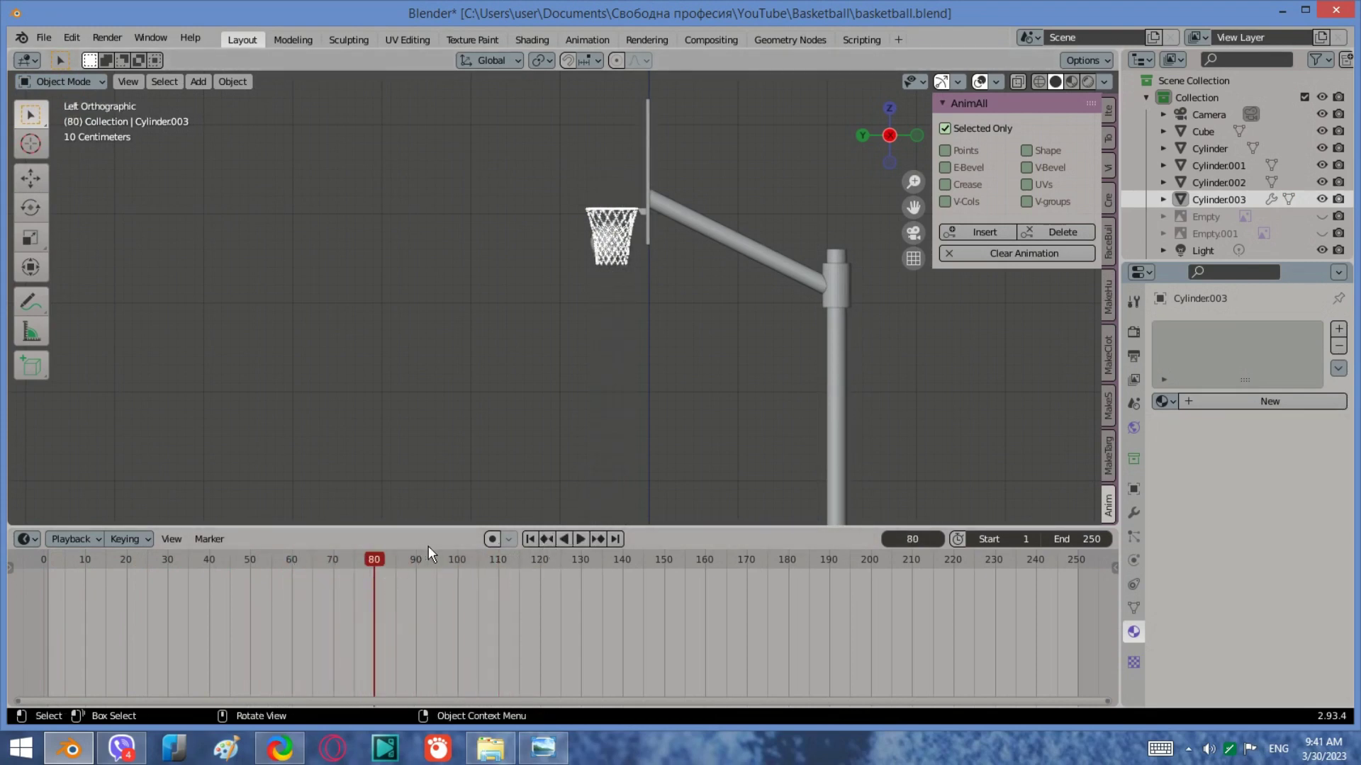
Step: Step backward through the frames to frame 54 to find where the ball enters the net
key("Left")
key("Left")
key("Left")
key("Left")
key("Left")
key("Left")
key("Left")
key("Left")
key("Left")
key("Left")
key("Left")
key("Left")
key("Left")
key("Left")
key("Left")
key("Left")
key("Left")
key("Left")
key("Left")
key("Left")
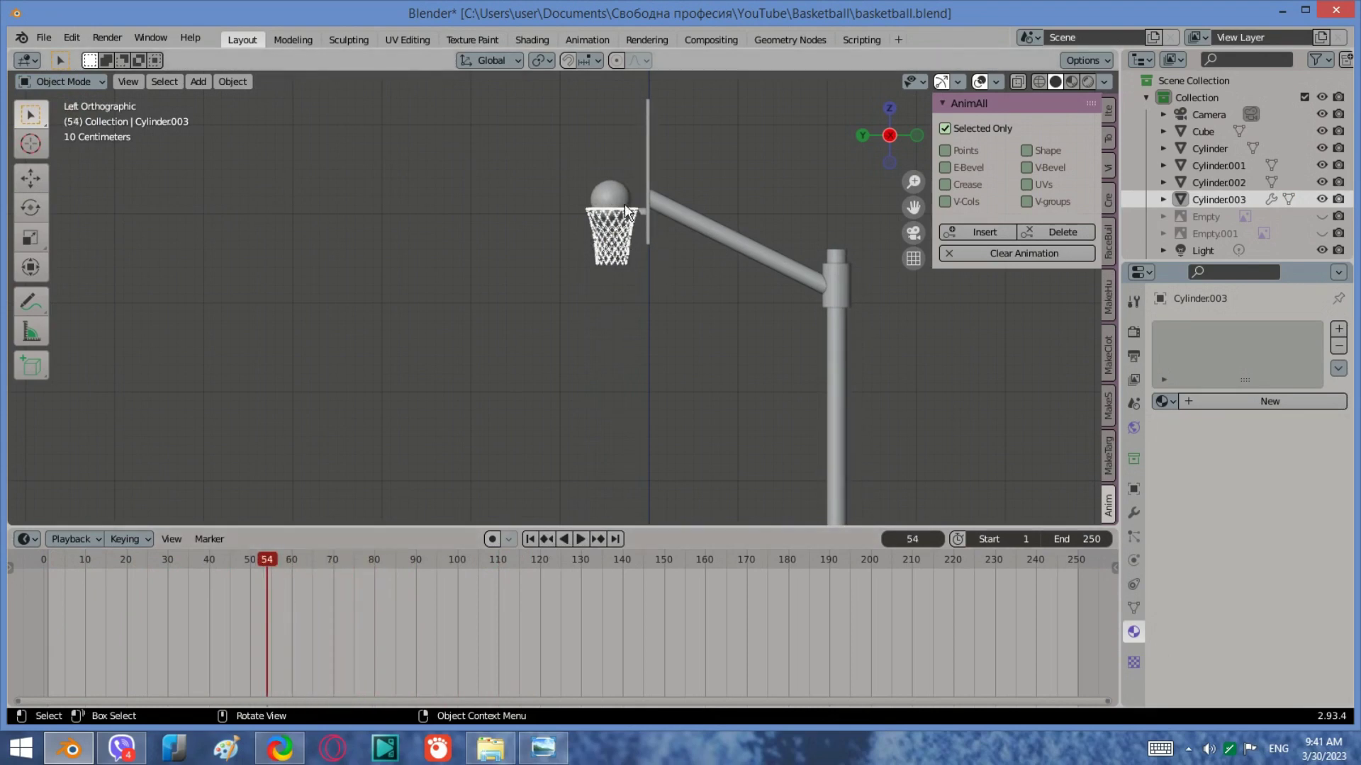
Step: Enter Edit Mode on the net, deselect all its vertices and go to frame 0
scroll(623, 204, "up", 4)
key("Tab")
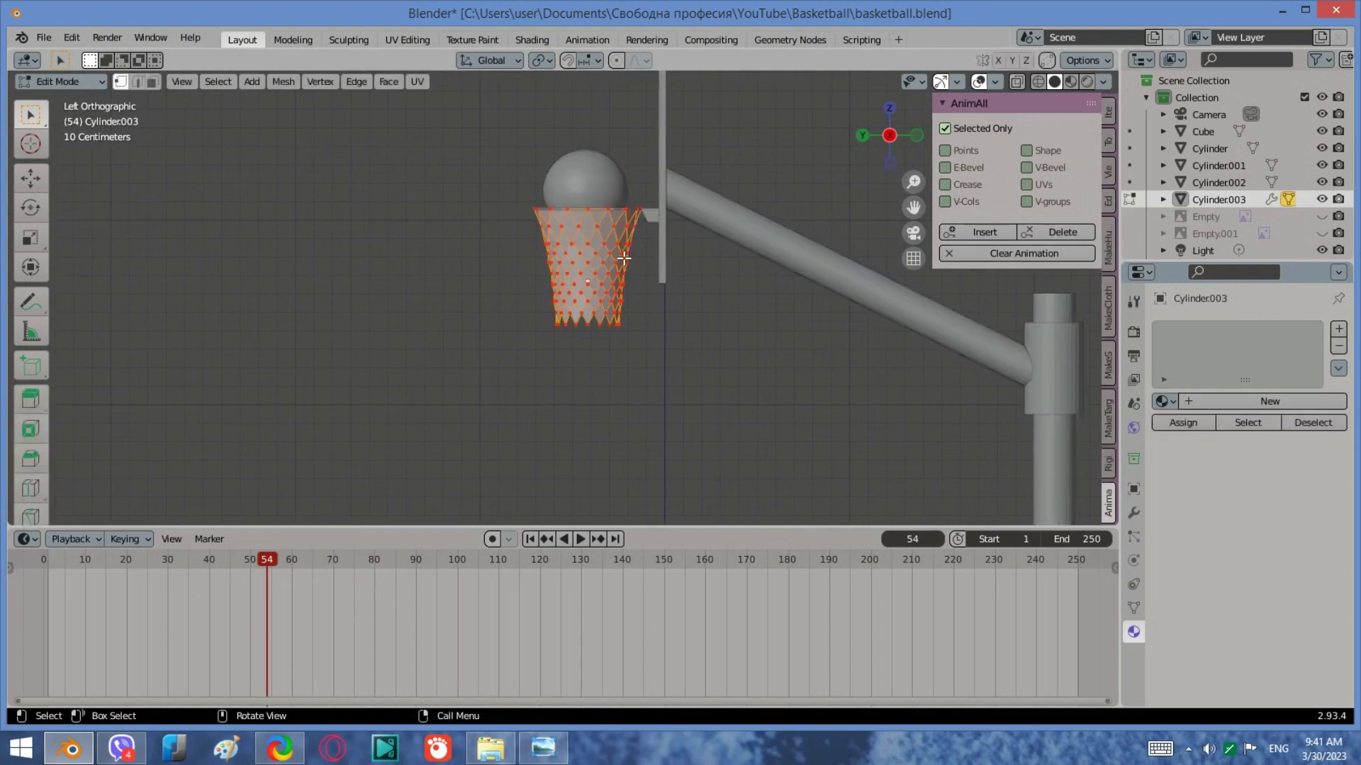
key("alt+a")
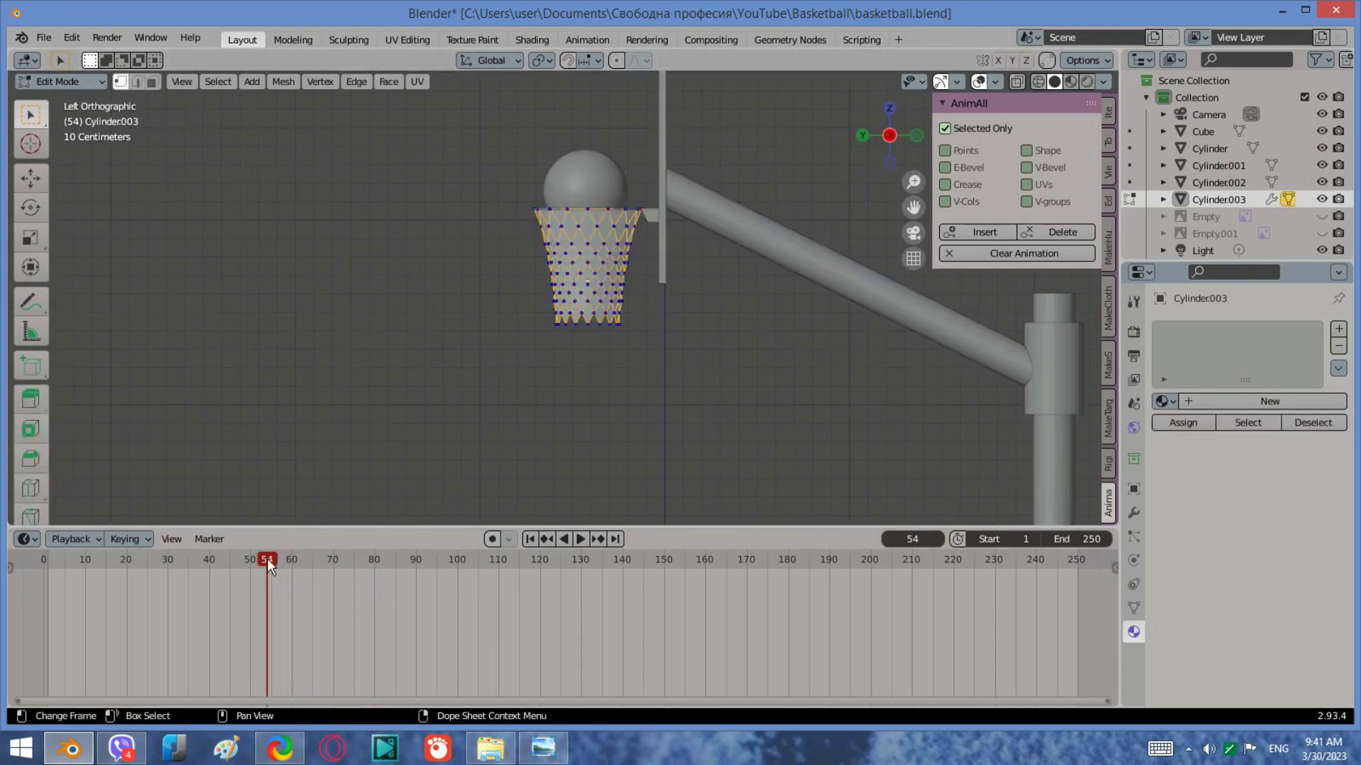
left_click_drag(267, 561, 43, 563)
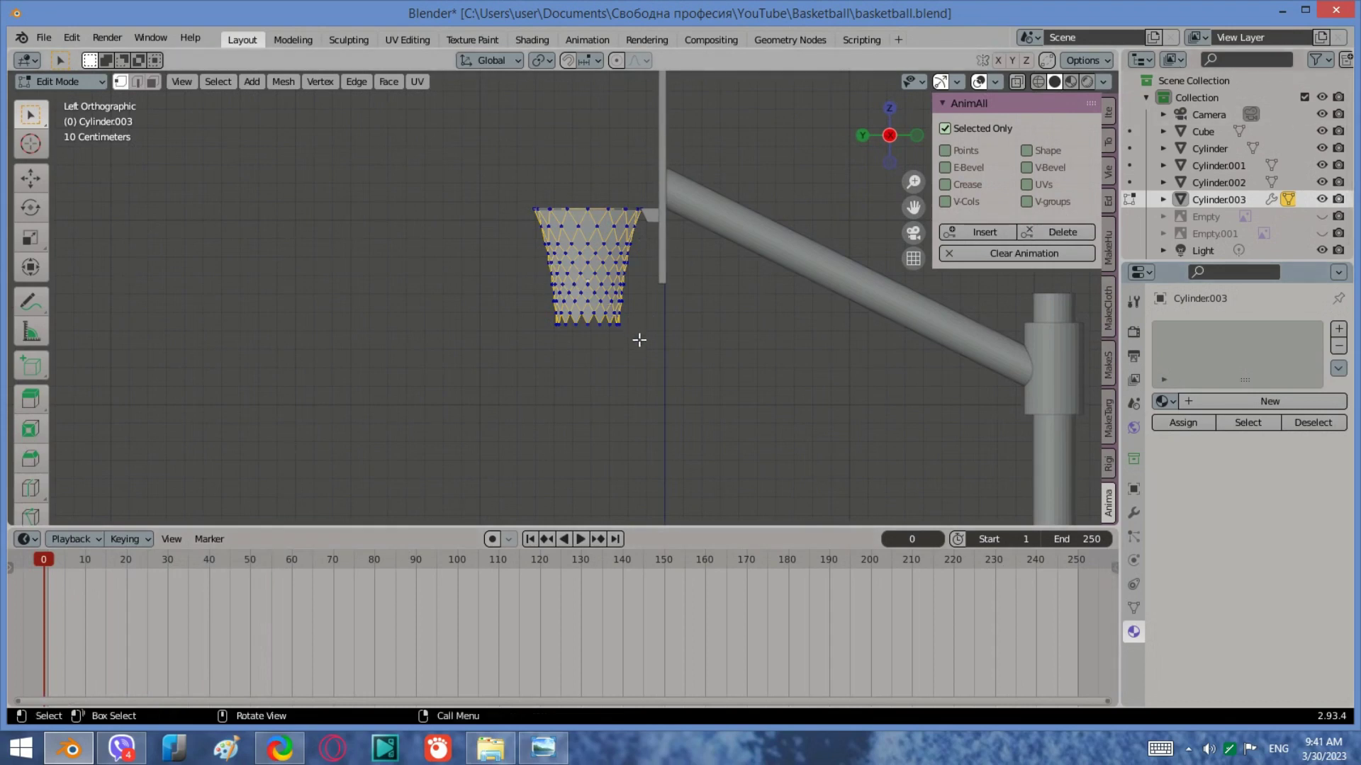
Step: In wireframe shading, select all net vertices below the top rows and insert an AnimAll Points keyframe at frame 0
left_click_drag(639, 334, 517, 236)
left_click(1038, 81)
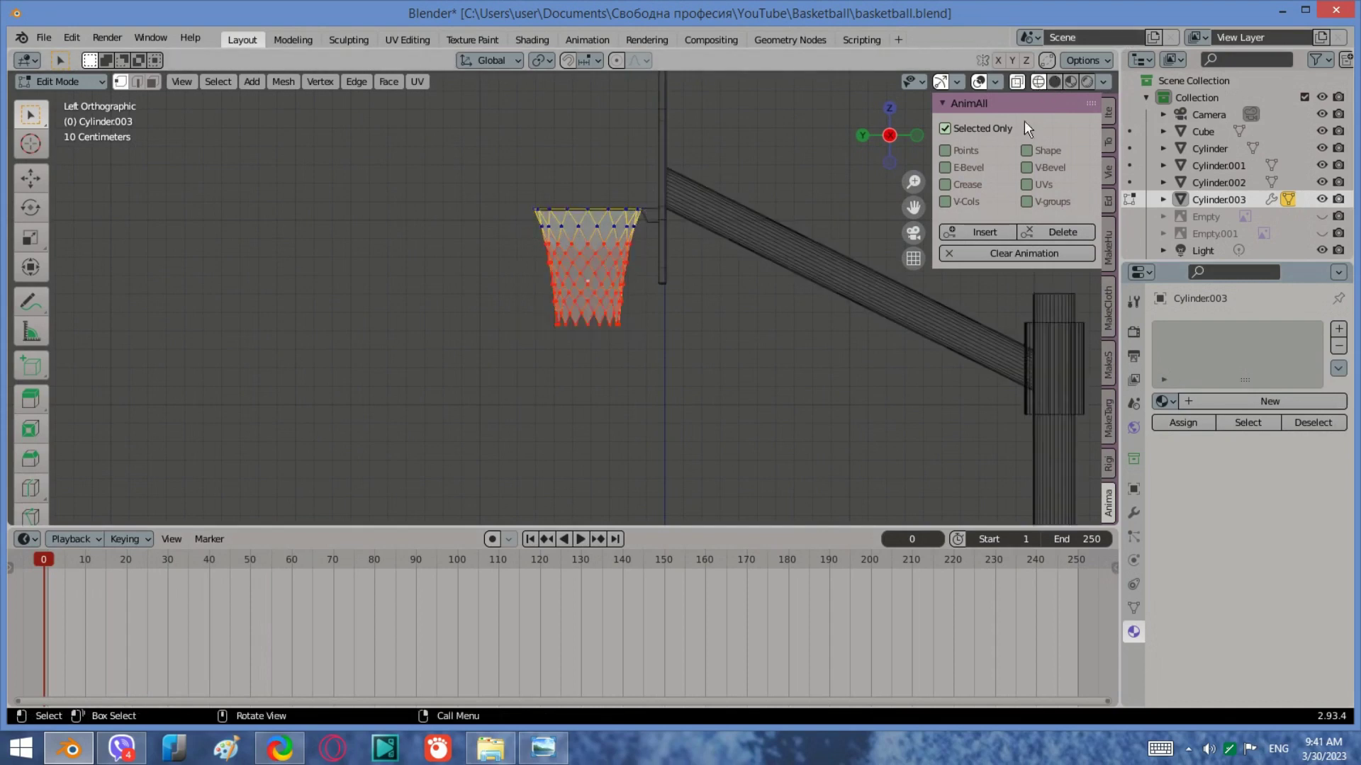
left_click_drag(671, 341, 517, 206)
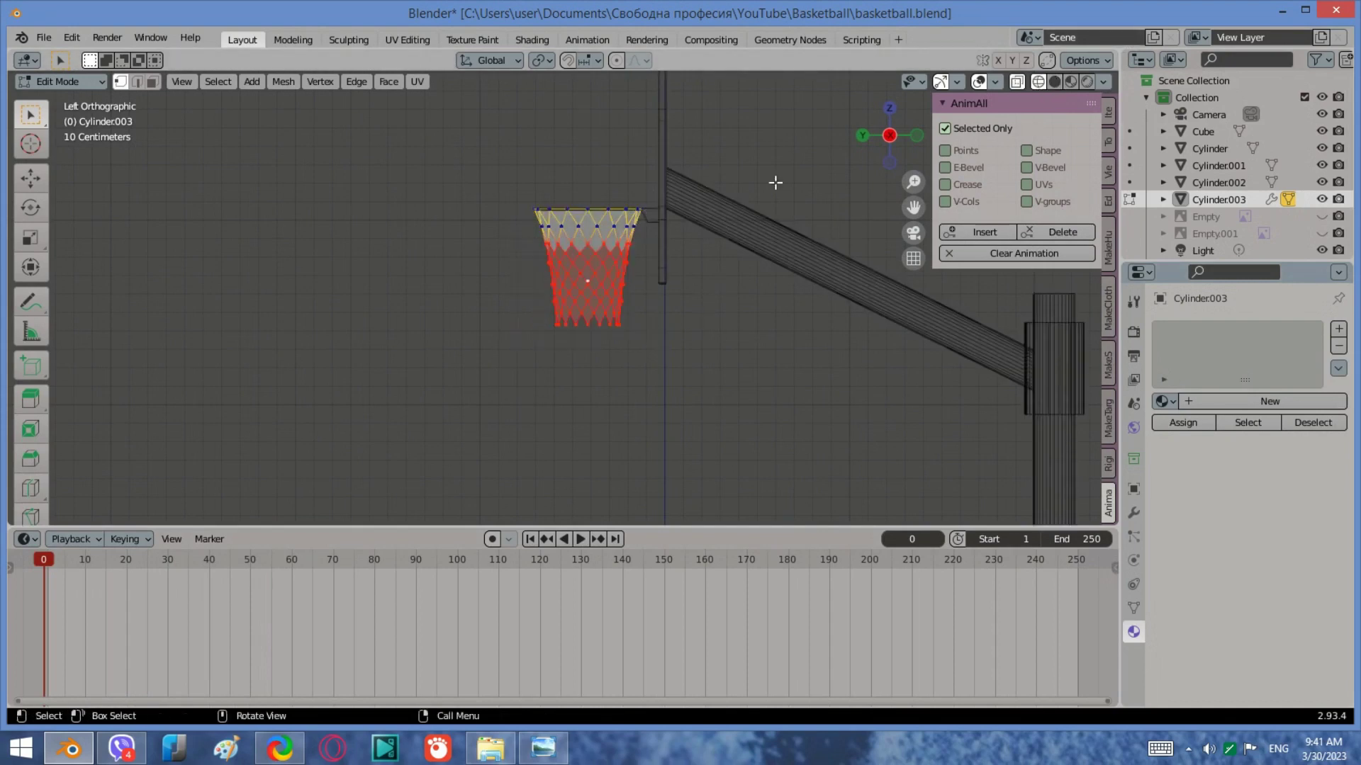
left_click(953, 150)
left_click(947, 234)
Step: Advance the animation to frame 55 and insert an AnimAll Points keyframe for the selected net vertices
left_click(580, 539)
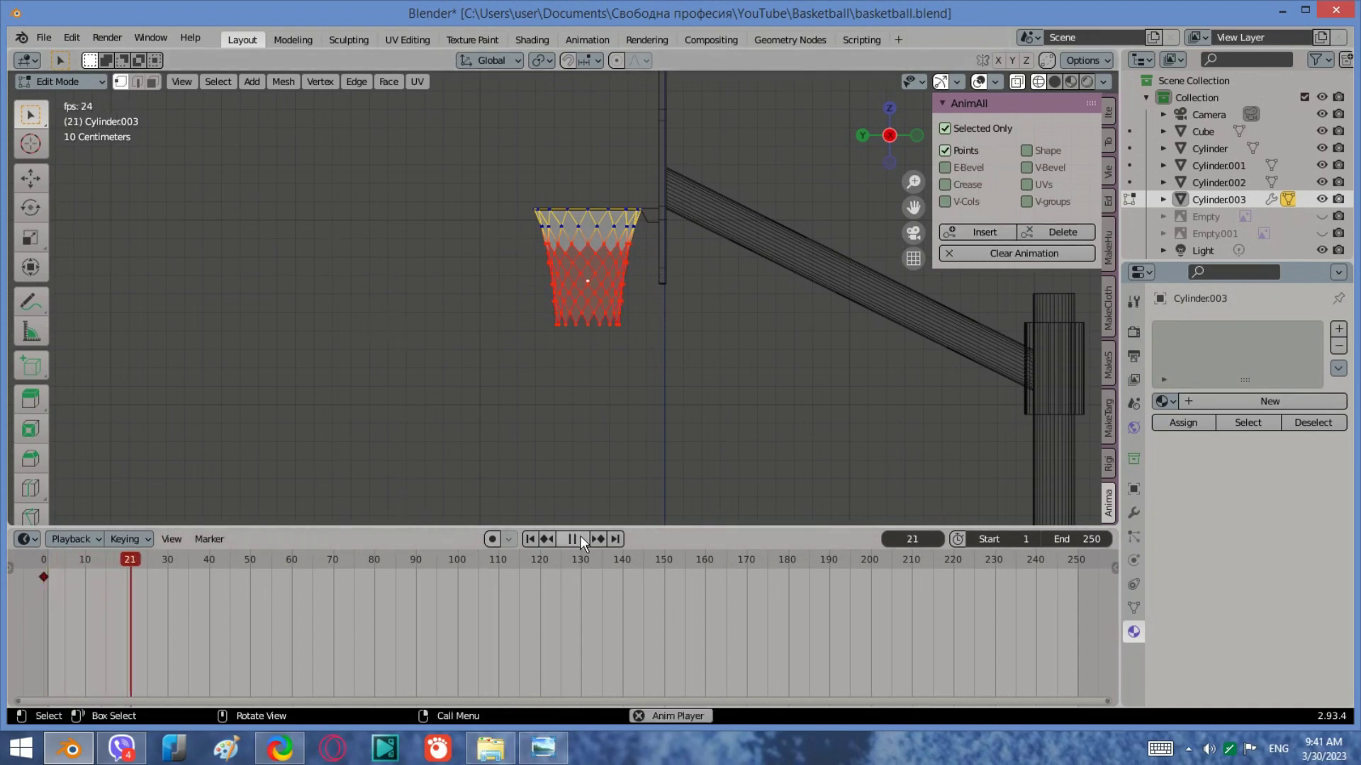
left_click(580, 540)
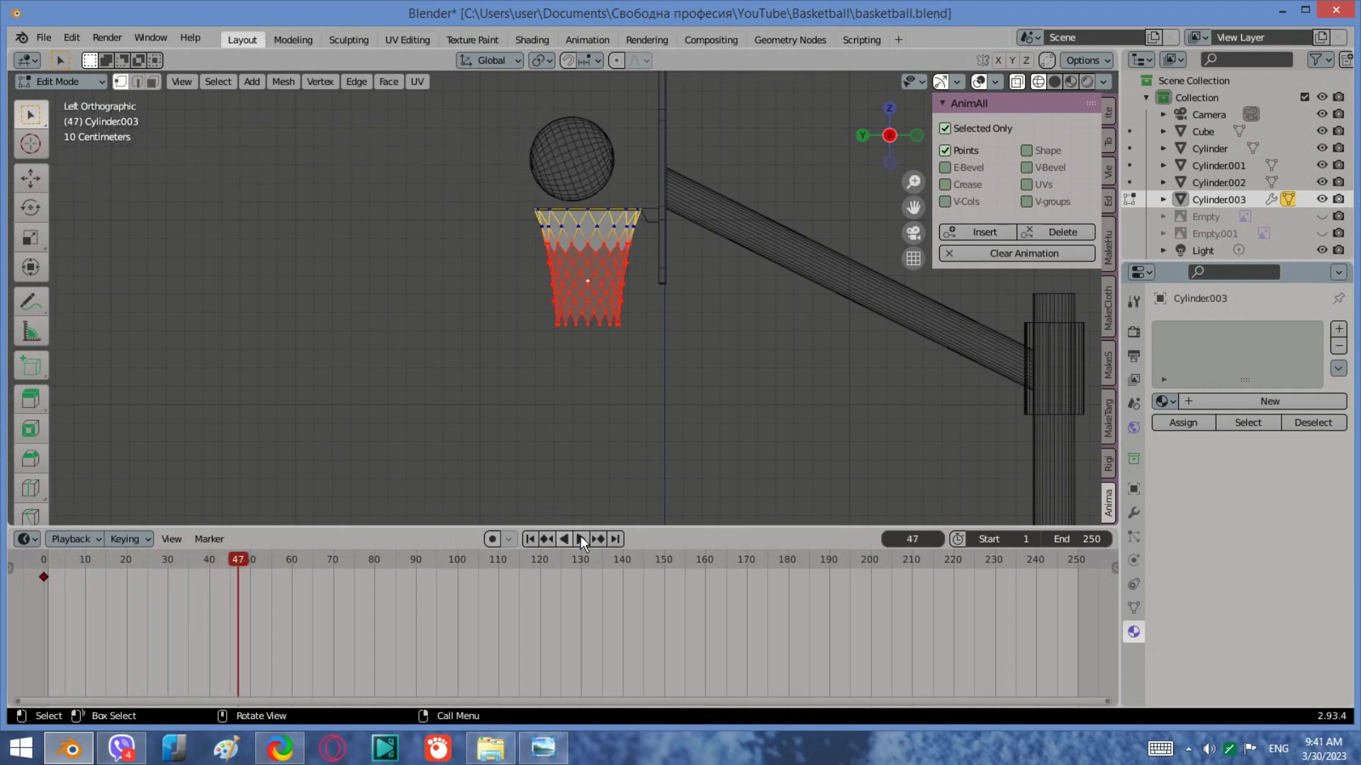
left_click(580, 539)
left_click(580, 539)
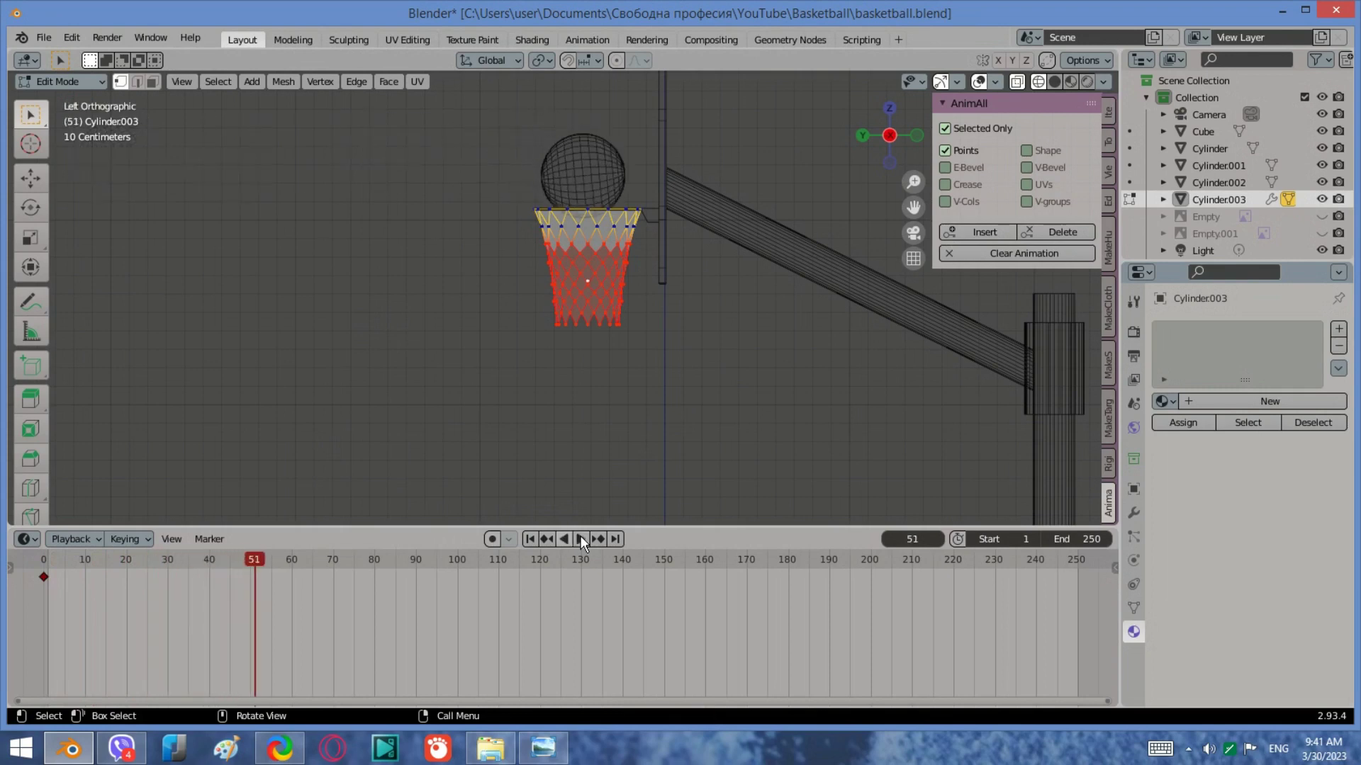
left_click(581, 539)
left_click(580, 539)
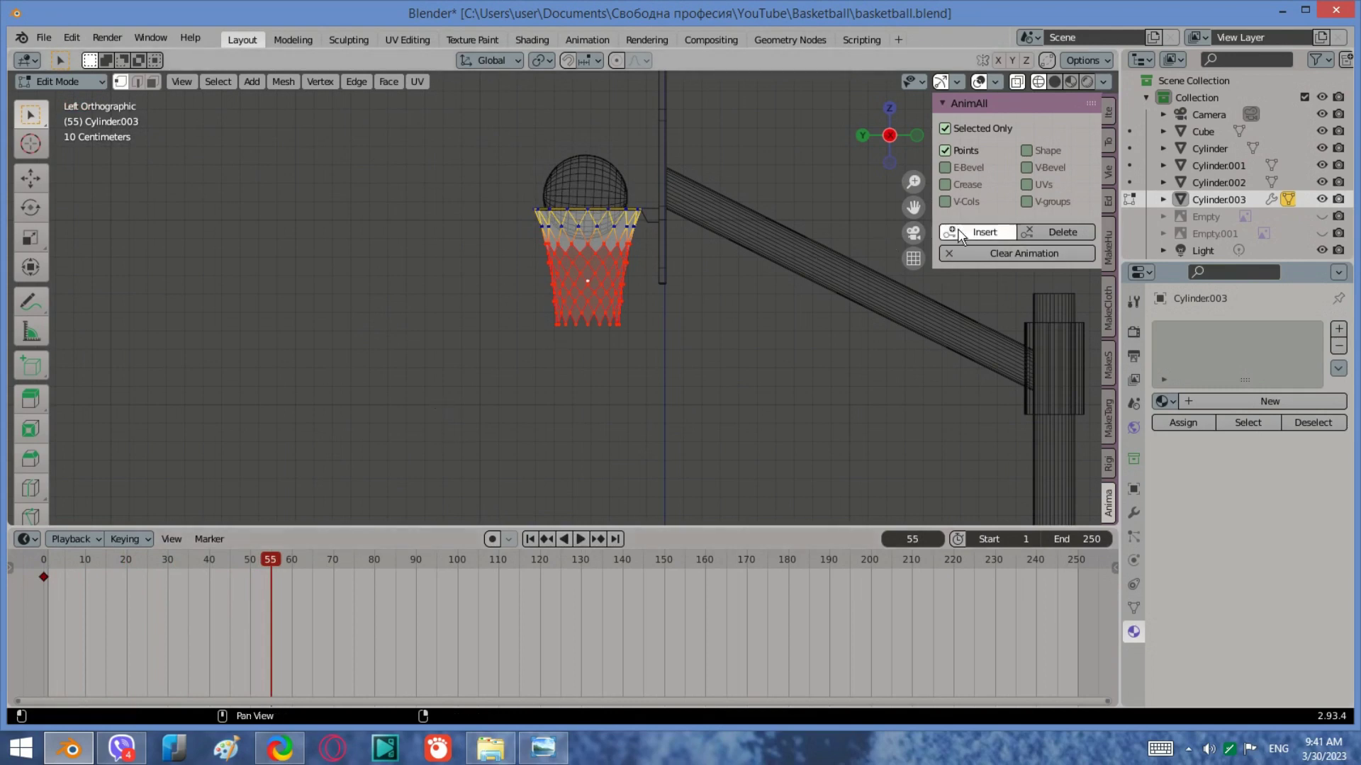
left_click(1006, 232)
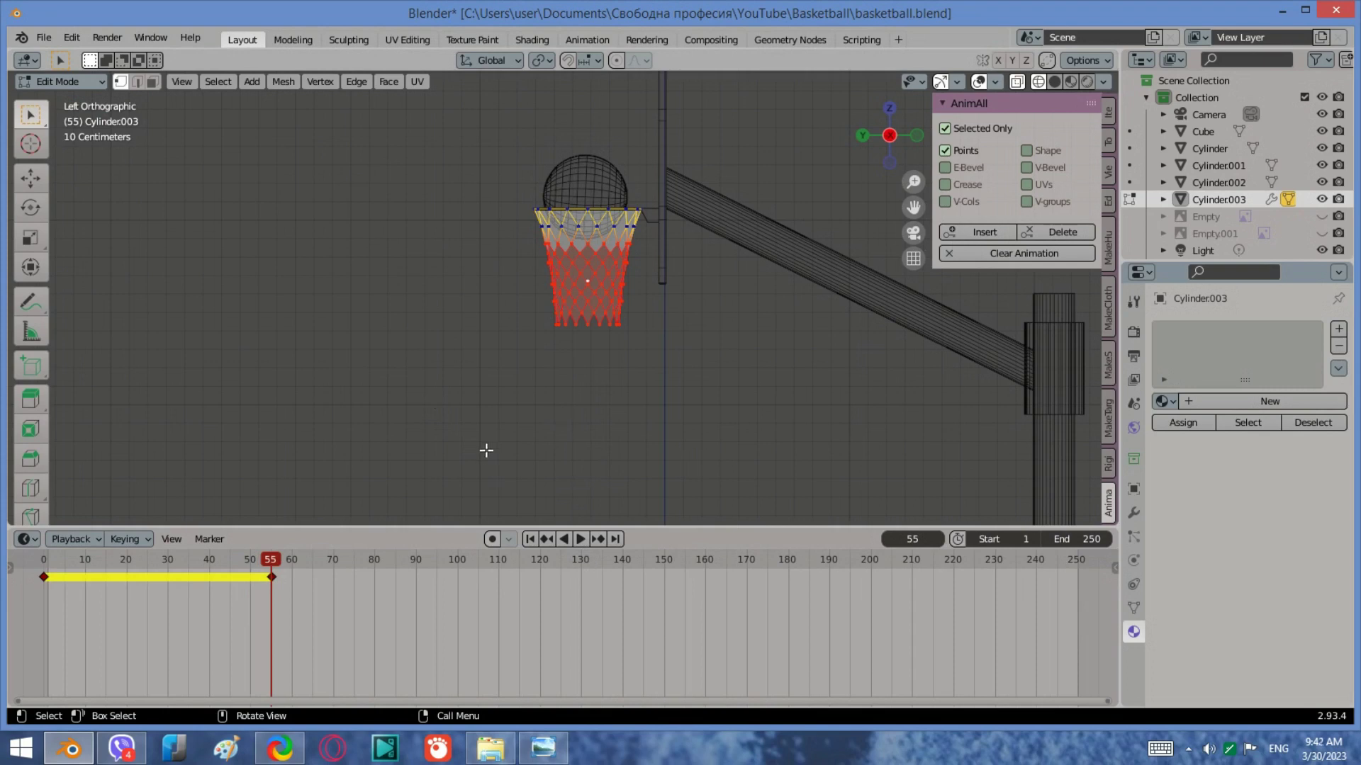
Step: At frame 63, select the third row of net vertices from the rim and scale it up by about 1.03
key("space")
scroll(582, 320, "up", 4)
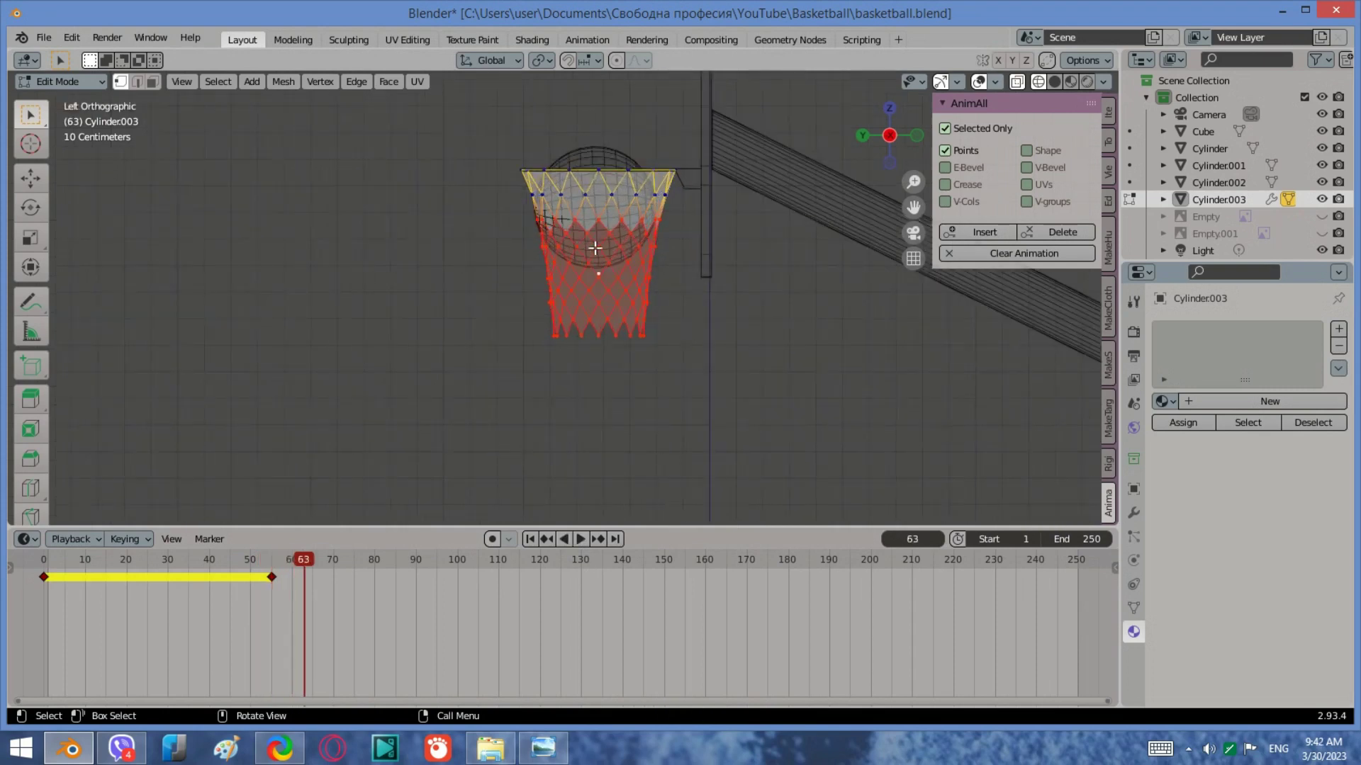
left_click(712, 194)
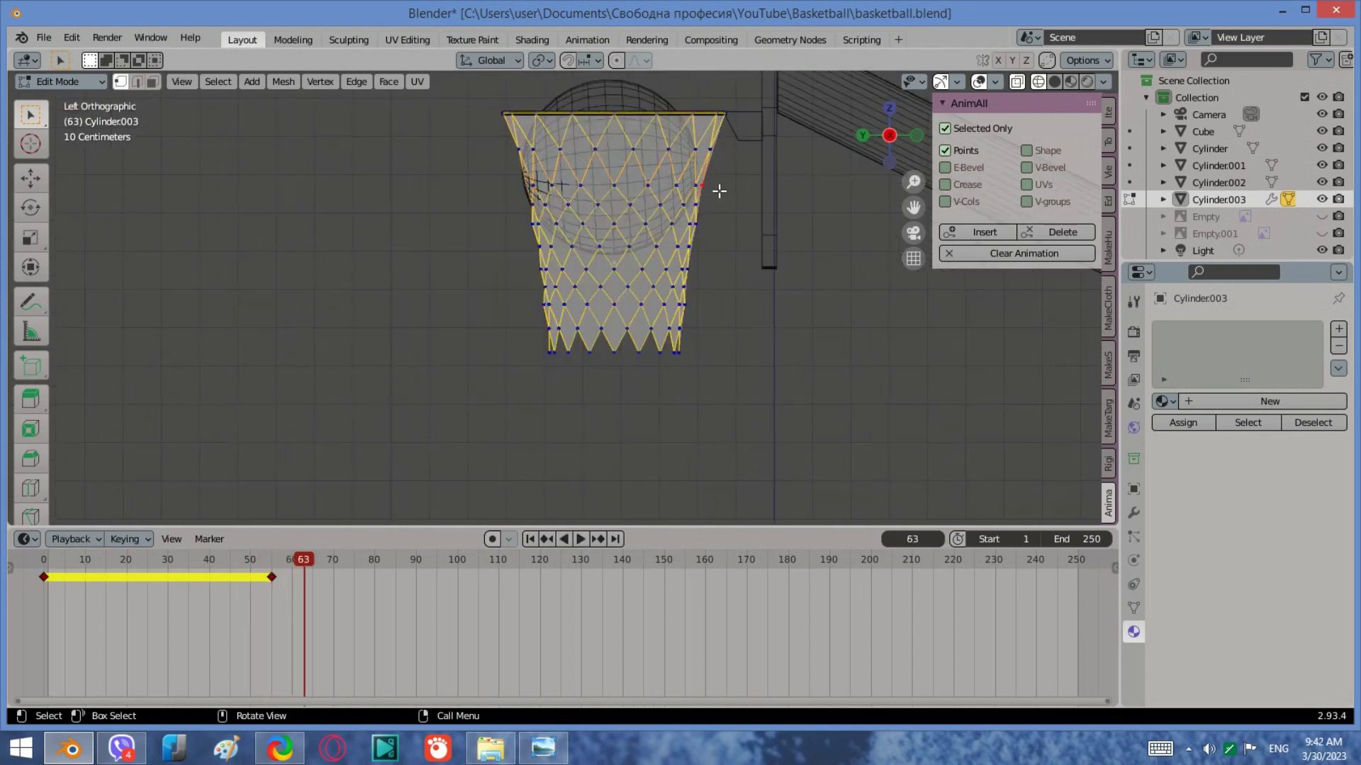
left_click(627, 189, "alt")
key("s")
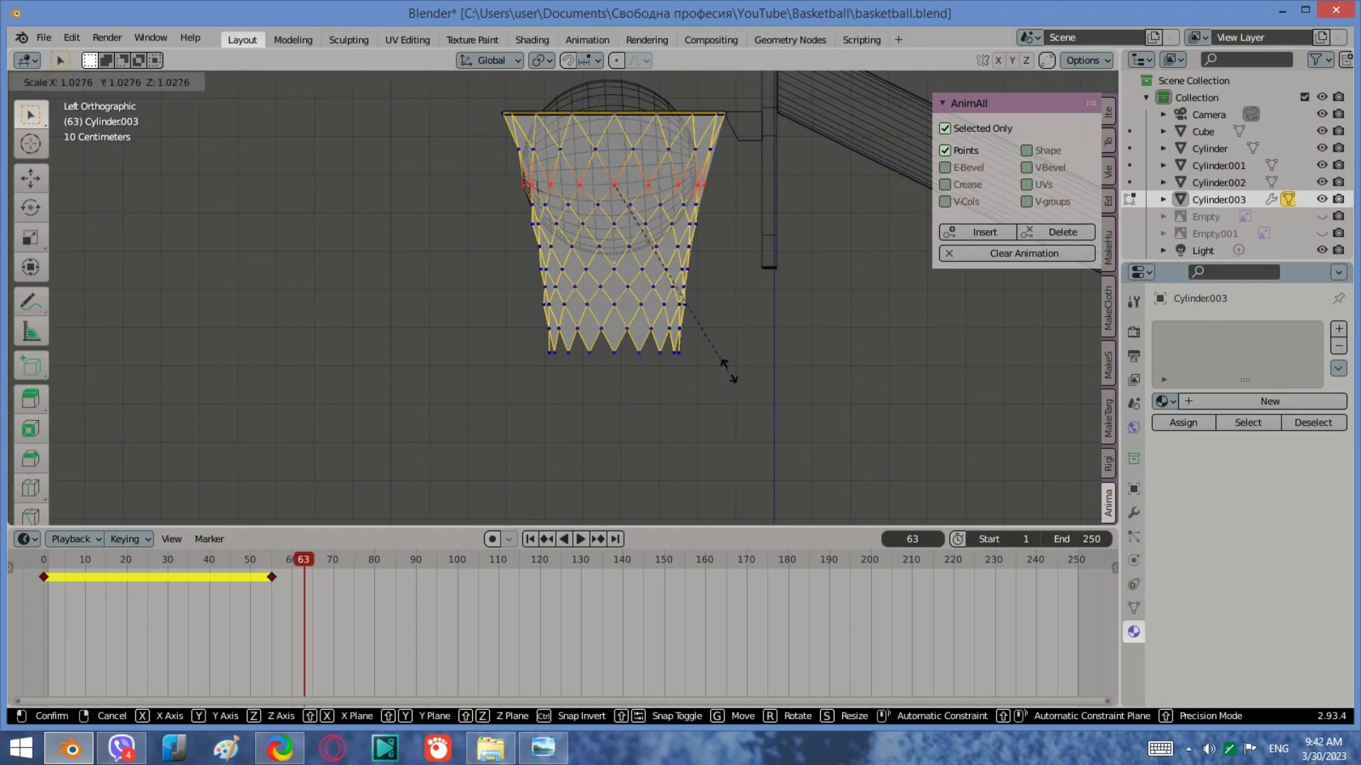
left_click(735, 370)
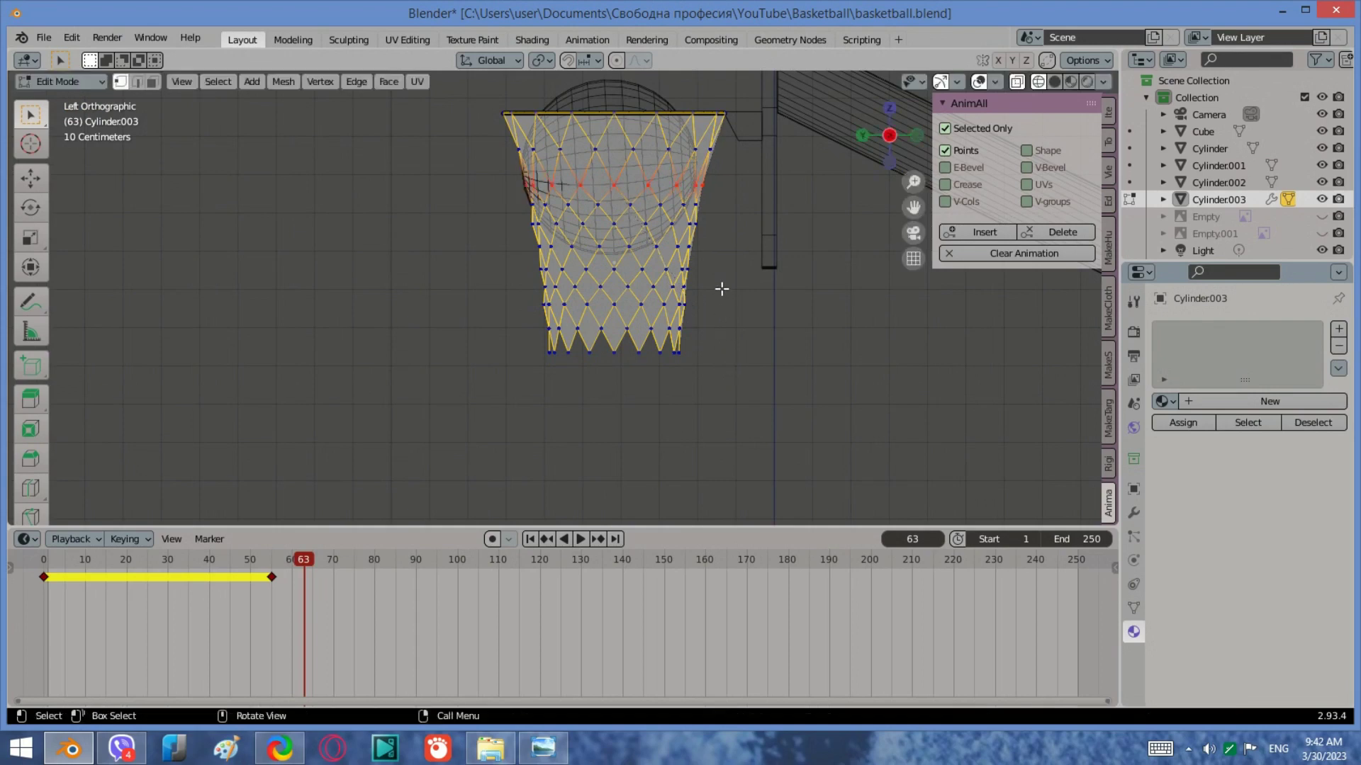
Step: Widen the net around the ball by scaling its middle vertex rows about 1.08 and the row just below them 1.055
left_click_drag(712, 238, 502, 173)
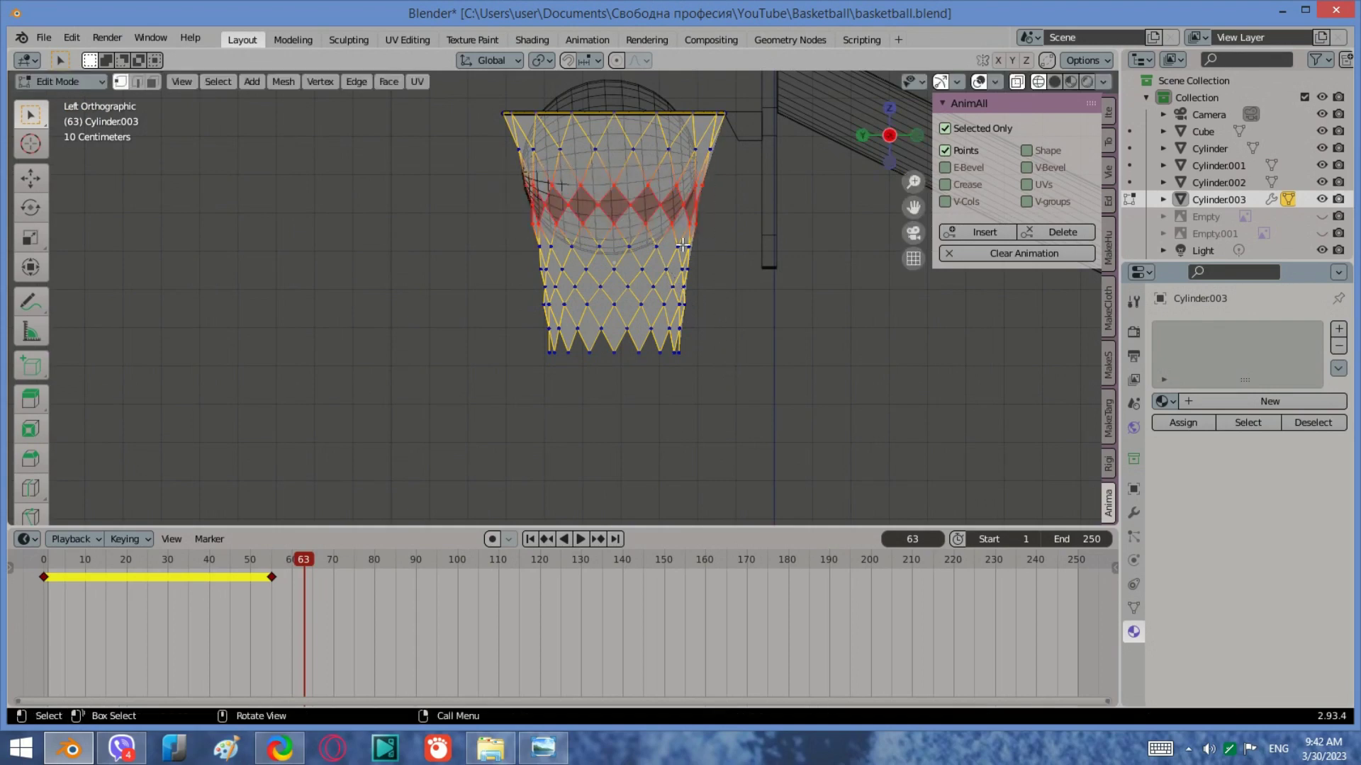
key("s")
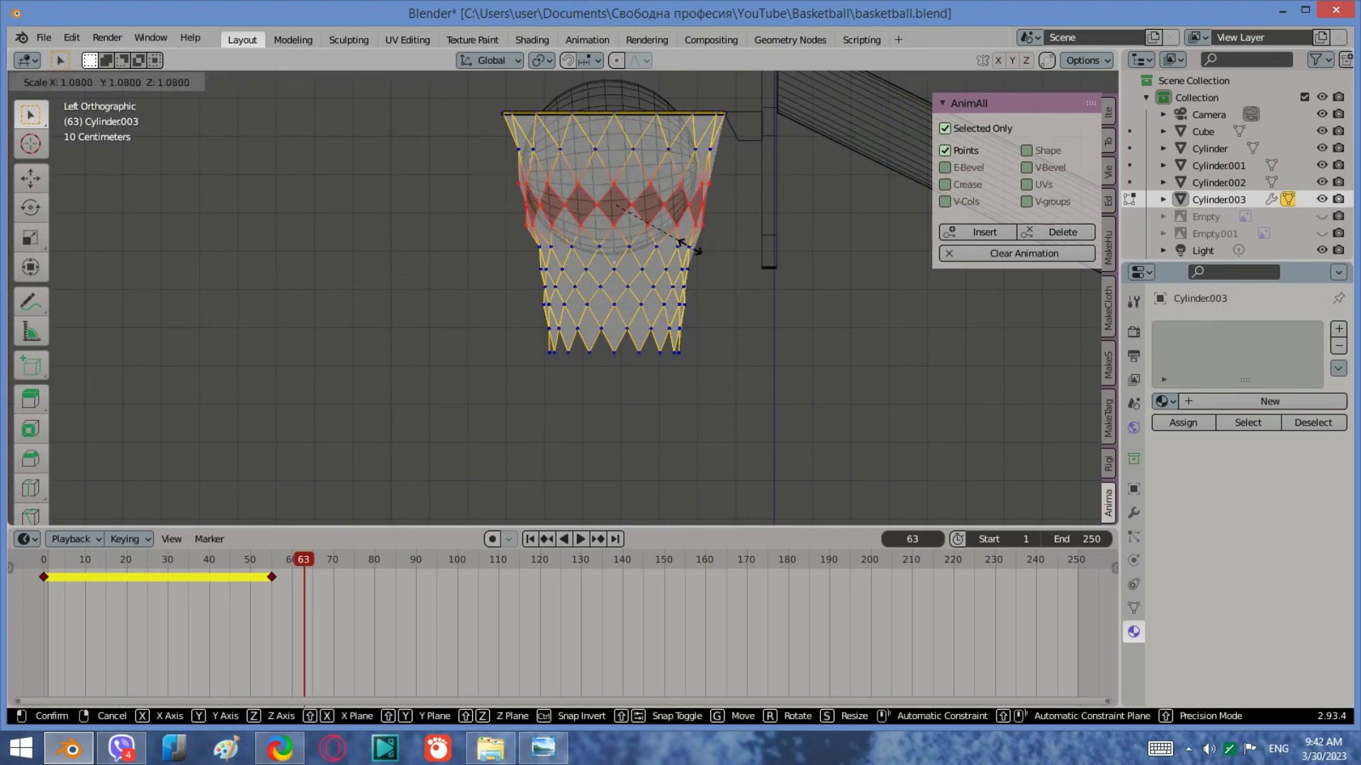
left_click(690, 254)
left_click_drag(703, 261, 523, 236)
key("s")
left_click(738, 265)
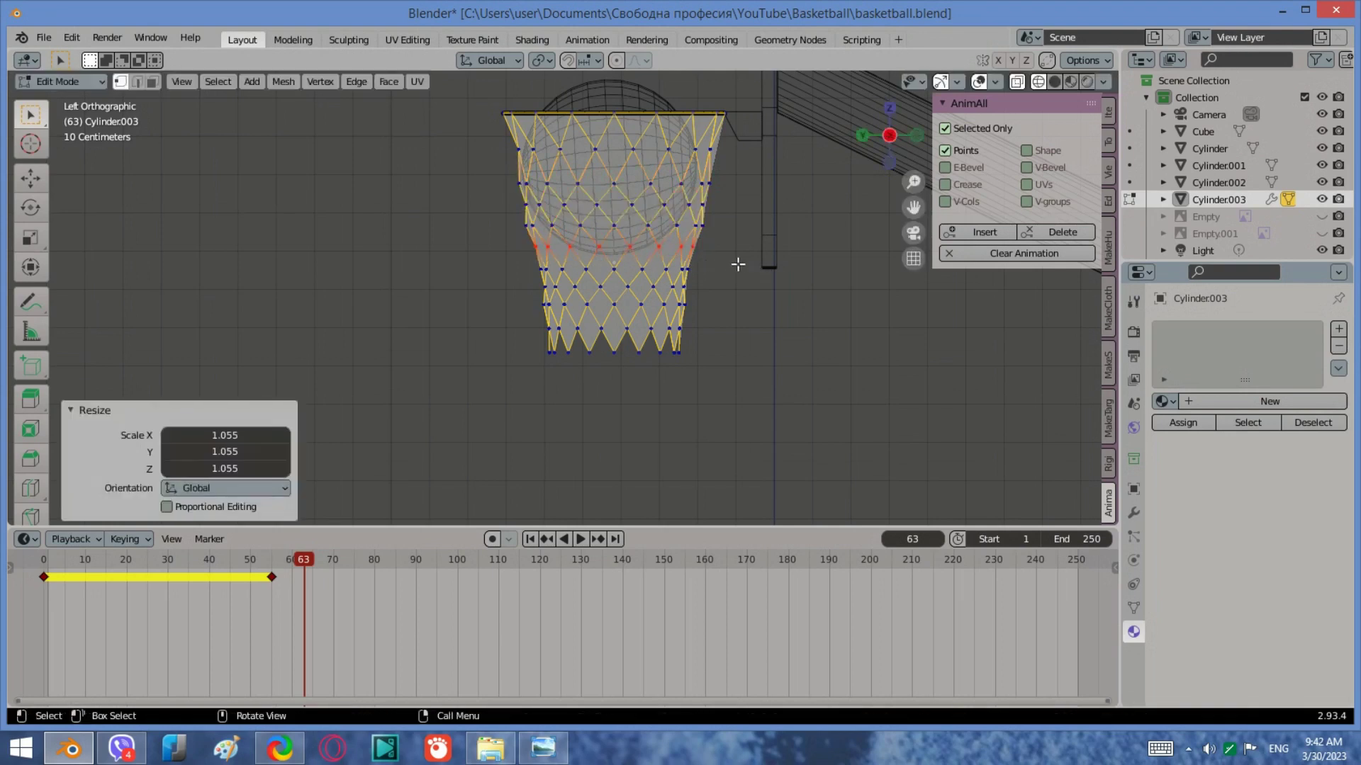
Step: Select the entire net and insert an AnimAll Points keyframe at frame 63
left_click_drag(767, 383, 482, 109)
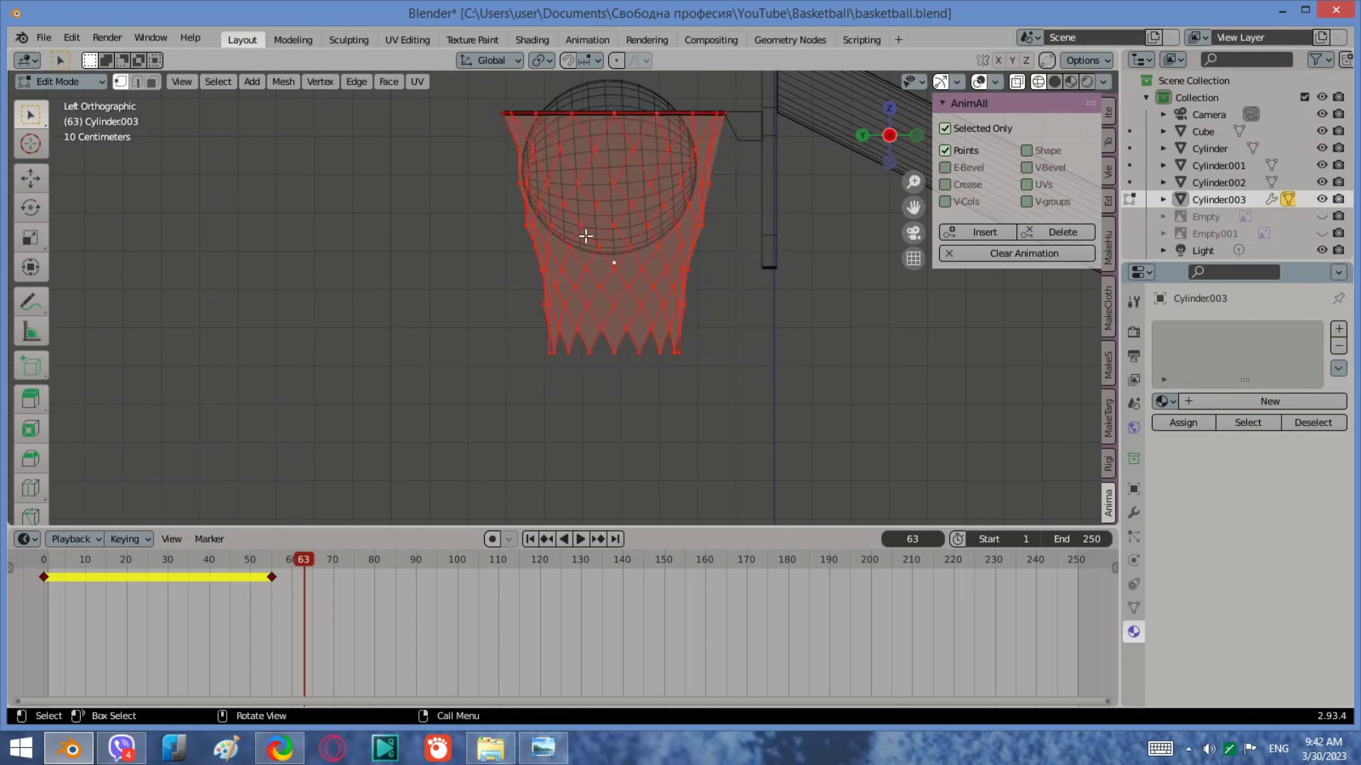
left_click(977, 231)
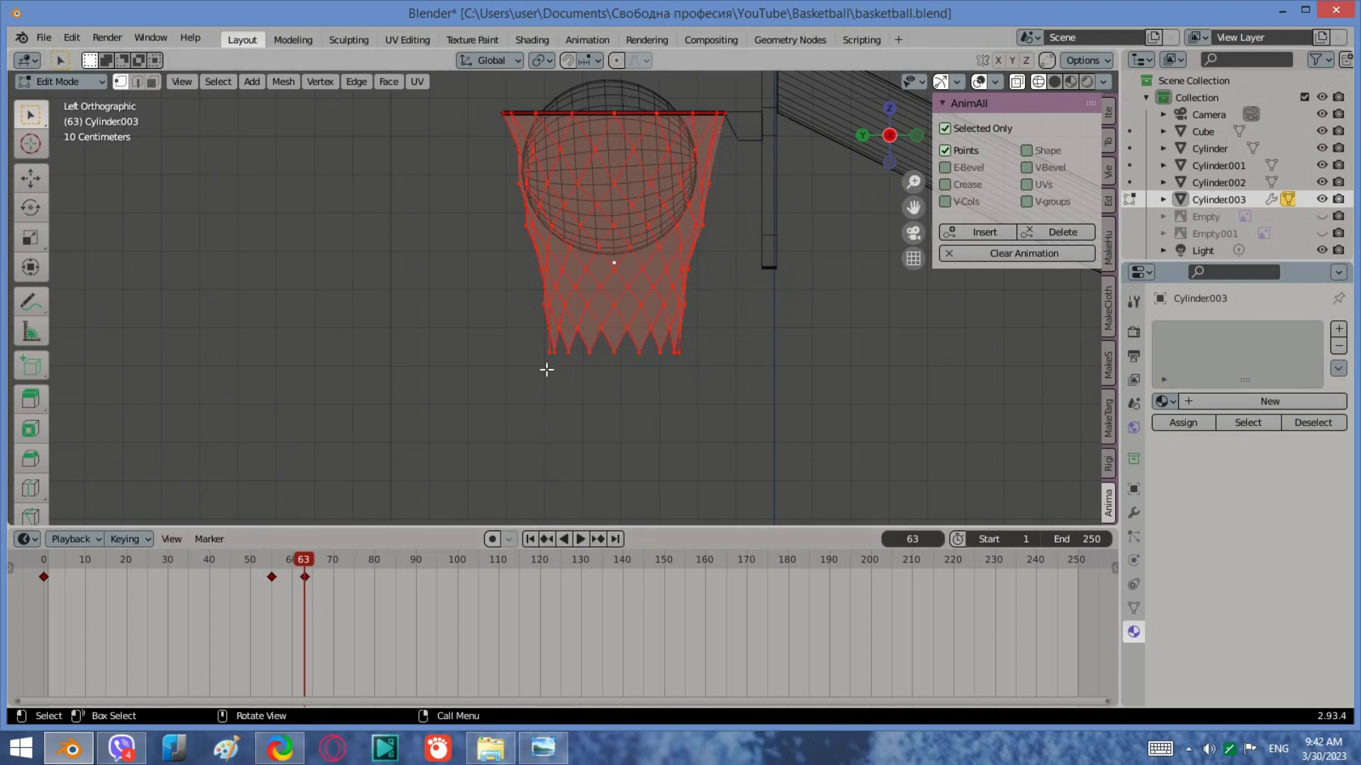
Step: At frame 67, scale the third row of net vertices below the rim by about 1.051
key("space")
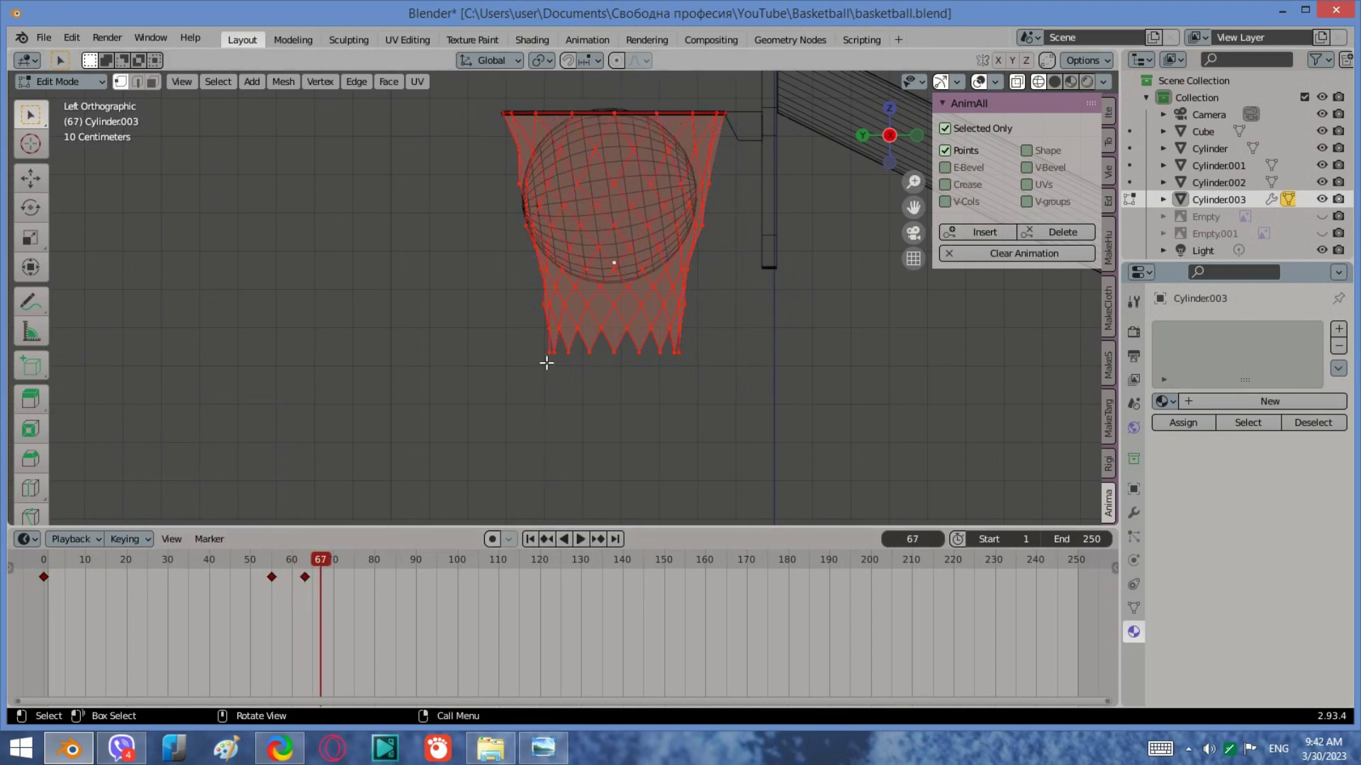
key("alt+a")
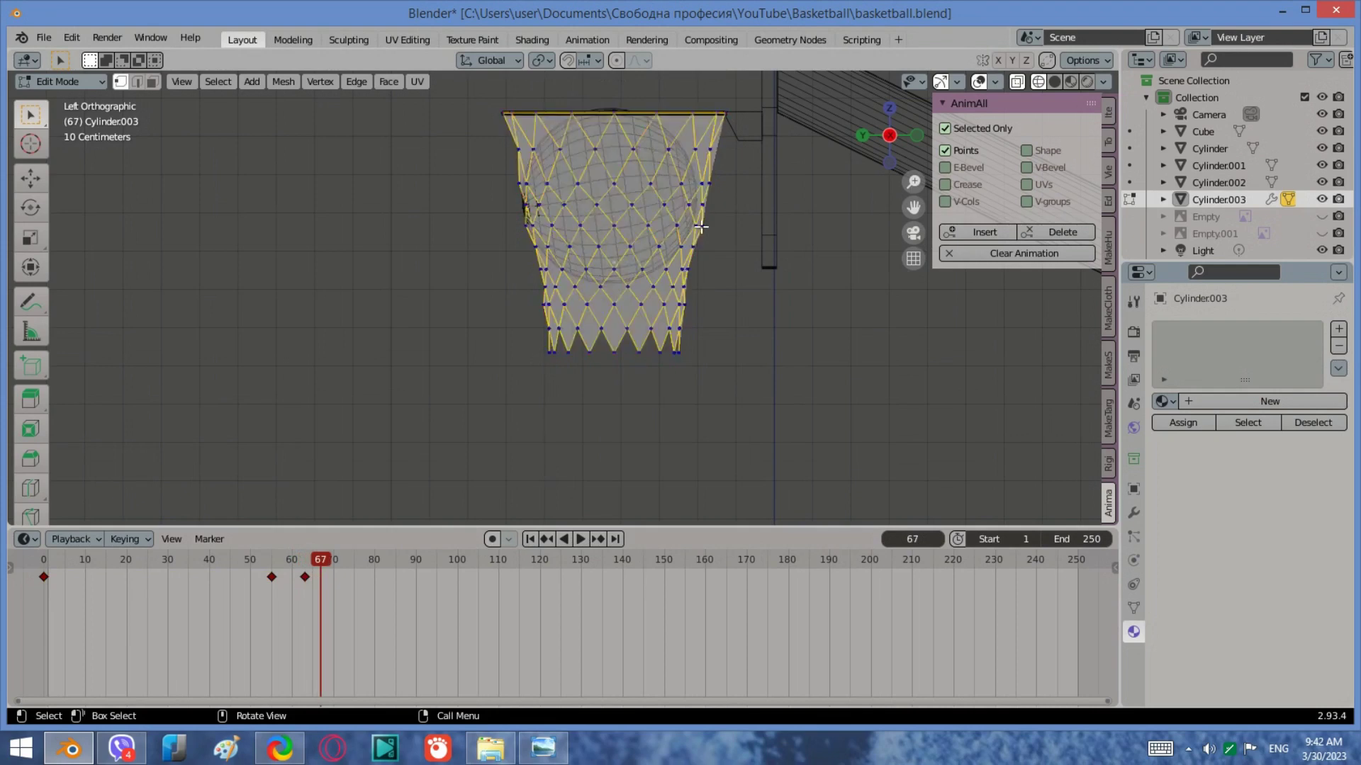
left_click(521, 202, "alt")
key("s")
left_click(755, 217)
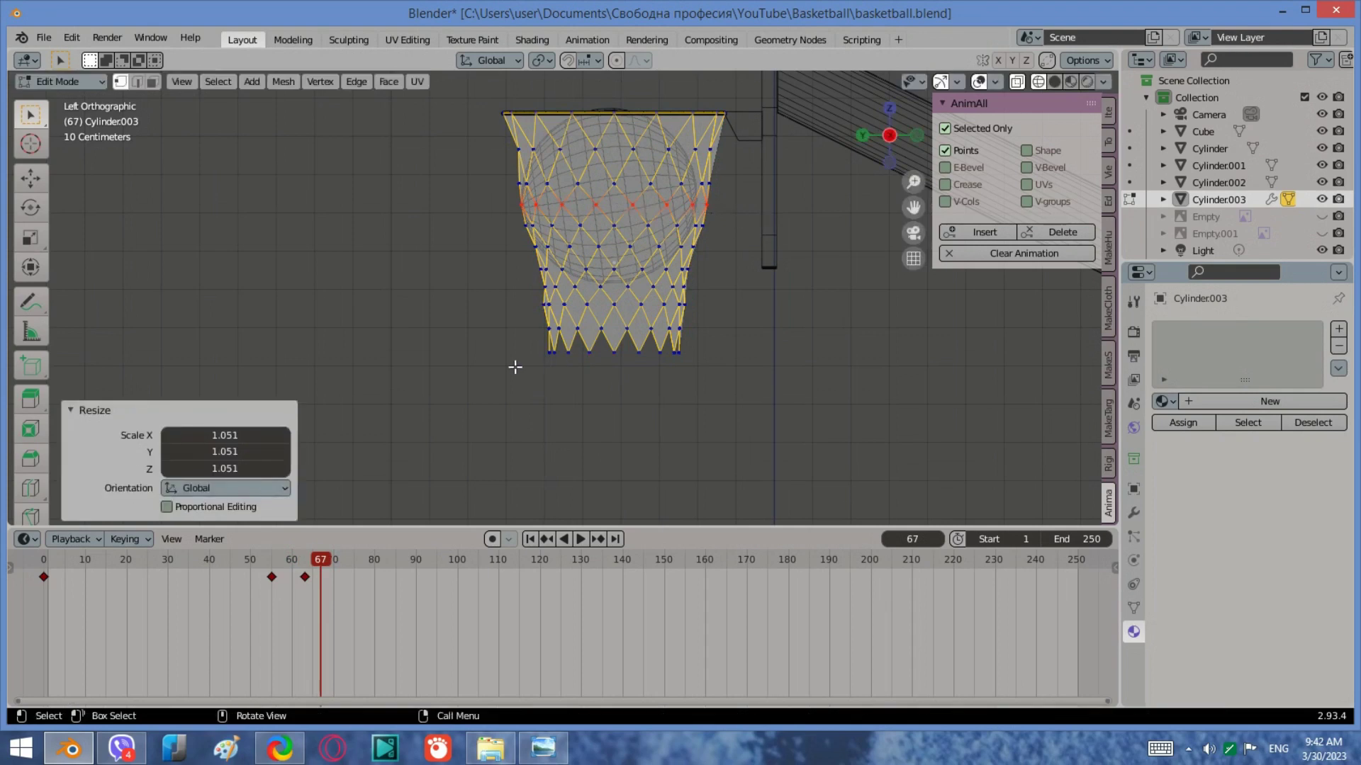
Step: Select the entire net and insert an AnimAll Points keyframe at frame 67
key("i")
key("Escape")
left_click_drag(759, 362, 479, 104)
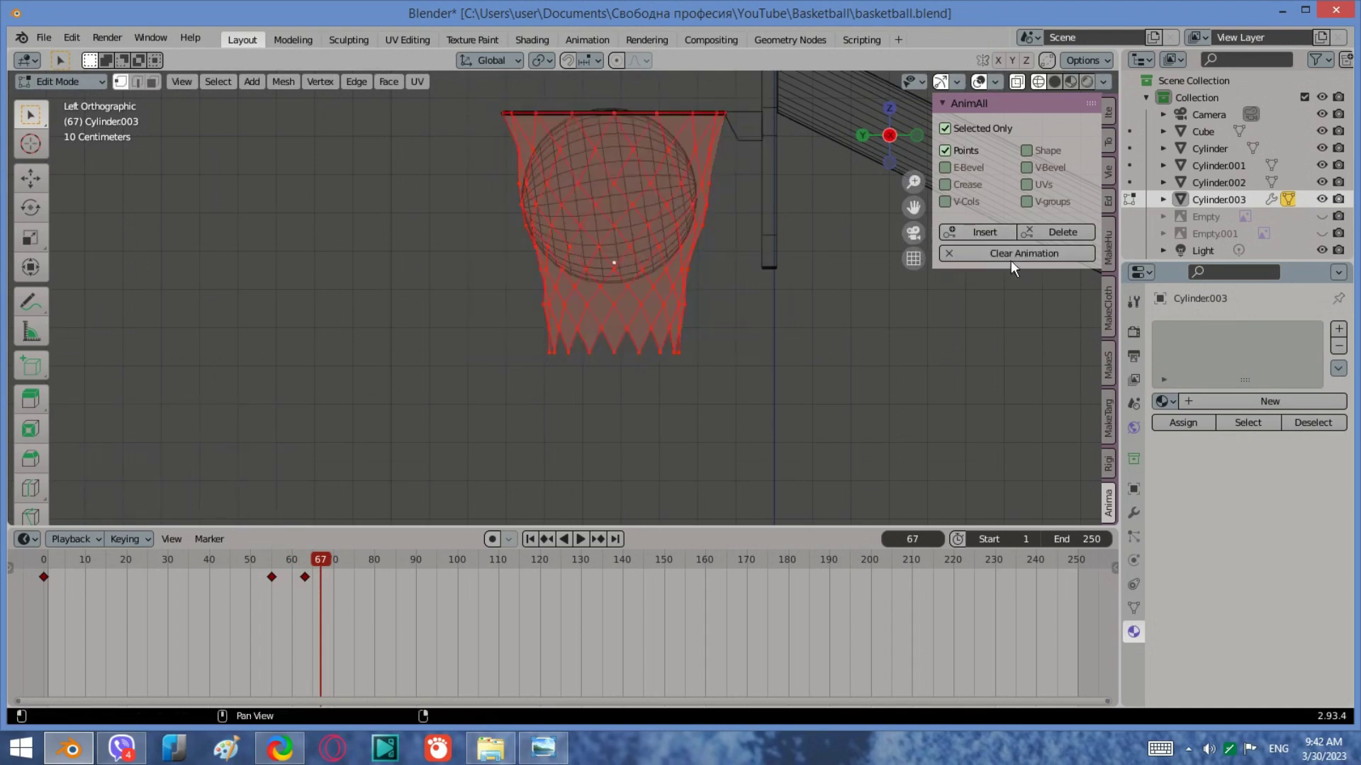
left_click(985, 237)
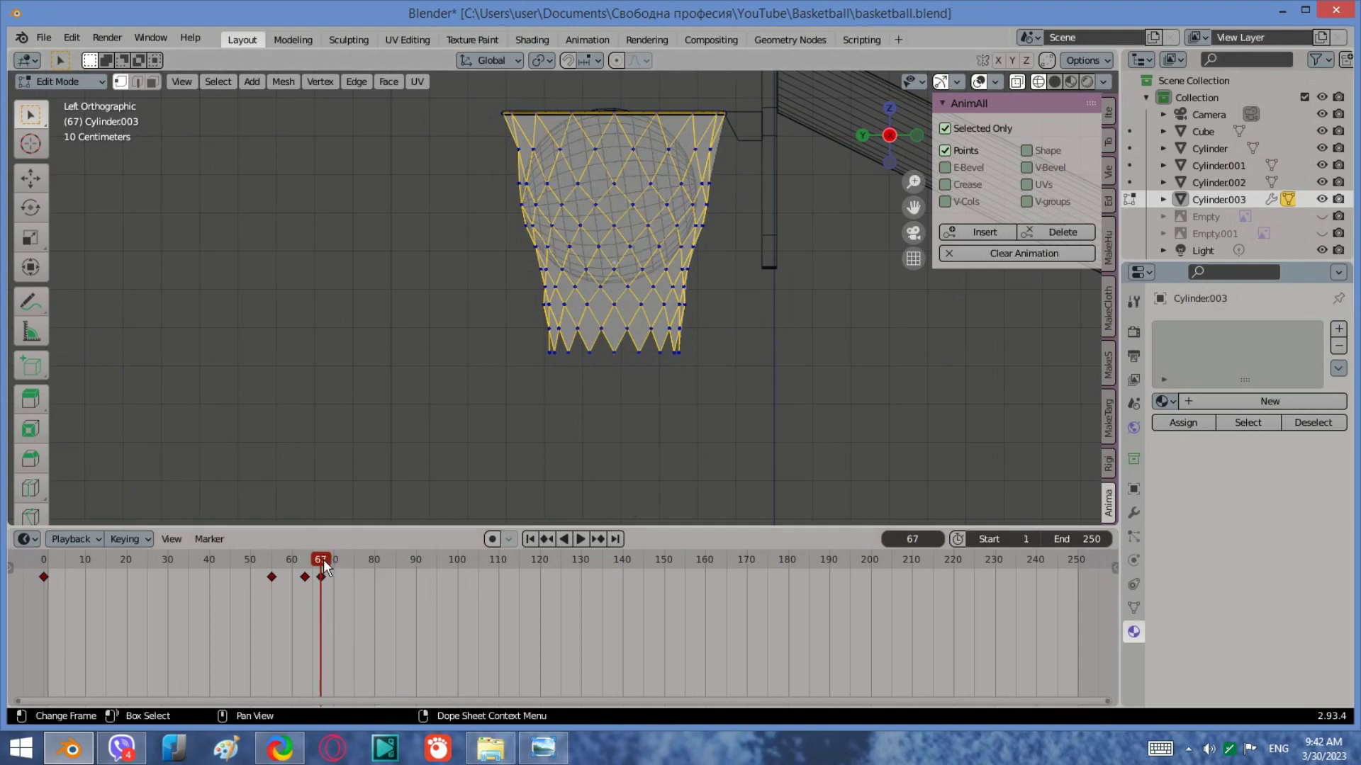
Step: At frame 72, scale the fourth to sixth rows of net vertices below the rim by about 1.073
key("Right")
key("Right")
key("Right")
key("Right")
key("Right")
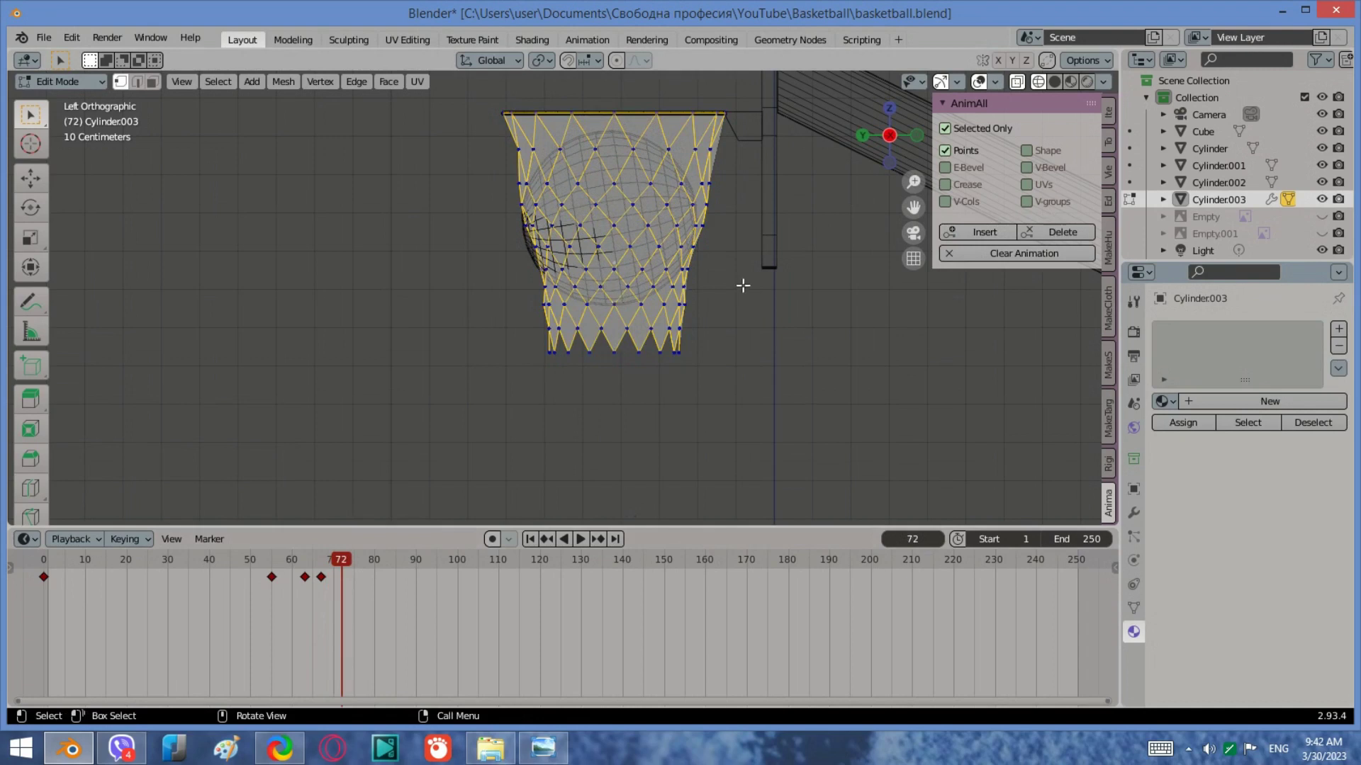
left_click_drag(742, 370, 510, 219)
left_click(713, 266)
left_click_drag(714, 271, 514, 214)
key("s")
left_click(719, 267)
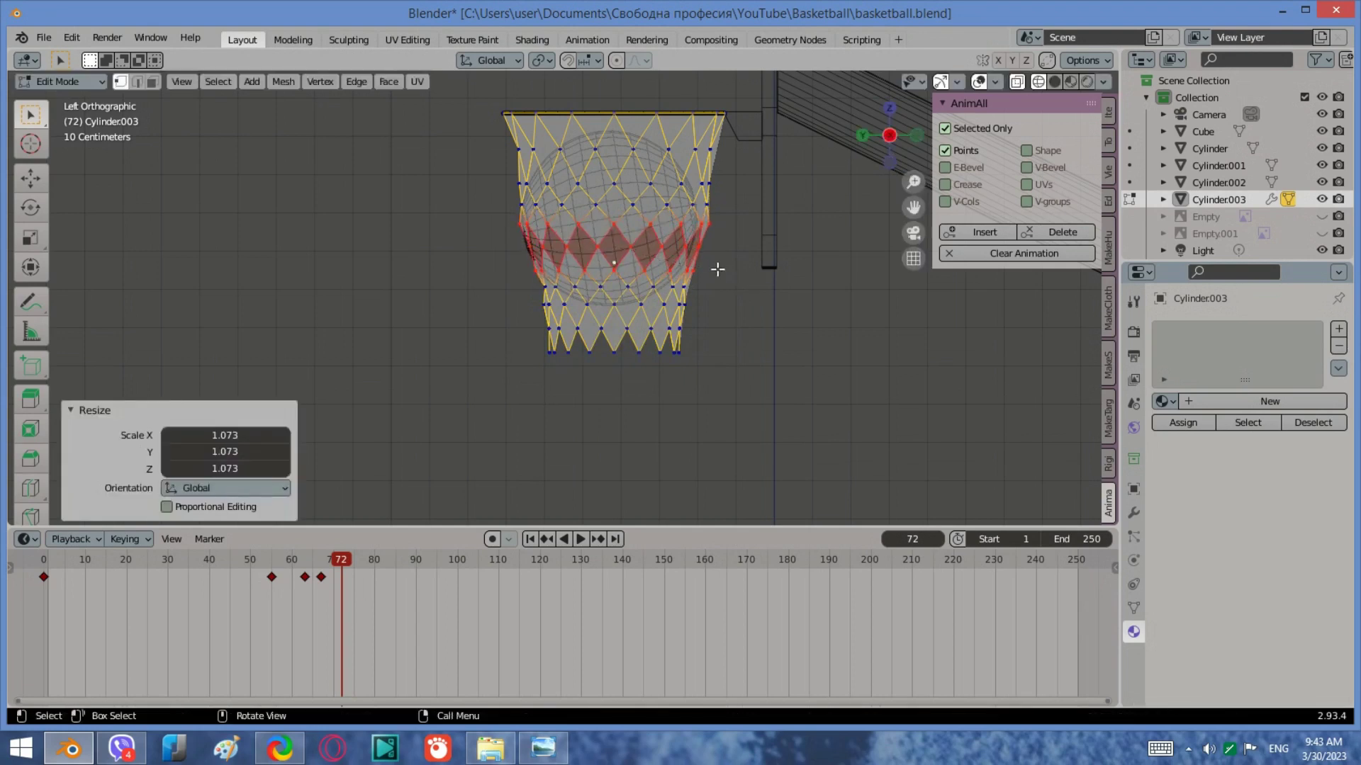
Step: Scale the fifth net row below the rim by about 1.093, and the sixth and seventh rows together by about 1.087
key("b")
left_click_drag(720, 249, 515, 246)
key("s")
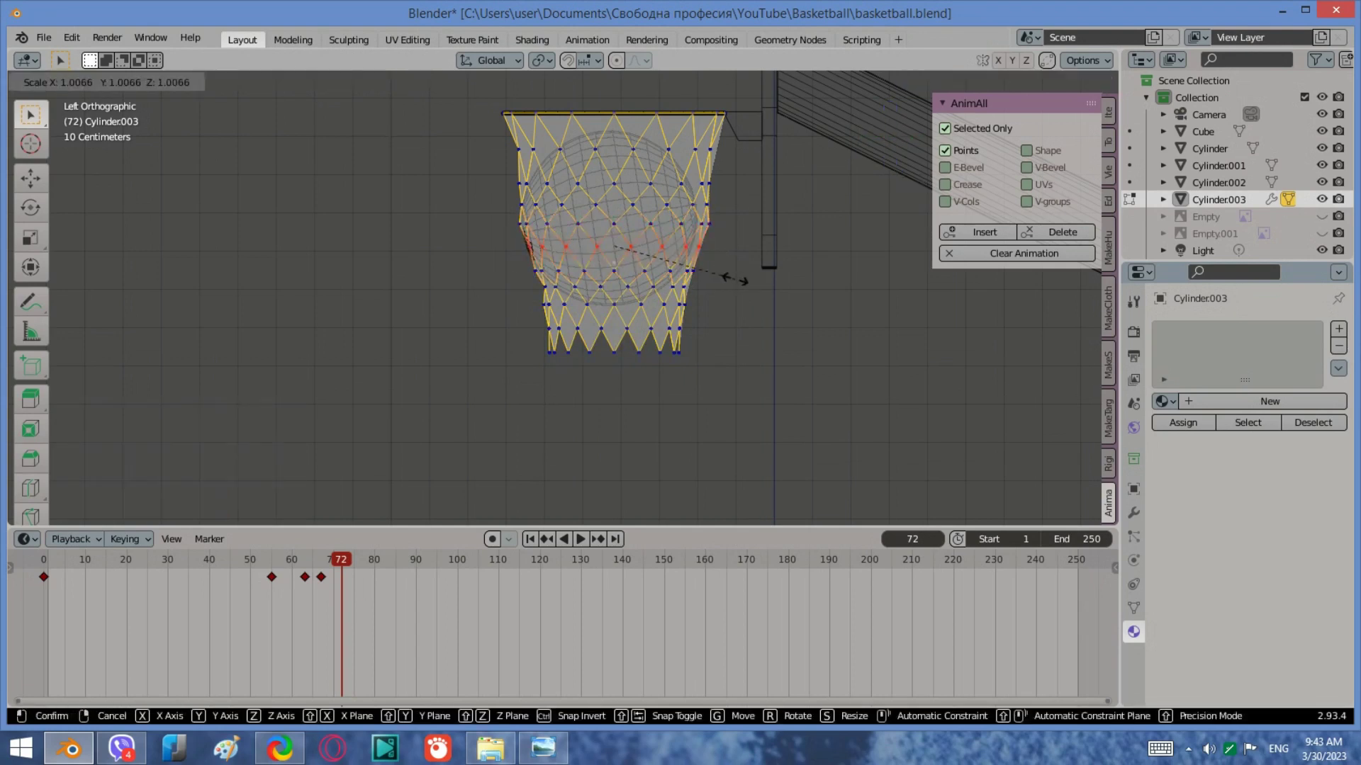
left_click(745, 281)
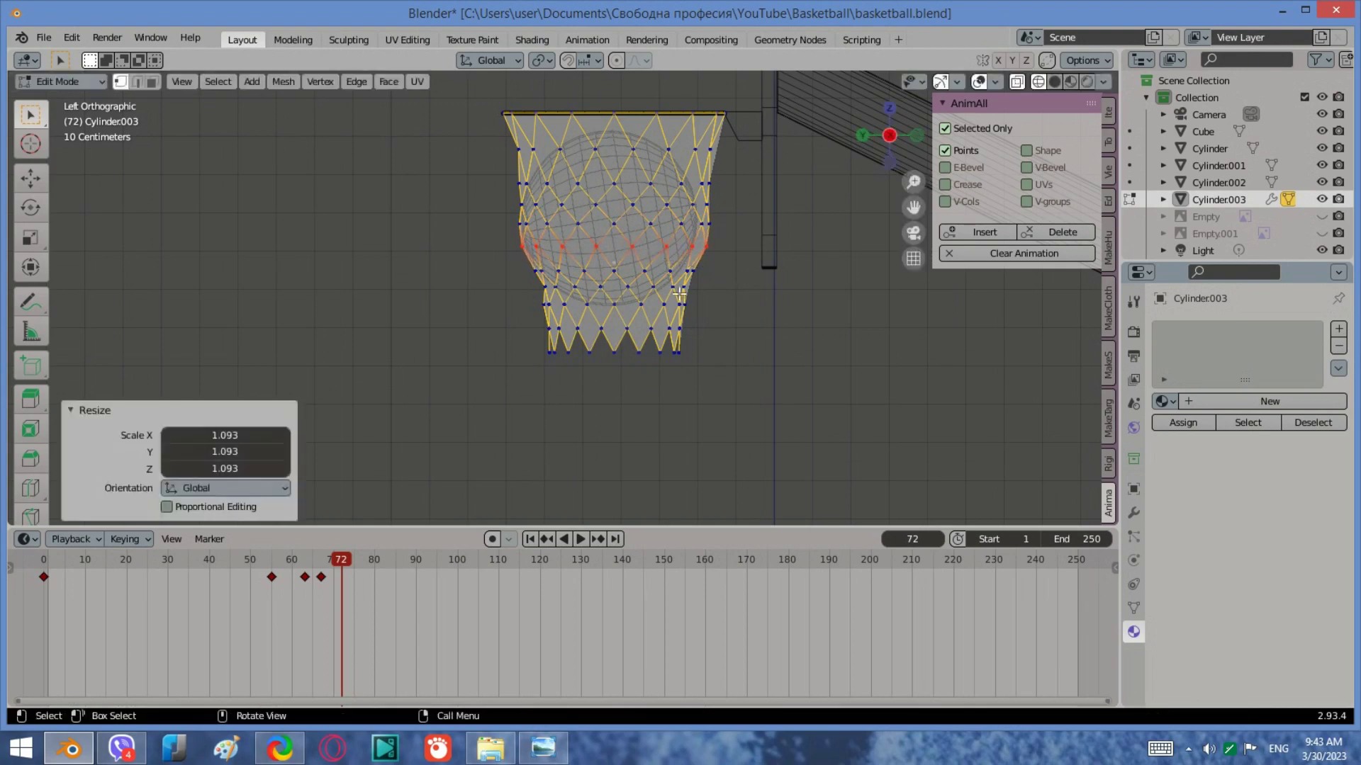
key("b")
left_click_drag(718, 265, 522, 294)
key("s")
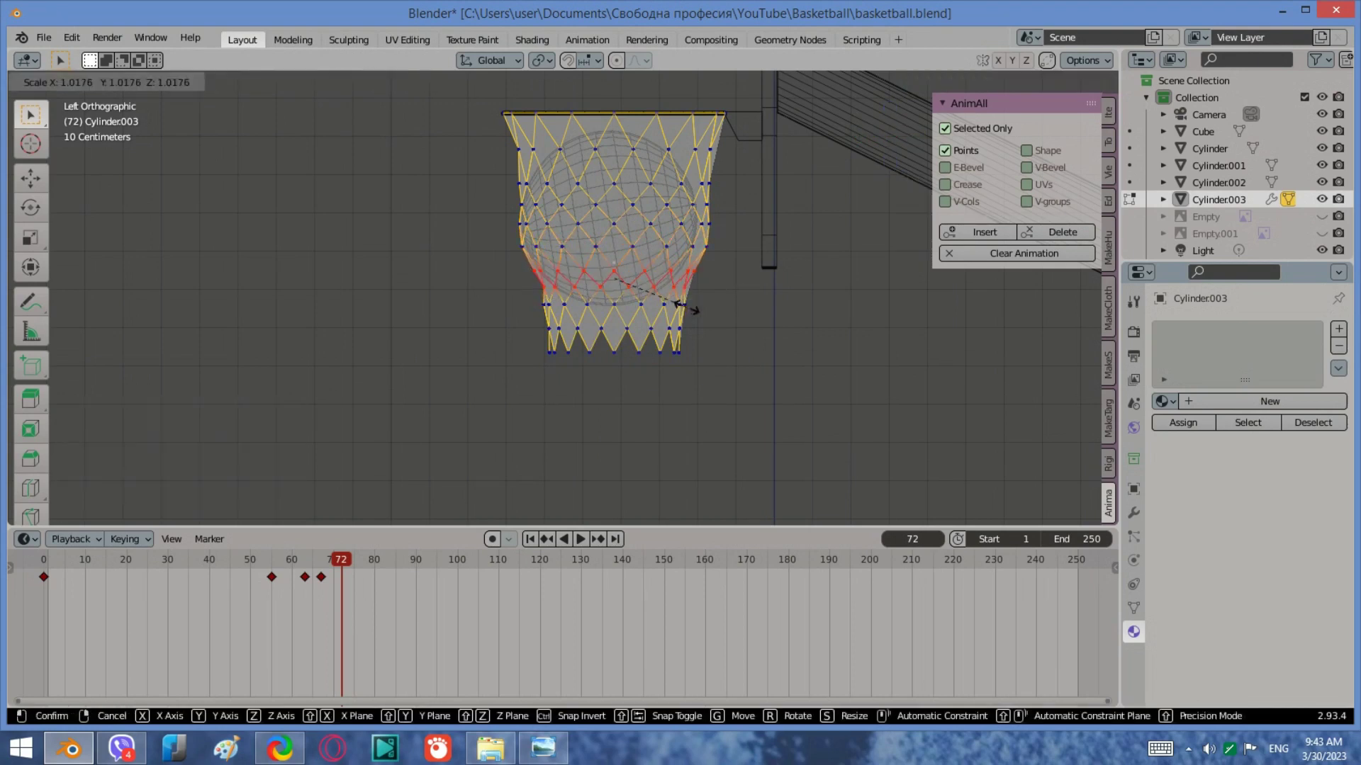
left_click(687, 296)
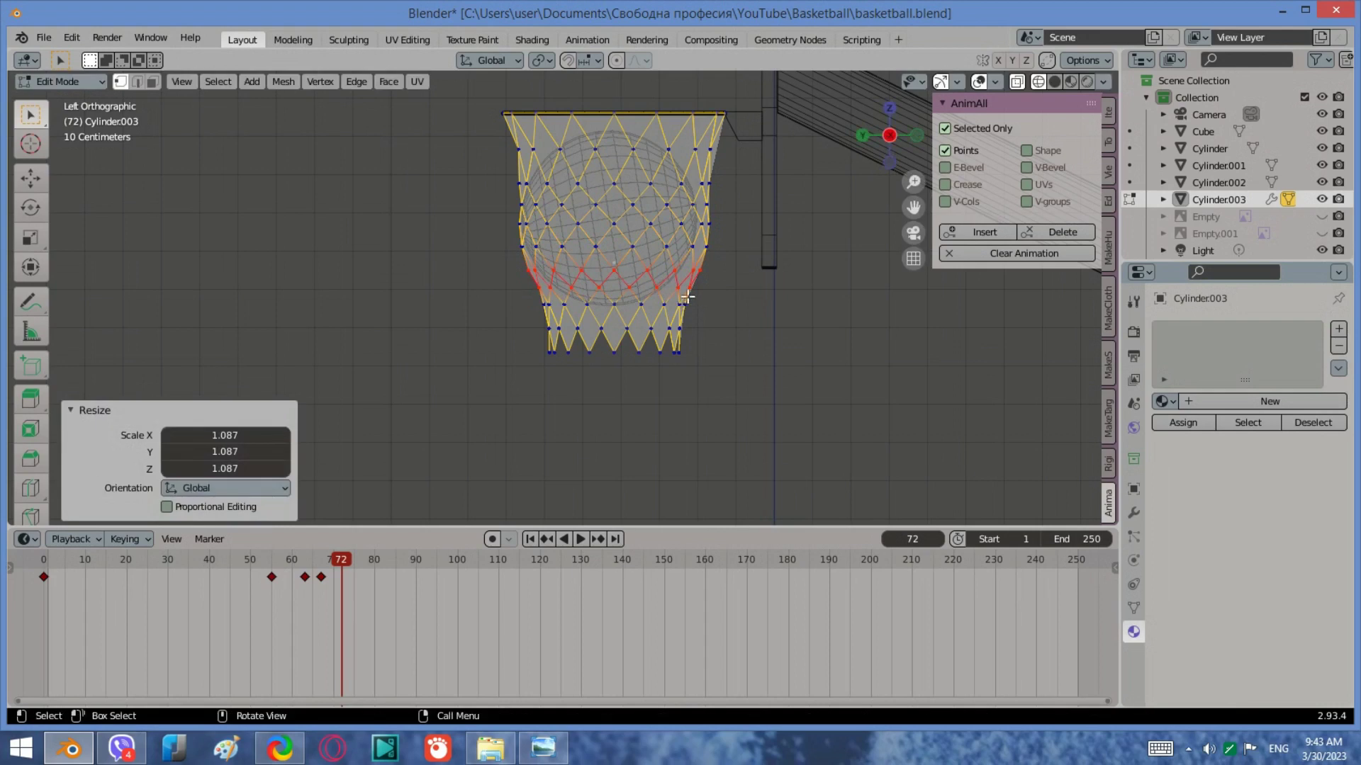
Step: Scale the third net row from the bottom by about 1.022 and the row just above it by about 1.08
left_click_drag(695, 321, 539, 298)
key("s")
left_click(661, 319)
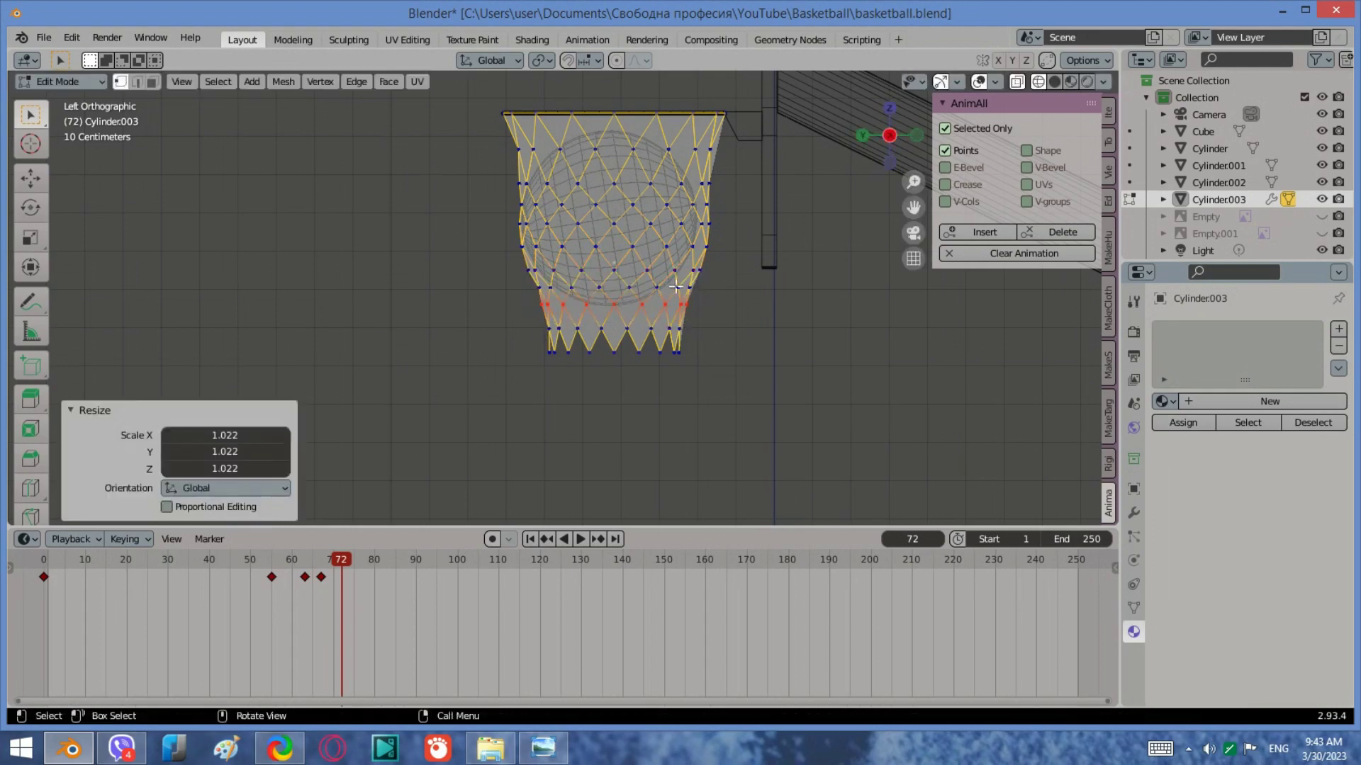
left_click_drag(706, 282, 532, 294)
key("s")
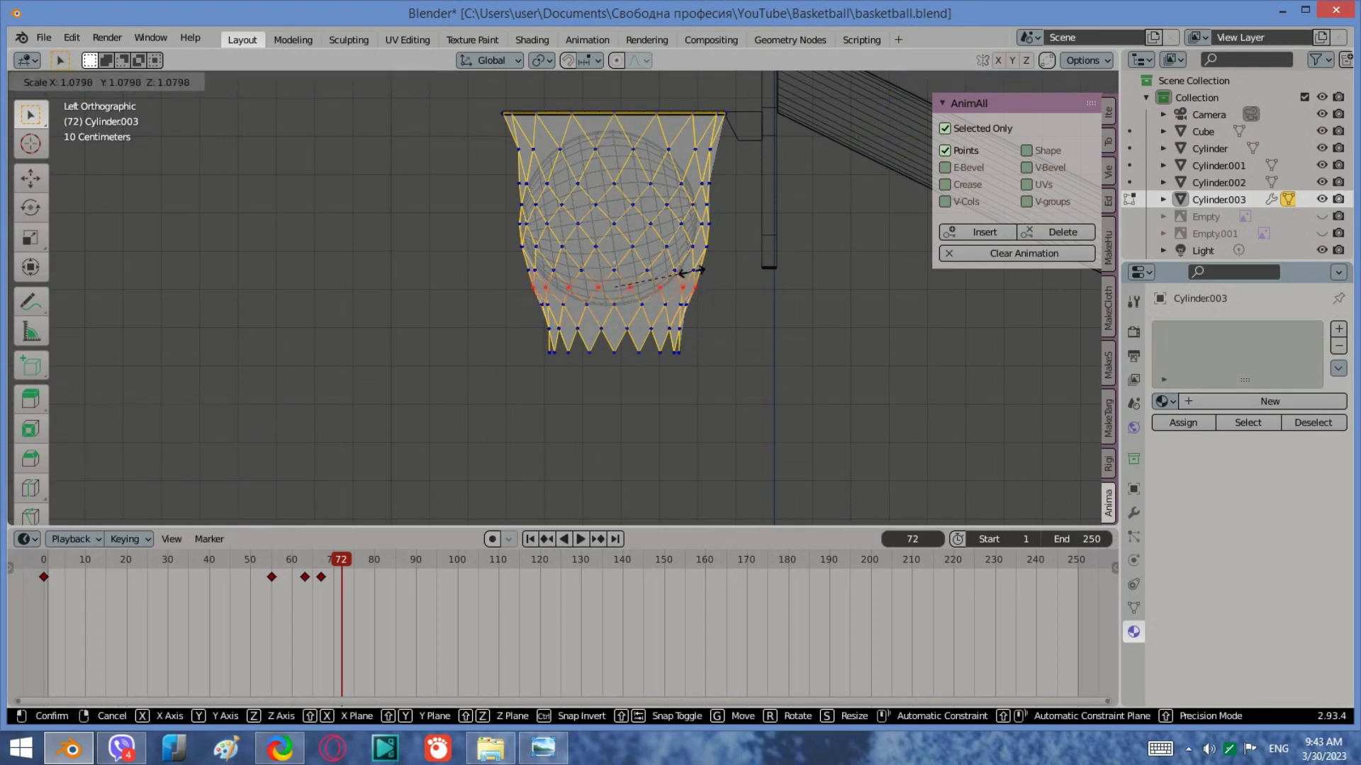
left_click(618, 264)
Step: Select the entire net and insert an AnimAll Points keyframe at frame 72
scroll(618, 263, "down", 1)
left_click_drag(722, 390, 439, 140)
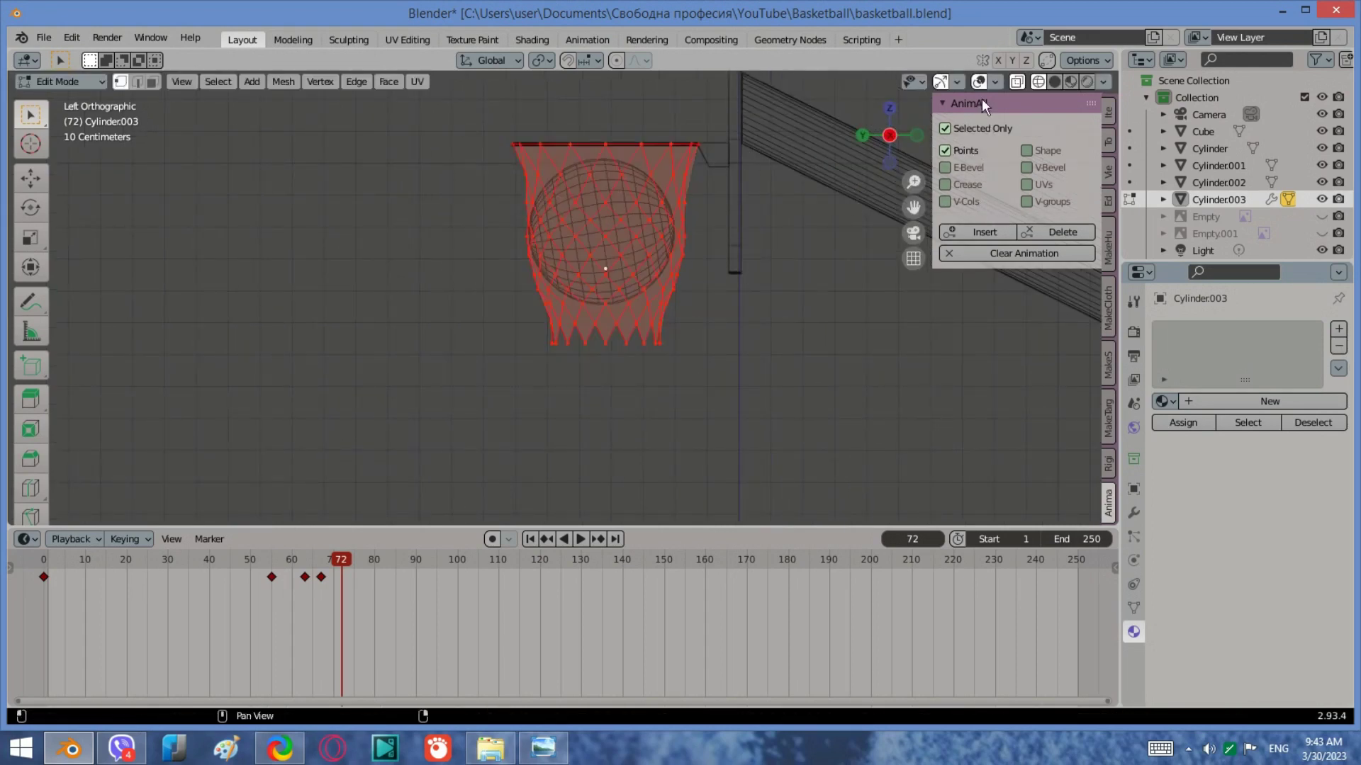
left_click(971, 233)
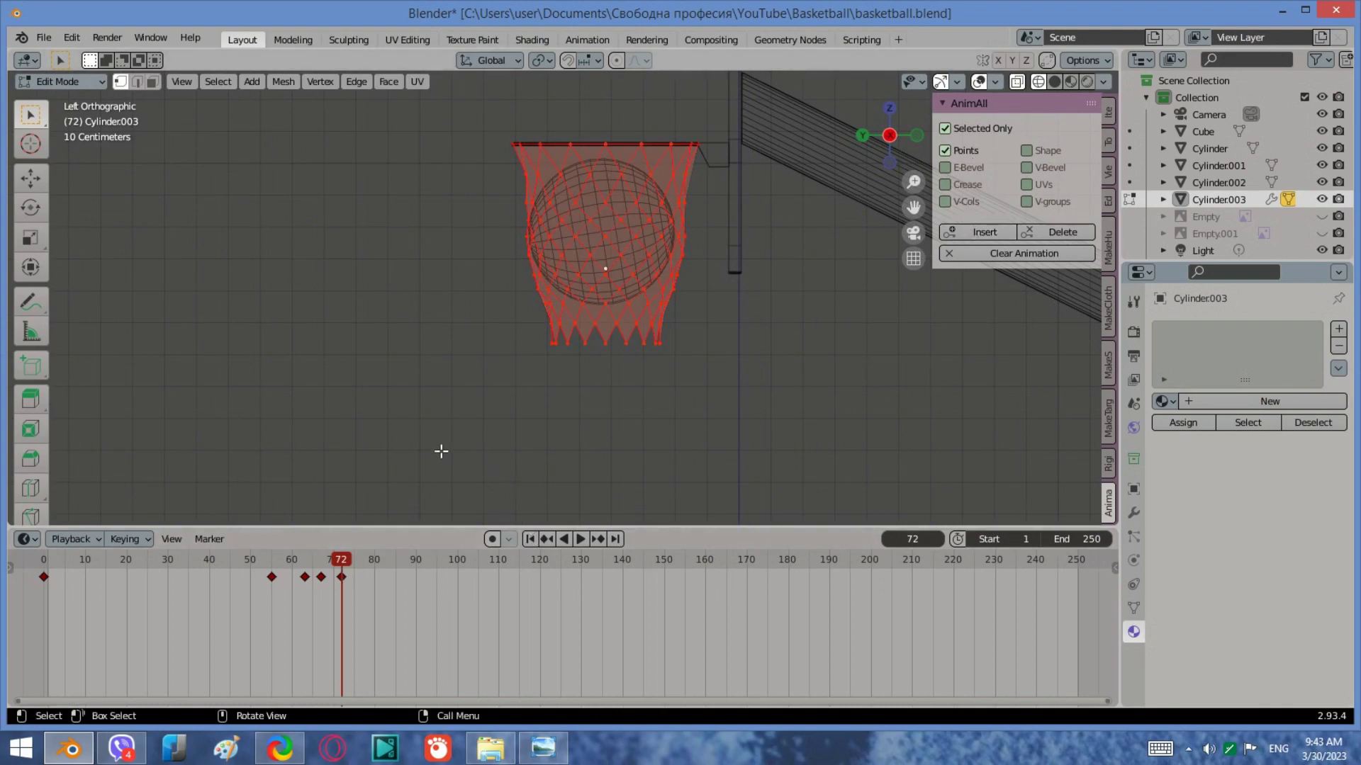
Step: At frame 78, scale the sixth net row below the rim by about 1.064 and the row just above it by 1.041
key("Right")
key("Right")
key("Right")
key("Right")
key("Right")
key("Right")
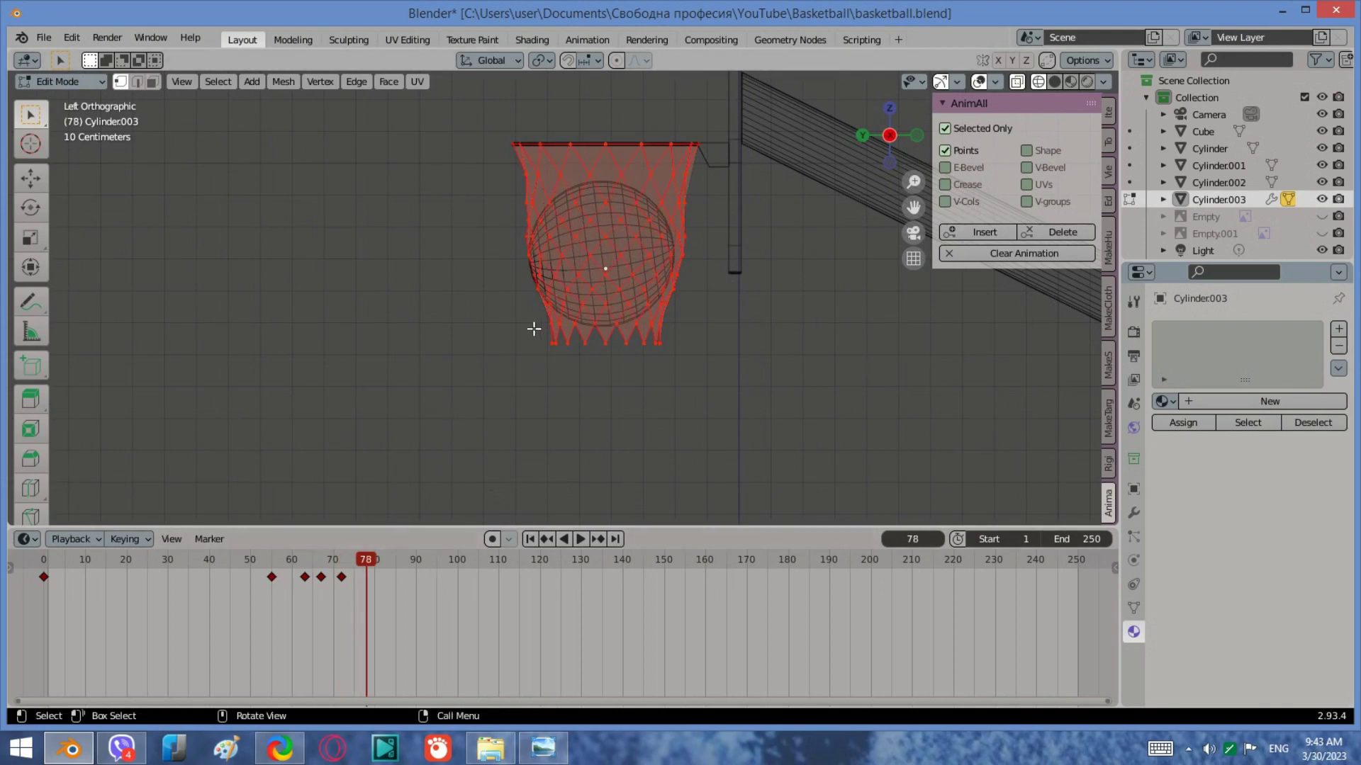
key("alt+a")
scroll(589, 260, "up", 1)
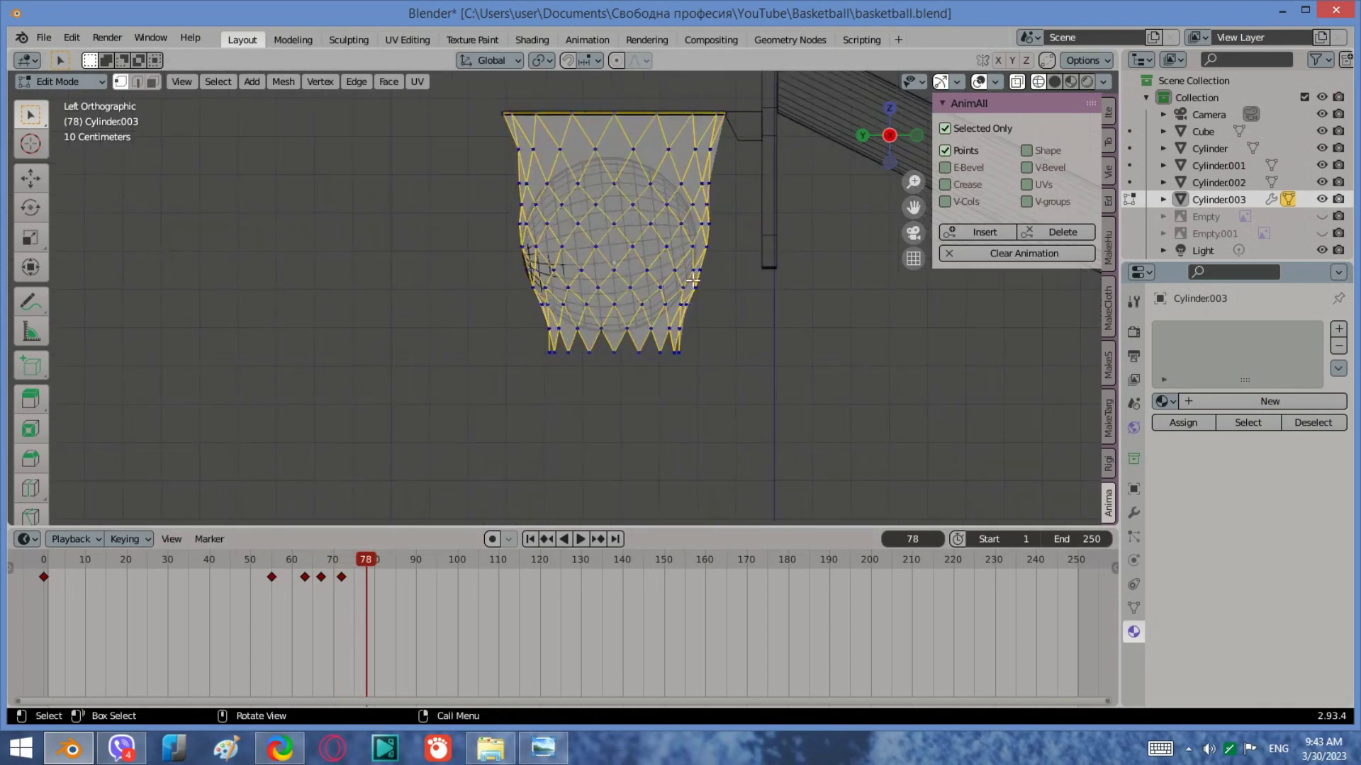
left_click(710, 270, "alt")
key("s")
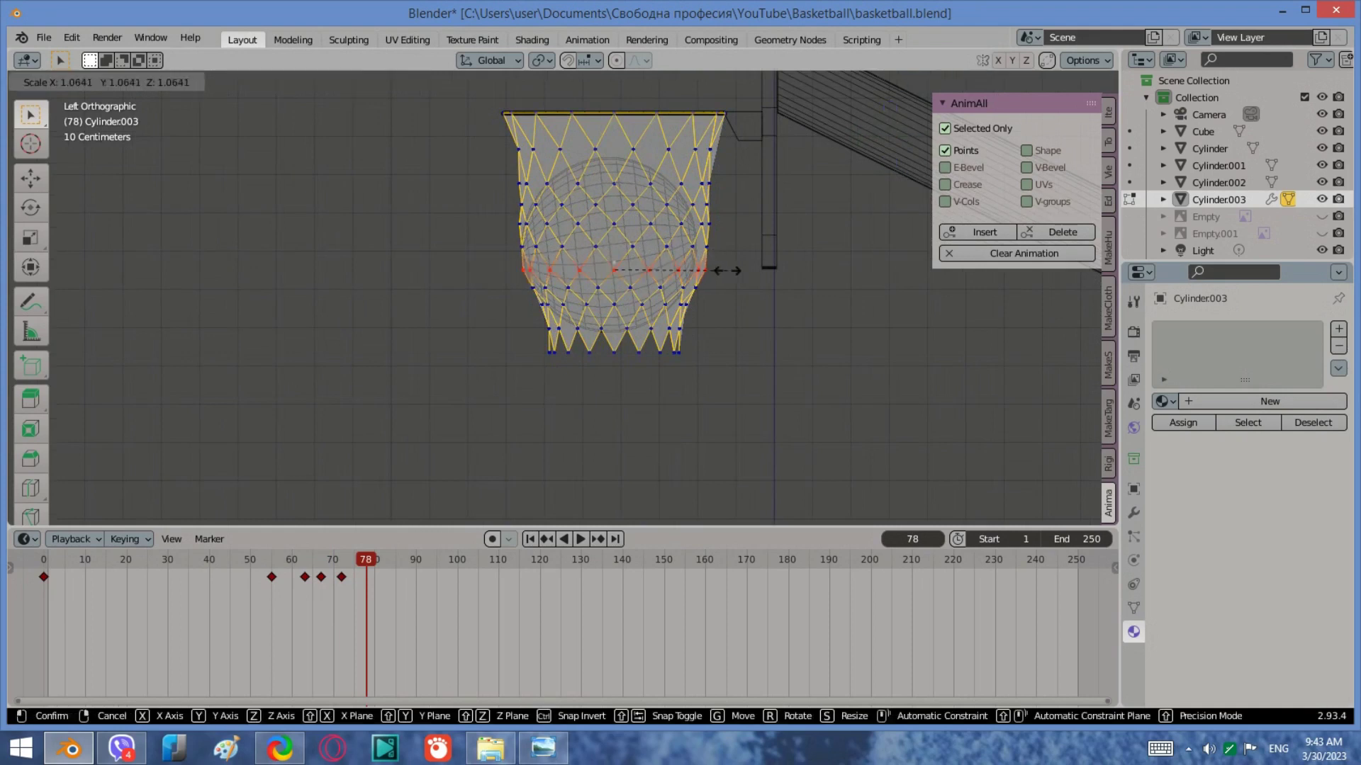
left_click(726, 270)
left_click(535, 248, "alt")
key("s")
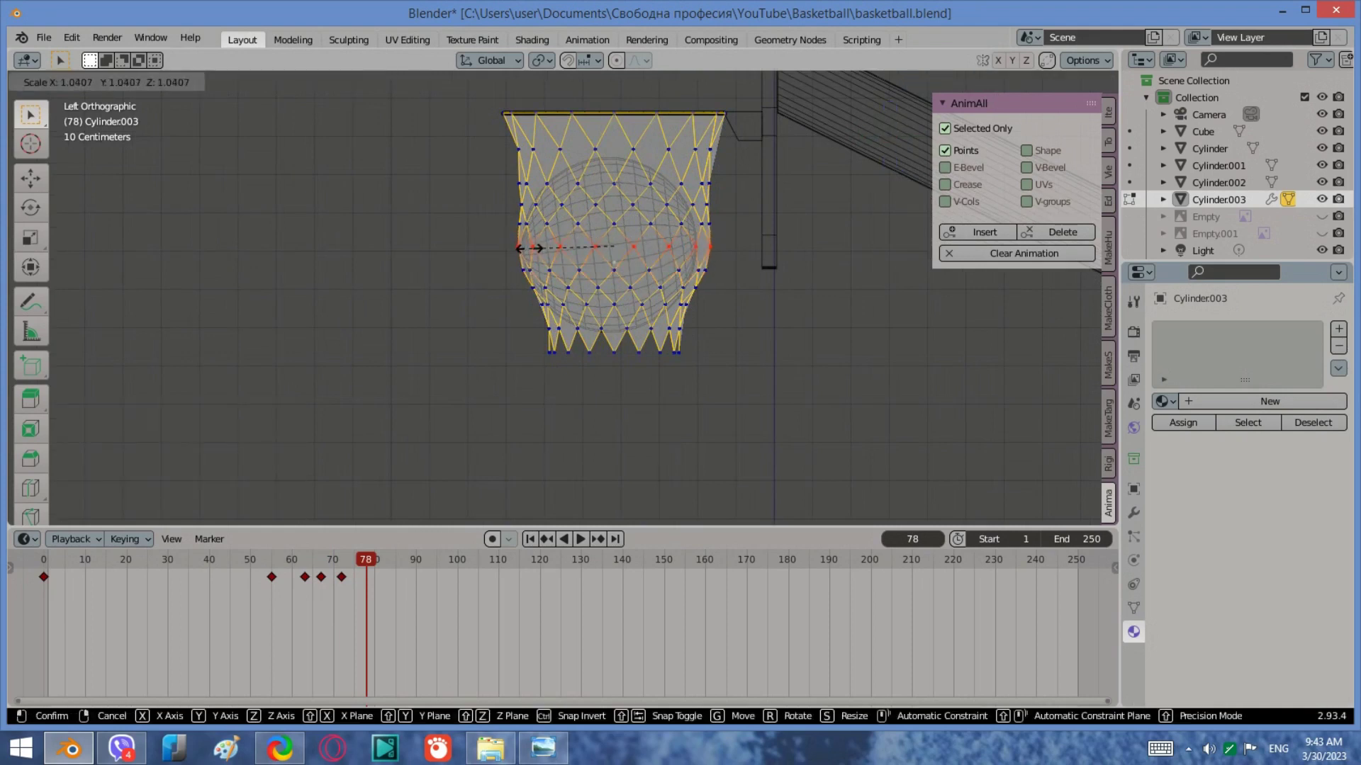
left_click(531, 248)
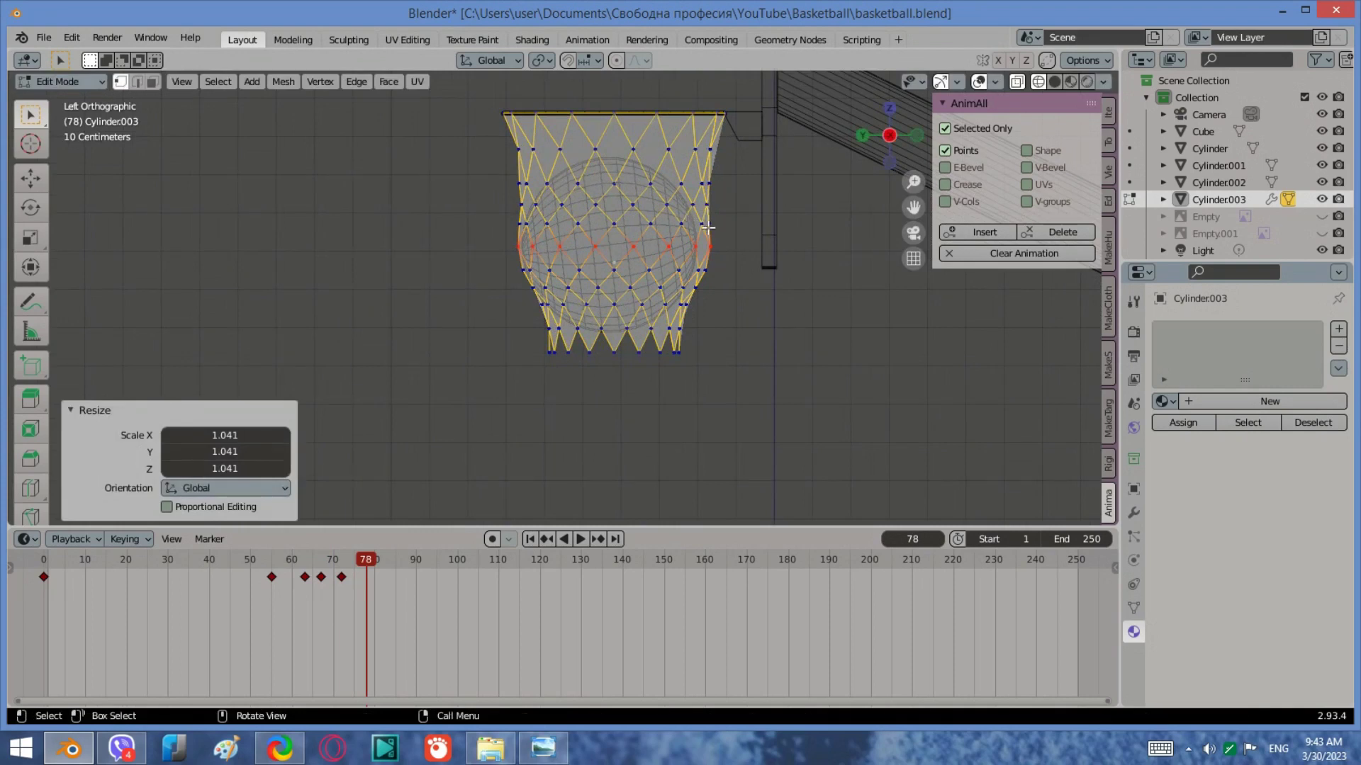
Step: Widen the third net row from the bottom to fit the ball, and scale the row just above it by about 1.07
left_click_drag(714, 316, 523, 302)
key("s")
left_click(516, 309)
left_click_drag(711, 293, 523, 279)
key("s")
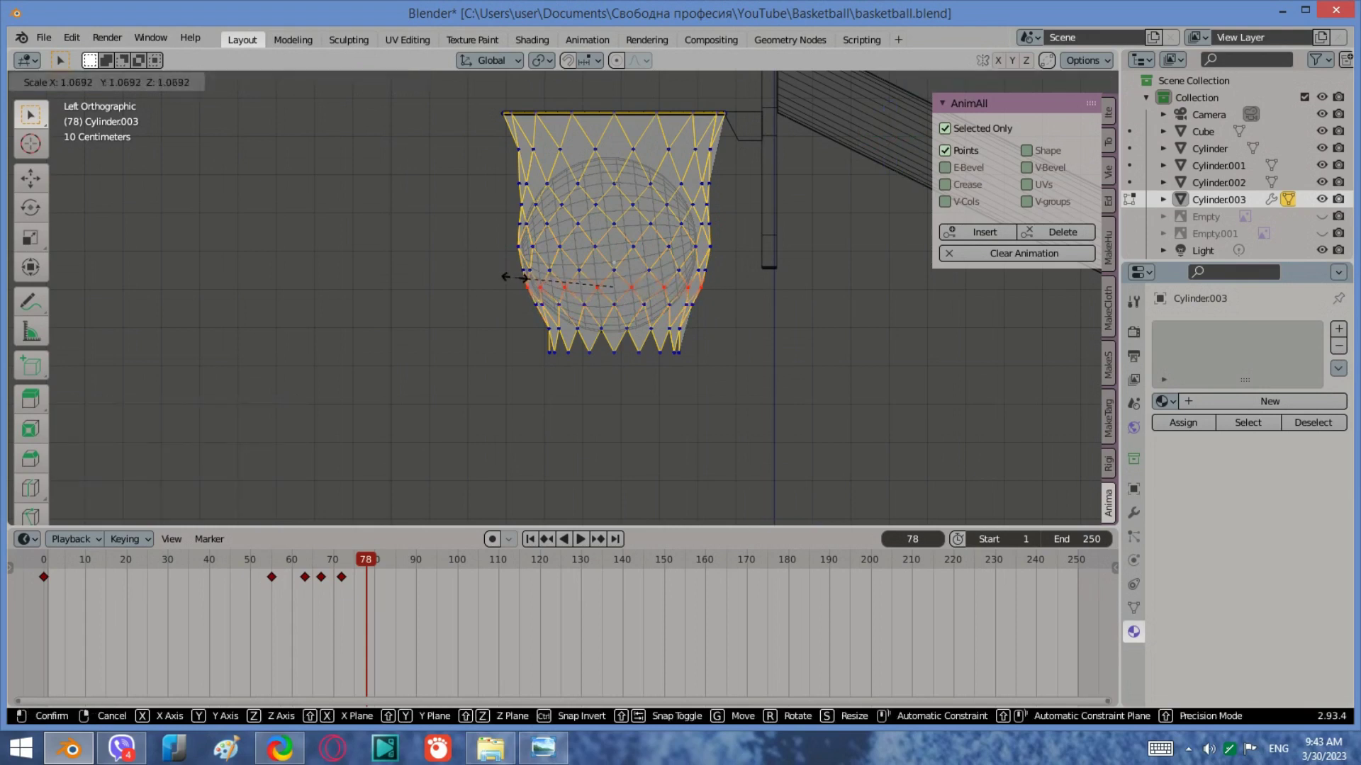
left_click(515, 277)
Step: Scale the second net row from the bottom by about 1.113, and insert an AnimAll Points keyframe for the entire net at frame 78
left_click_drag(711, 335, 535, 320)
key("s")
left_click(524, 322)
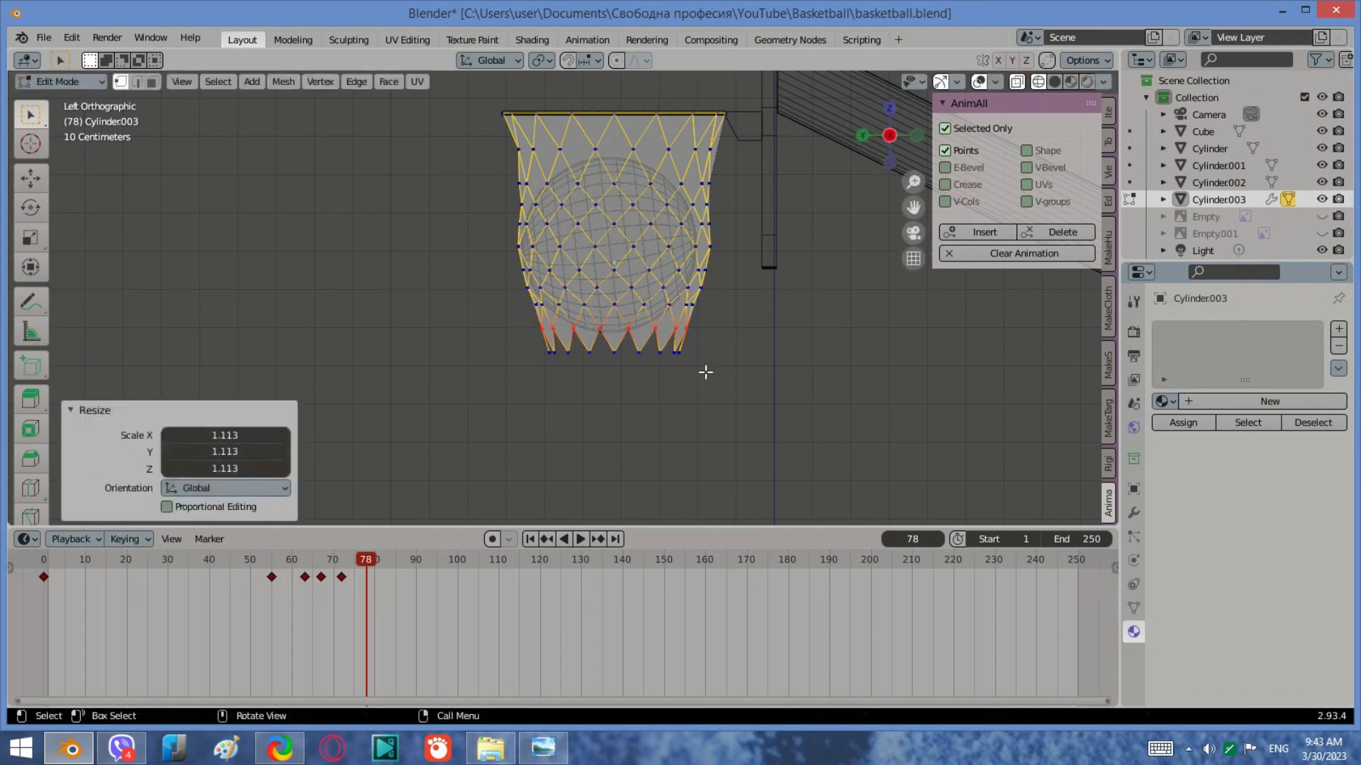
left_click_drag(746, 397, 492, 100)
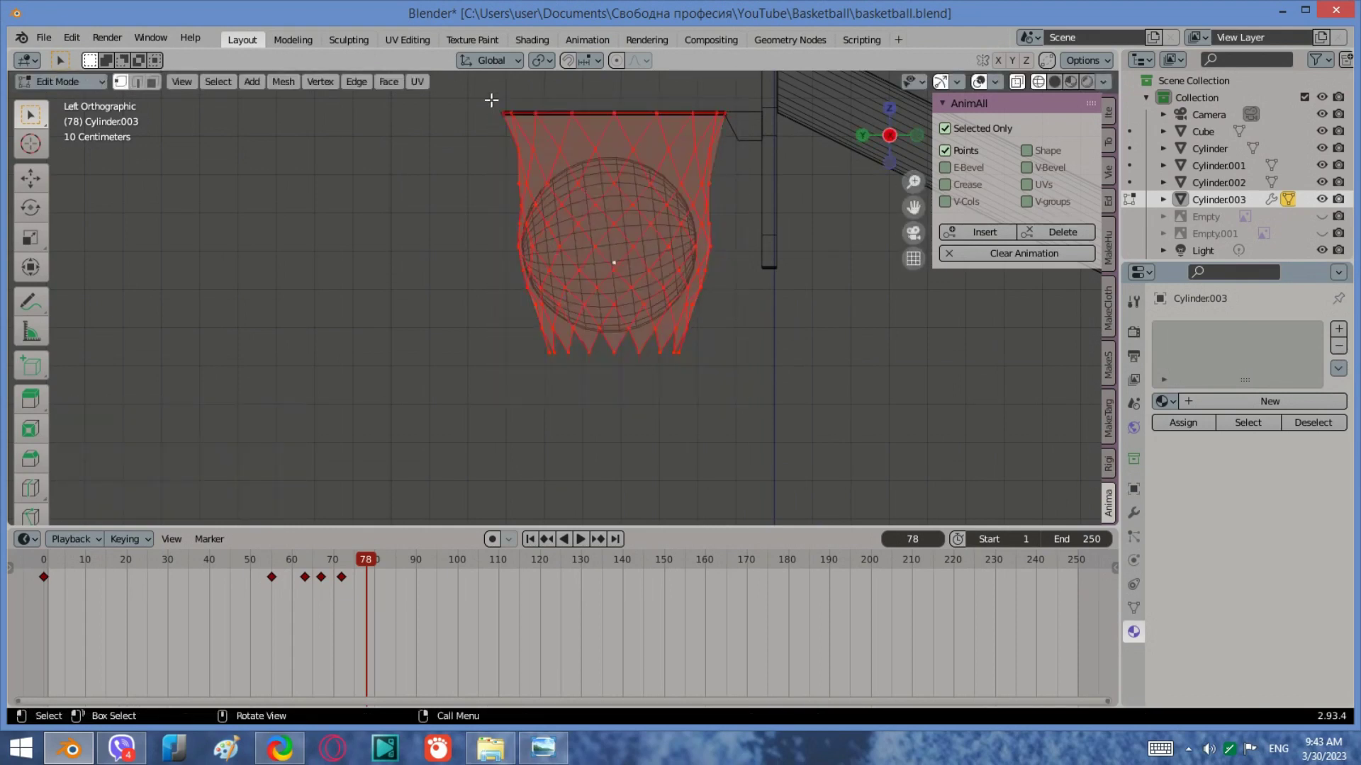
left_click(973, 225)
Step: At frame 80, widen the third to fifth net rows from the bottom, and scale the bottom two rows by about 1.136
key("Right")
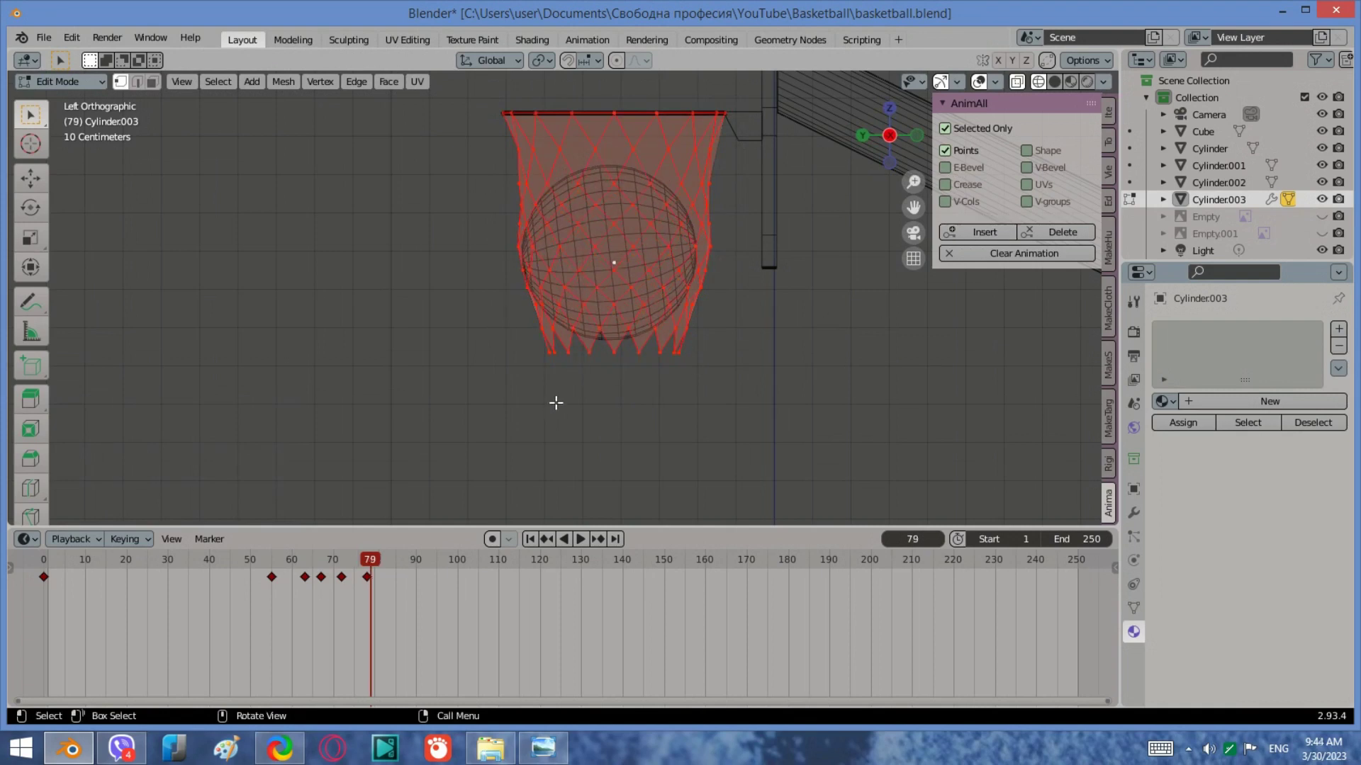
key("Right")
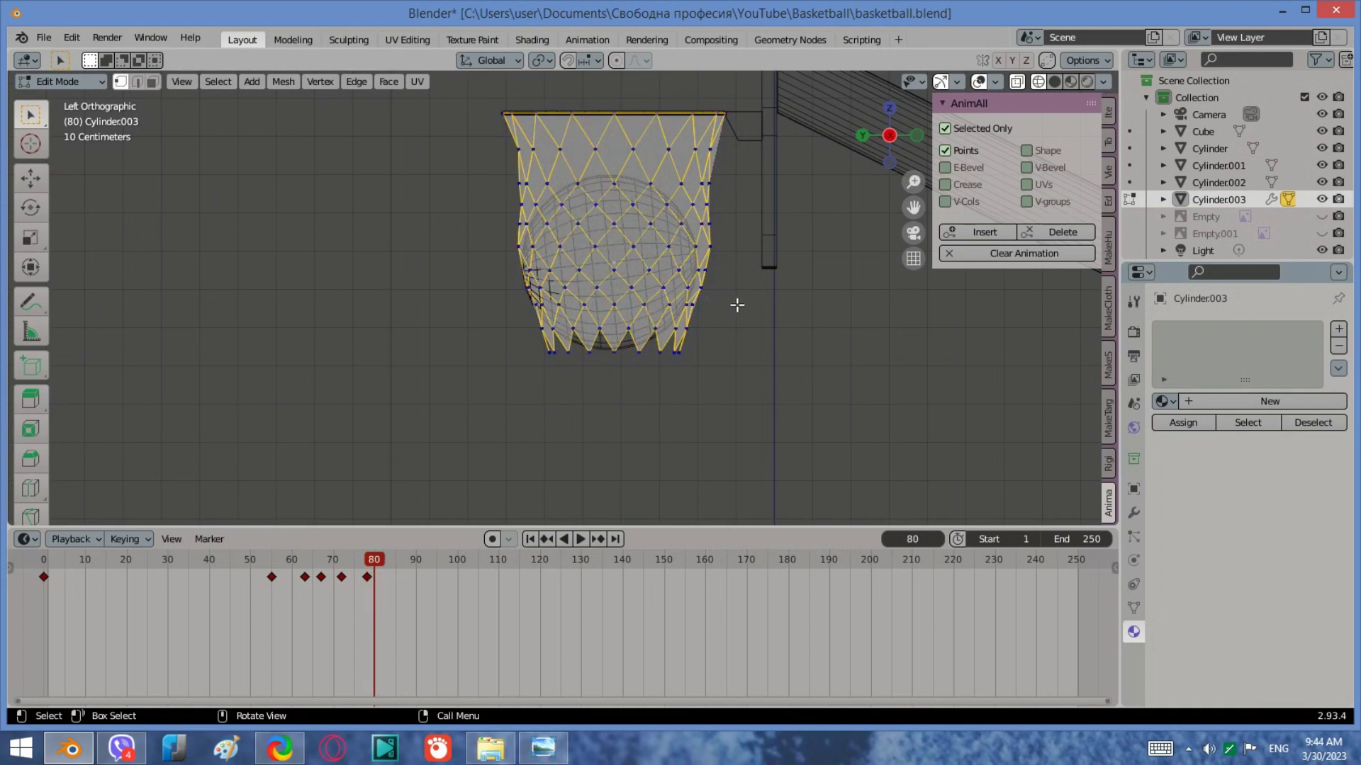
left_click_drag(735, 316, 506, 261)
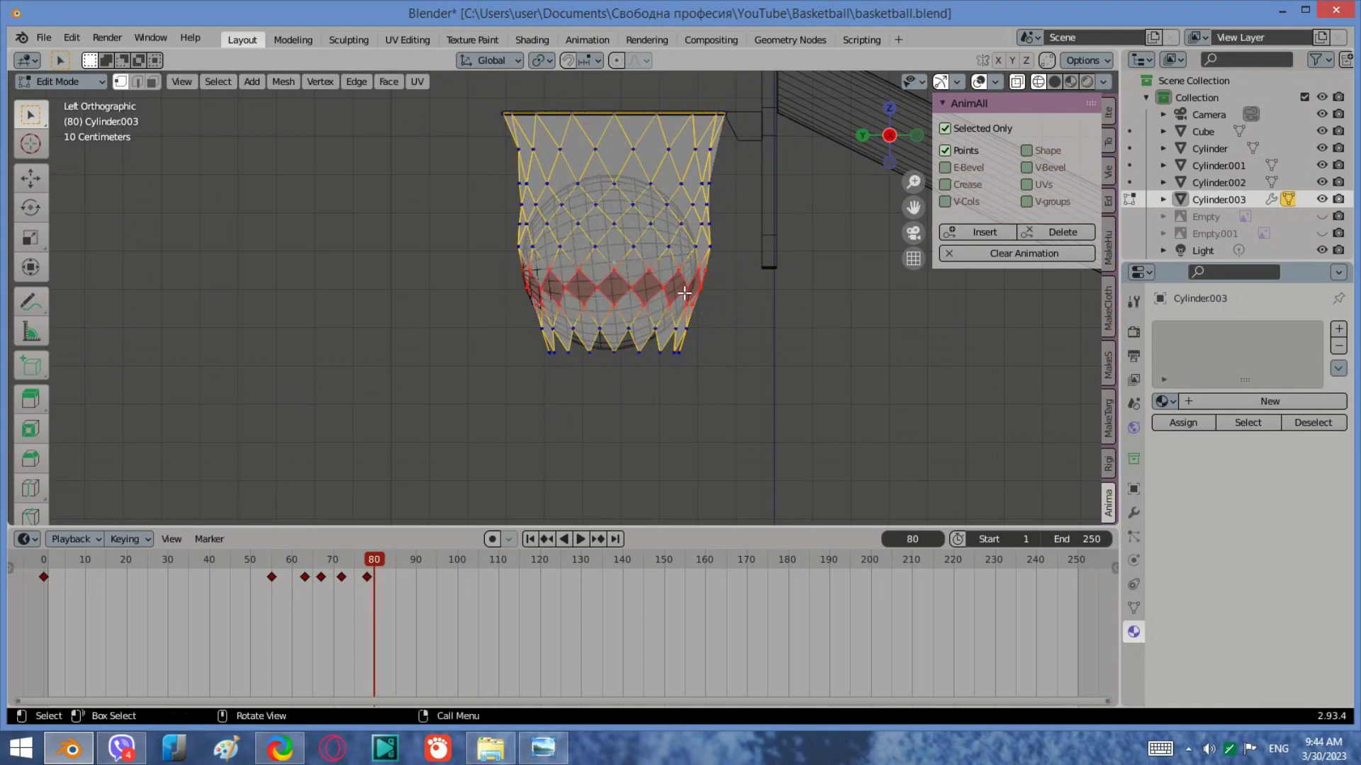
key("s")
left_click(688, 292)
left_click_drag(712, 366, 514, 316)
key("s")
left_click(658, 297)
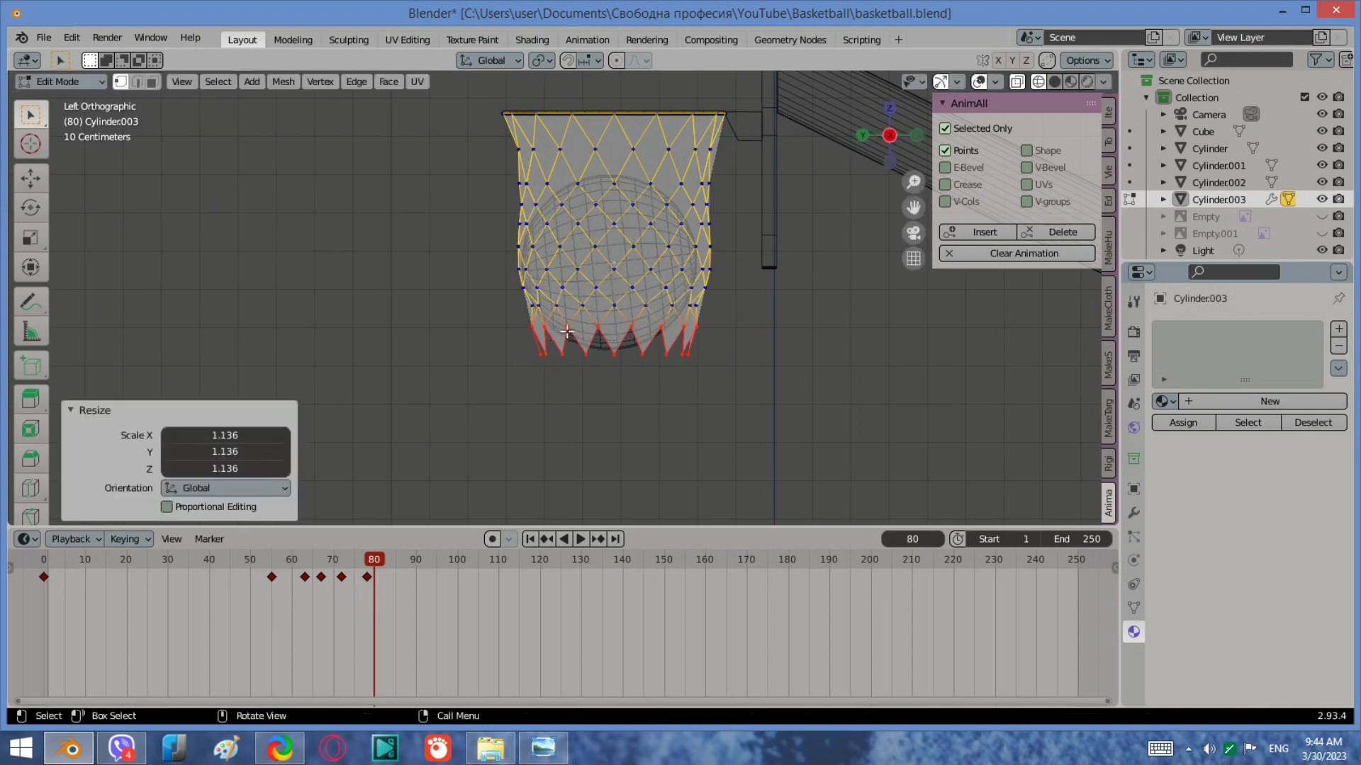
Step: Scale the third net row from the bottom by about 1.08 and the row just above it by 1.036
left_click_drag(720, 312, 534, 300)
key("s")
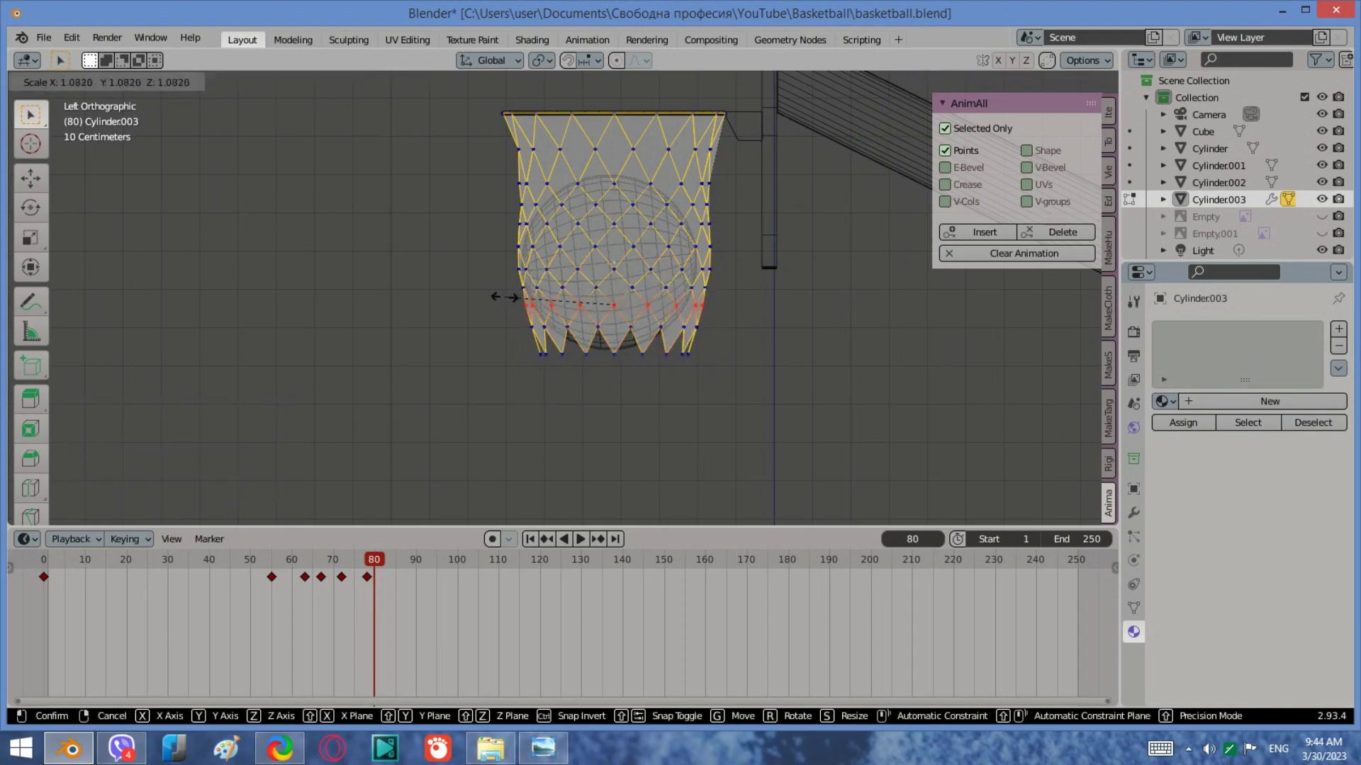
left_click(532, 297)
left_click_drag(733, 295, 516, 282)
key("s")
left_click(533, 289)
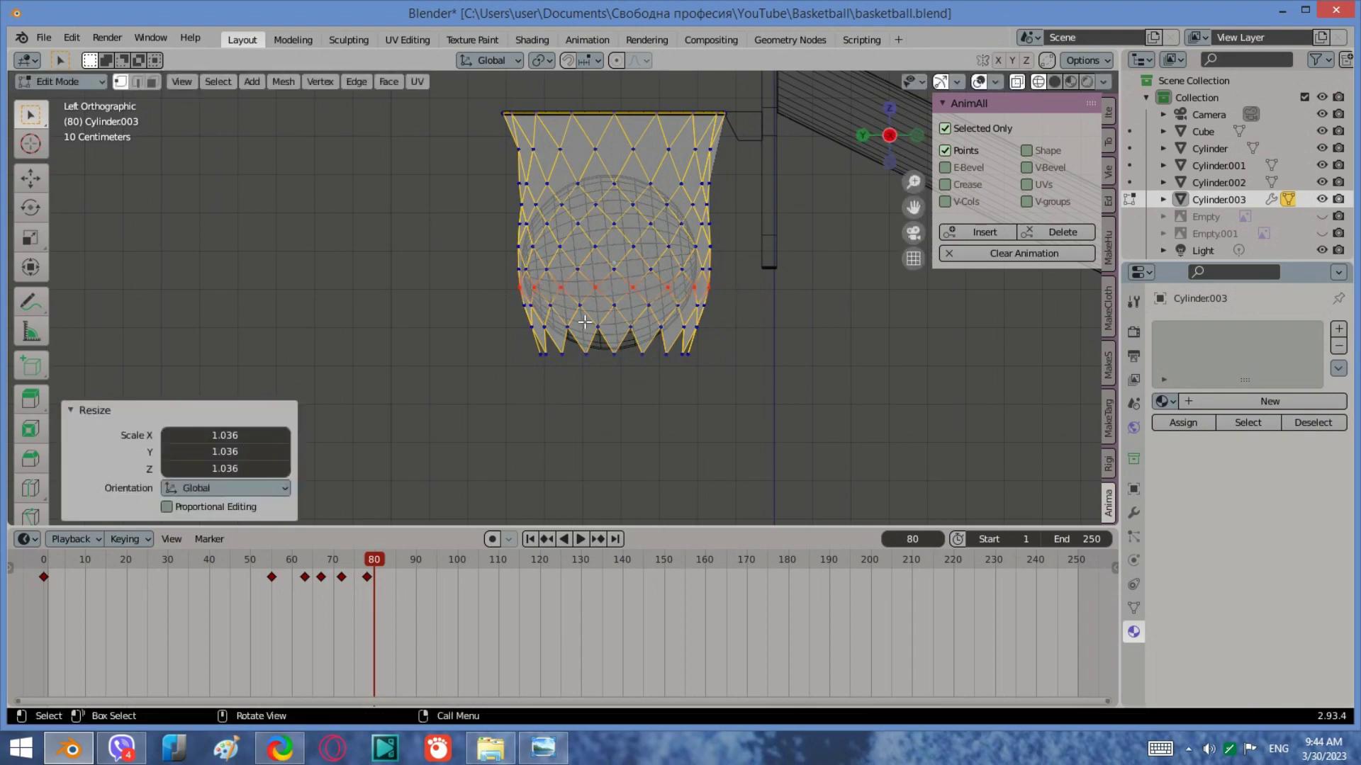
Step: Select the entire net and insert an AnimAll Points keyframe at frame 80
left_click_drag(782, 402, 477, 102)
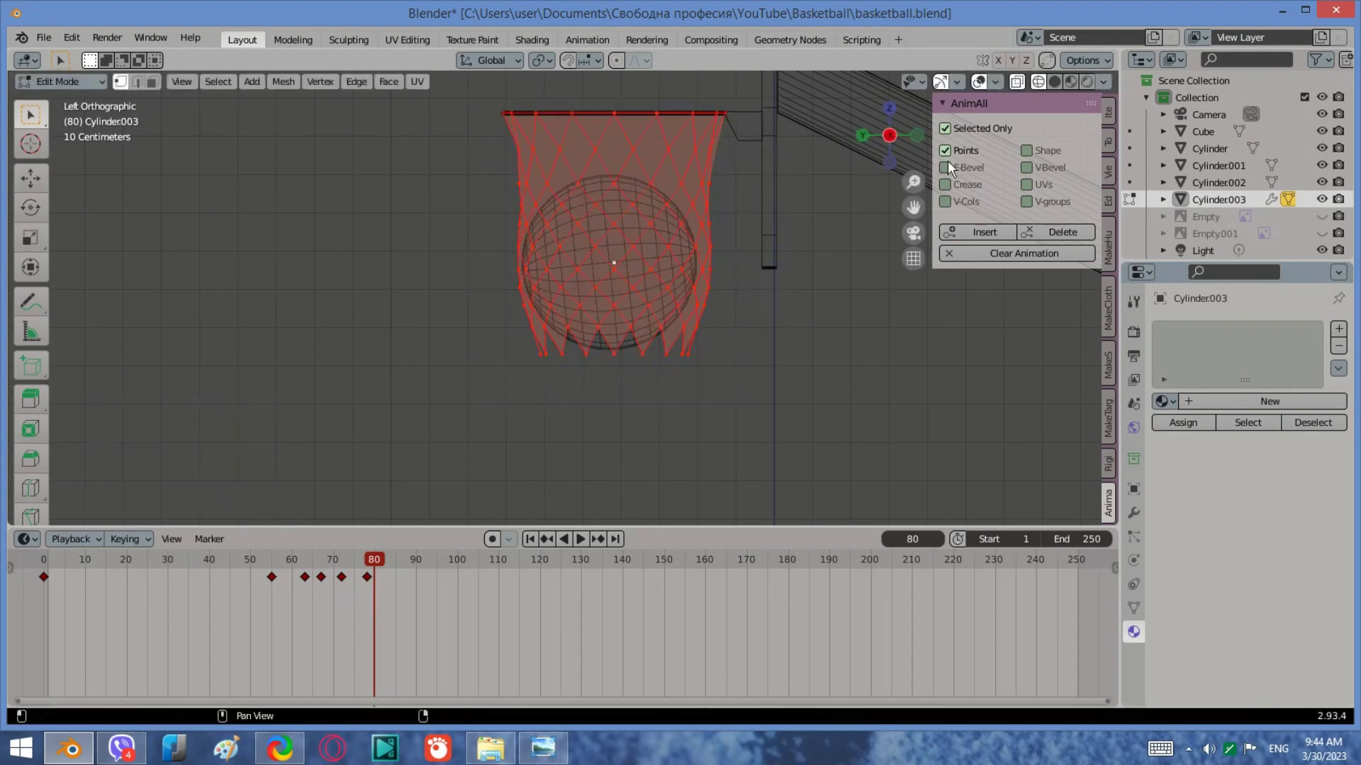
left_click(974, 233)
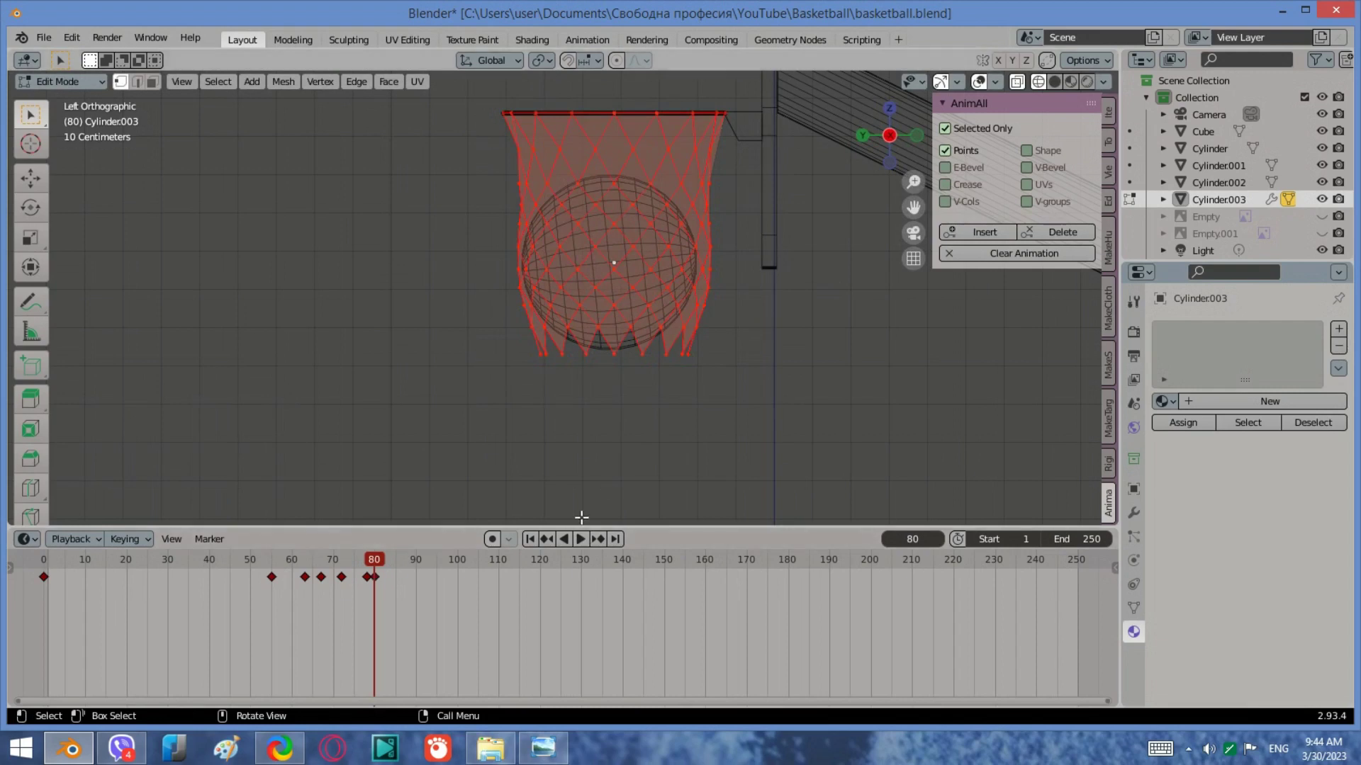
Step: At frame 83, scale the bottom three net rows by 1.09
key("Right")
key("Right")
key("Right")
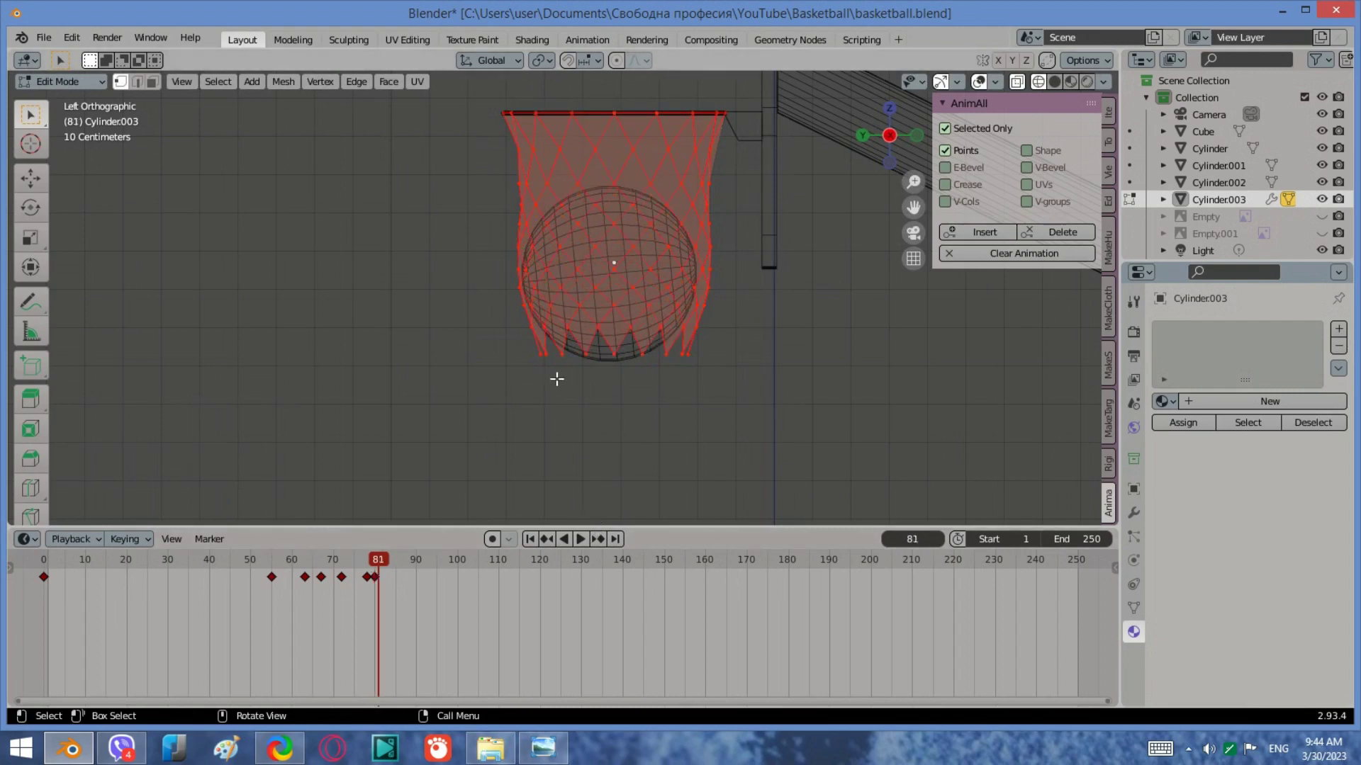
left_click(744, 356)
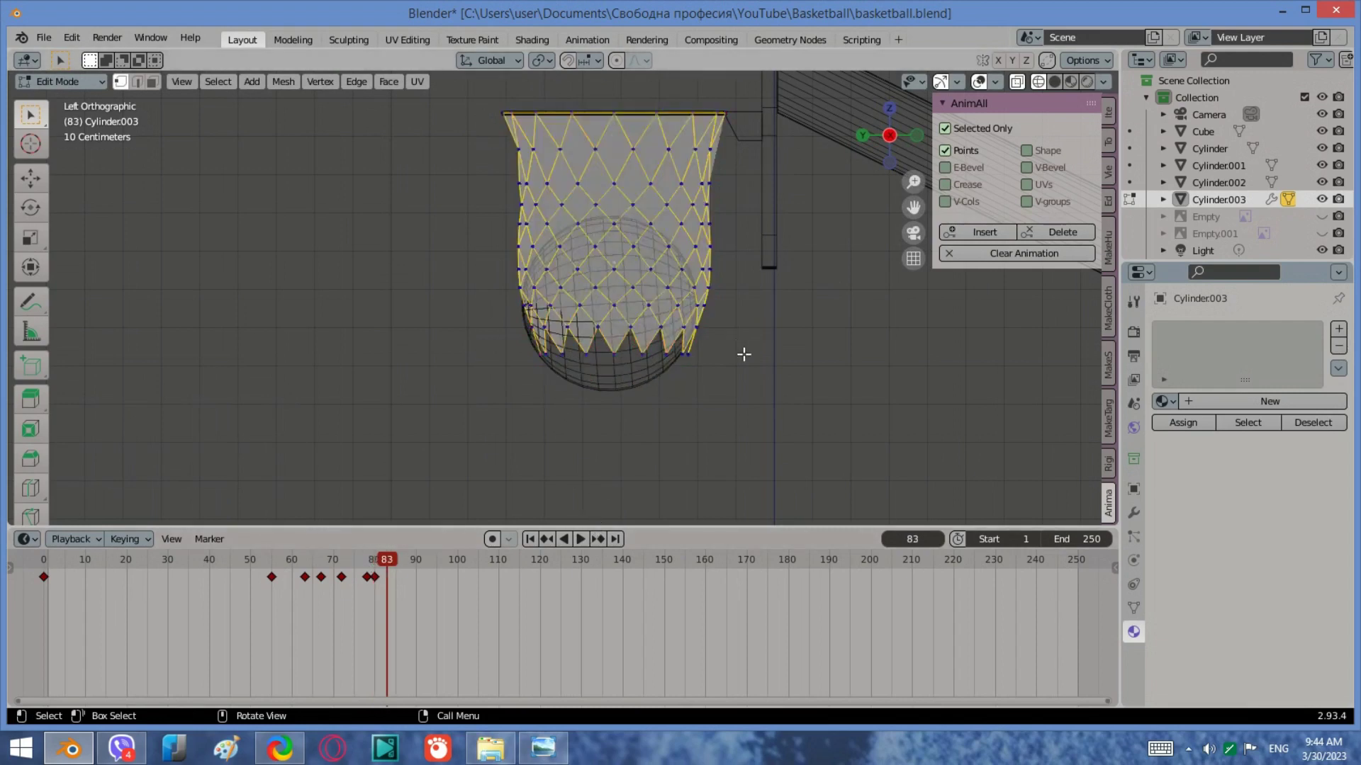
left_click_drag(737, 355, 492, 295)
key("s")
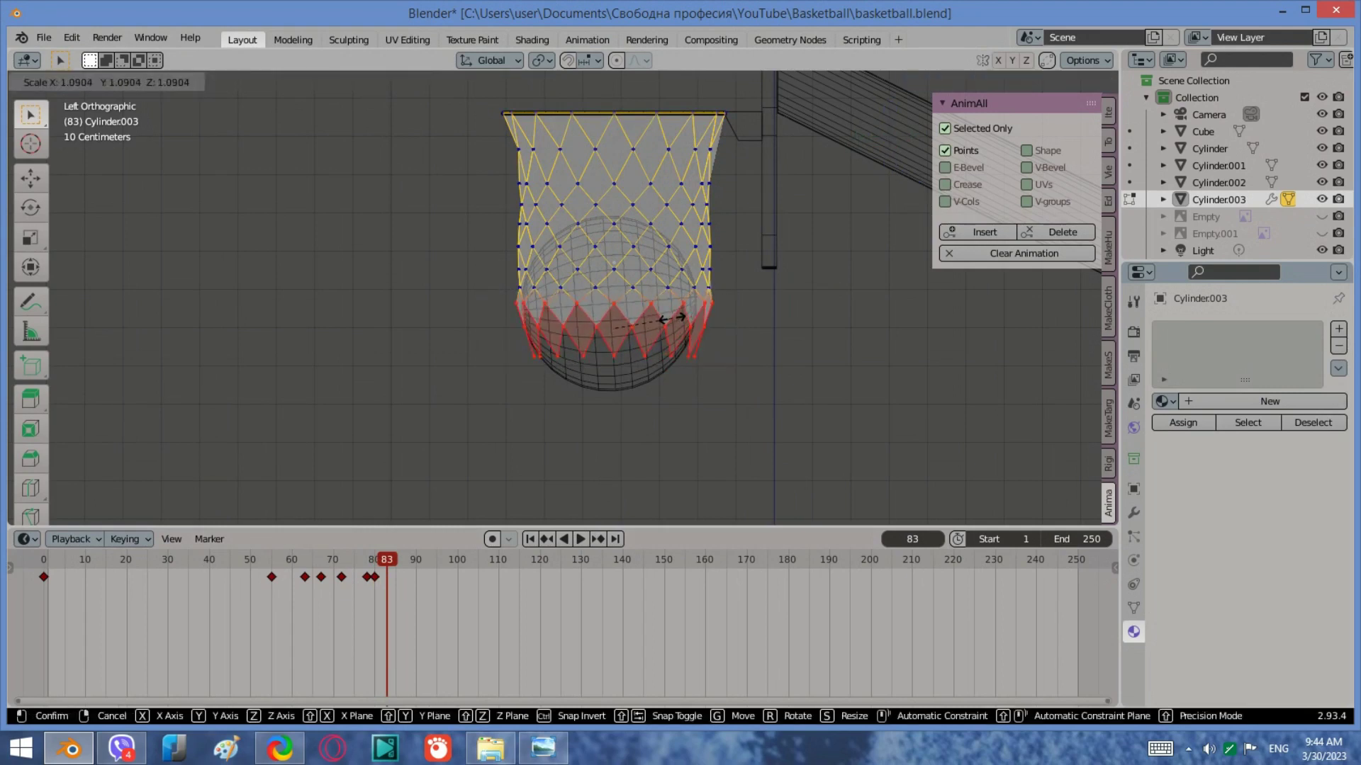
left_click(673, 317)
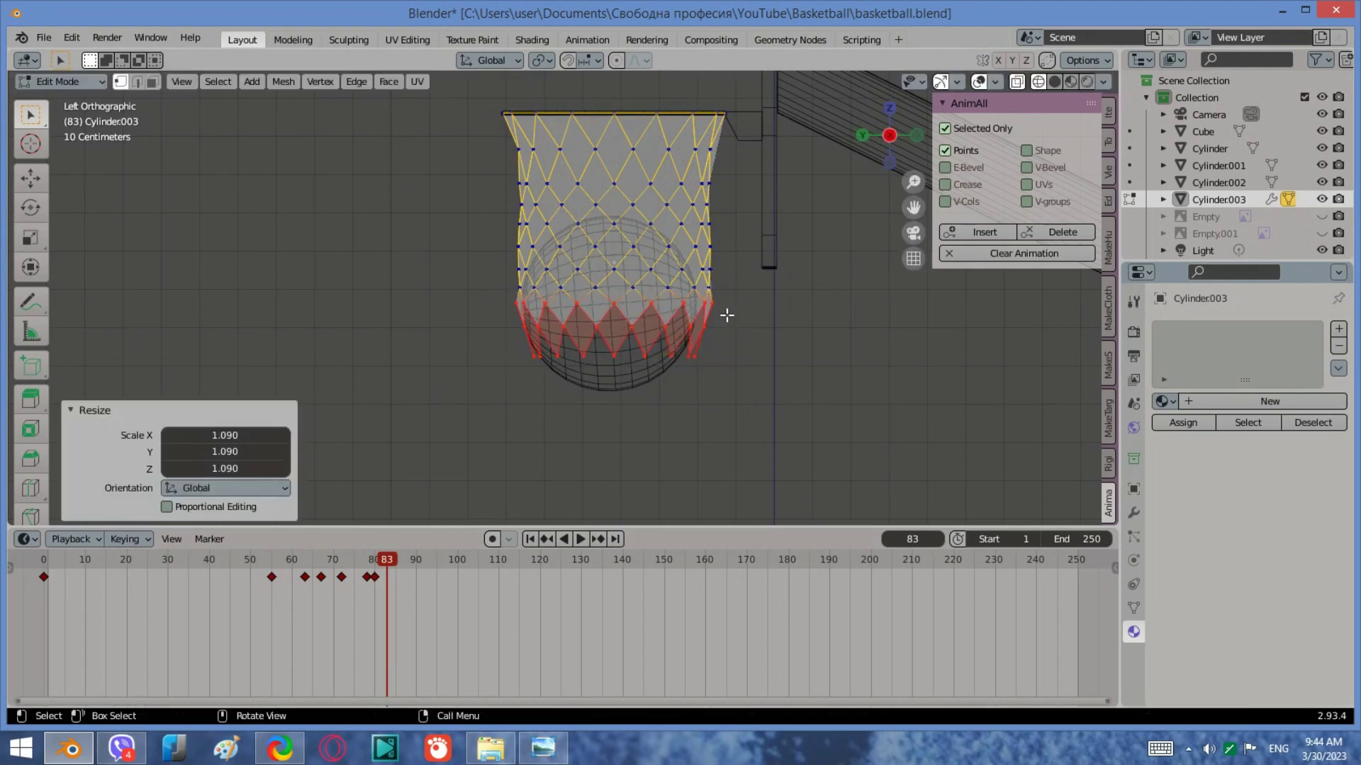
Step: Widen the bottom net row, and scale the second row from the bottom by about 1.053
left_click_drag(712, 384, 505, 344)
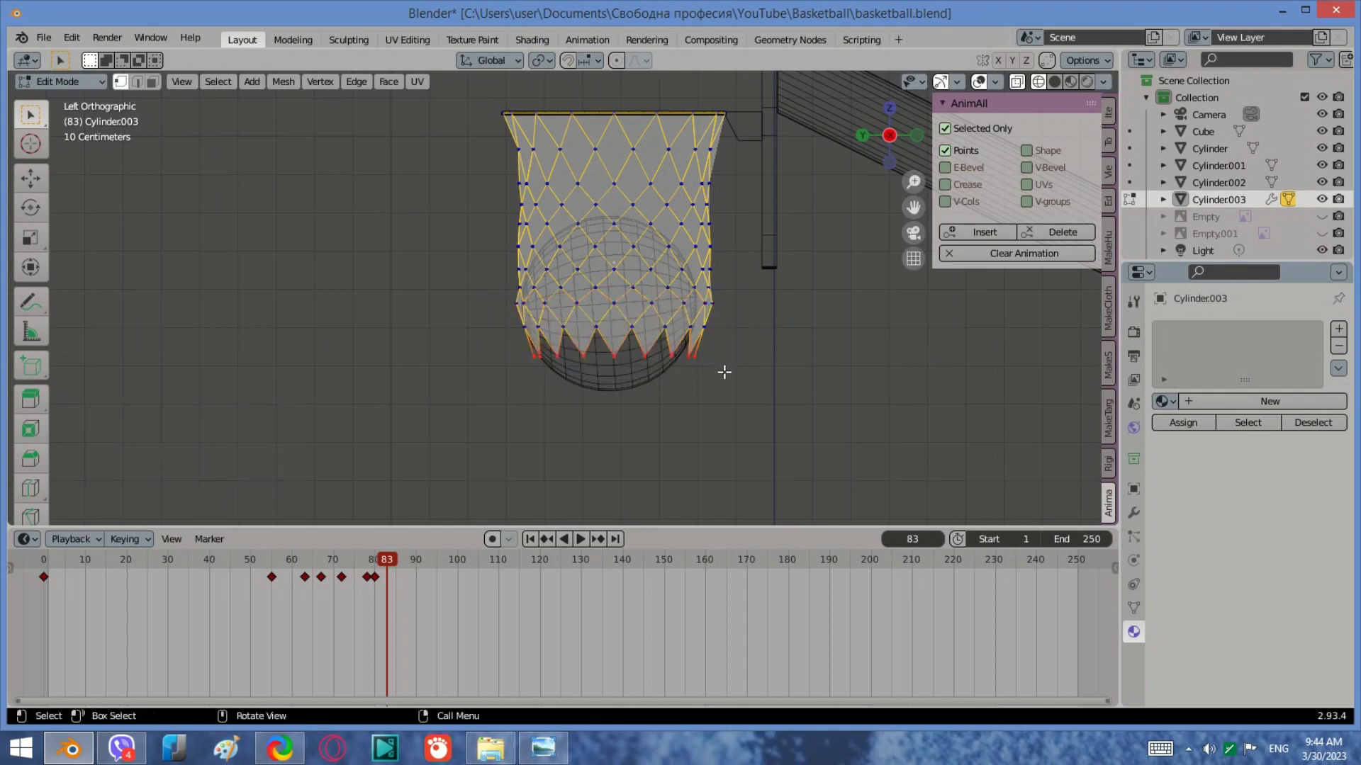
key("s")
left_click(737, 373)
left_click_drag(722, 338, 528, 319)
key("s")
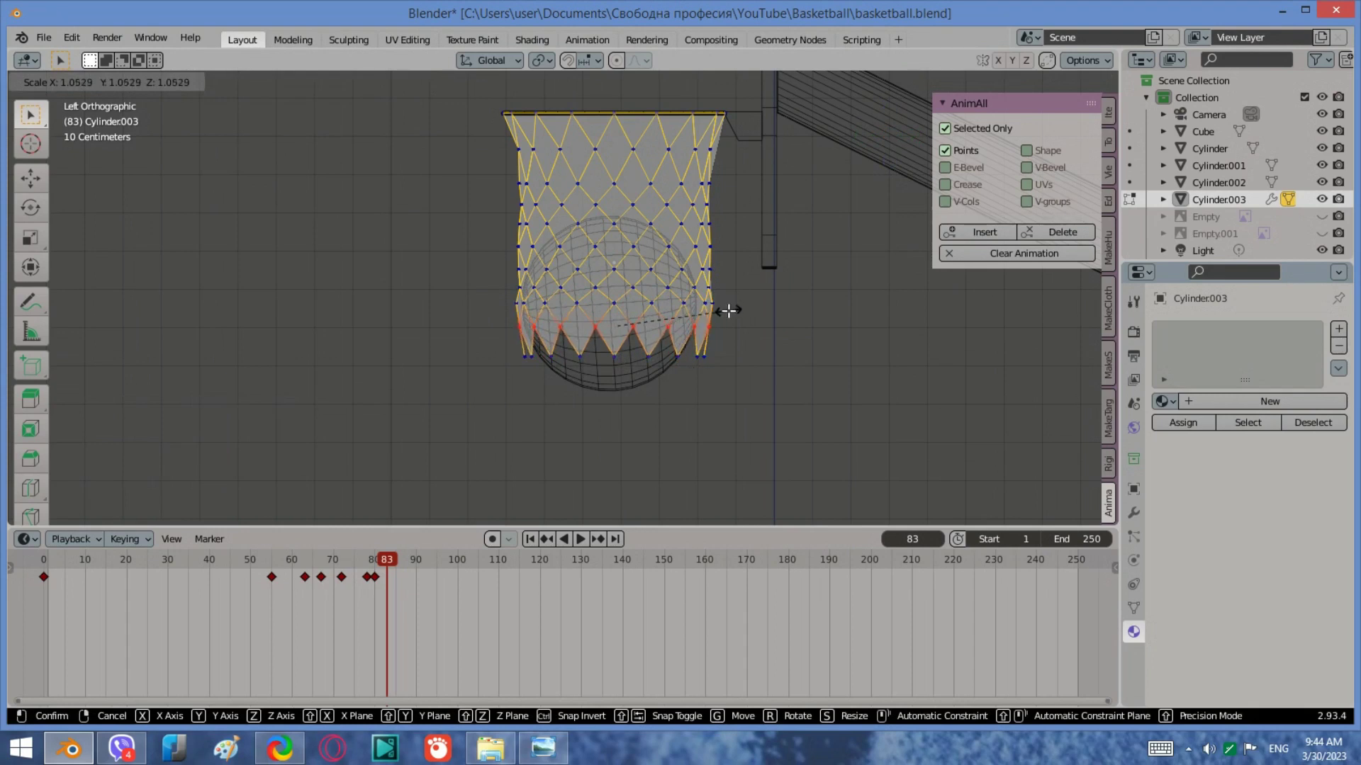
left_click(727, 316)
Step: Scale the bottom net row by 1.109 and insert an AnimAll Points keyframe for it at frame 83
left_click_drag(741, 369, 511, 346)
key("s")
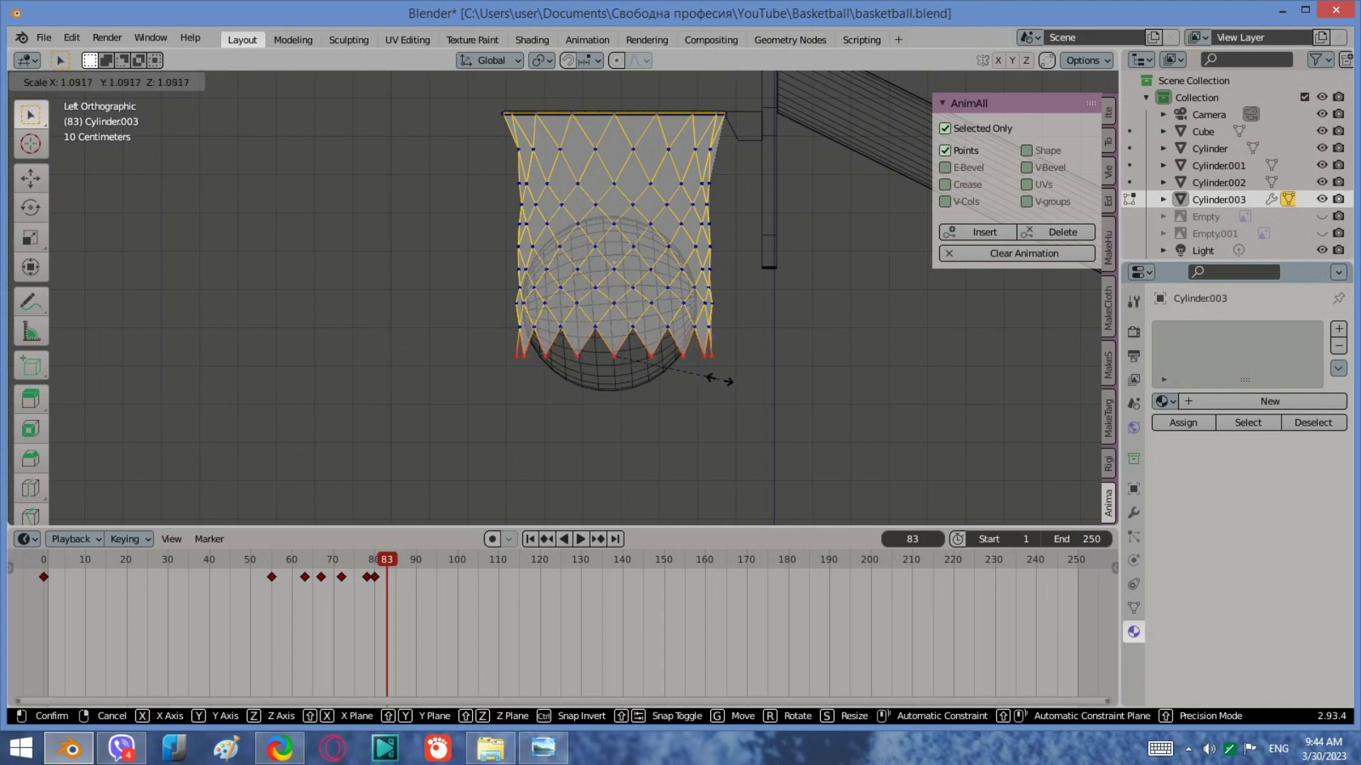
left_click(722, 380)
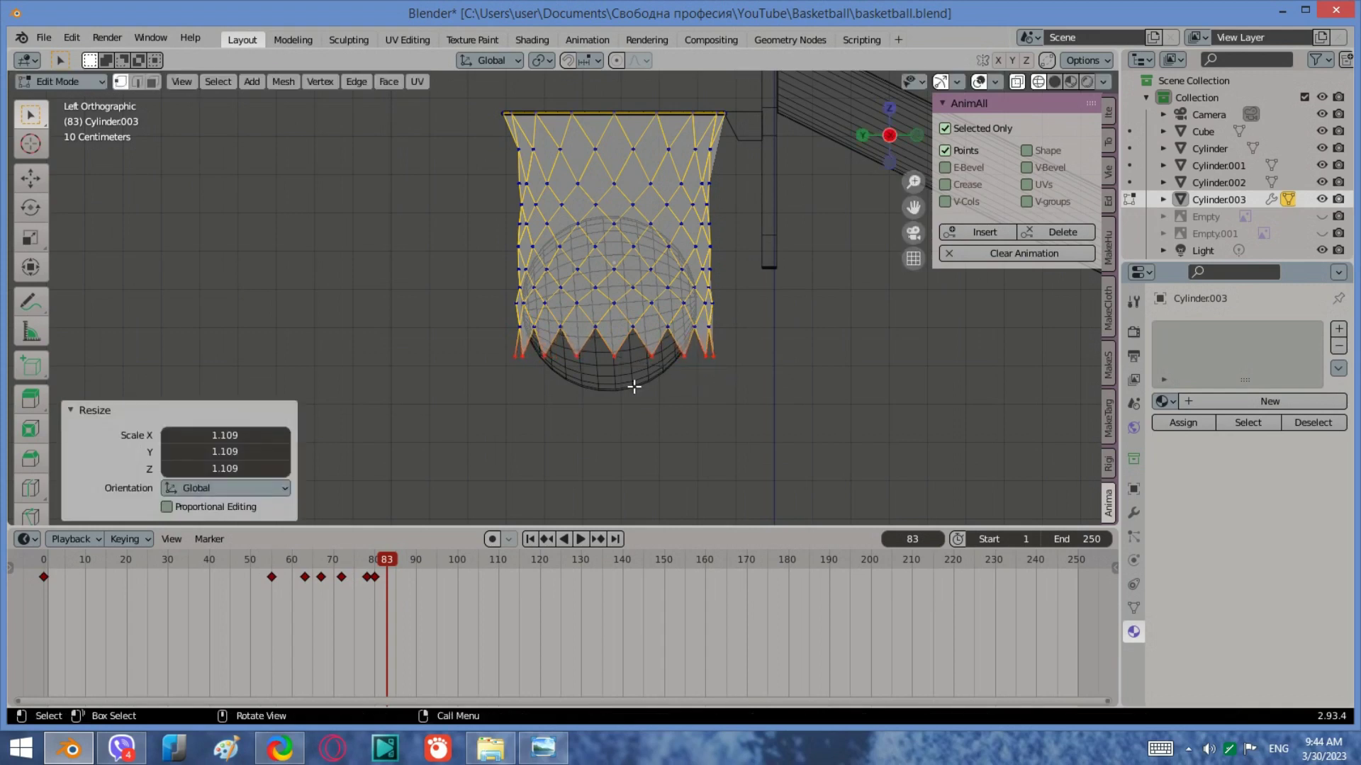
left_click(982, 232)
Step: At frame 88, scale the bottom net row by 0.878, and insert an AnimAll Points keyframe for the entire net
key("Right")
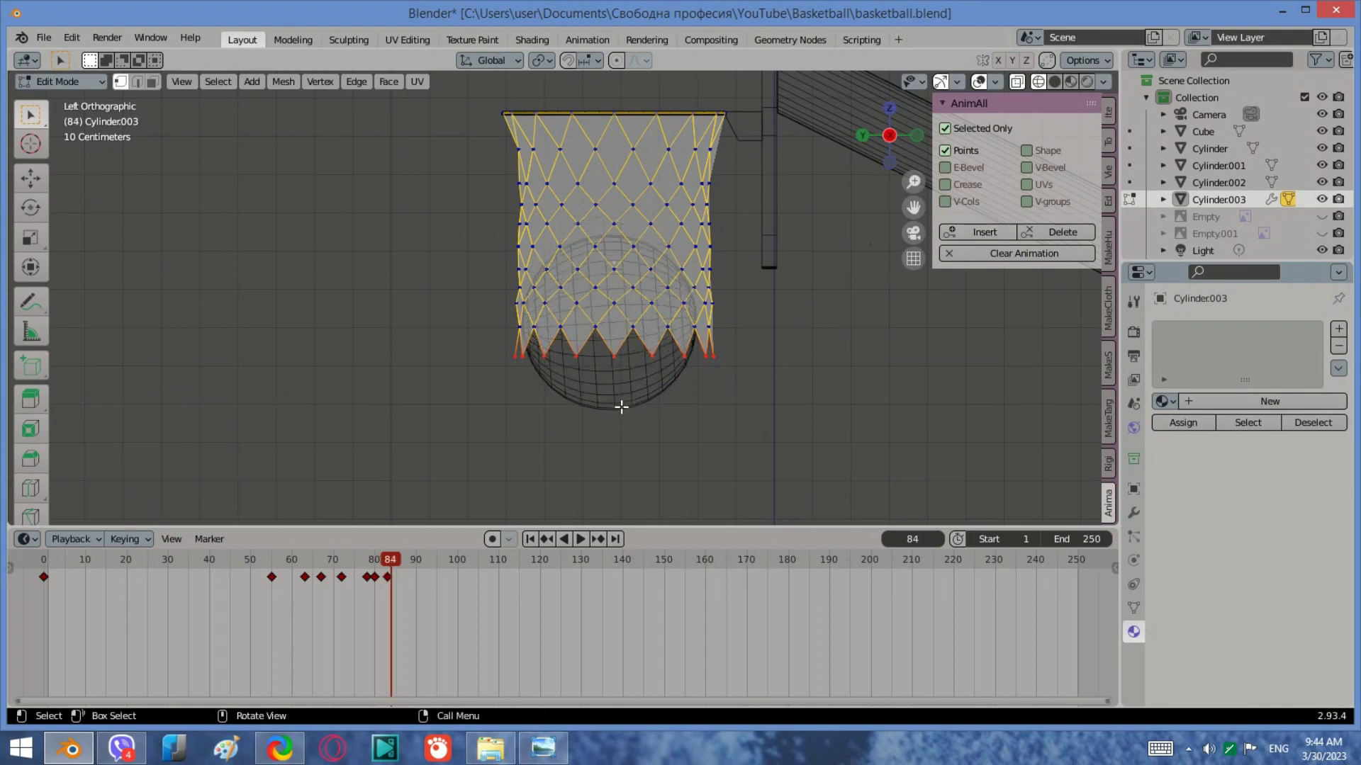
key("Right")
key("Right")
key("Right")
key("Right")
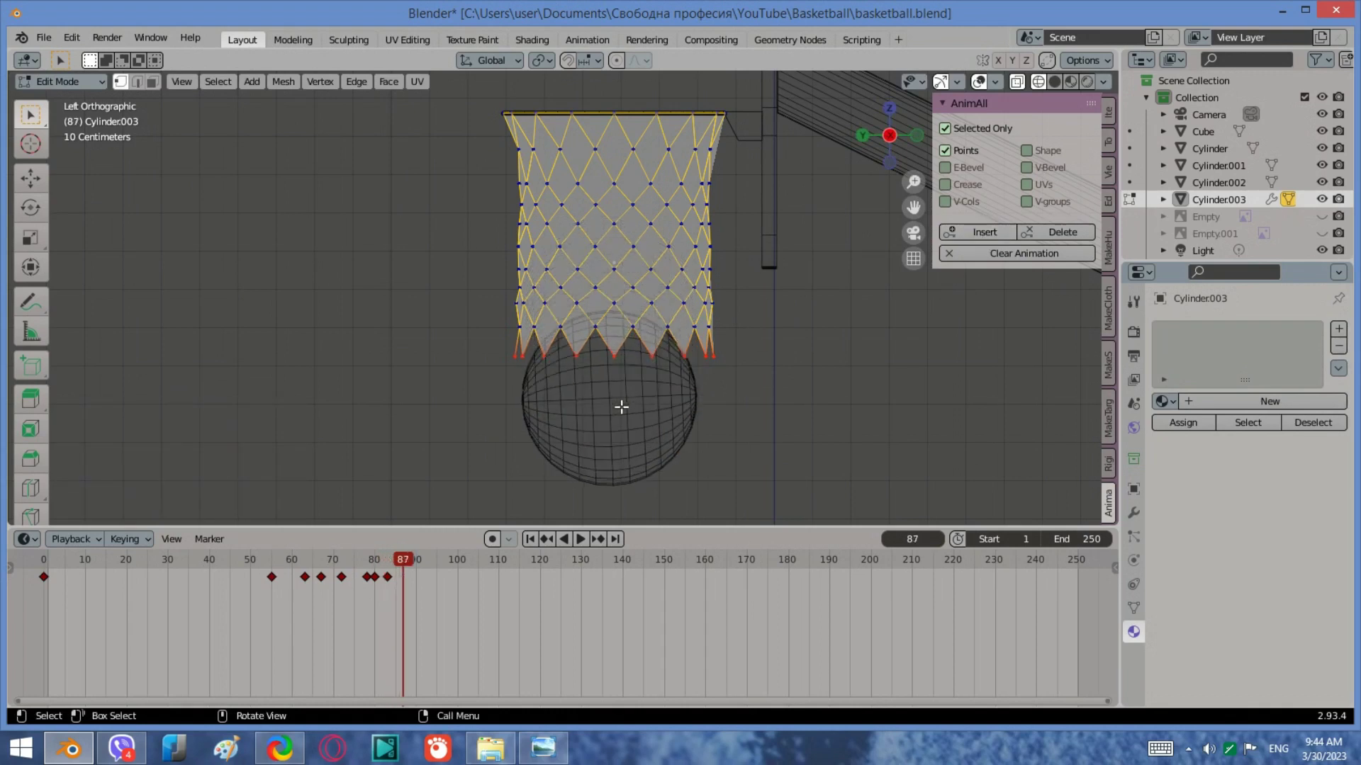
key("Right")
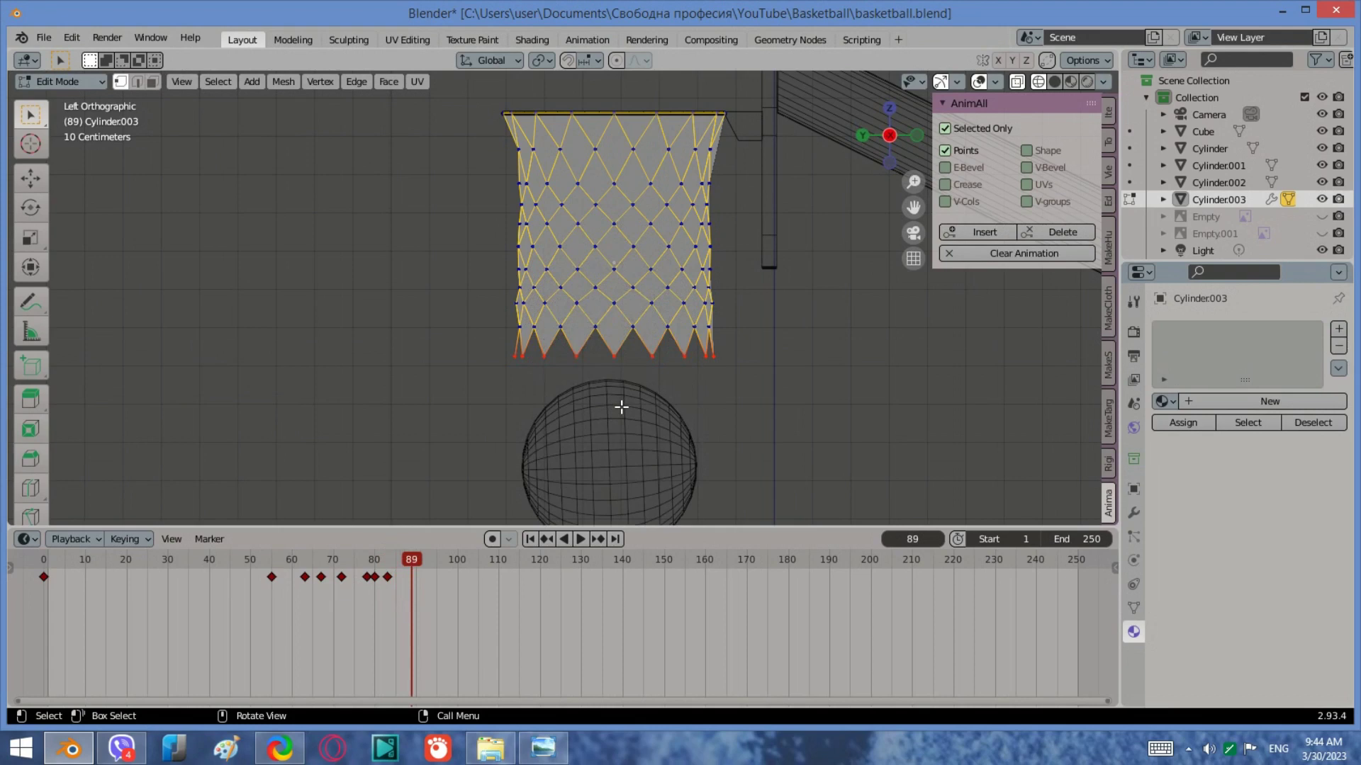
key("Left")
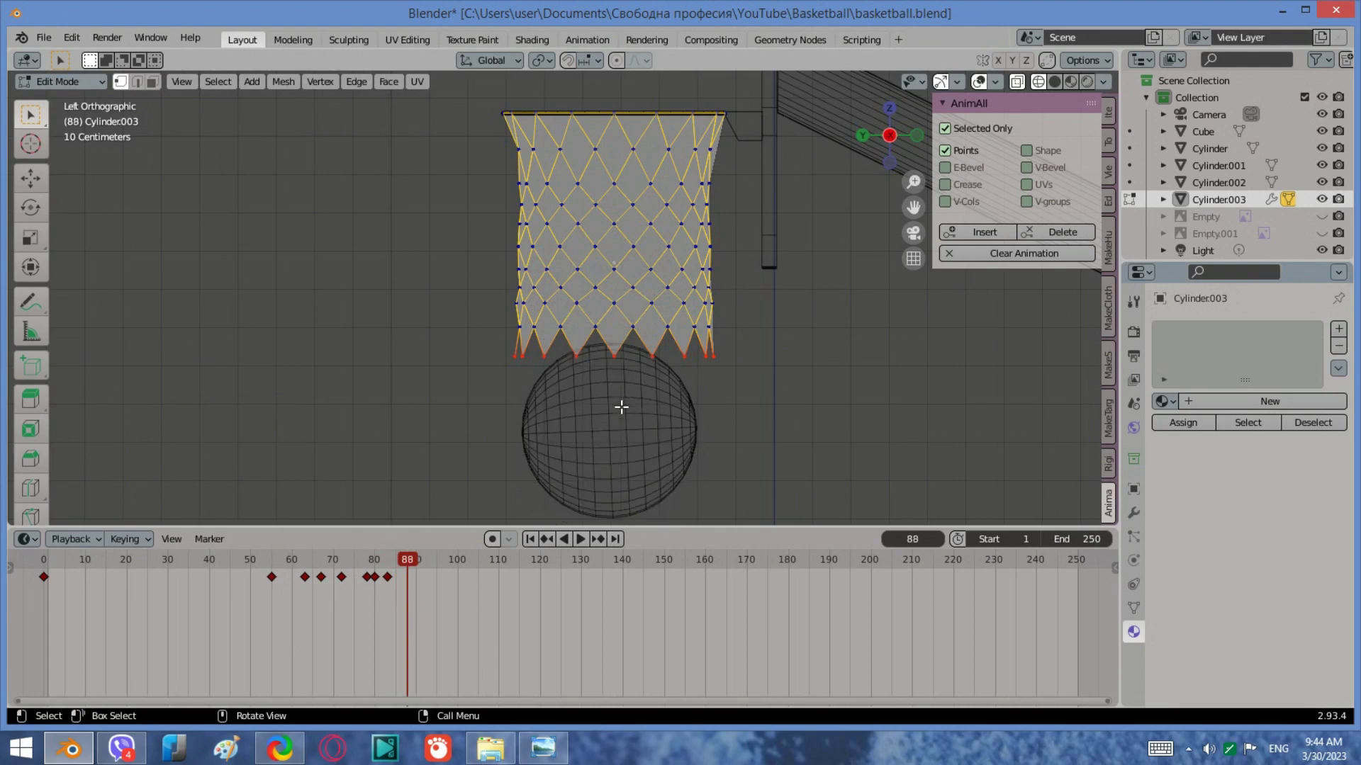
left_click_drag(739, 372, 472, 344)
key("s")
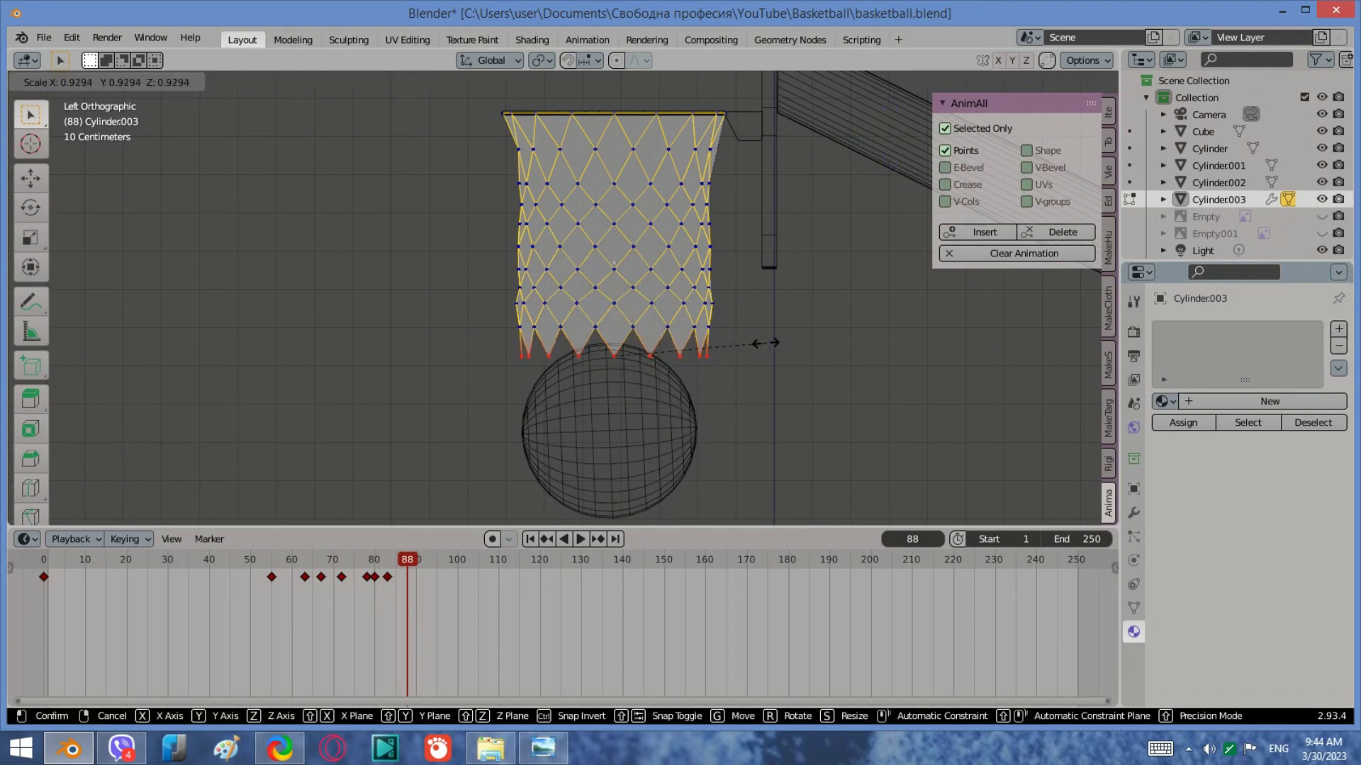
left_click(756, 343)
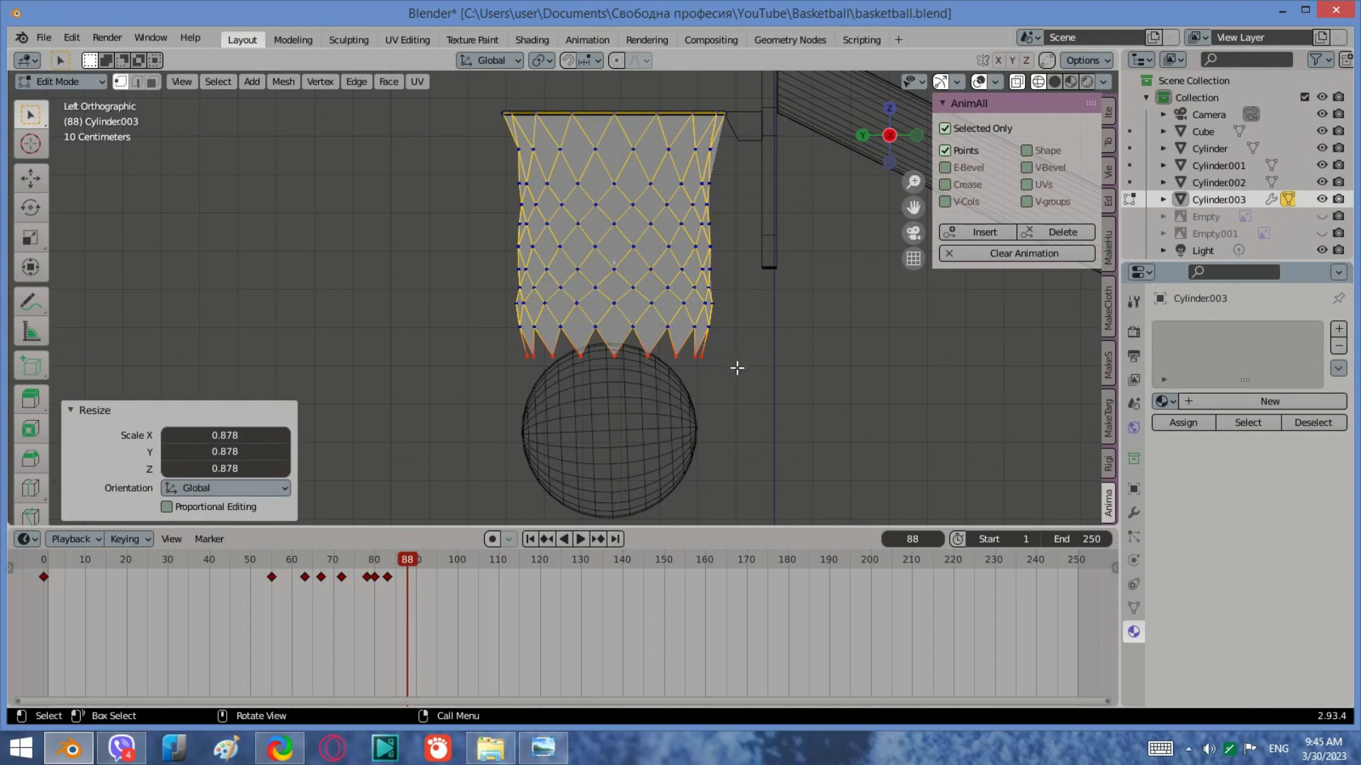
left_click_drag(737, 367, 470, 85)
left_click(984, 232)
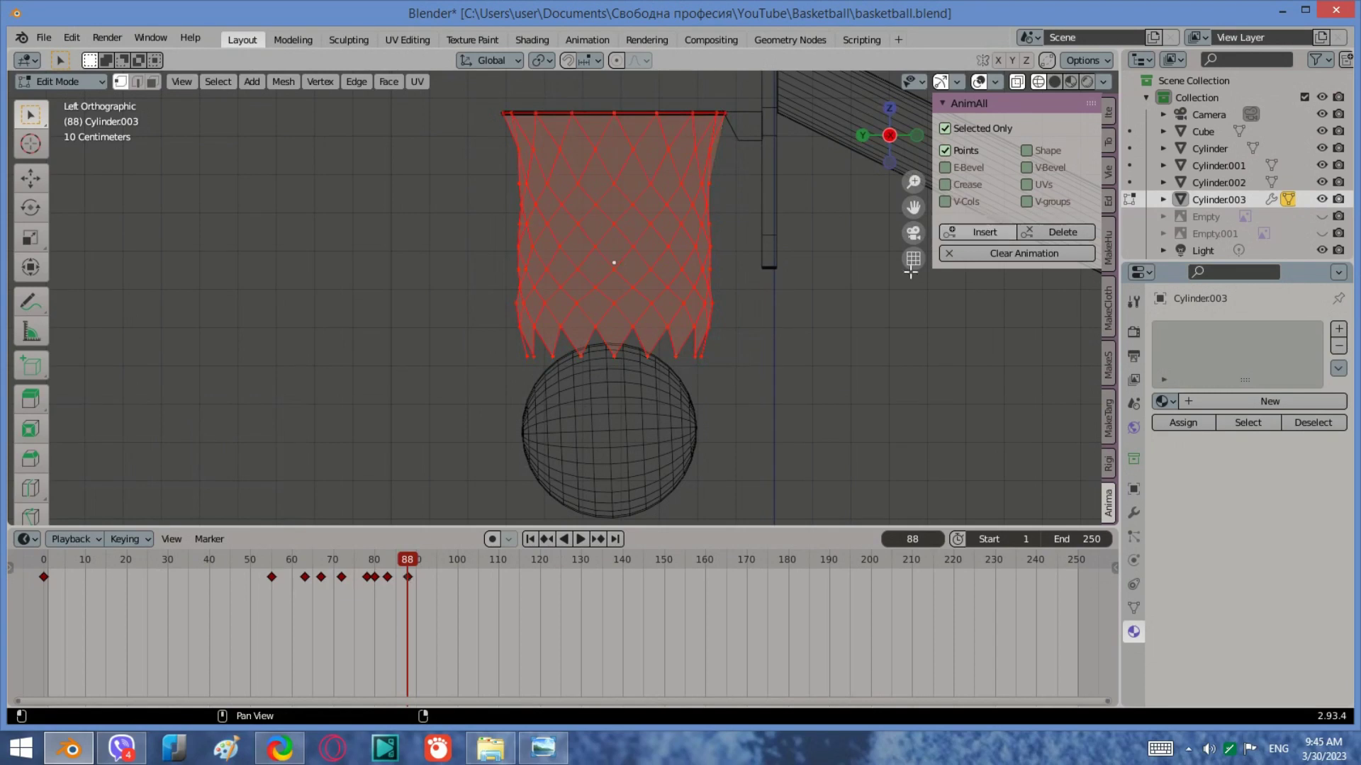
Step: Deselect the net and go to frame 90
left_click(755, 426)
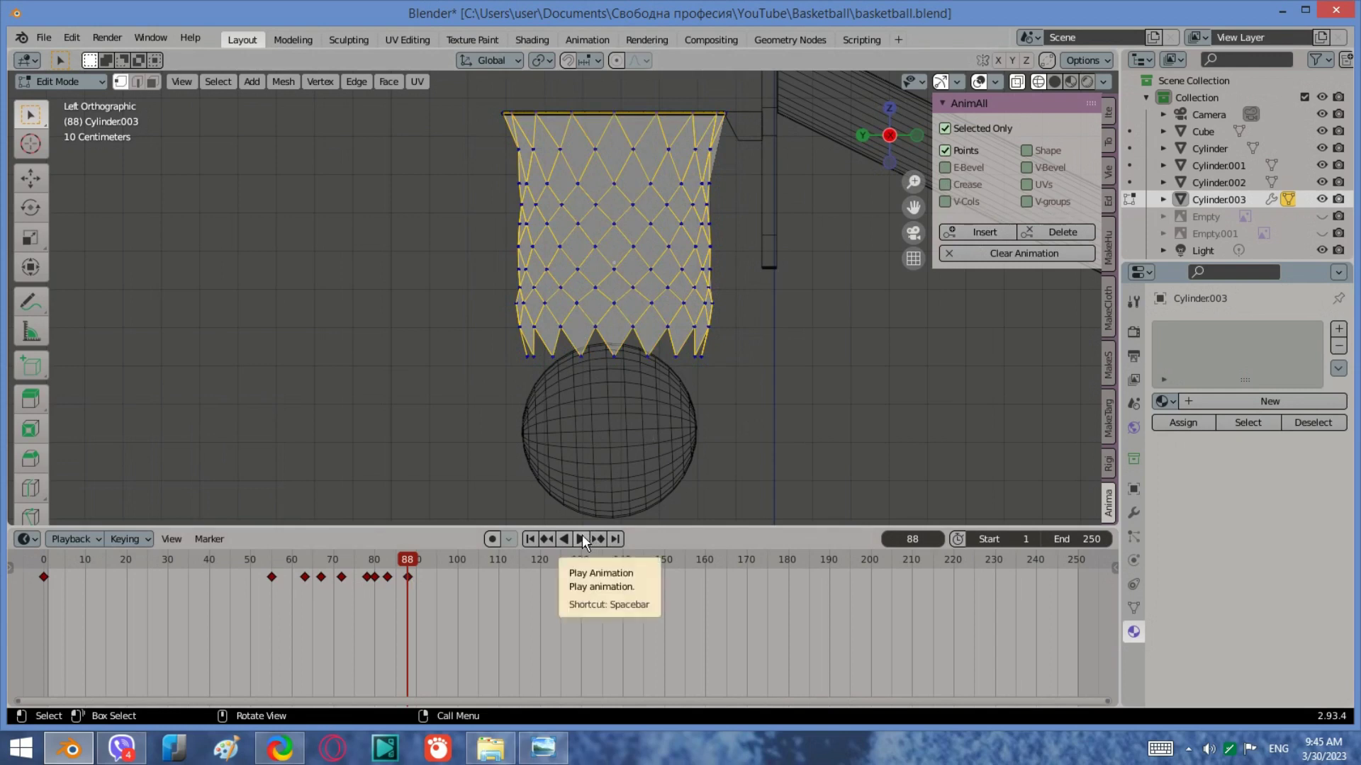
key("Right")
key("Right")
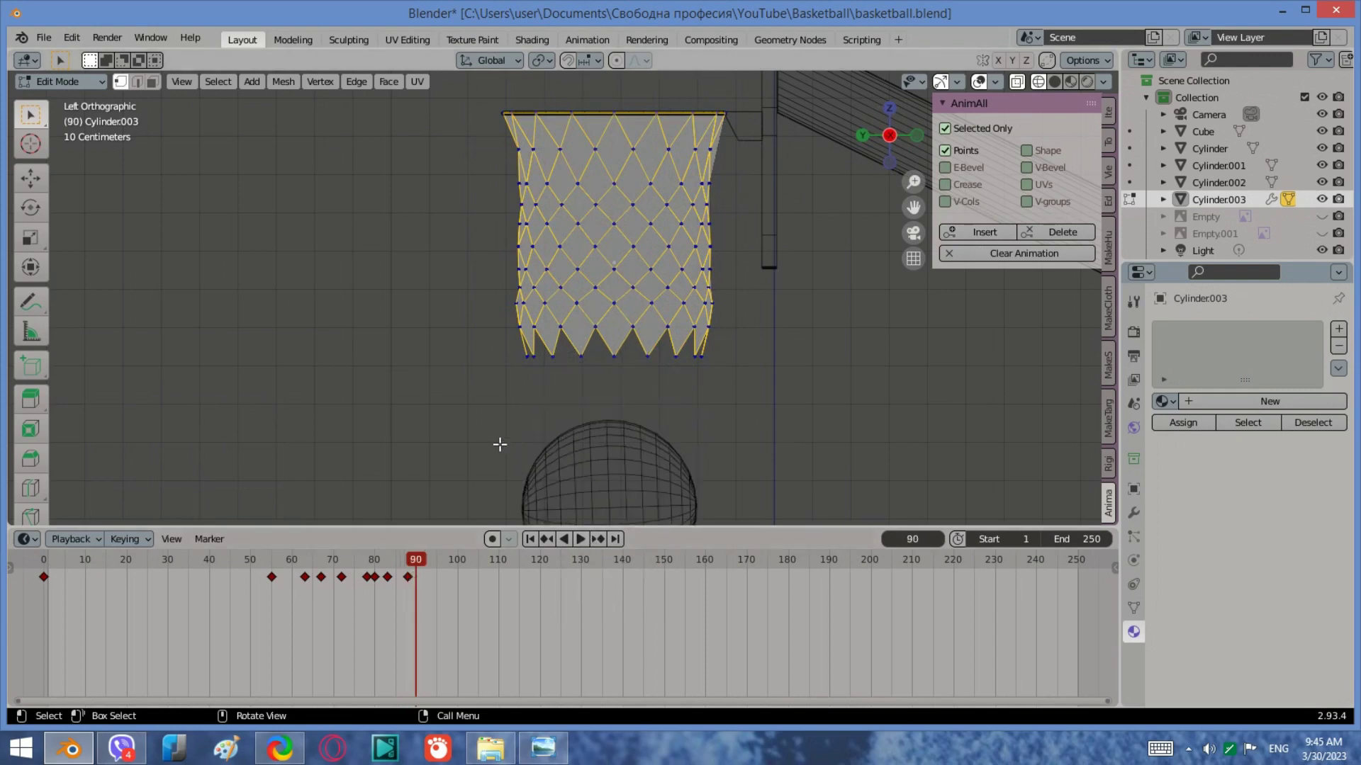
left_click_drag(735, 335, 498, 305)
key("s")
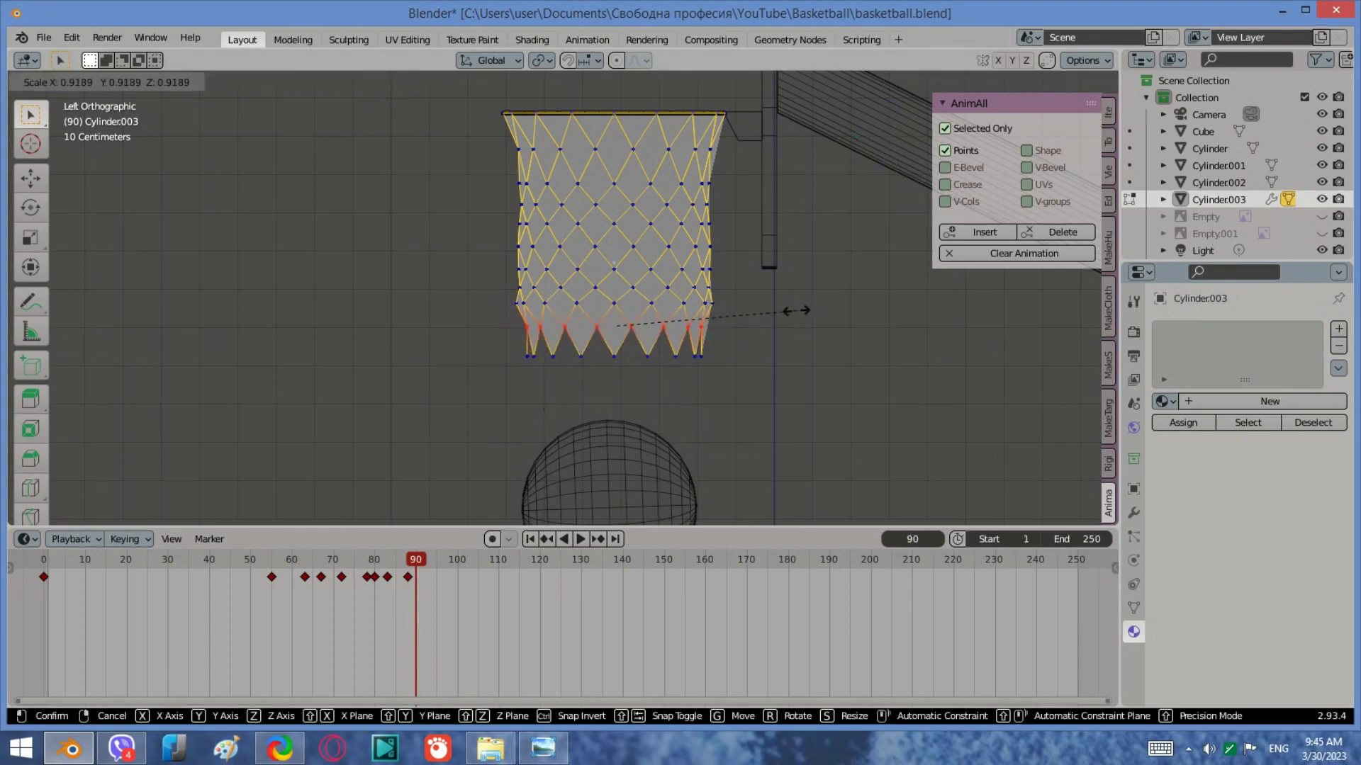
right_click(796, 310)
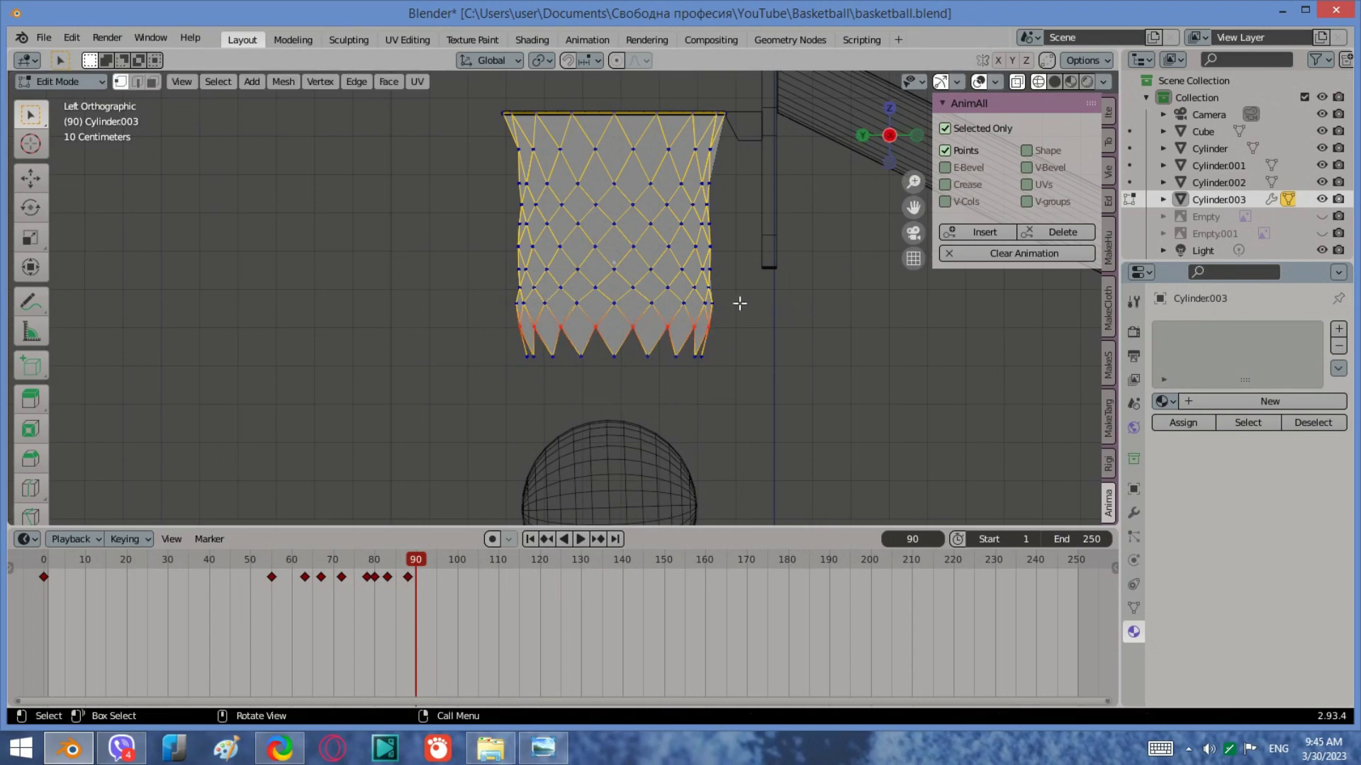
Step: Copy the net's keyframe at frame 0 in the timeline
scroll(730, 299, "up", 1)
middle_click_drag(716, 290, 648, 322, "shift")
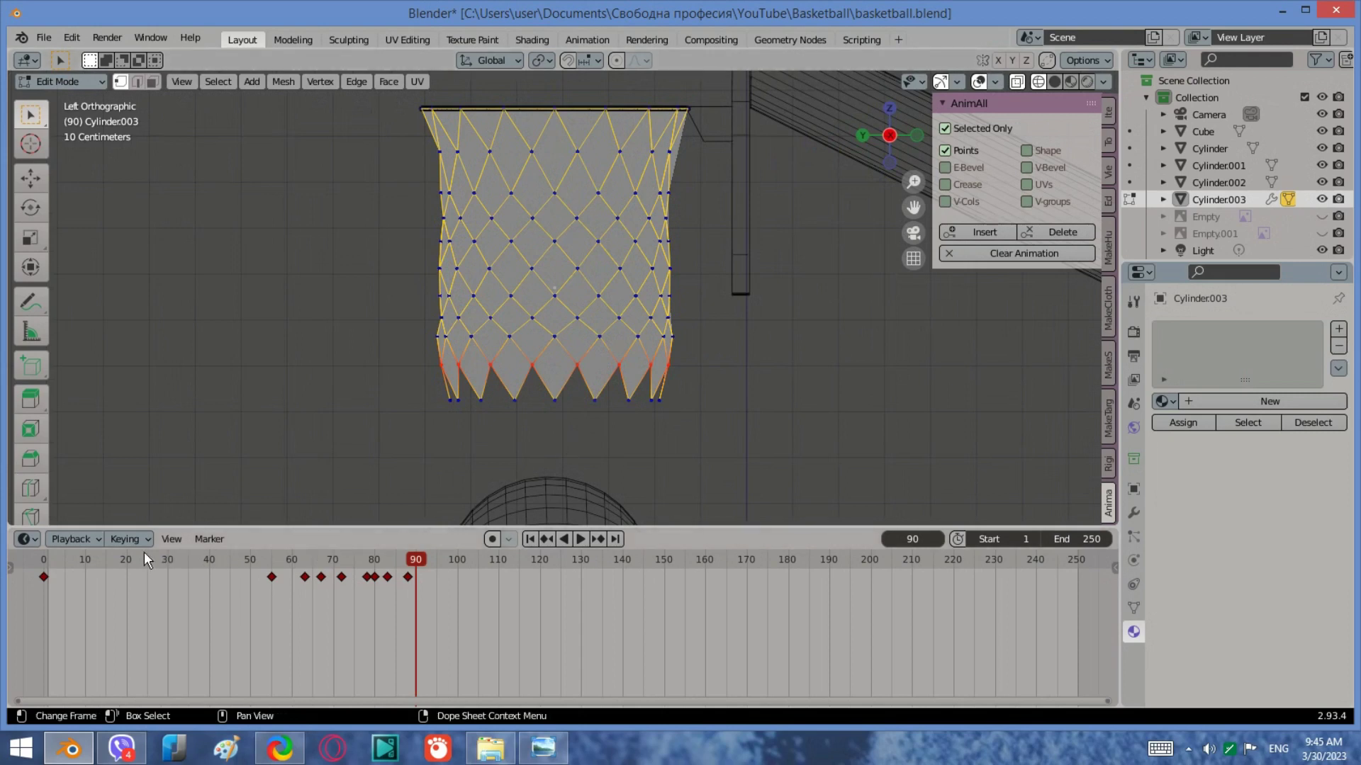
left_click(44, 577)
right_click(45, 576)
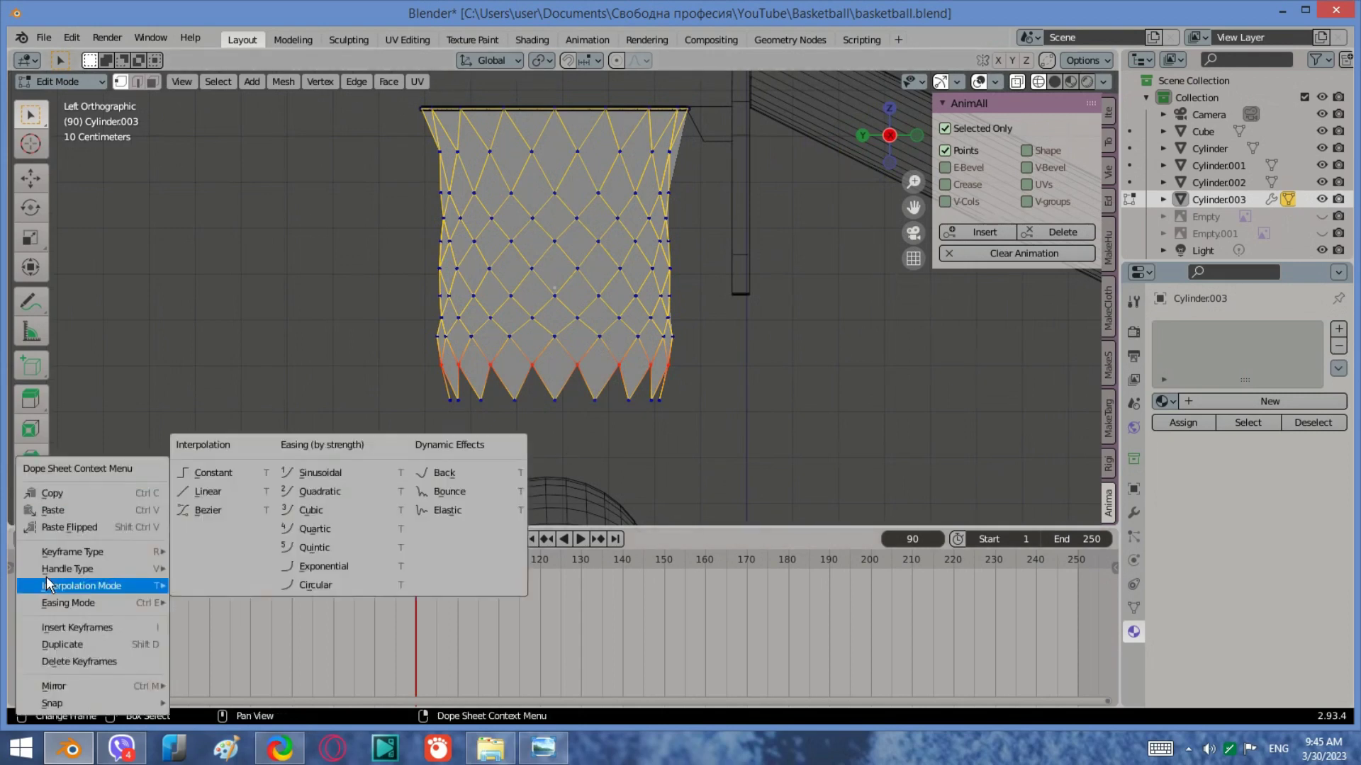
left_click(53, 497)
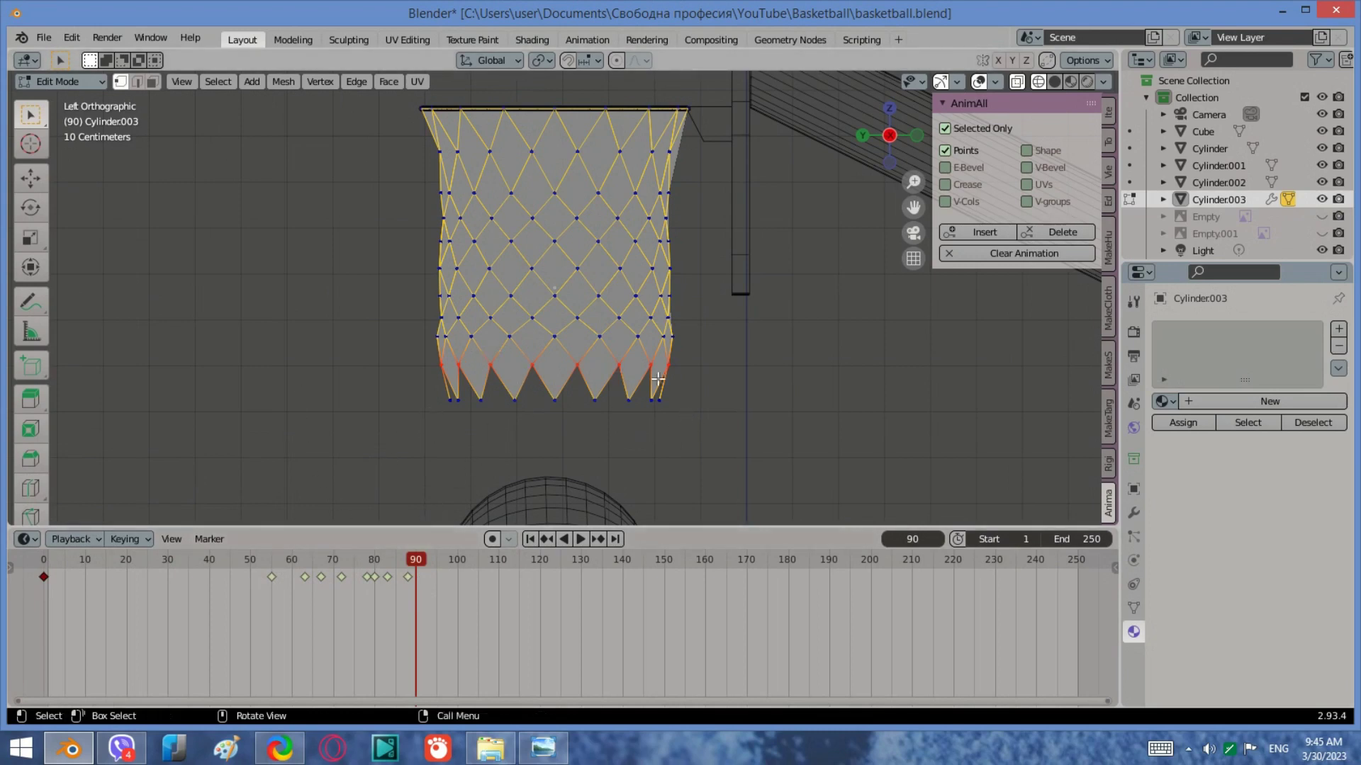
Step: Narrow the bottom three net rows, and scale the third to sixth rows from the bottom by about 0.909
left_click_drag(705, 410, 418, 317)
key("s")
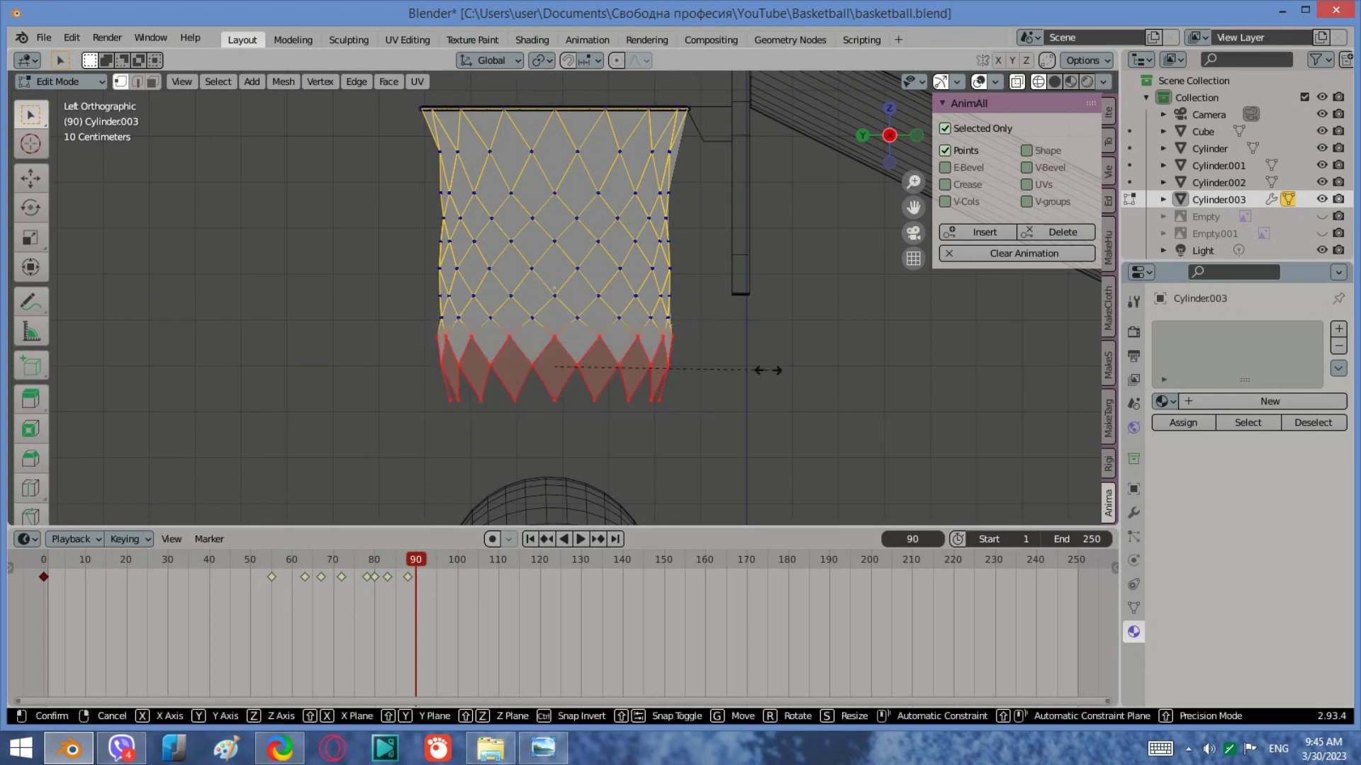
left_click(750, 370)
left_click_drag(698, 340, 423, 247)
key("alt+a")
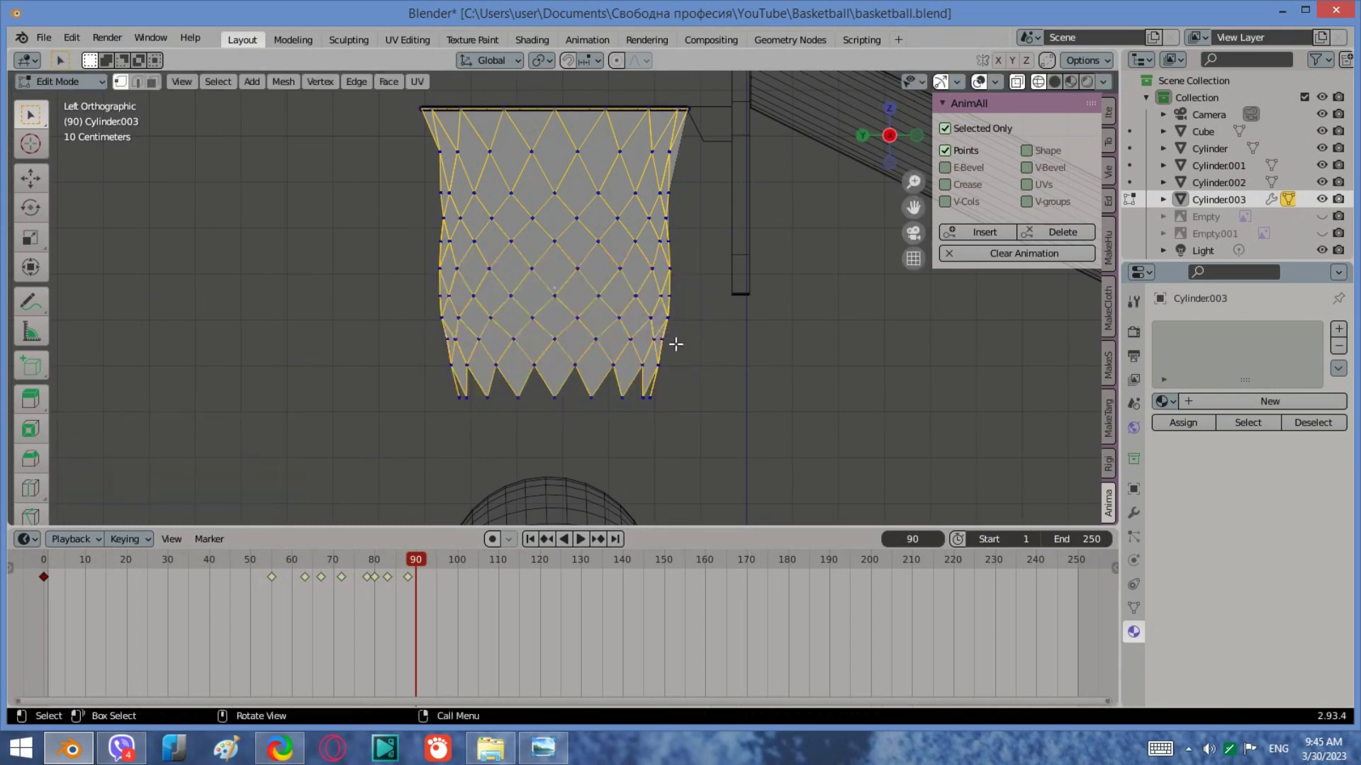
left_click_drag(675, 344, 418, 241)
key("s")
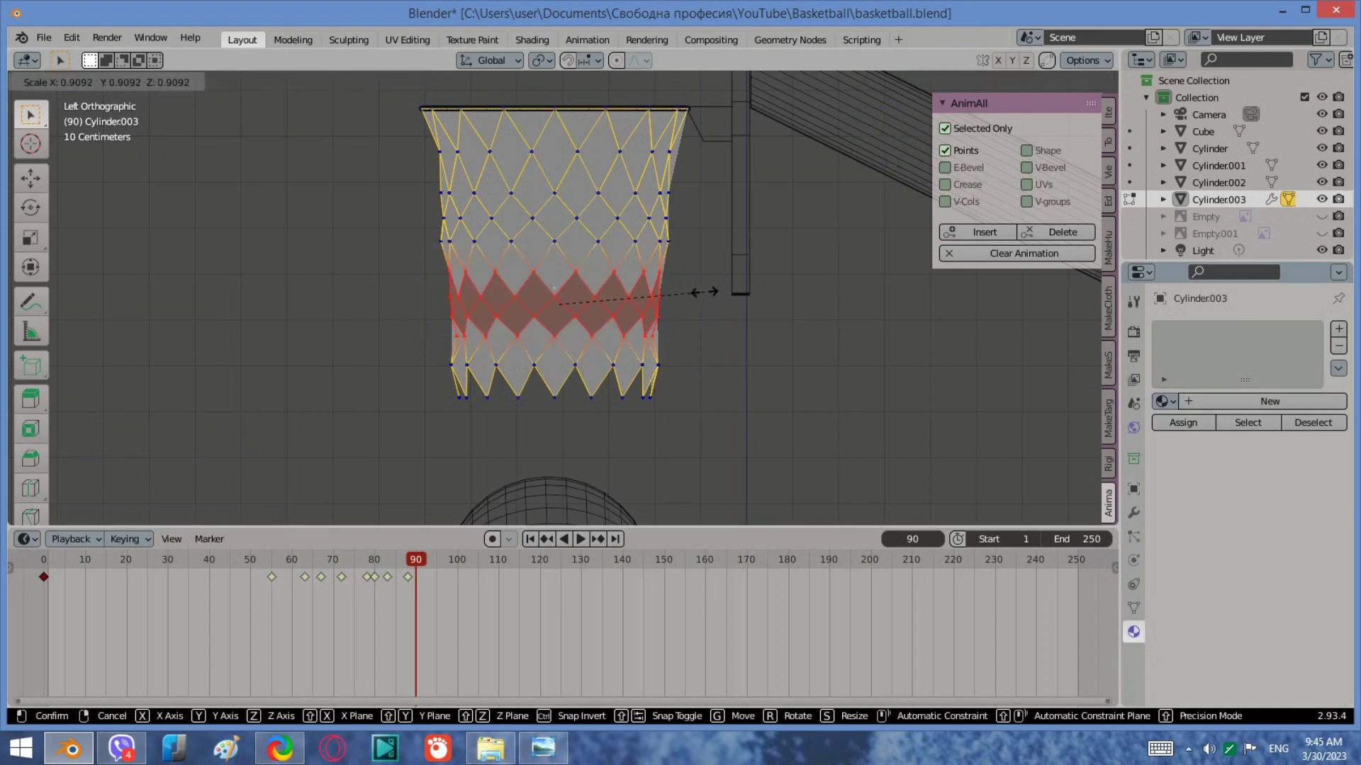
left_click(707, 291)
Step: Slightly narrow the seventh net row from the bottom, and scale the second row from the bottom by 0.903
left_click_drag(701, 242, 432, 230)
key("s")
left_click(729, 404)
mouse_move(711, 424)
left_mouse_down()
mouse_move(455, 361)
mouse_move(734, 415)
left_mouse_up()
left_click_drag(707, 381, 400, 360)
key("s")
left_click(744, 395)
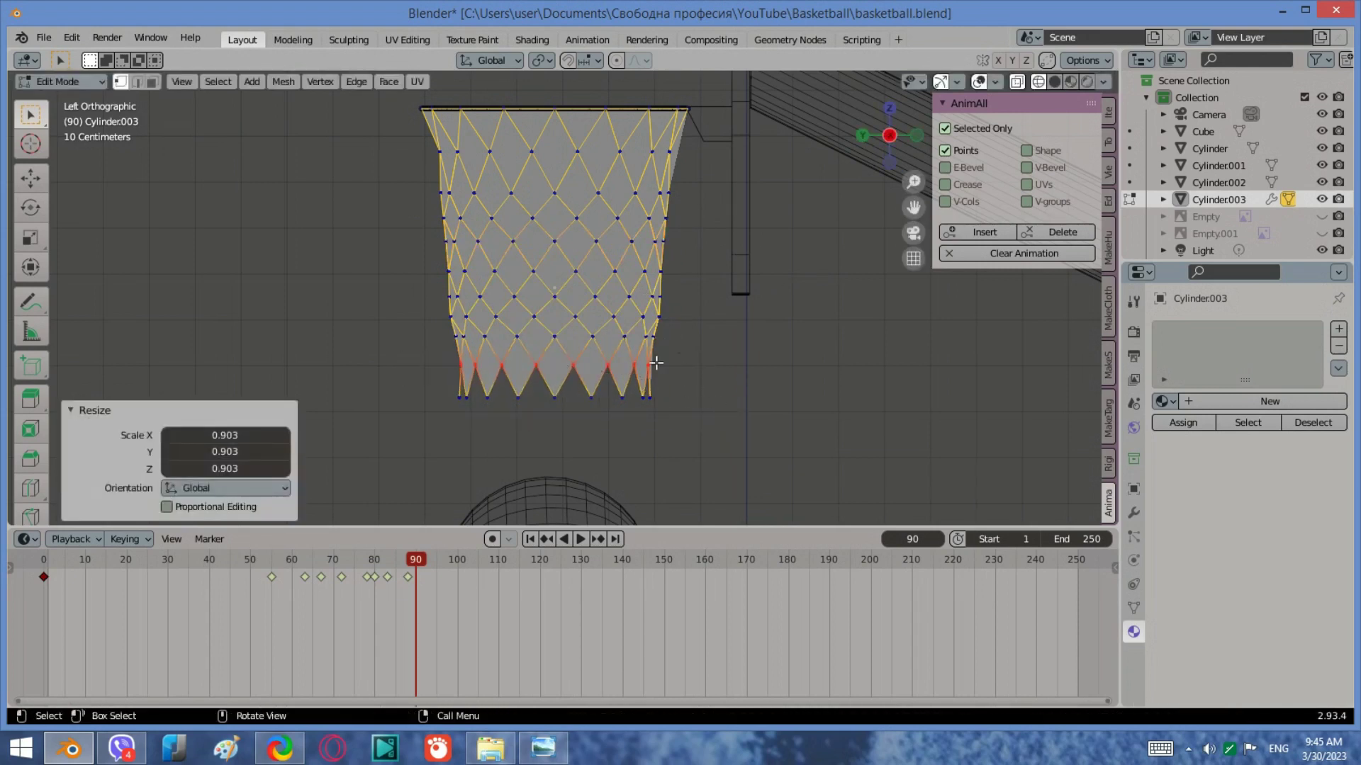
Step: Scale all net rows below the top two by about 0.968, and the fourth row from the bottom by 0.987
left_click_drag(727, 442, 455, 199)
key("s")
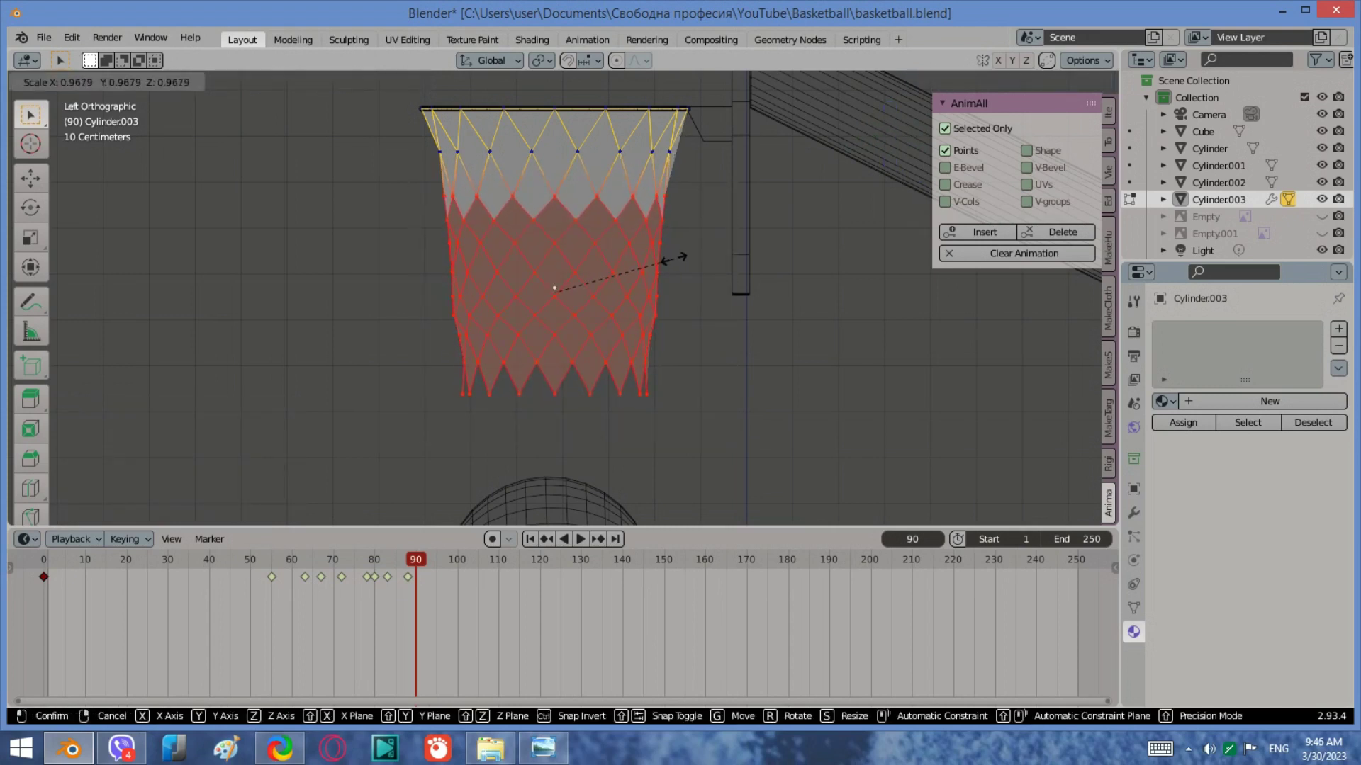
left_click(650, 168)
left_click(684, 258)
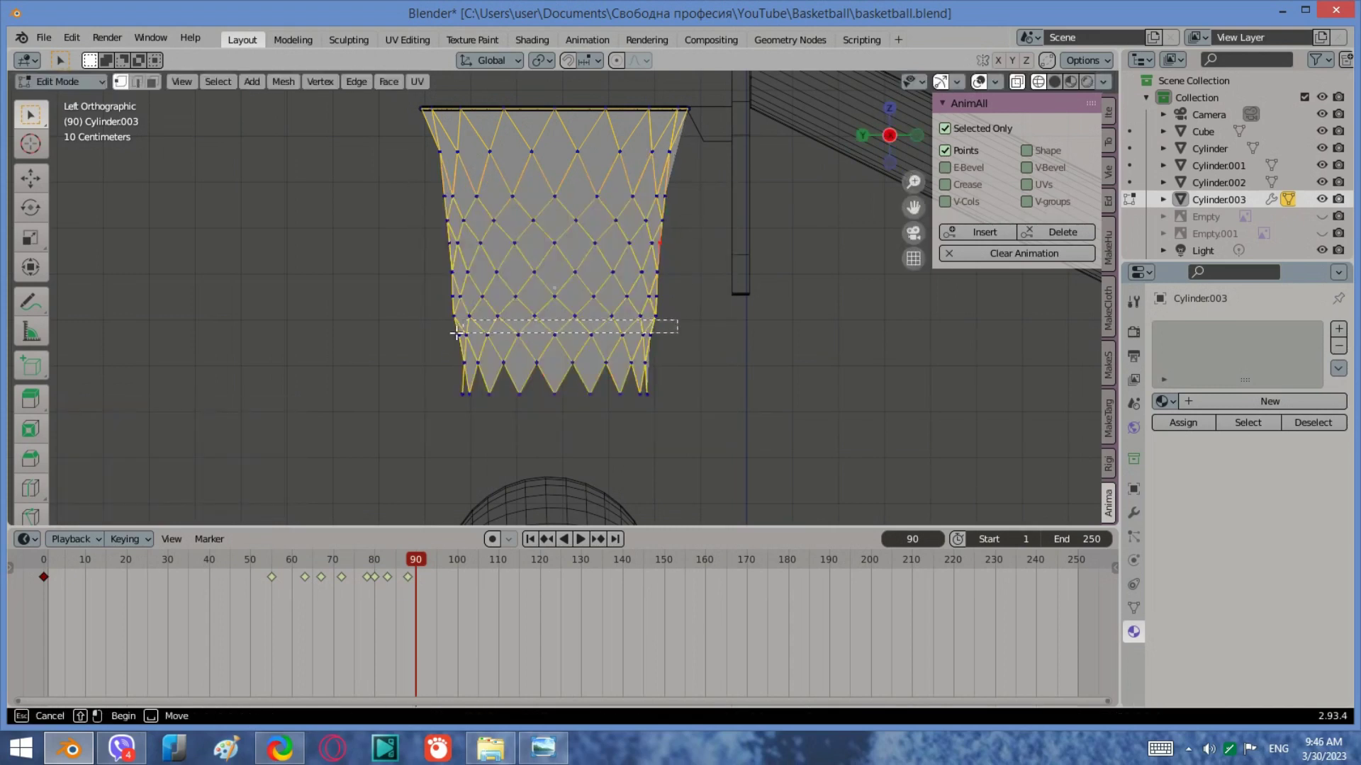
left_click(655, 318, "alt")
key("s")
left_click(739, 304)
Step: Select the entire net and insert an AnimAll Points keyframe at frame 90
scroll(623, 353, "down", 3)
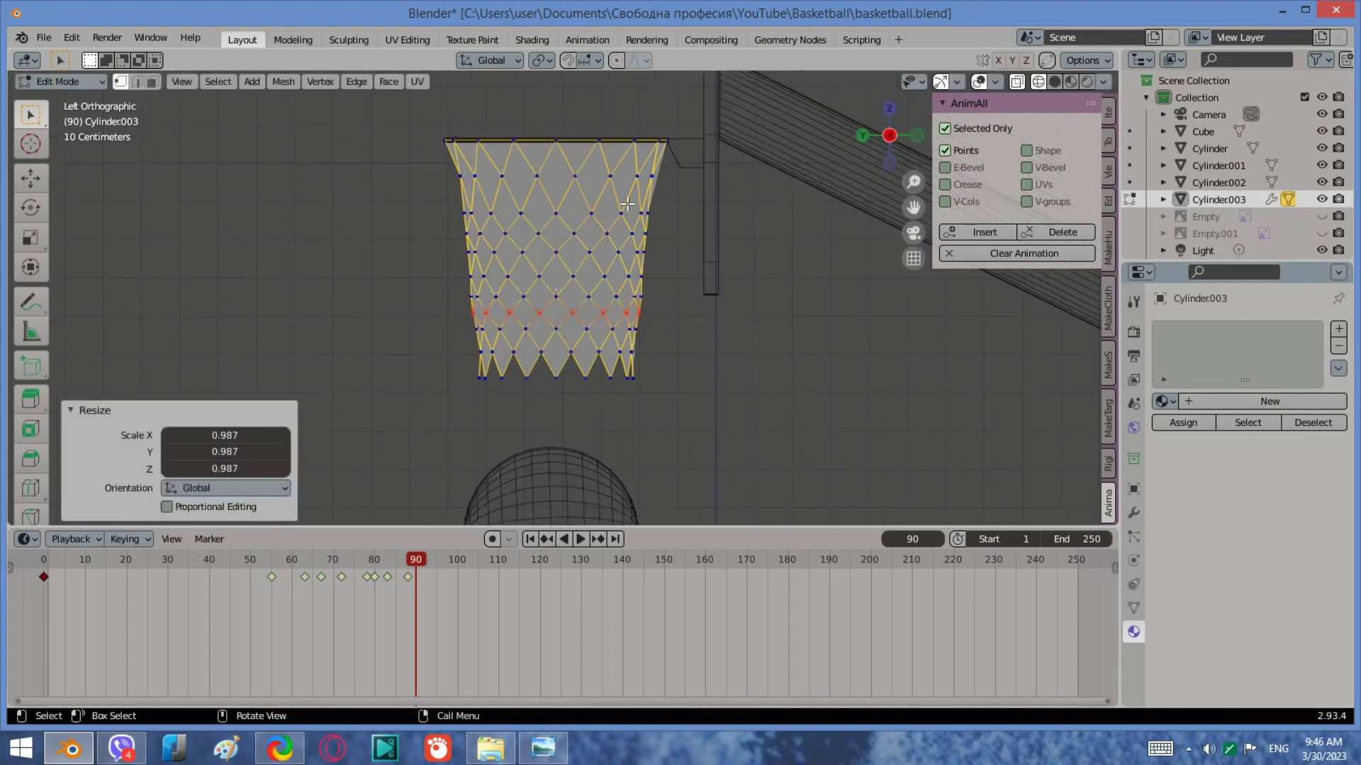
left_click_drag(641, 382, 452, 158)
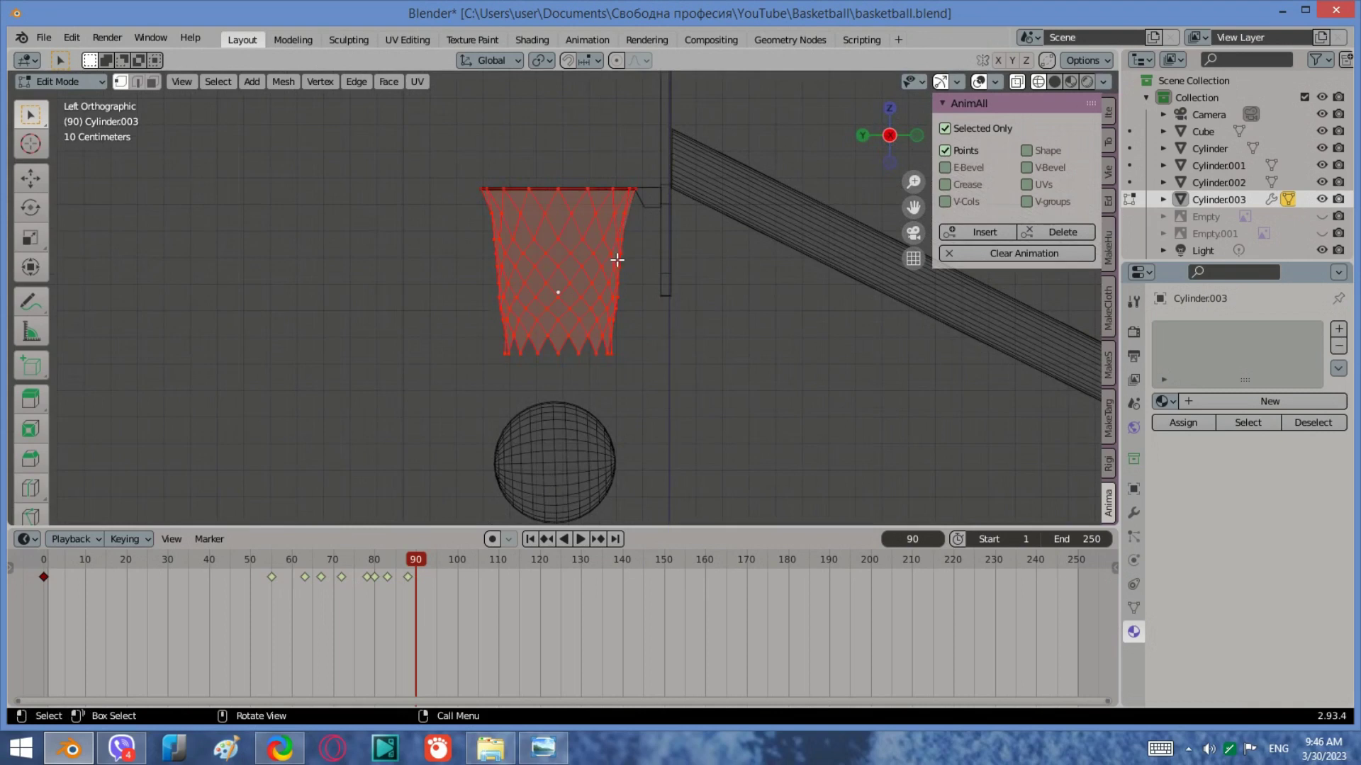
left_click(962, 234)
Step: Play the animation up to frame 153, and insert an AnimAll Points keyframe for the entire net there
scroll(681, 346, "down", 4)
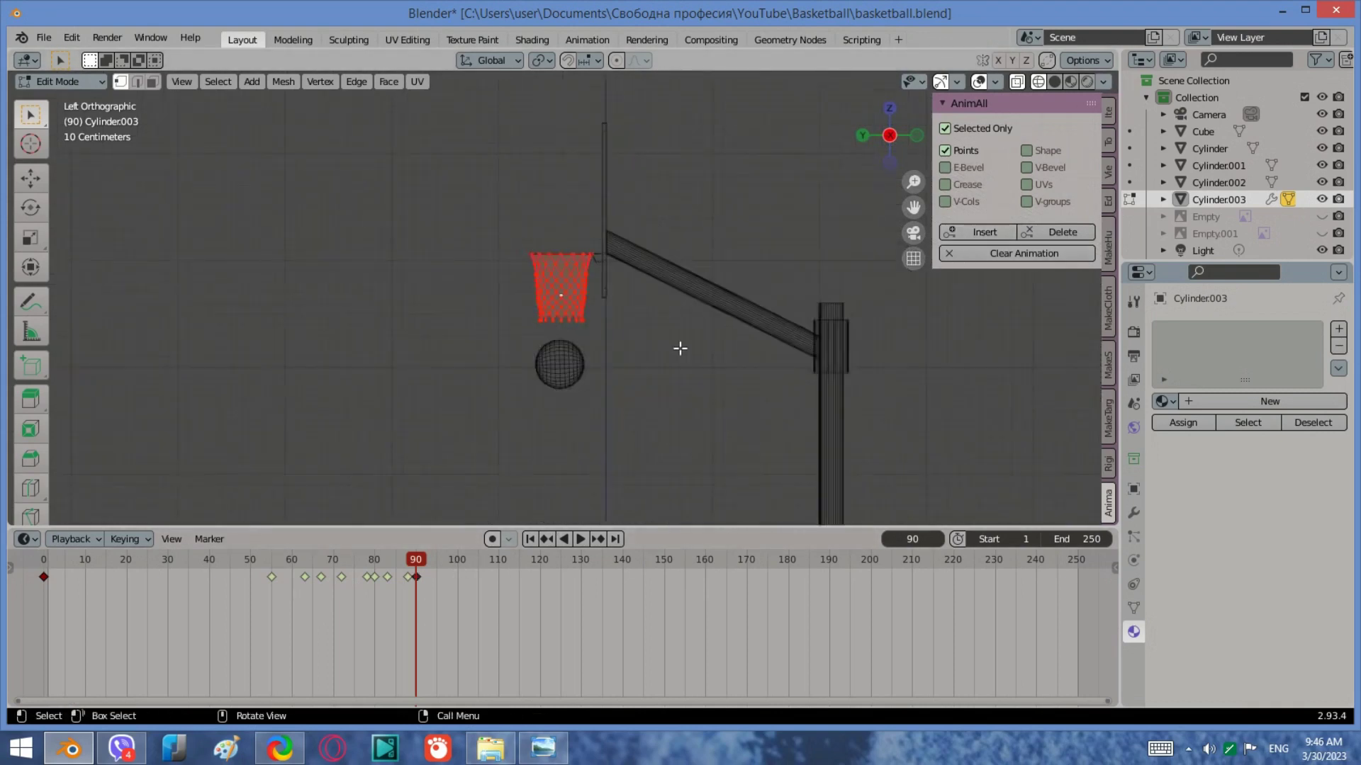
scroll(656, 289, "down", 3)
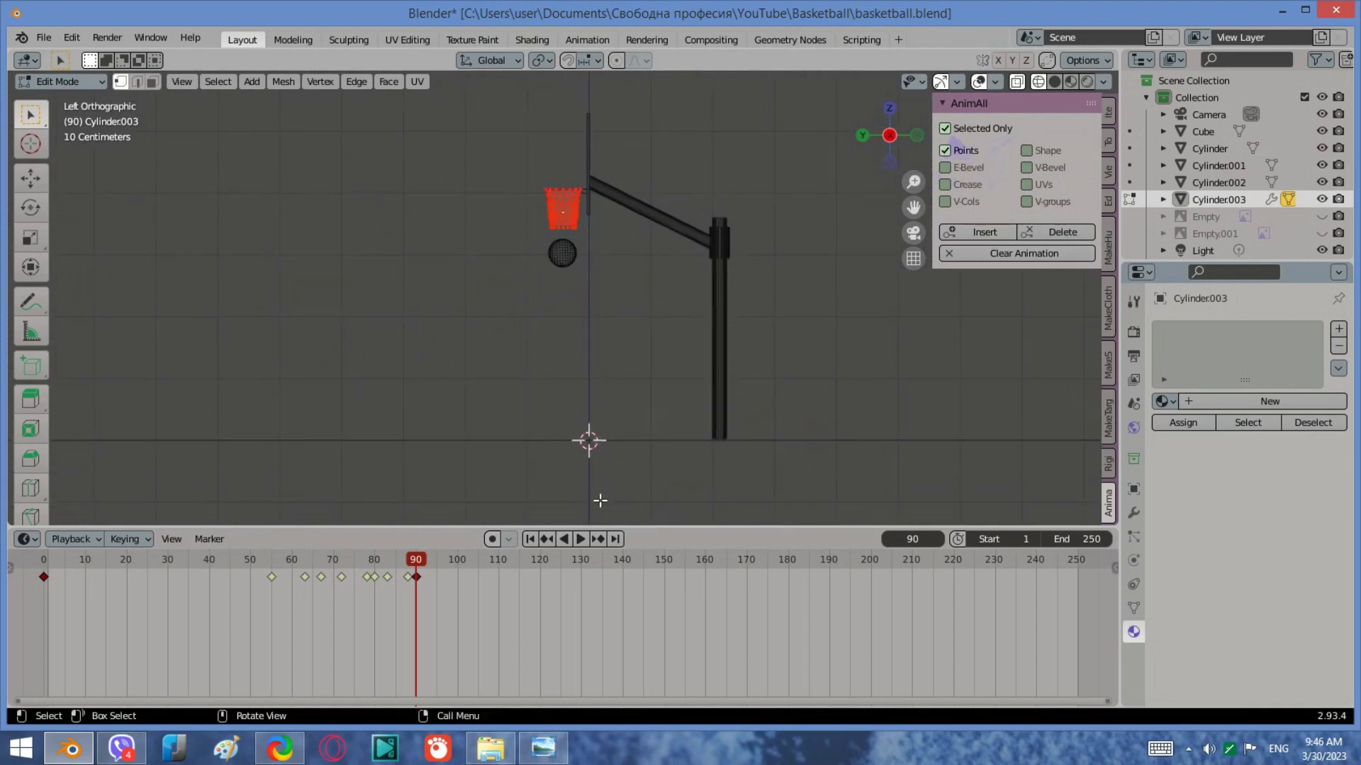
left_click(578, 541)
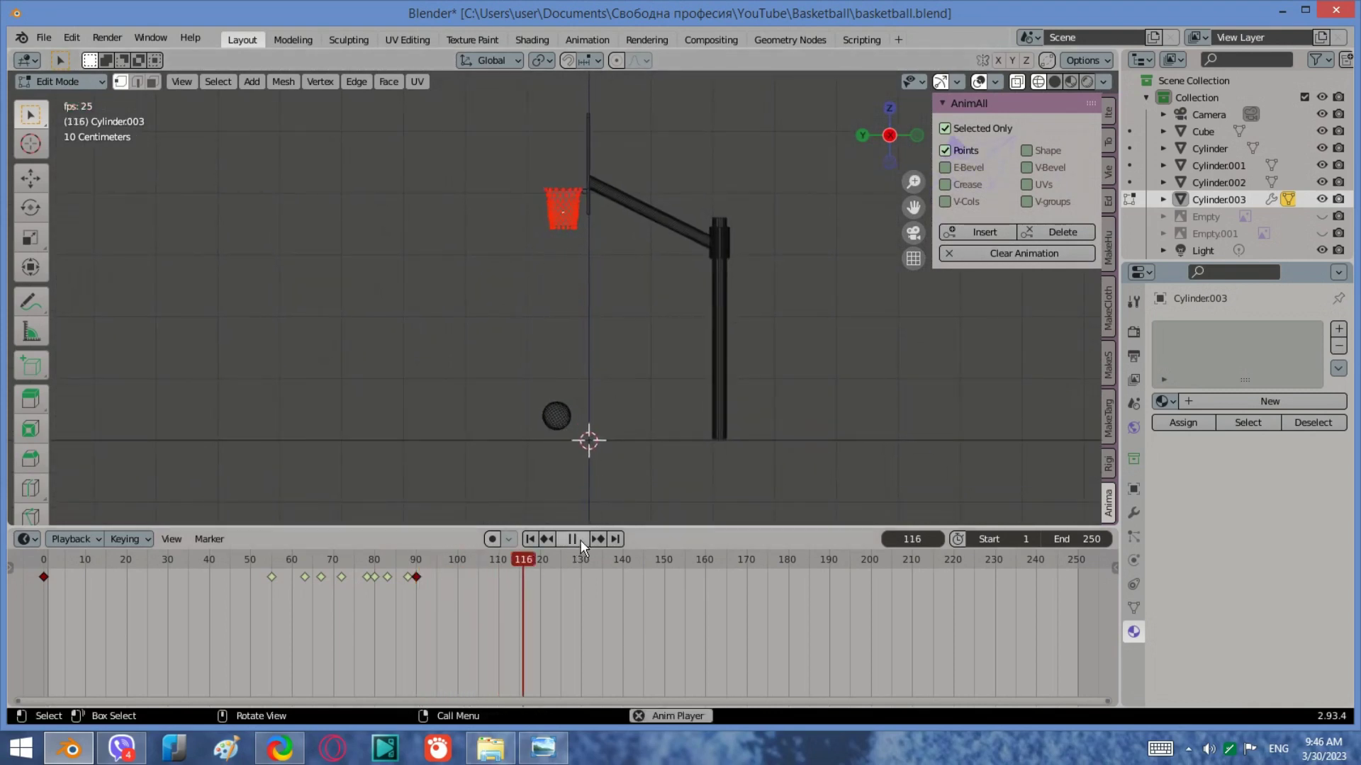
left_click(578, 541)
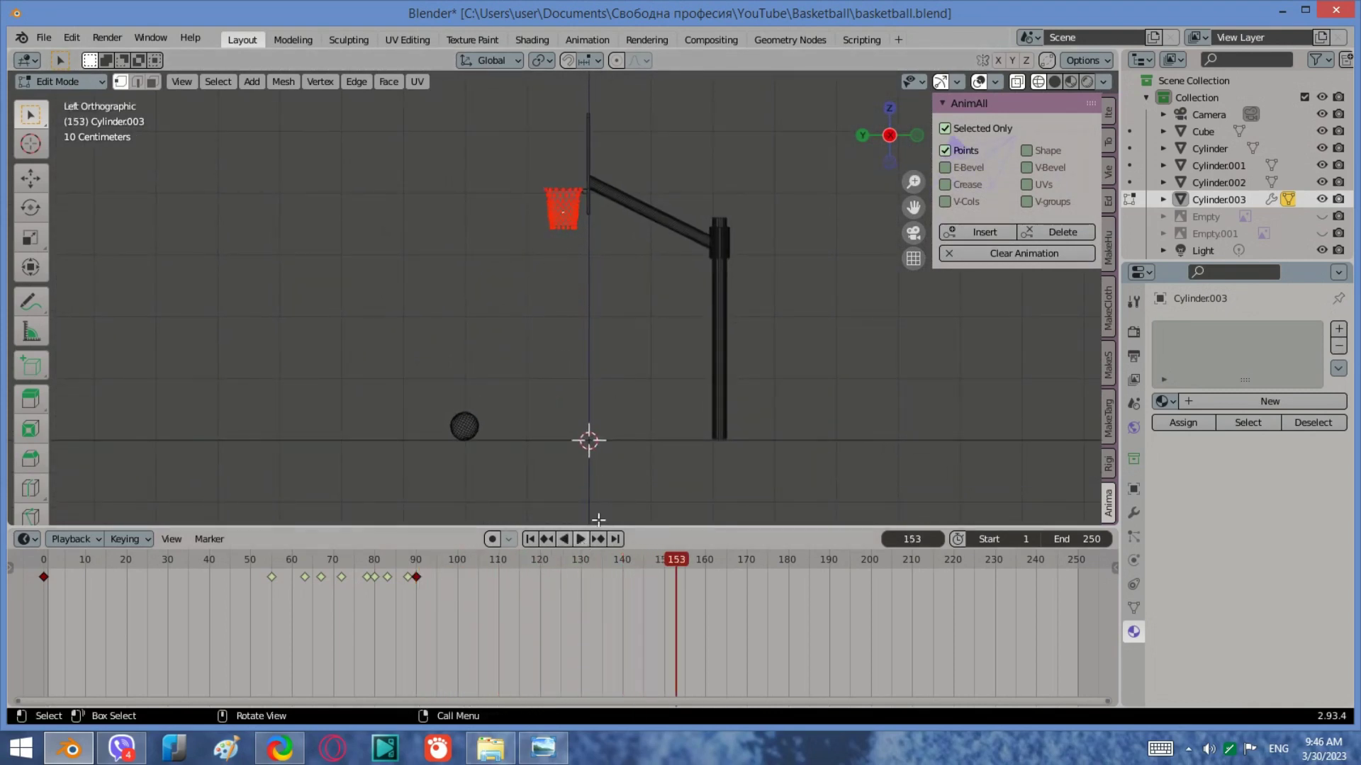
left_click(997, 231)
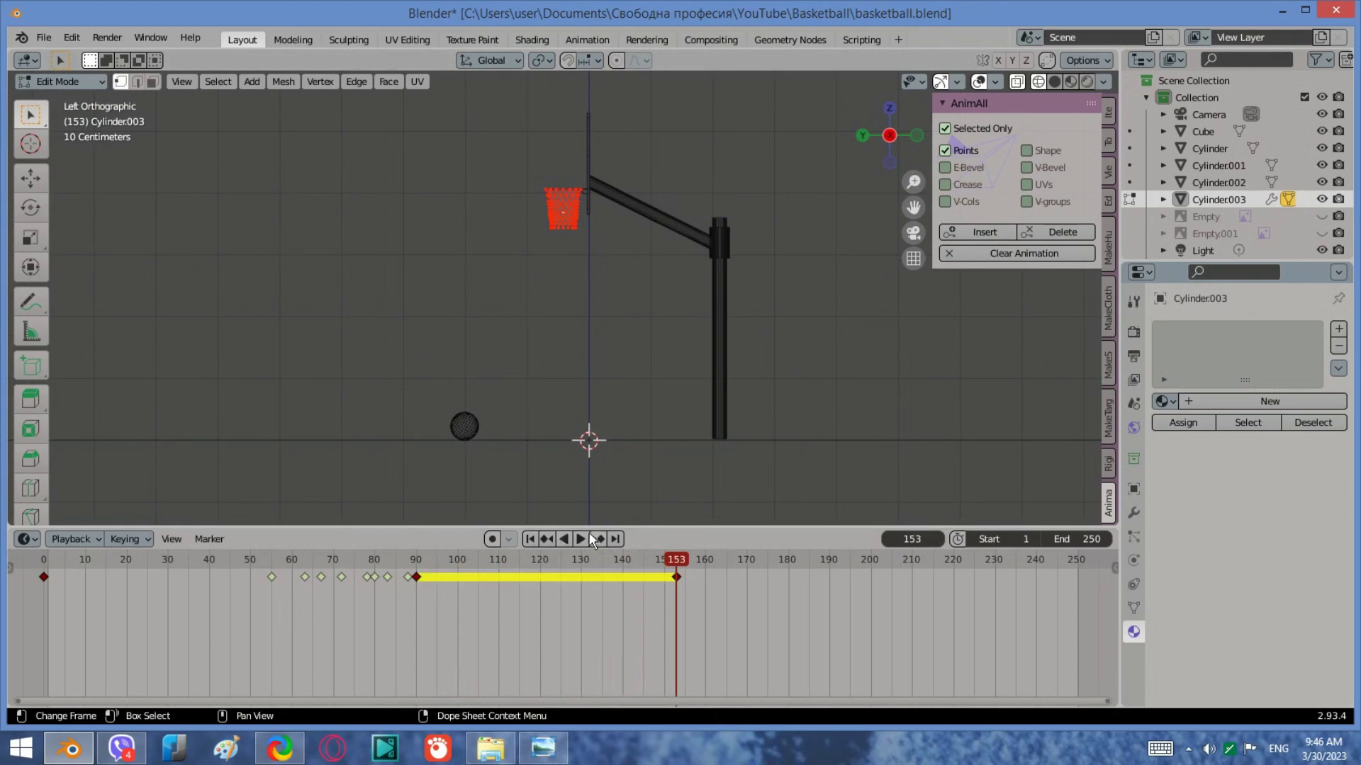
Step: Return to Object Mode and play the whole animation from frame 1 in the left view to review the net's motion
left_click(70, 81)
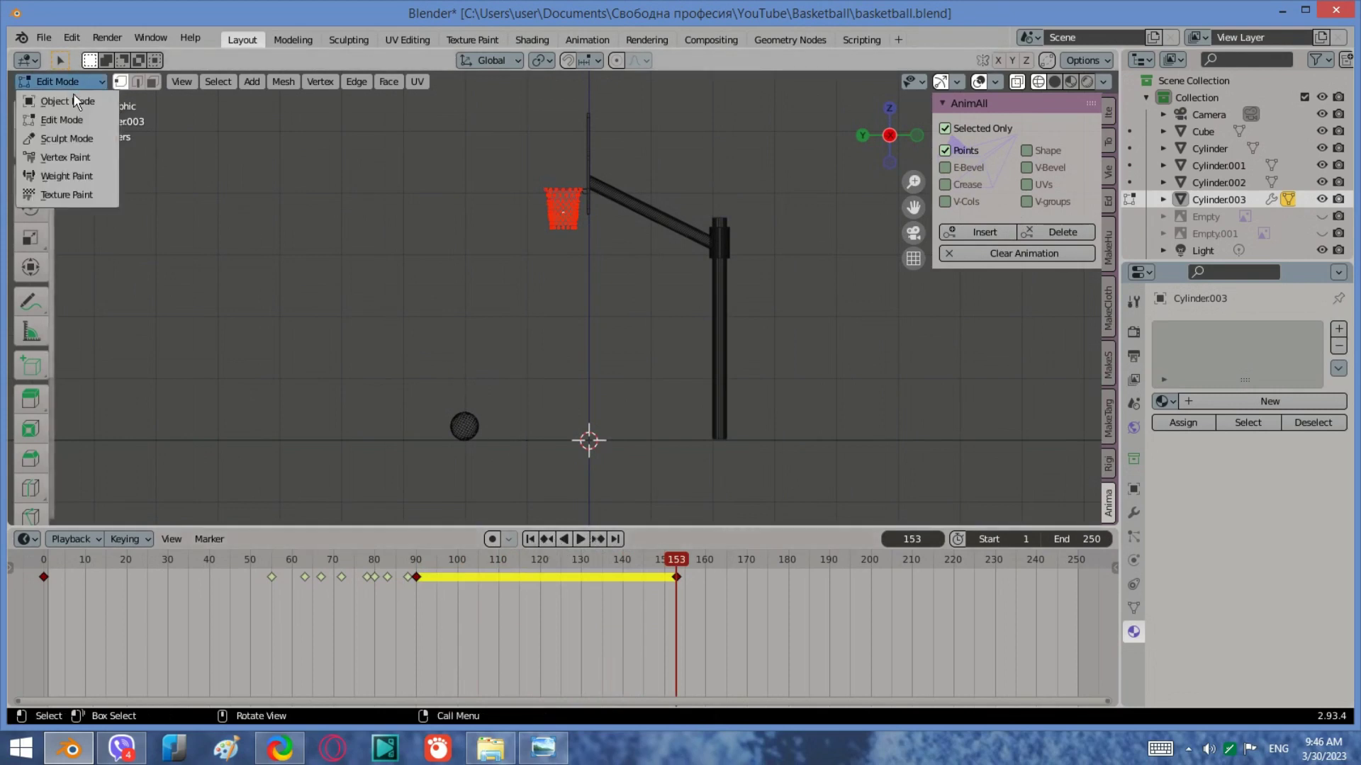
left_click(76, 101)
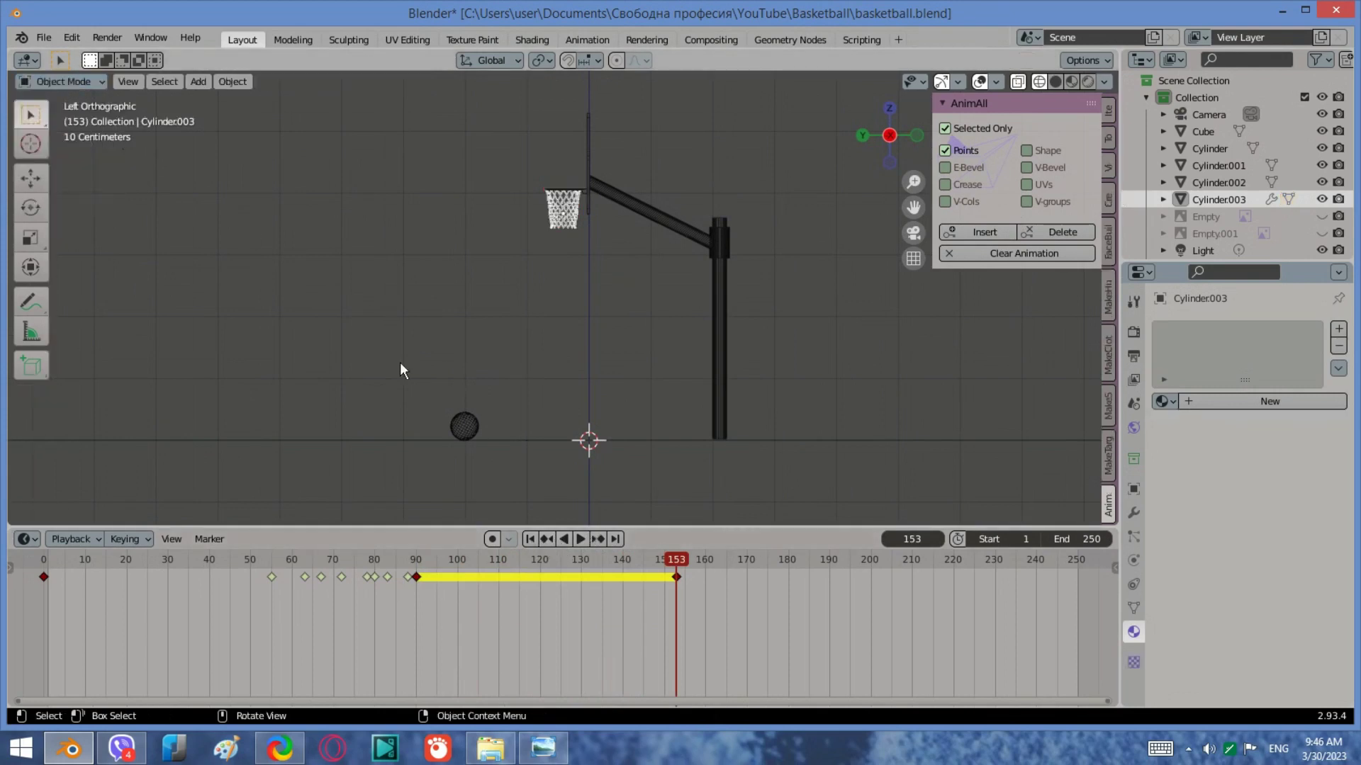
left_click(530, 539)
scroll(657, 315, "down", 3)
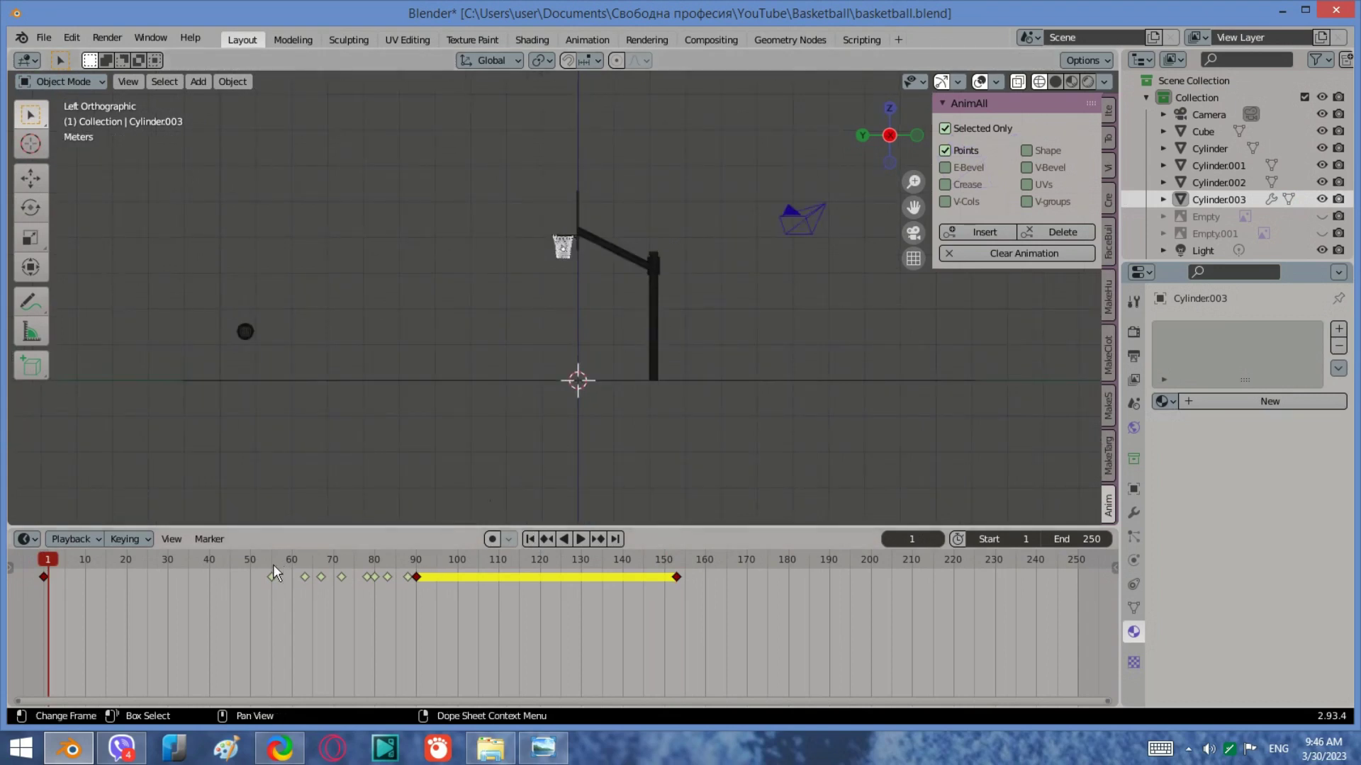
key("space")
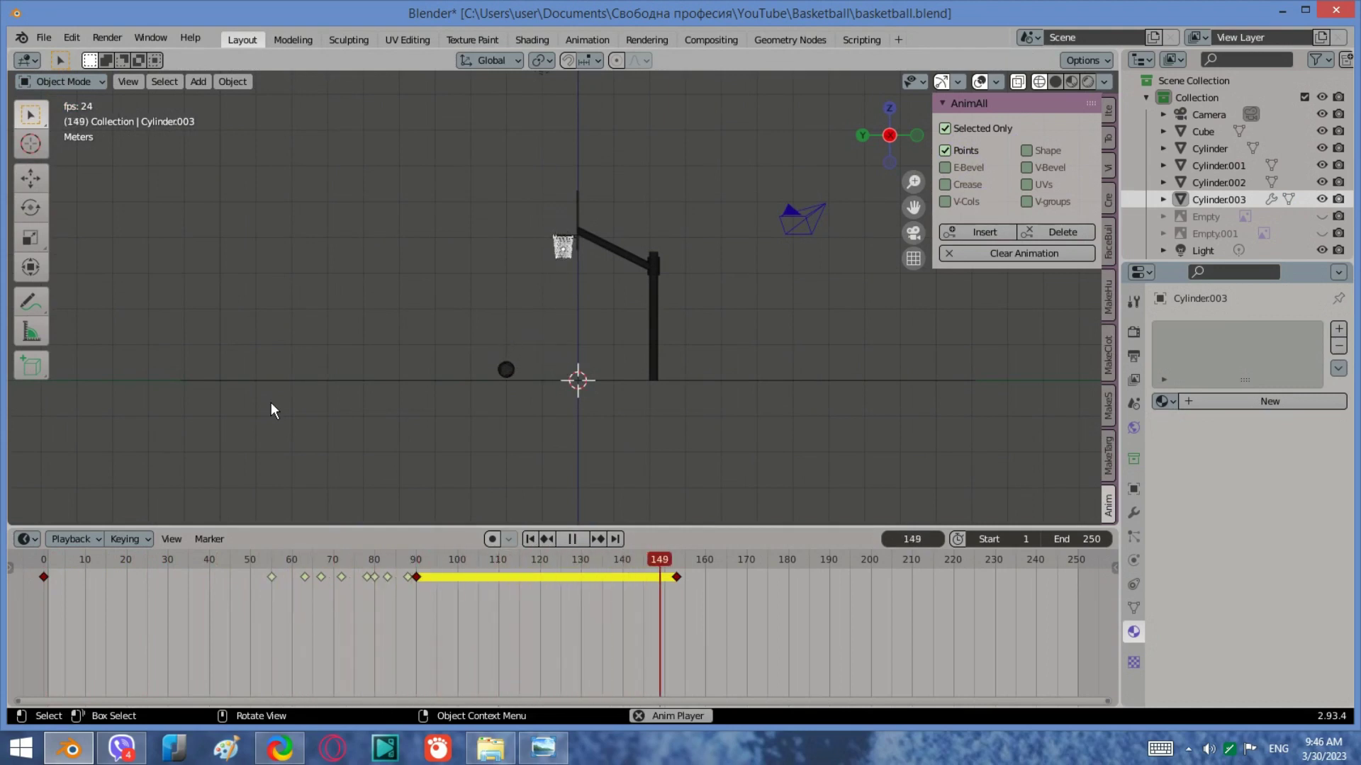
key("space")
Step: Show the scene in an angled perspective with Material Preview shading, go back to frame 1, and deselect the net
middle_click_drag(394, 338, 740, 225)
left_click(1056, 81)
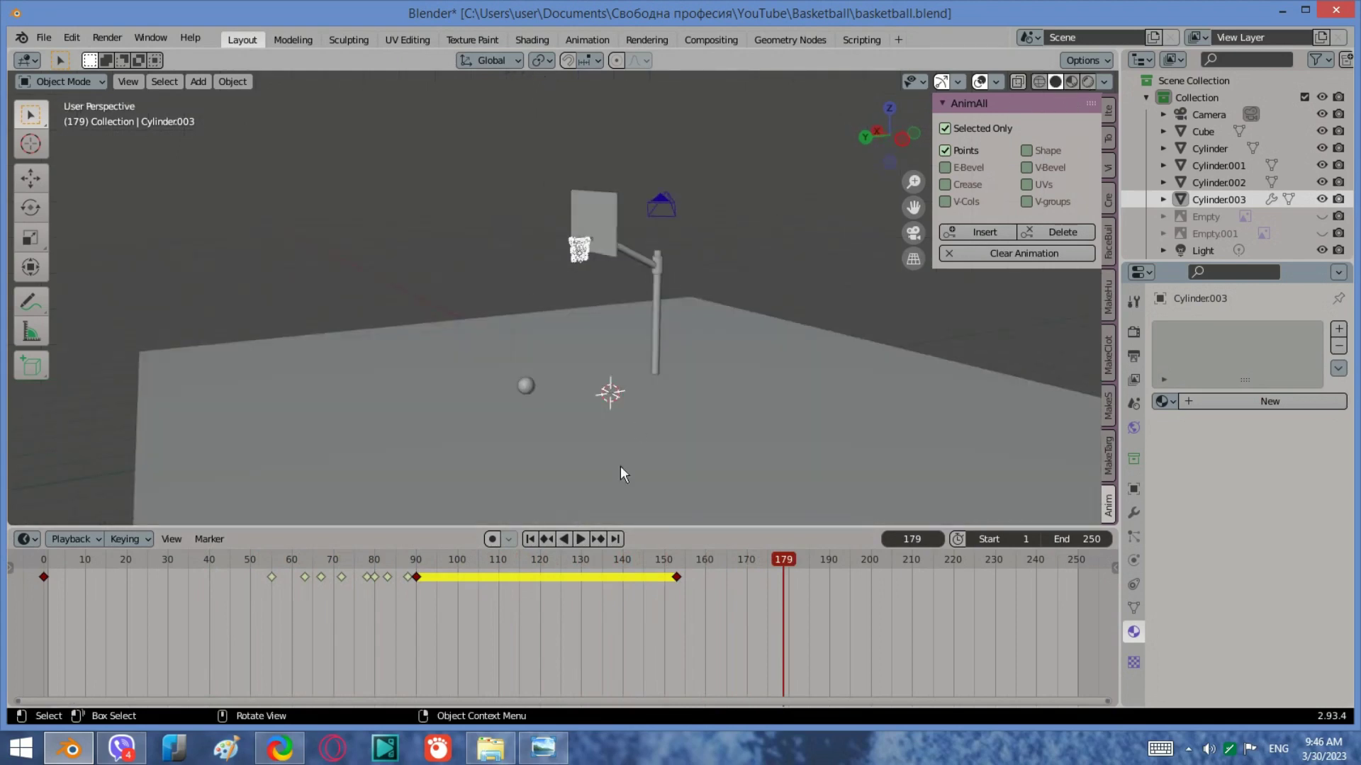
left_click(530, 538)
scroll(608, 206, "up", 5)
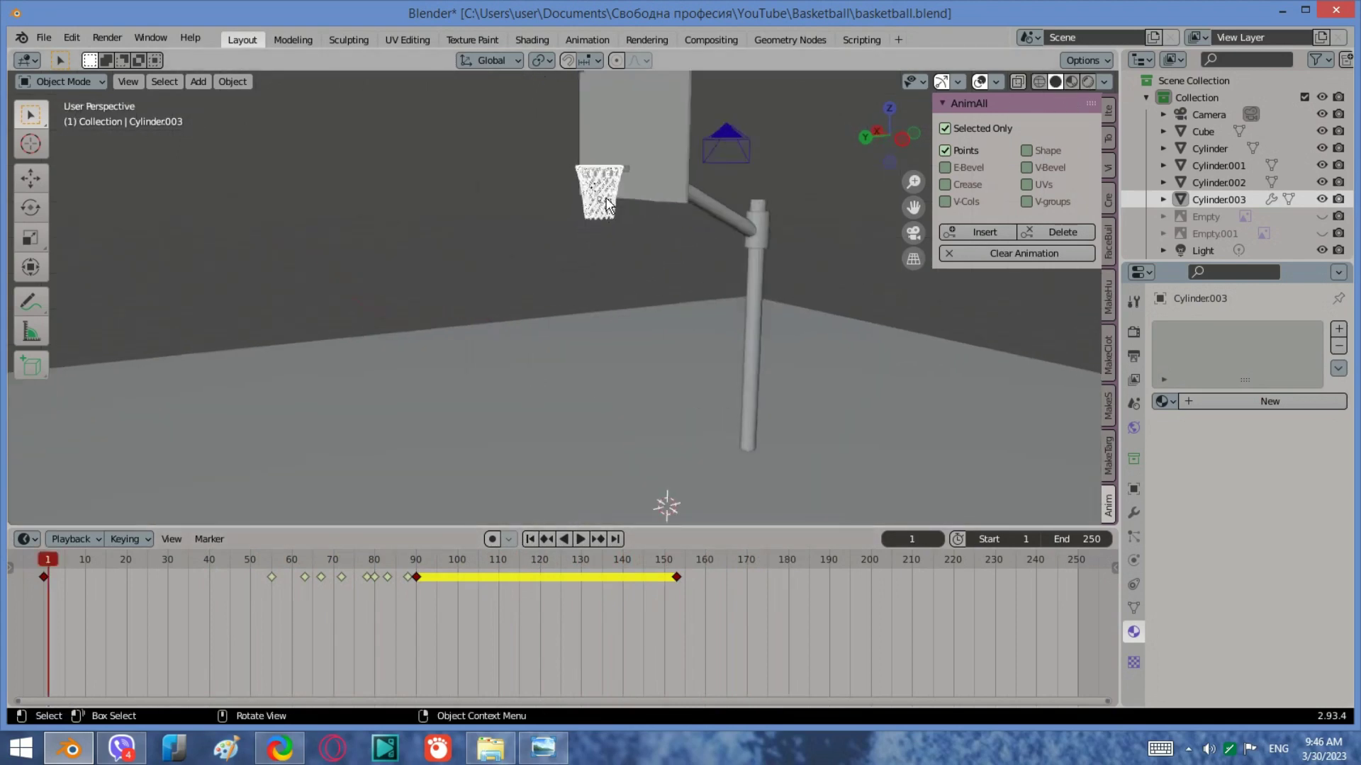
scroll(608, 205, "down", 5)
left_click(1071, 81)
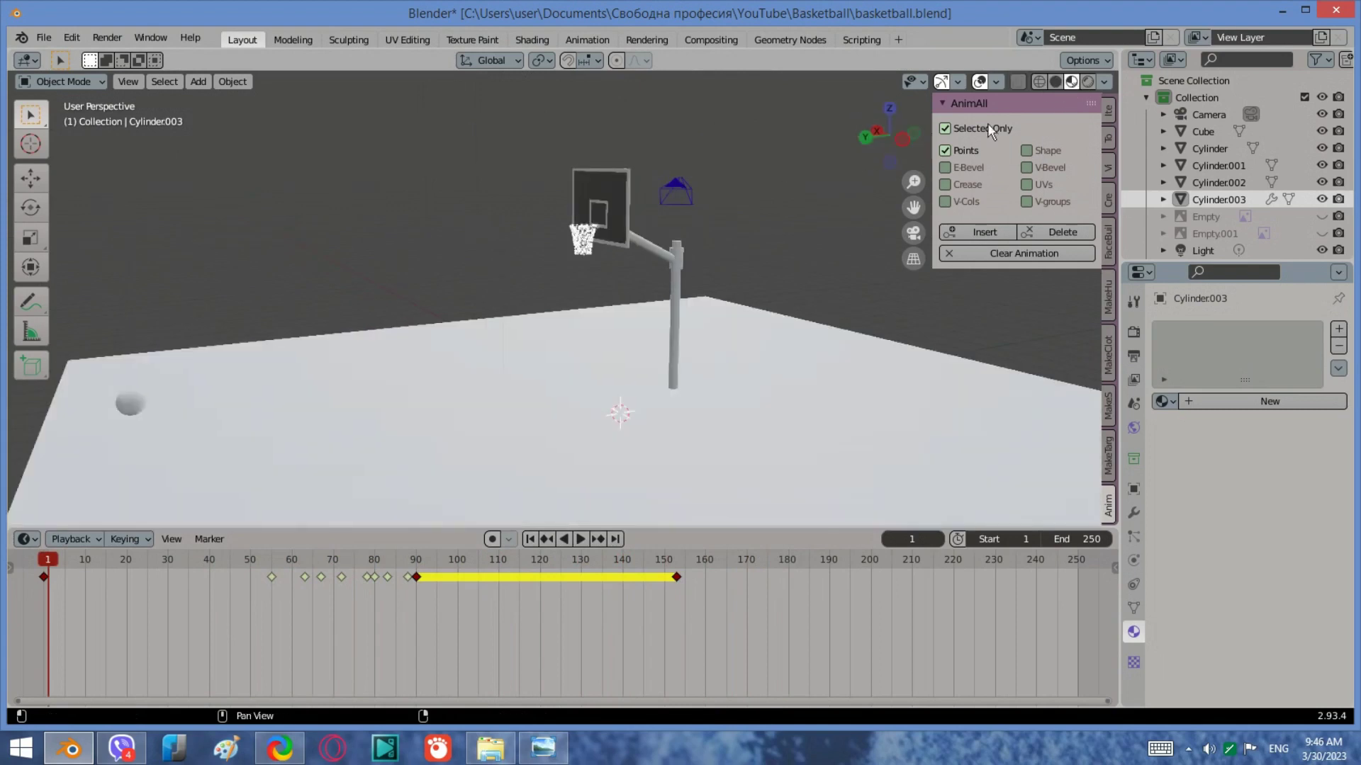
left_click(761, 230)
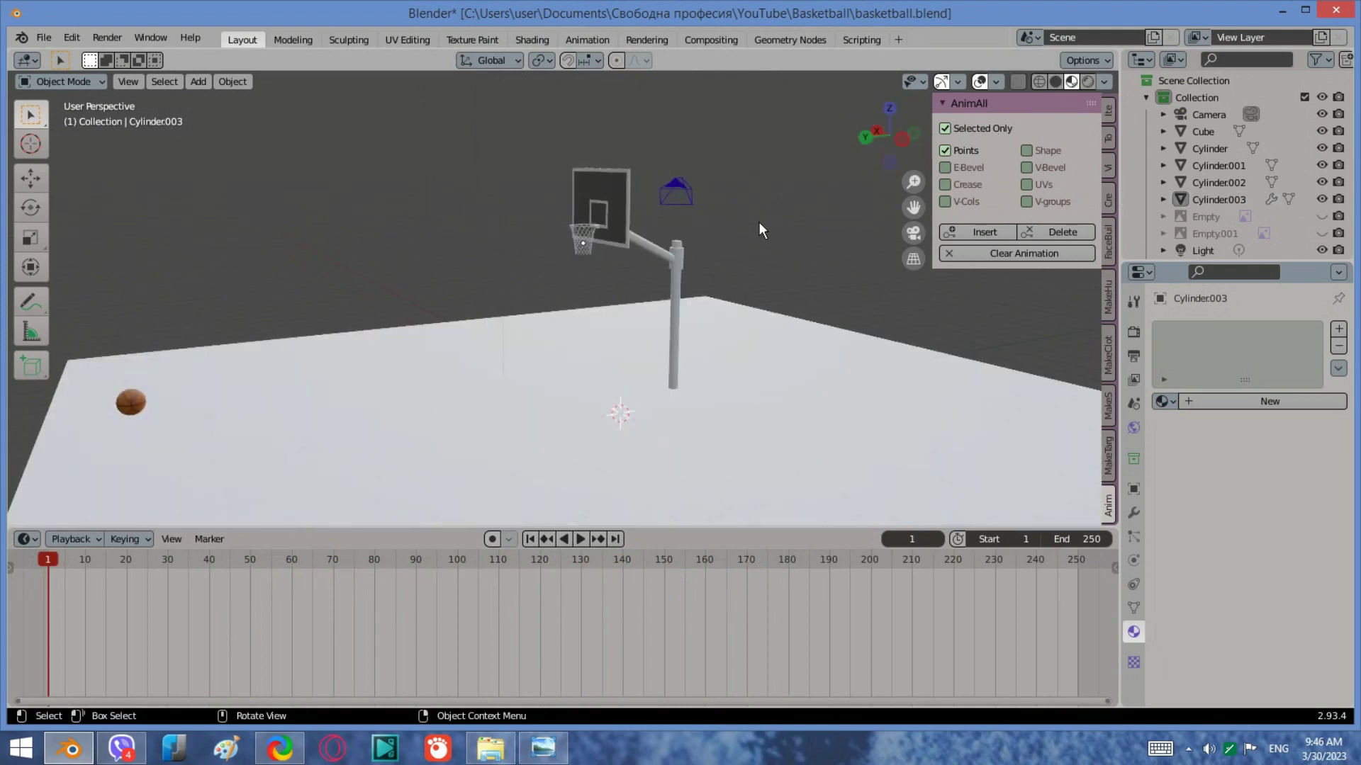
Step: Give the ground plane a new material with a dark green base color, with the HSV value at about 0.067
left_click(635, 320)
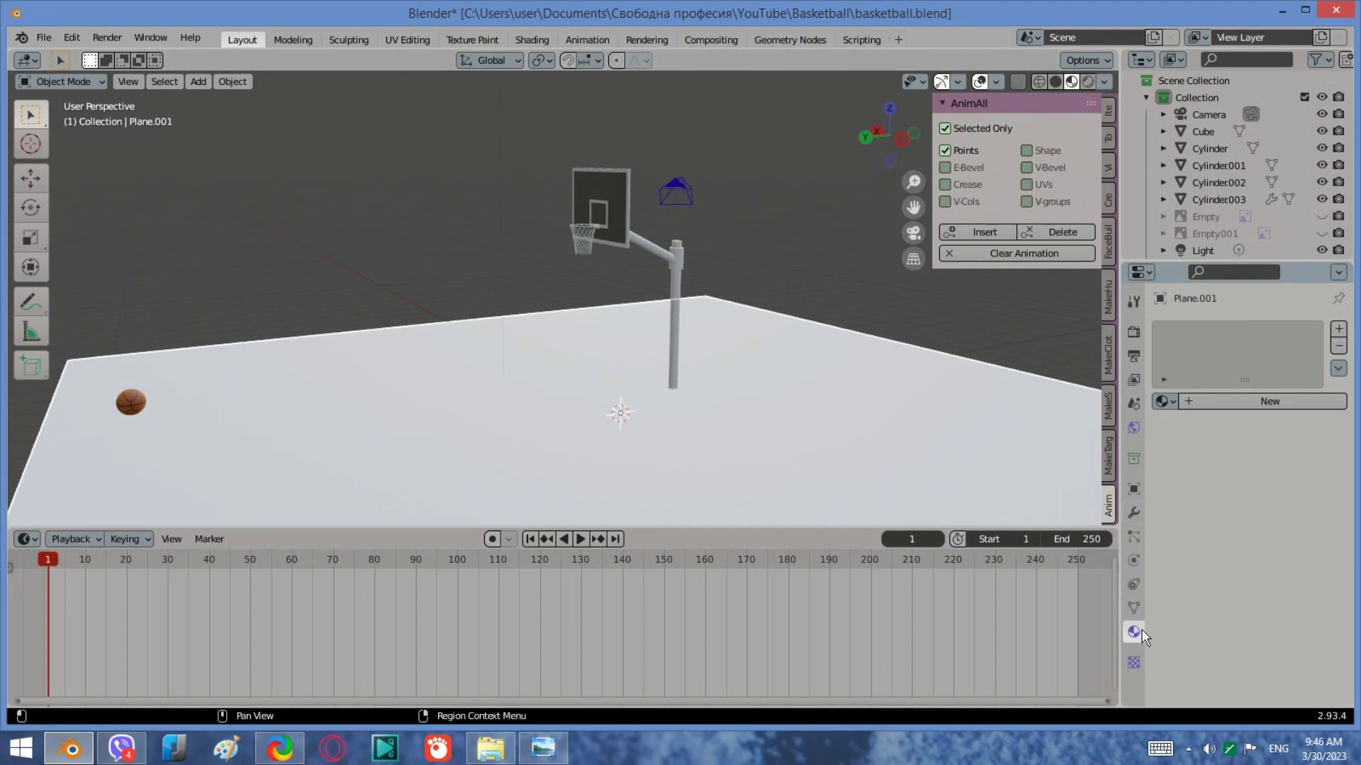
left_click(1265, 402)
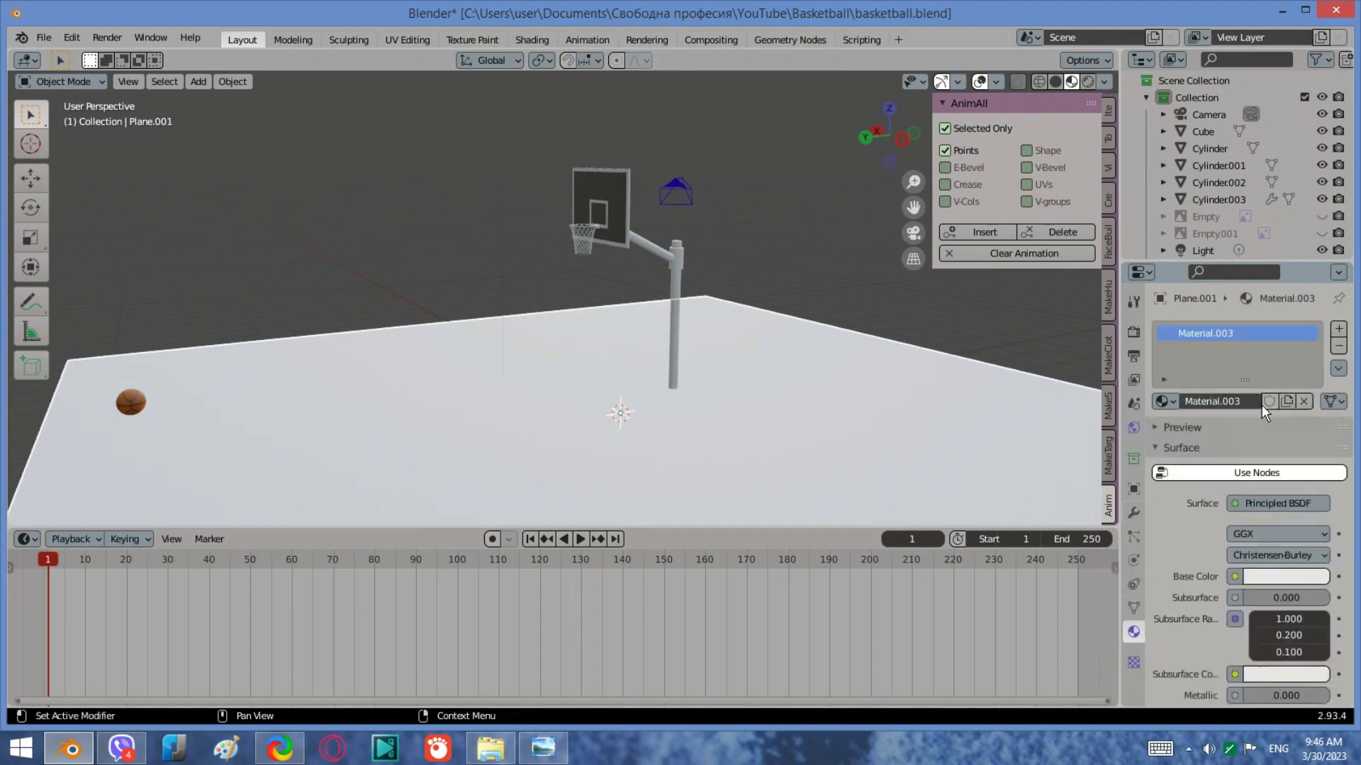
left_click(1284, 578)
mouse_move(1260, 420)
left_mouse_down()
mouse_move(1246, 402)
mouse_move(1230, 413)
mouse_move(1239, 426)
mouse_move(1238, 397)
mouse_move(1253, 396)
mouse_move(1204, 395)
left_mouse_up()
left_click_drag(1317, 351, 1316, 421)
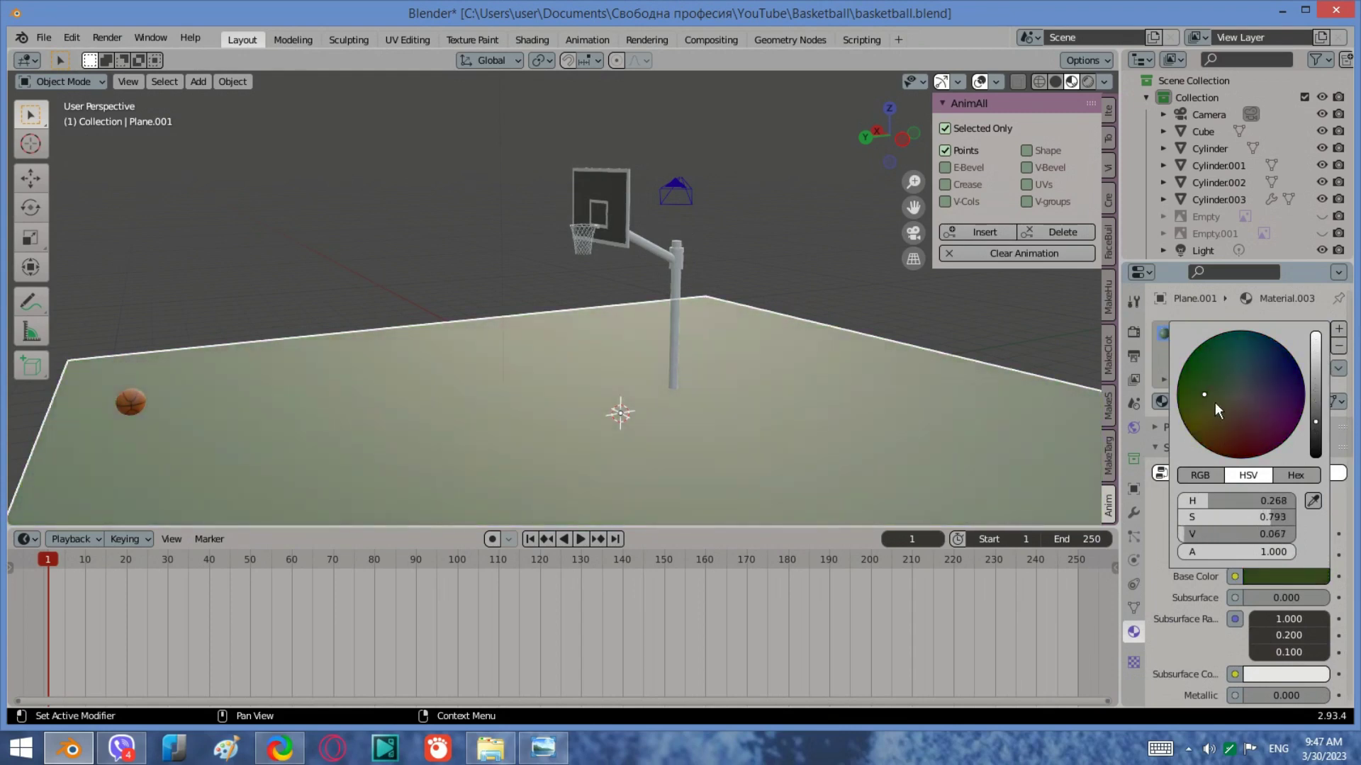
left_click_drag(1204, 396, 1200, 389)
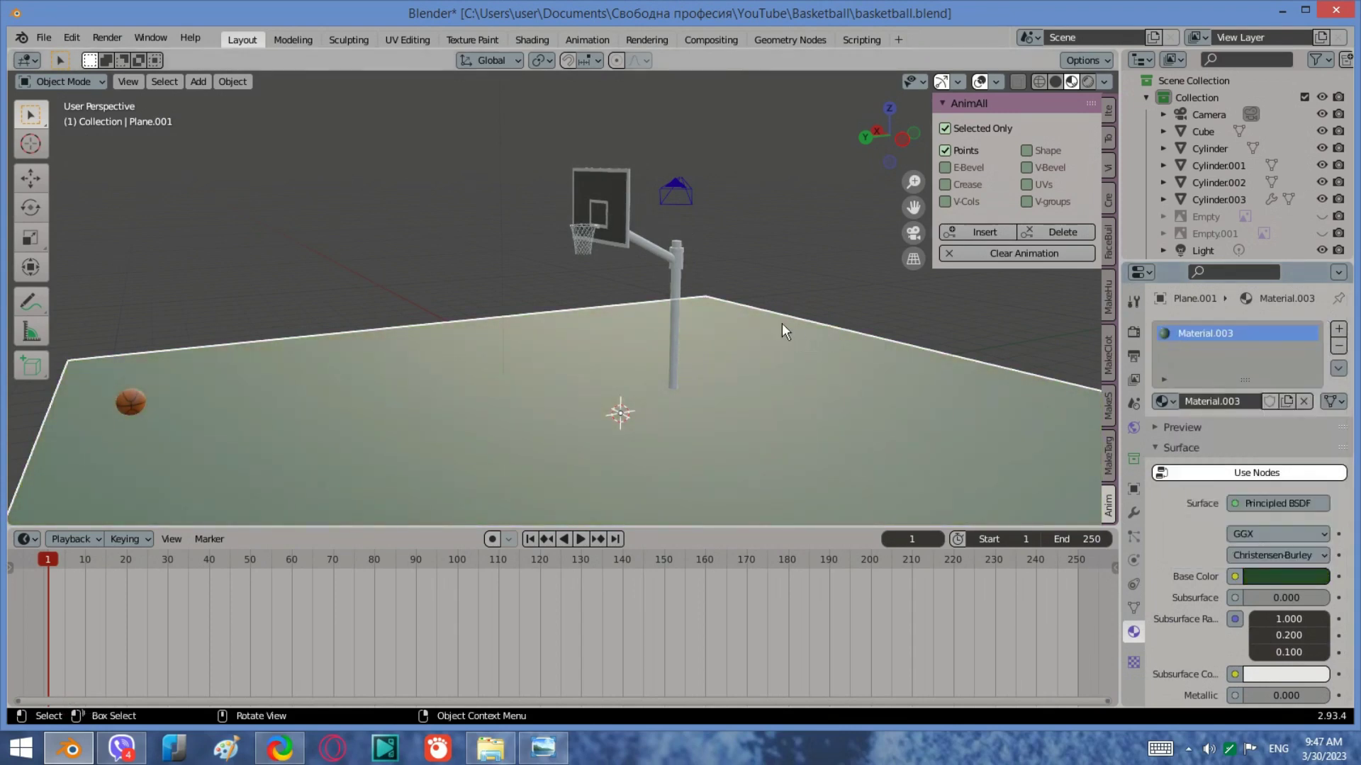
Step: Deselect the ground plane and play the animation in the perspective view through the ball's bounce
left_click(894, 191)
key("space")
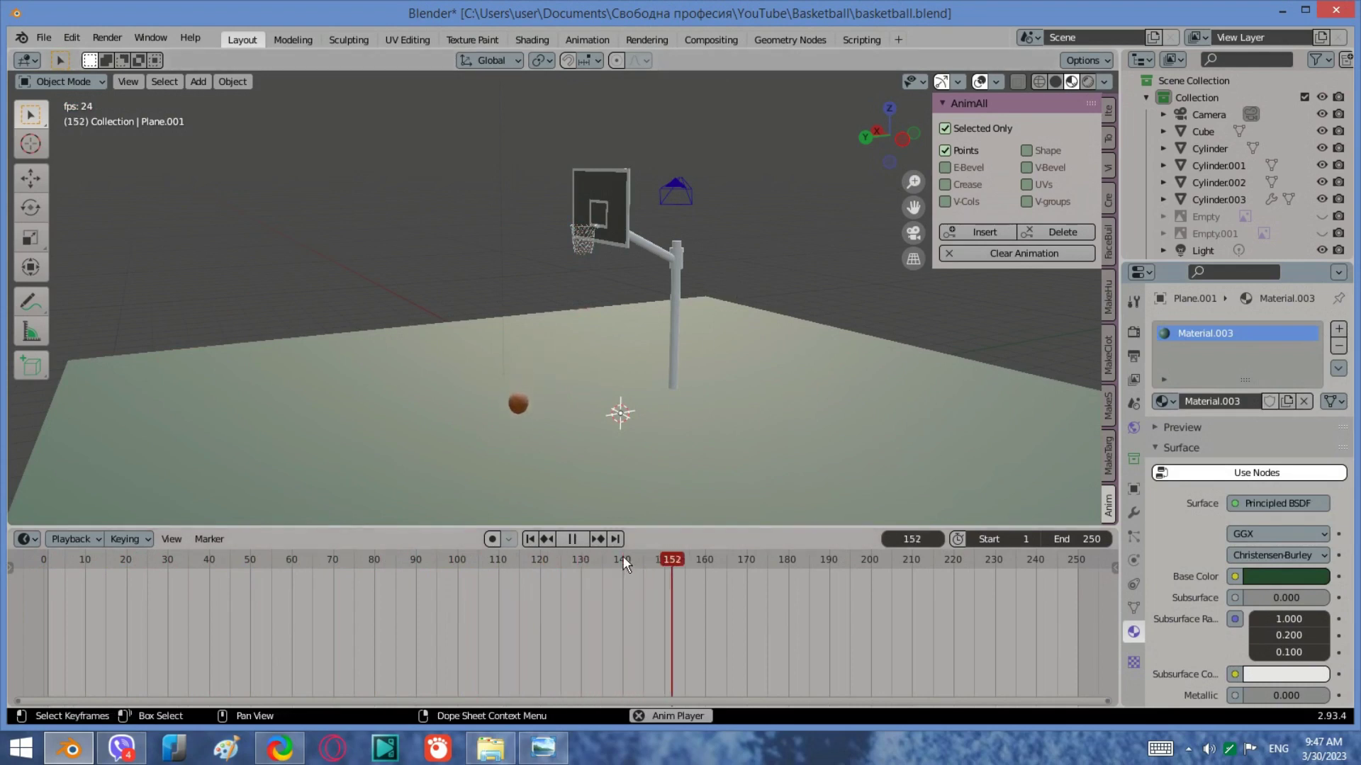
left_click(573, 539)
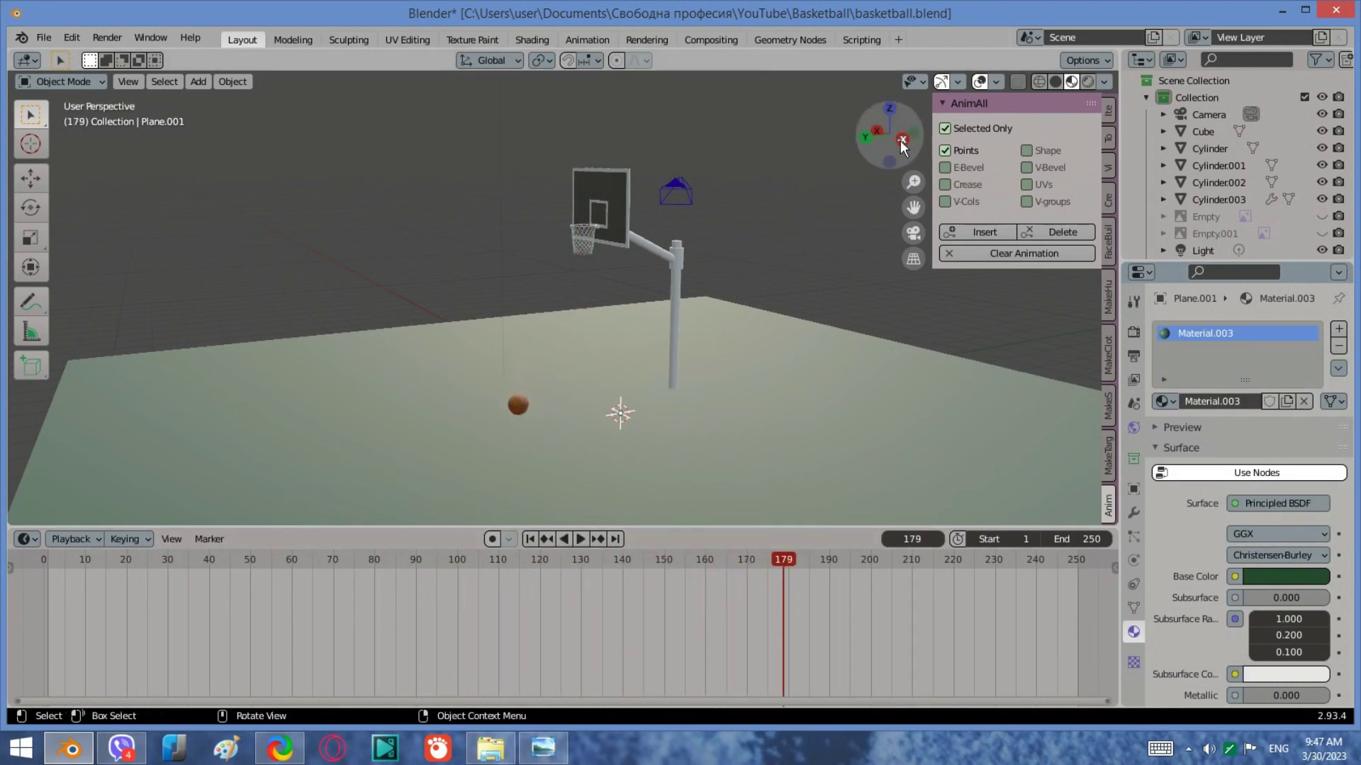
Step: Play the animation from frame 1 in a close-up left view of the hoop to check the net's deformation
left_click(900, 140)
scroll(560, 219, "up", 6)
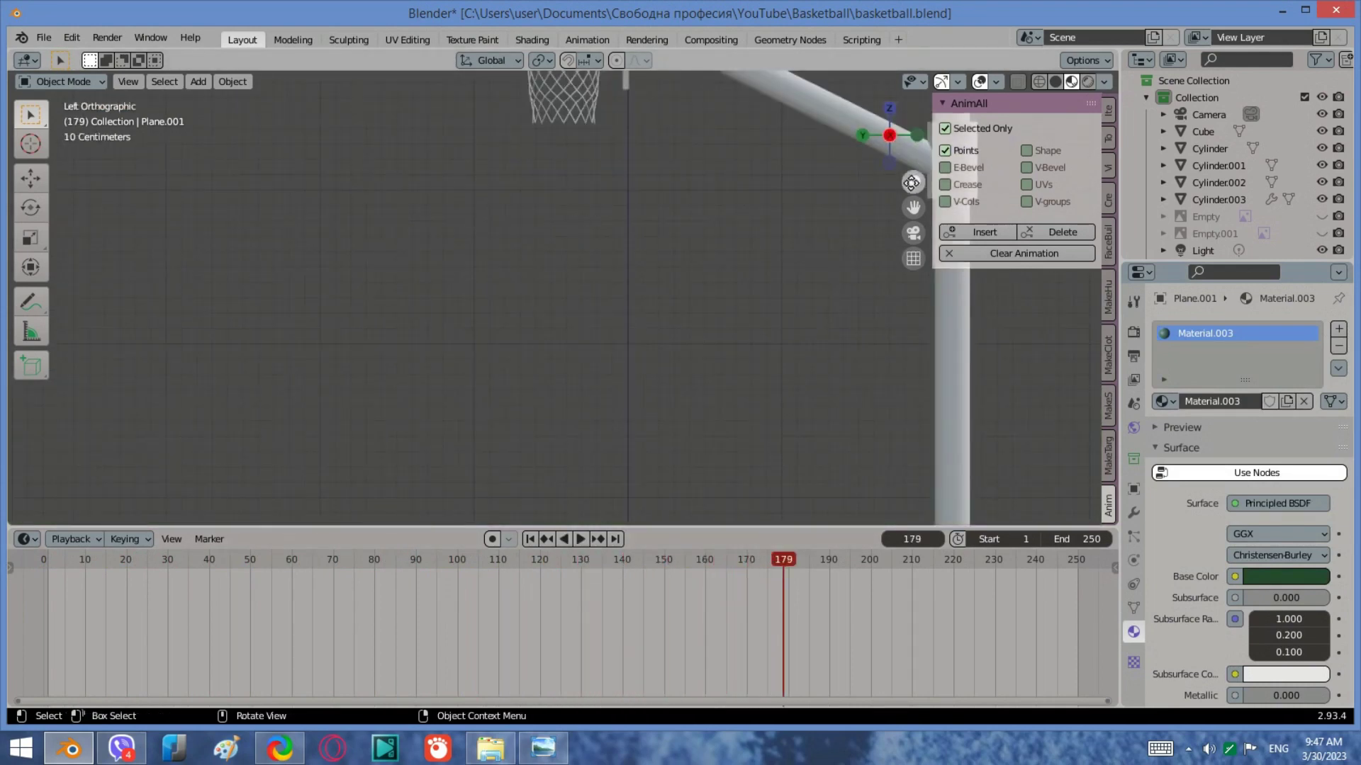
left_click_drag(912, 208, 922, 356)
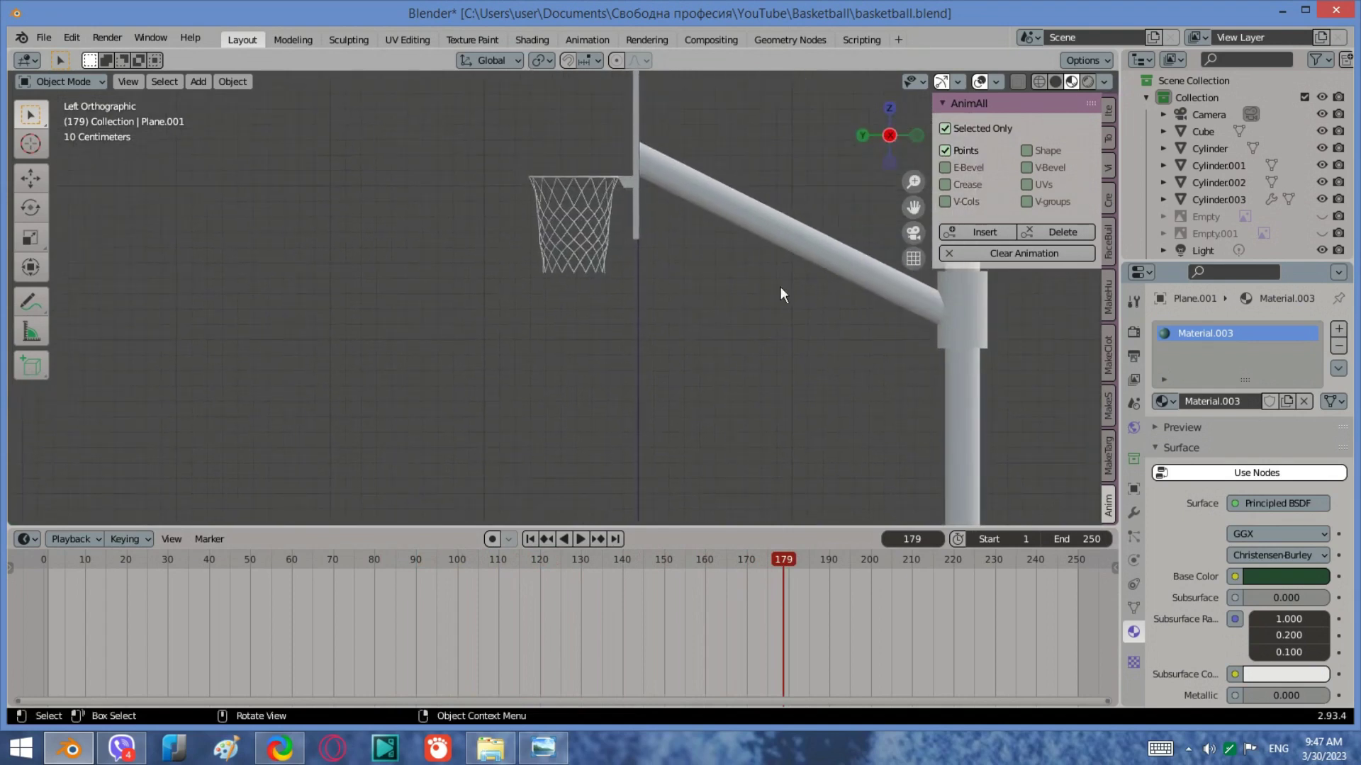
left_click(530, 540)
left_click(582, 539)
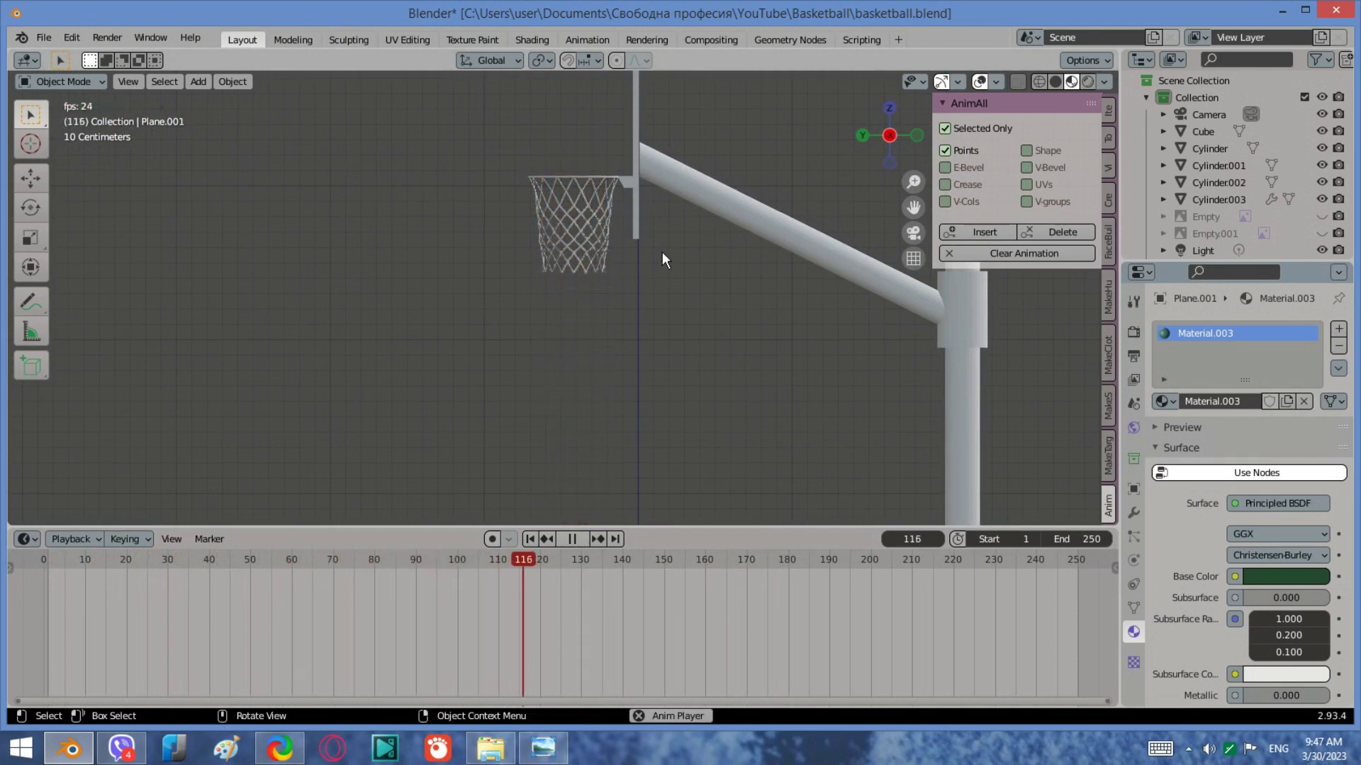
left_click(572, 539)
left_click(1189, 749)
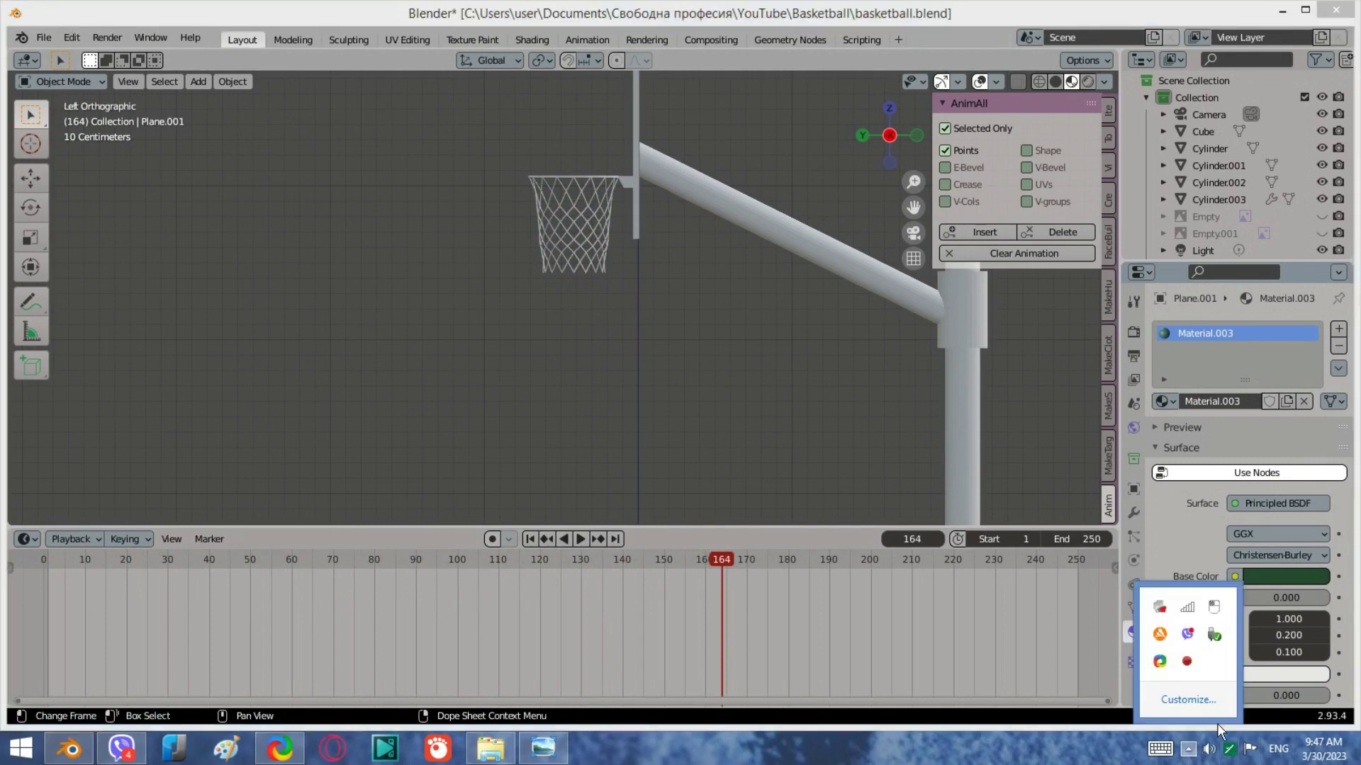